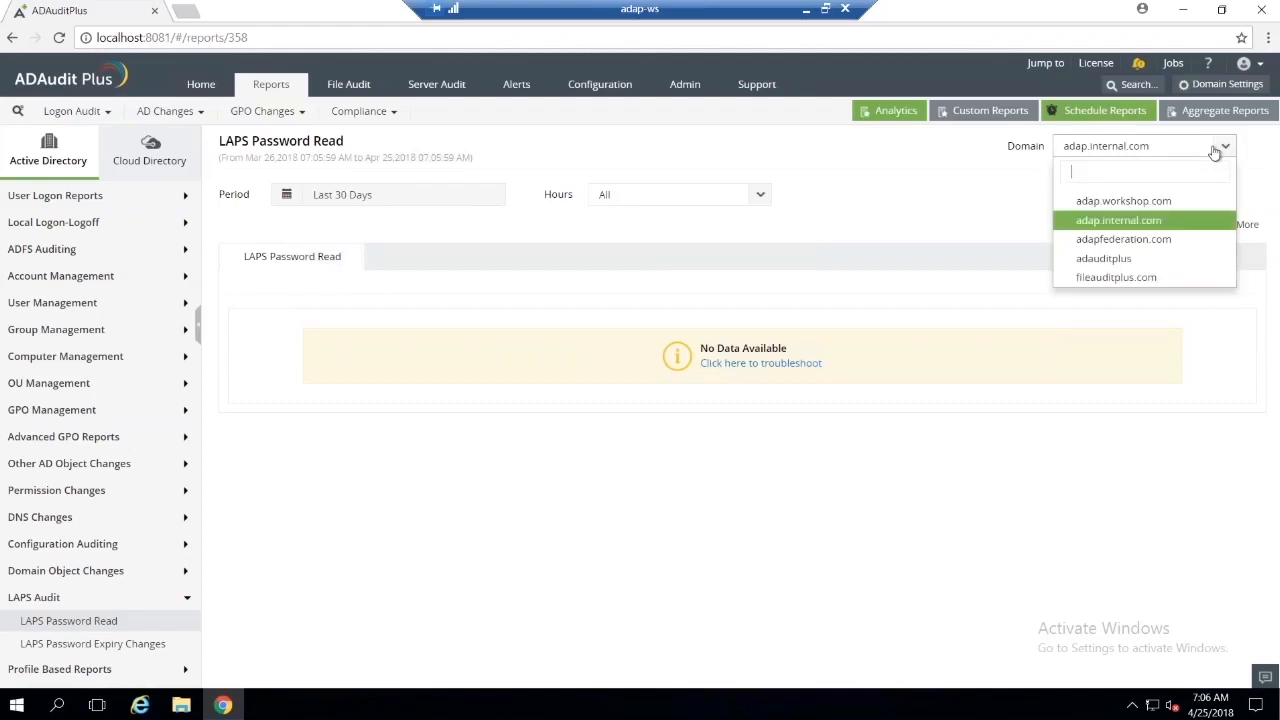
Step: Switch the LAPS Password Read report to the adap.workshop.com domain
left_click(1200, 204)
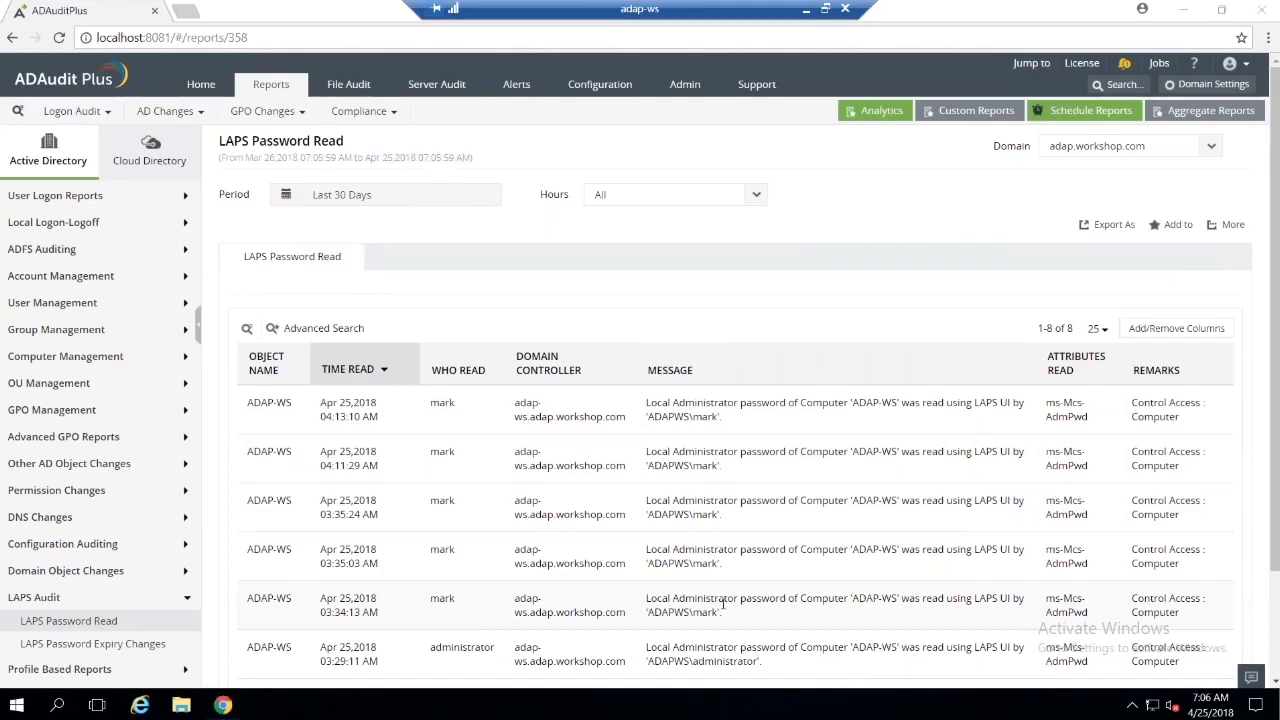
Step: Look up the local administrator password of computer adap-ws in LAPS UI and minimize its window
key("super")
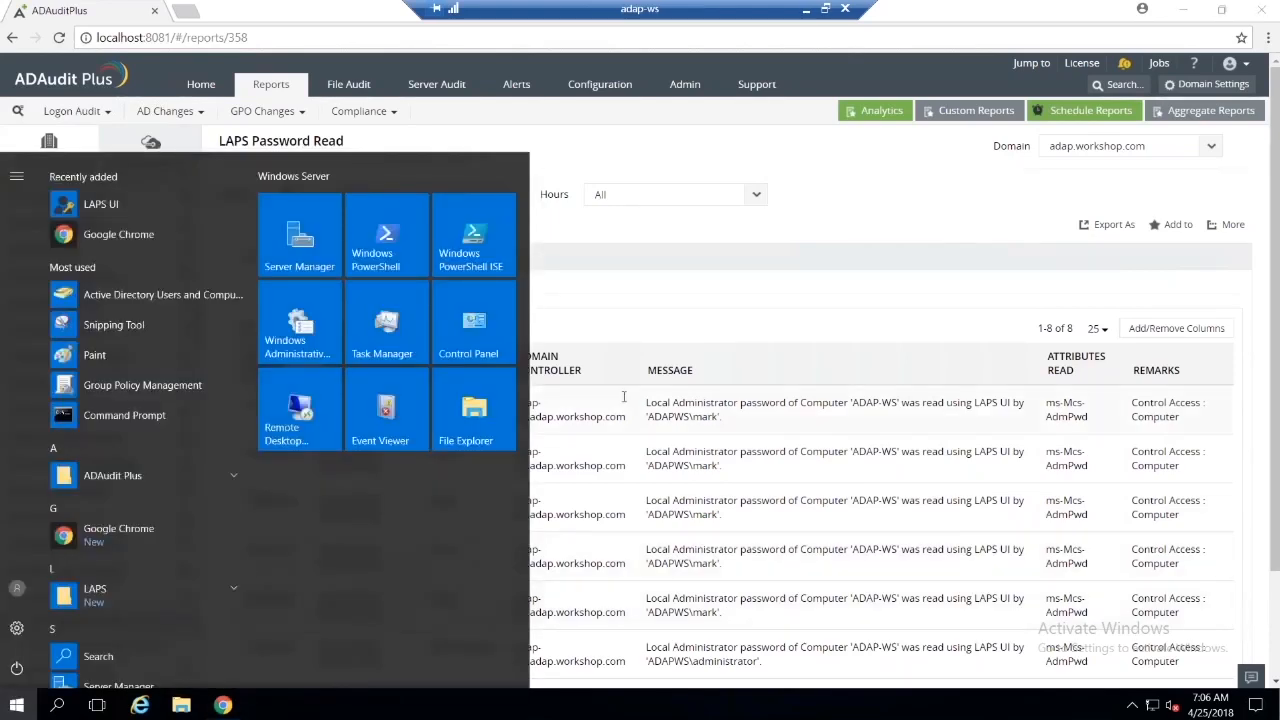
left_click(127, 212)
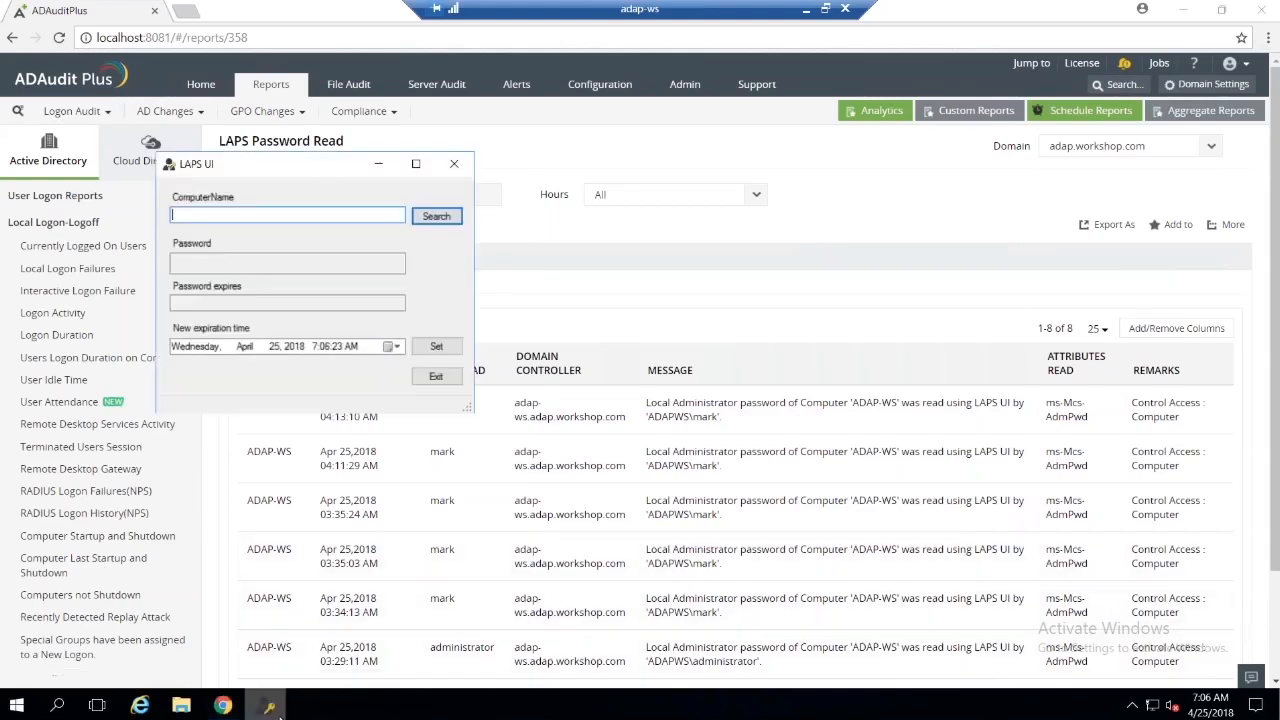
type("adap-ws")
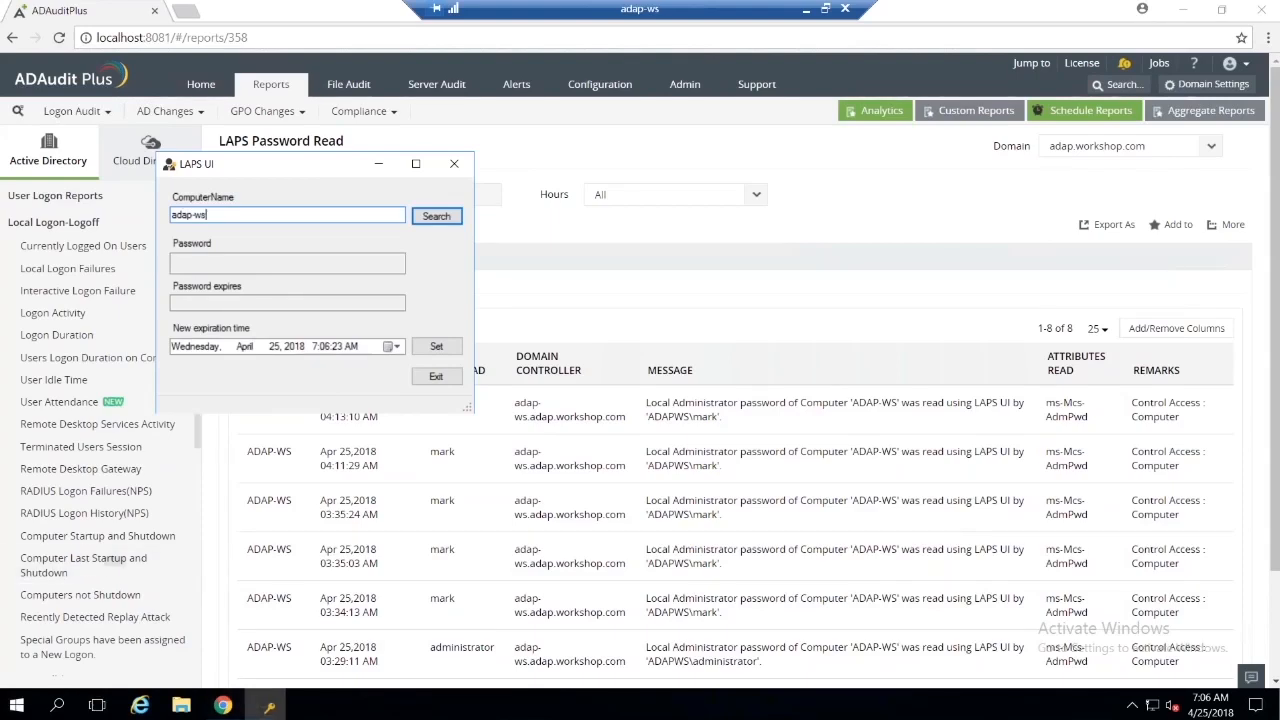
left_click(438, 220)
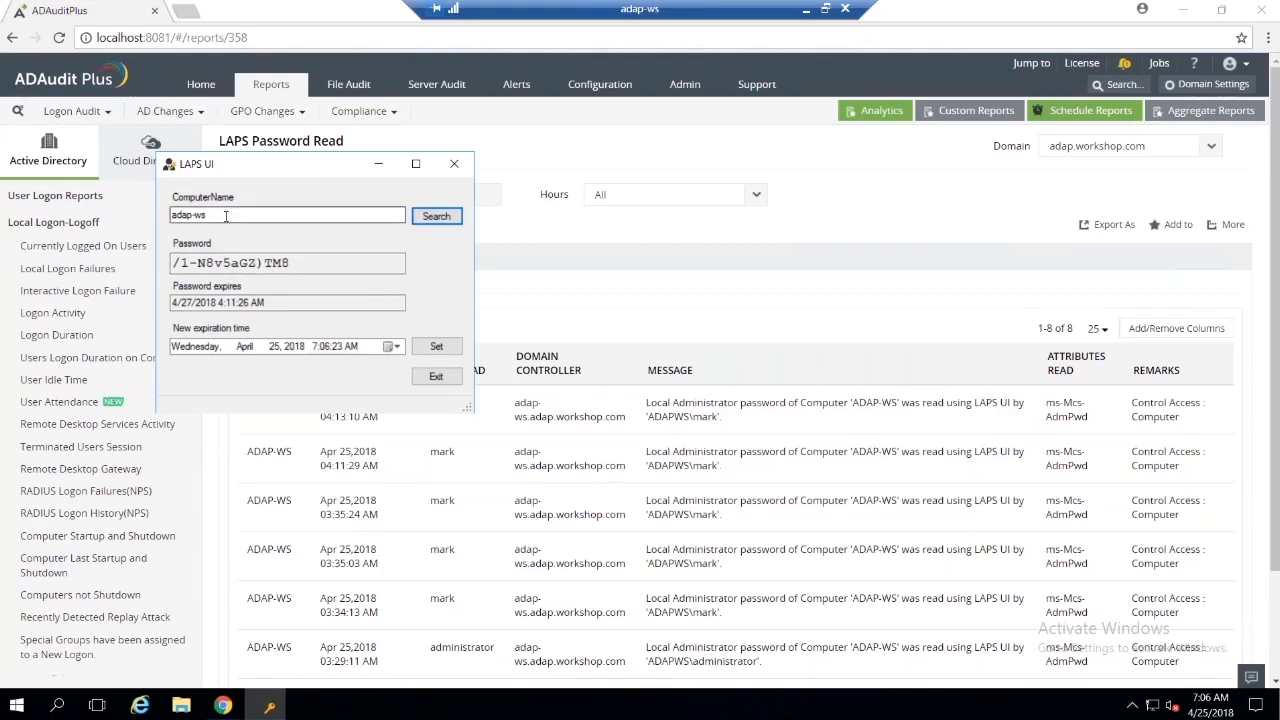
left_click(379, 164)
Step: Check the configured domains in Domain Settings, and search for "laps" to open the LAPS Password Read report
left_click(1205, 84)
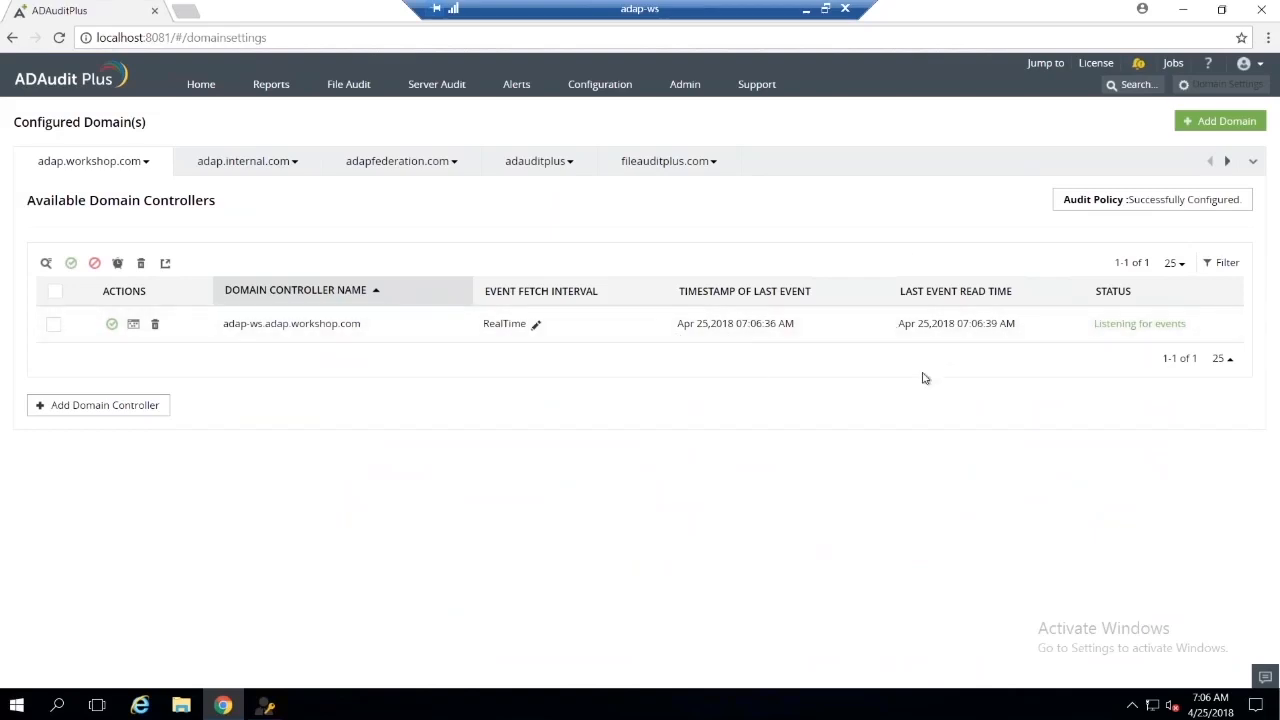
left_click(398, 161)
key("ctrl+space")
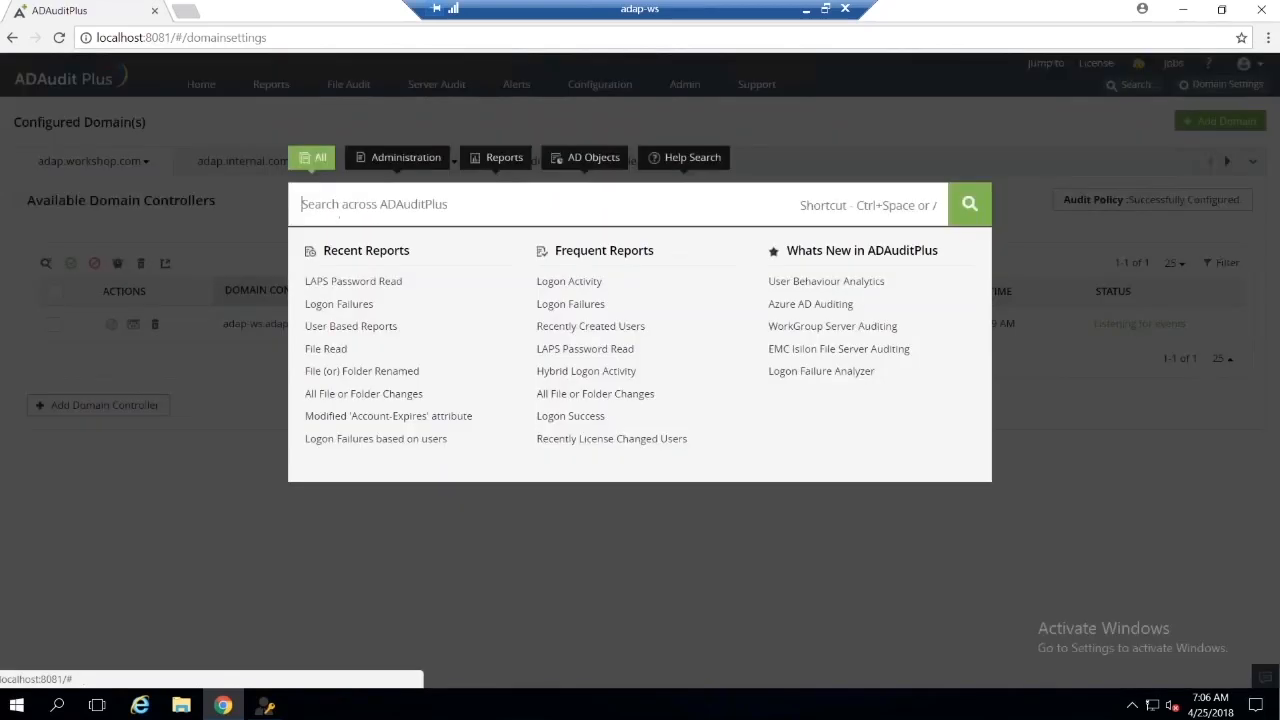
type("laps")
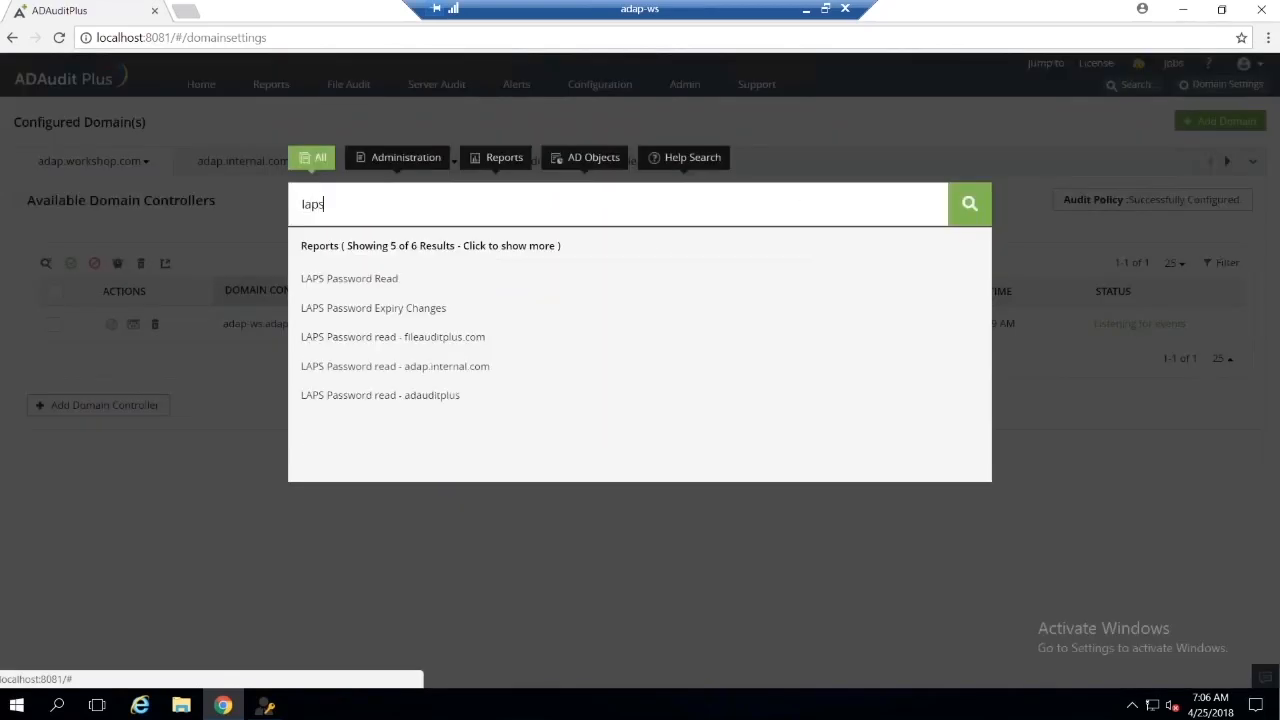
left_click(349, 278)
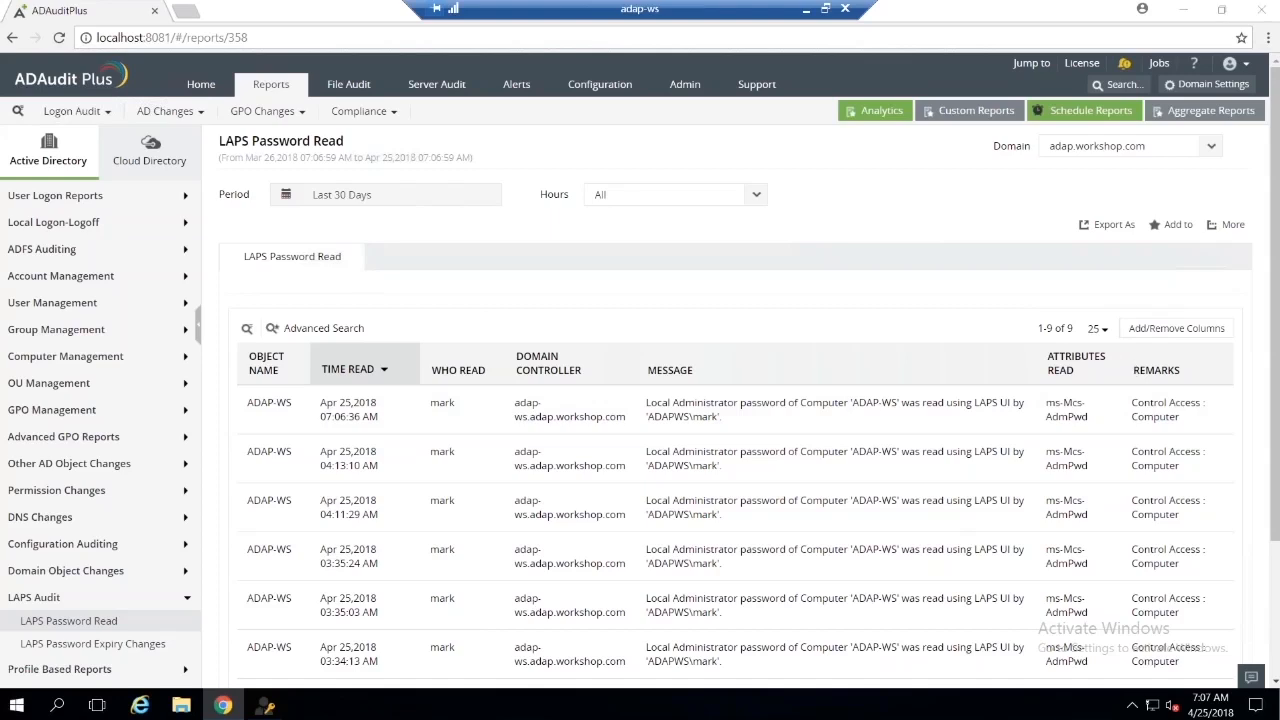
Step: Open a new LAPS UI window and look up computer adap-ws
key("super")
left_click(150, 206)
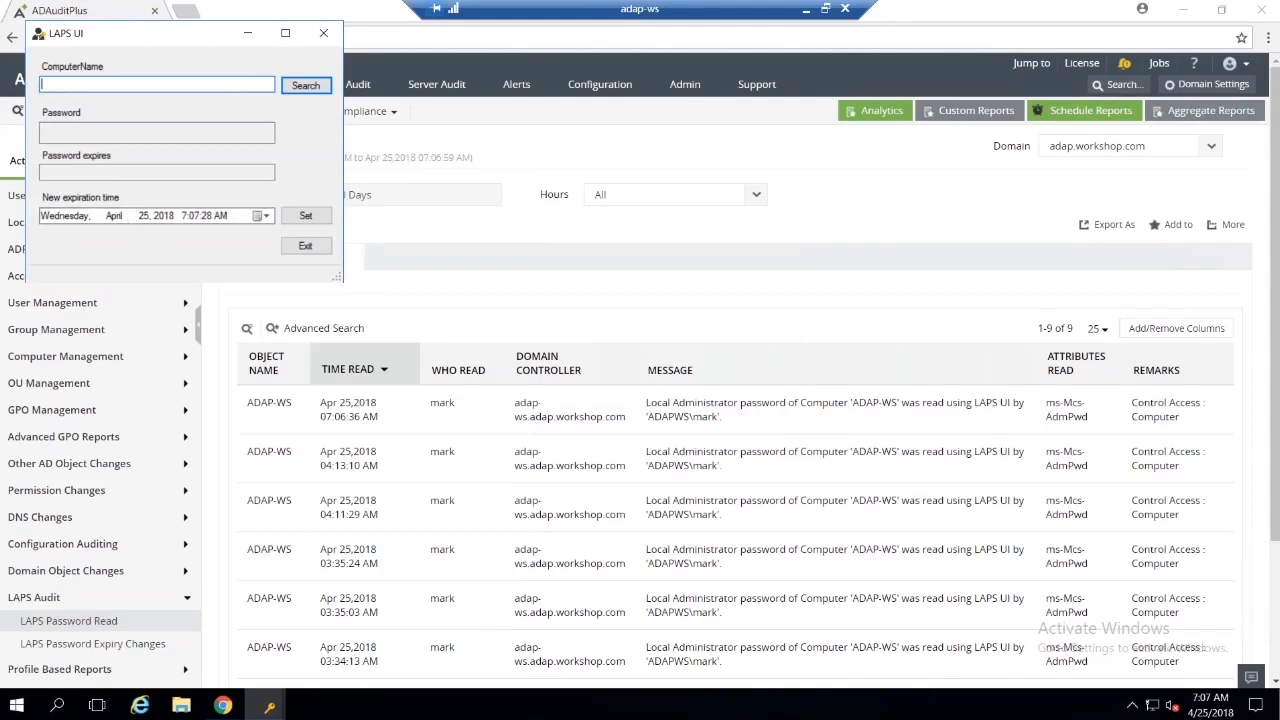
type("adap-ws")
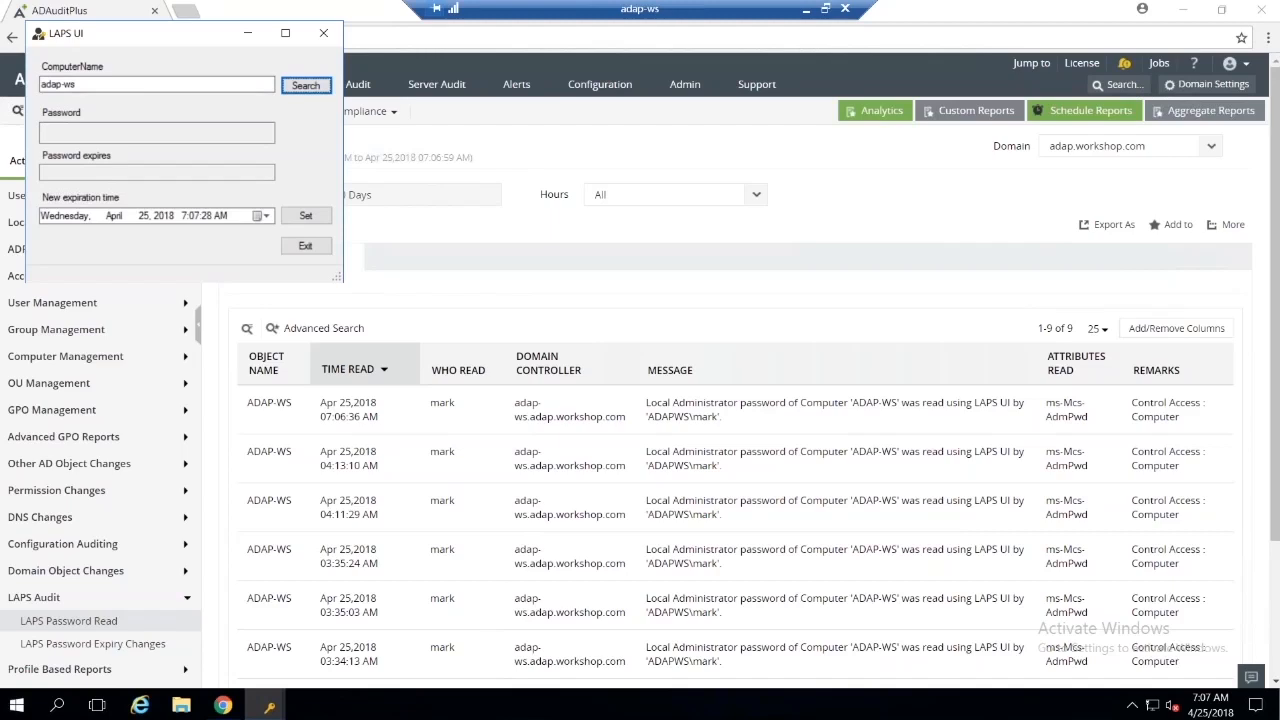
left_click(294, 88)
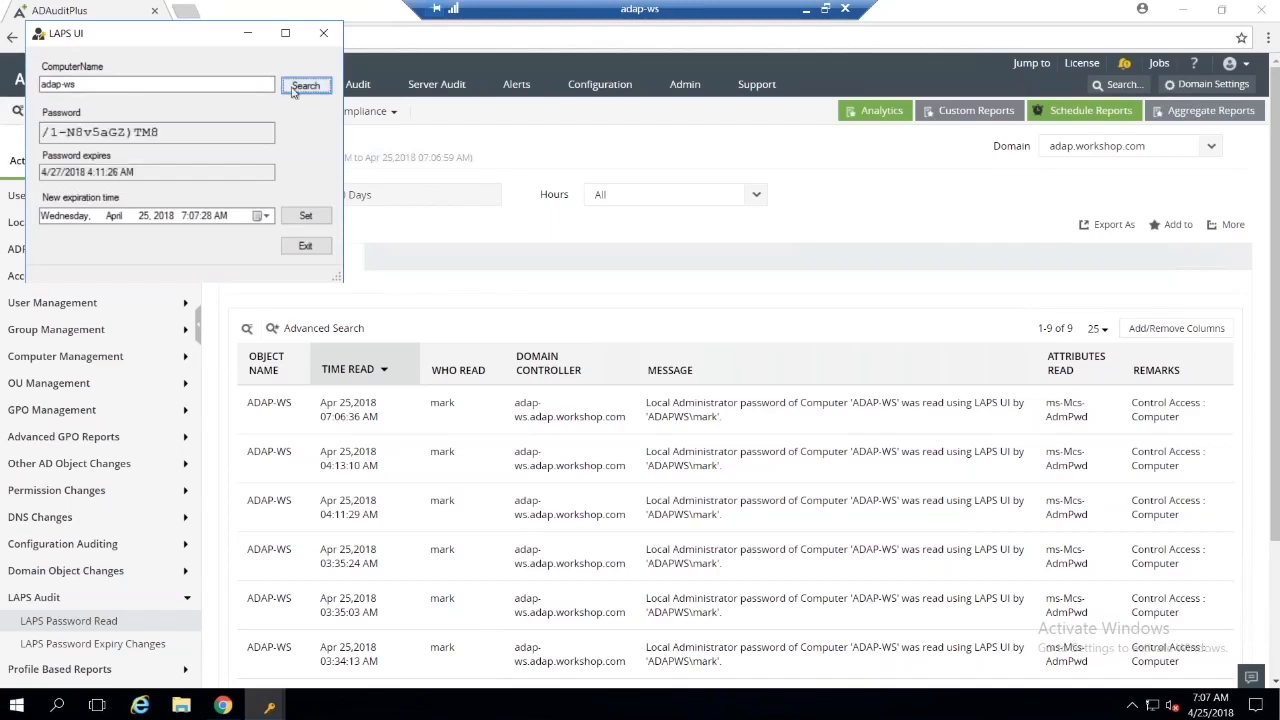
Step: Set the new password expiration date of adap-ws to December 26, 2018, and close that LAPS UI window
left_click(265, 218)
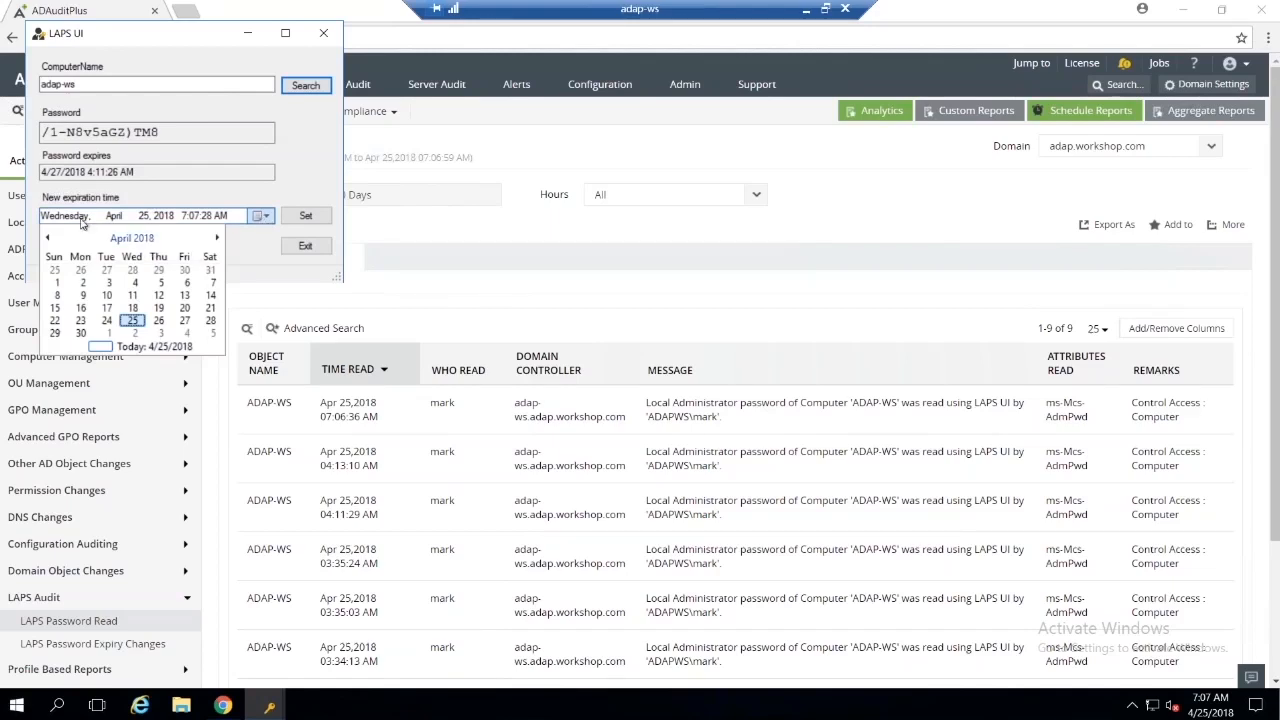
left_click(217, 238)
left_click(217, 238)
left_click(217, 238)
left_click(217, 238)
left_click(217, 238)
left_click(217, 238)
left_click(217, 238)
left_click(217, 238)
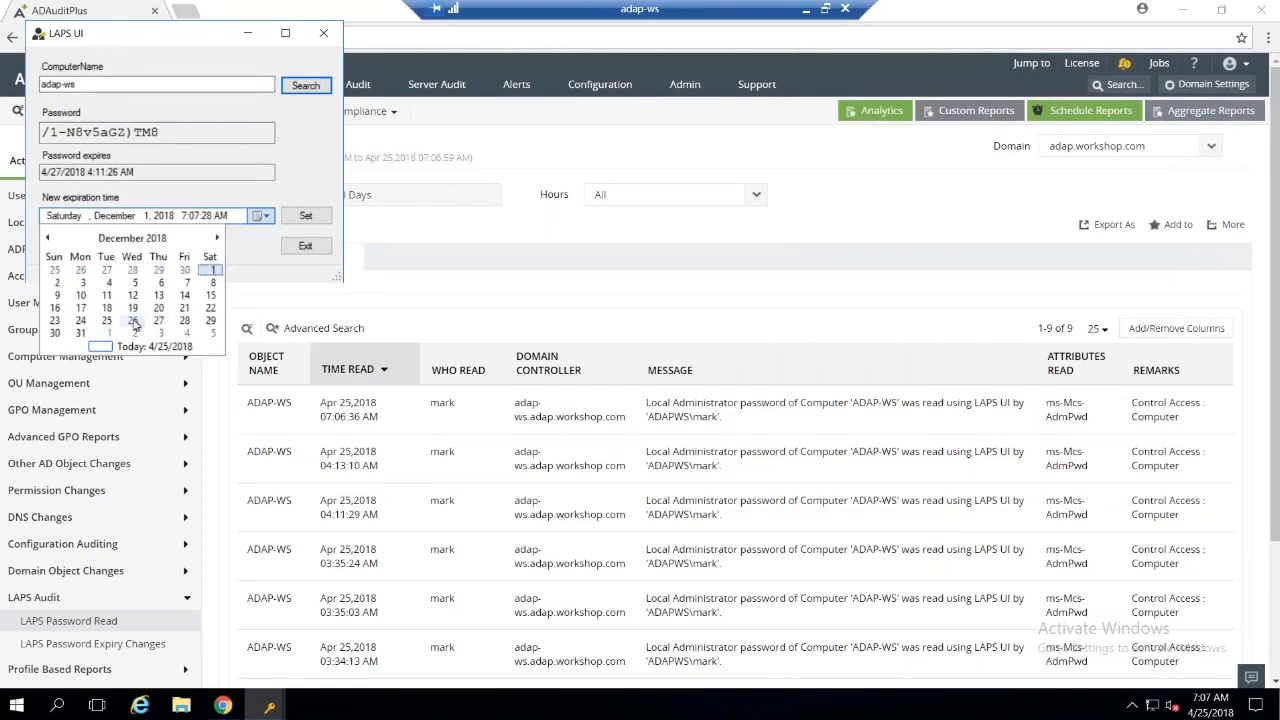
left_click(133, 321)
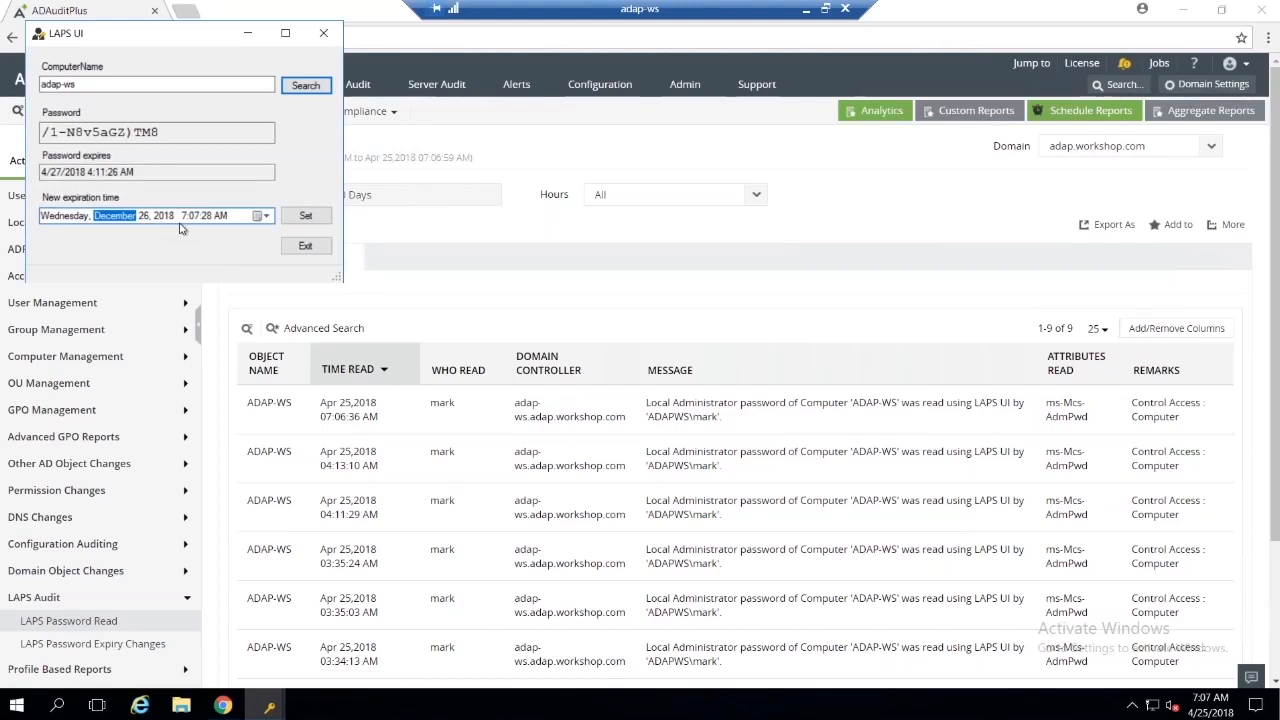
left_click(306, 218)
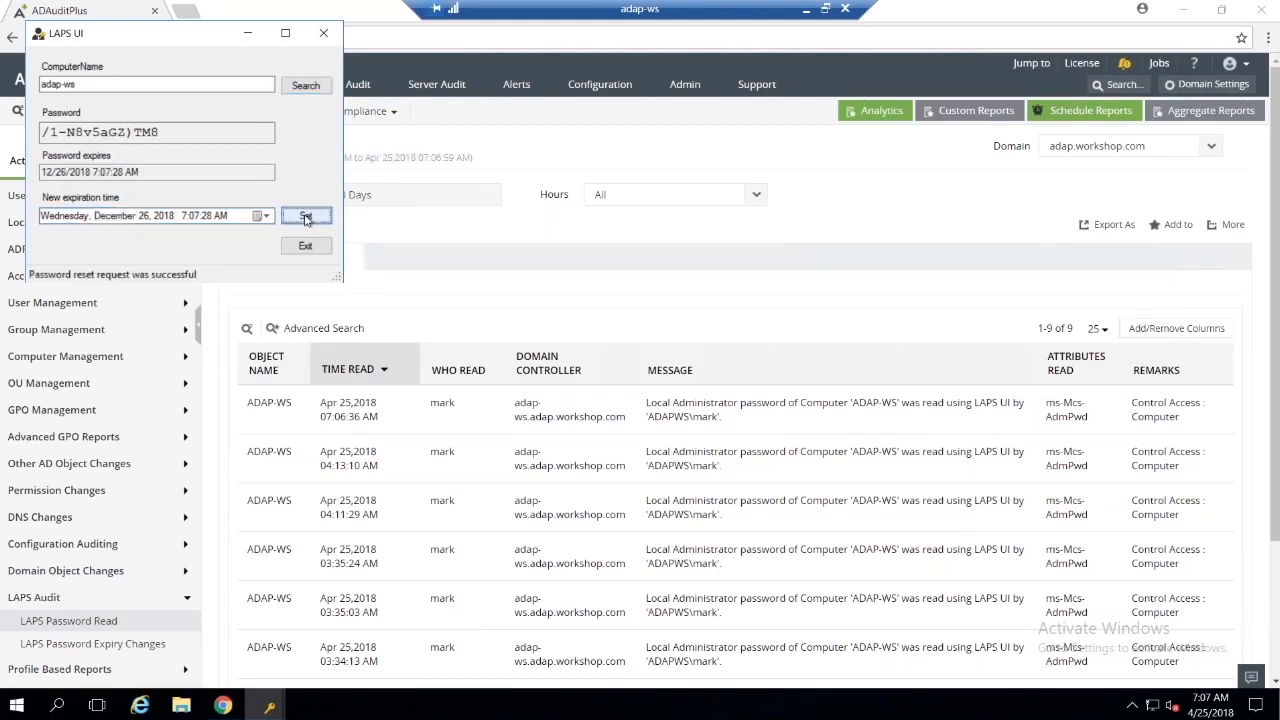
left_click(323, 36)
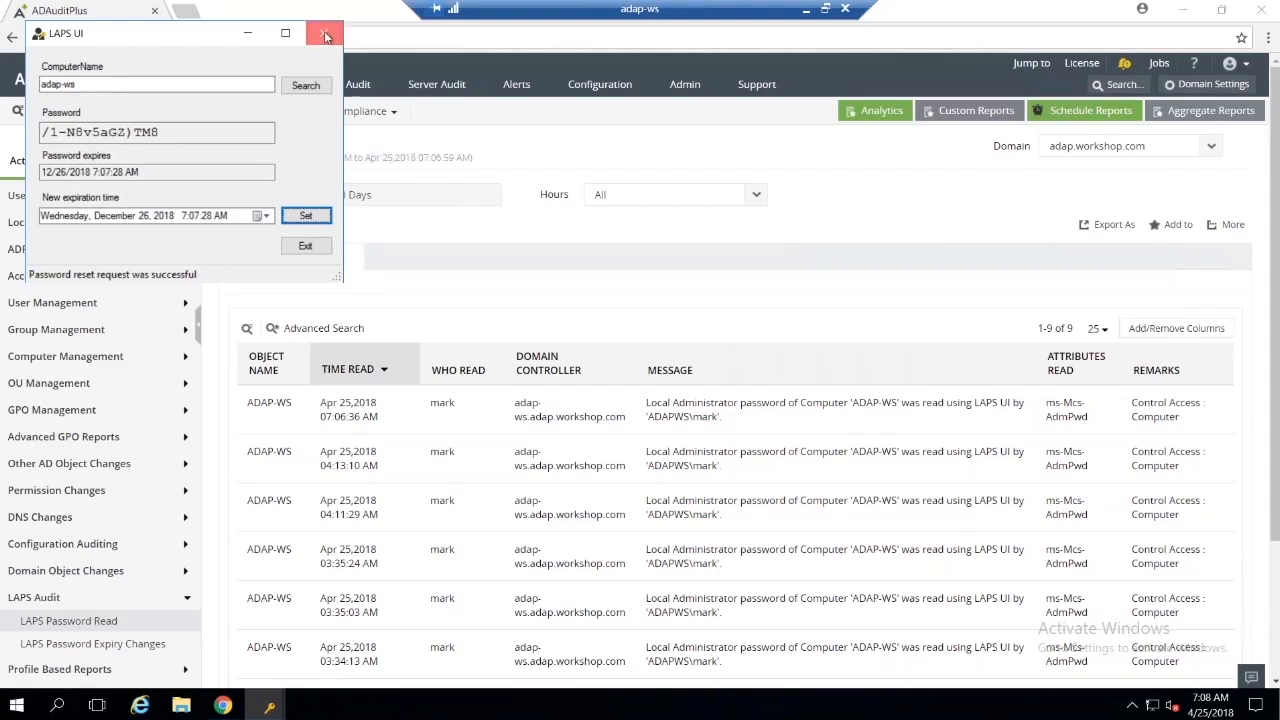
Step: Open the LAPS Password Expiry Changes report and examine the newest entry's modified attribute with its new and old values
scroll(100, 450, "down", 1)
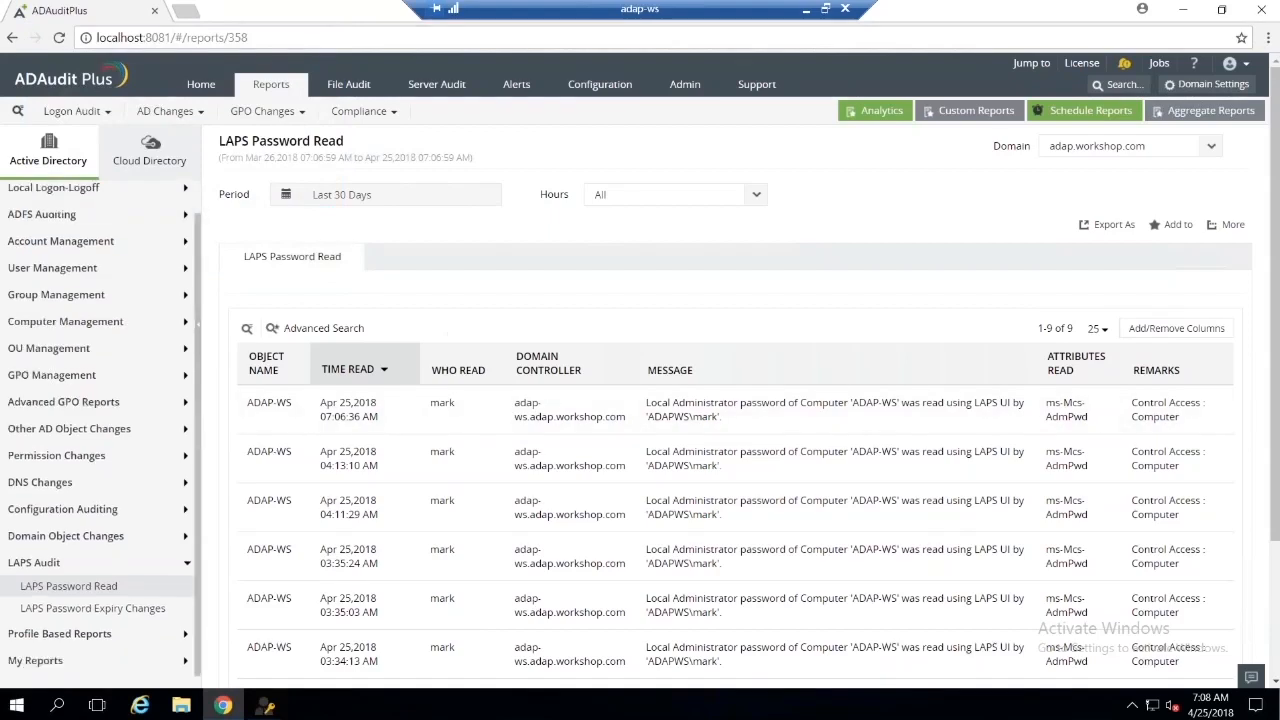
left_click(88, 609)
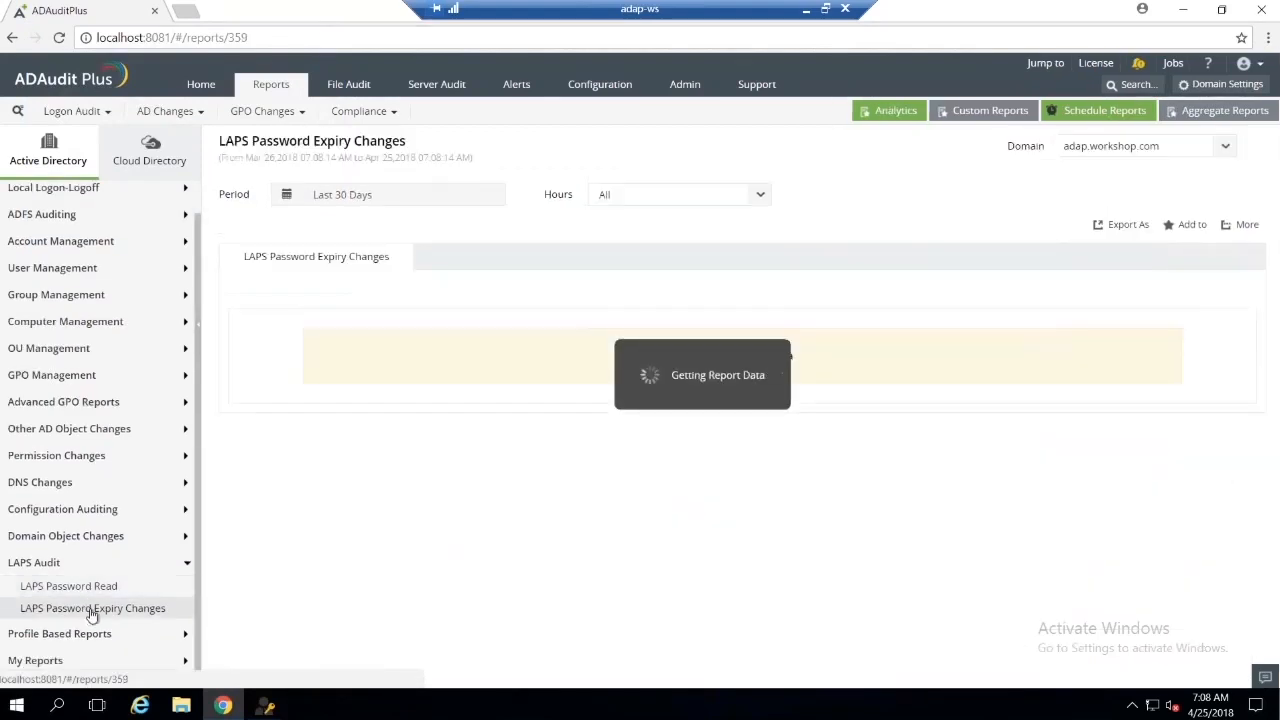
scroll(403, 420, "down", 3)
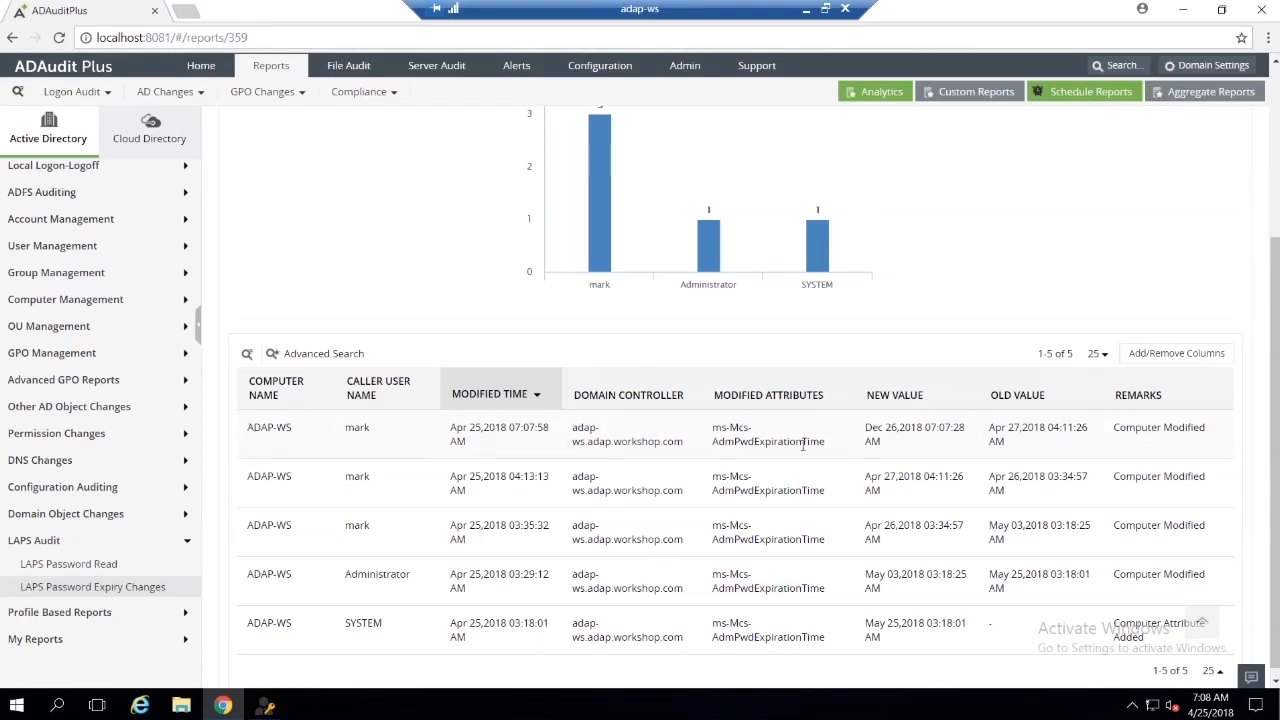
left_click_drag(819, 441, 712, 427)
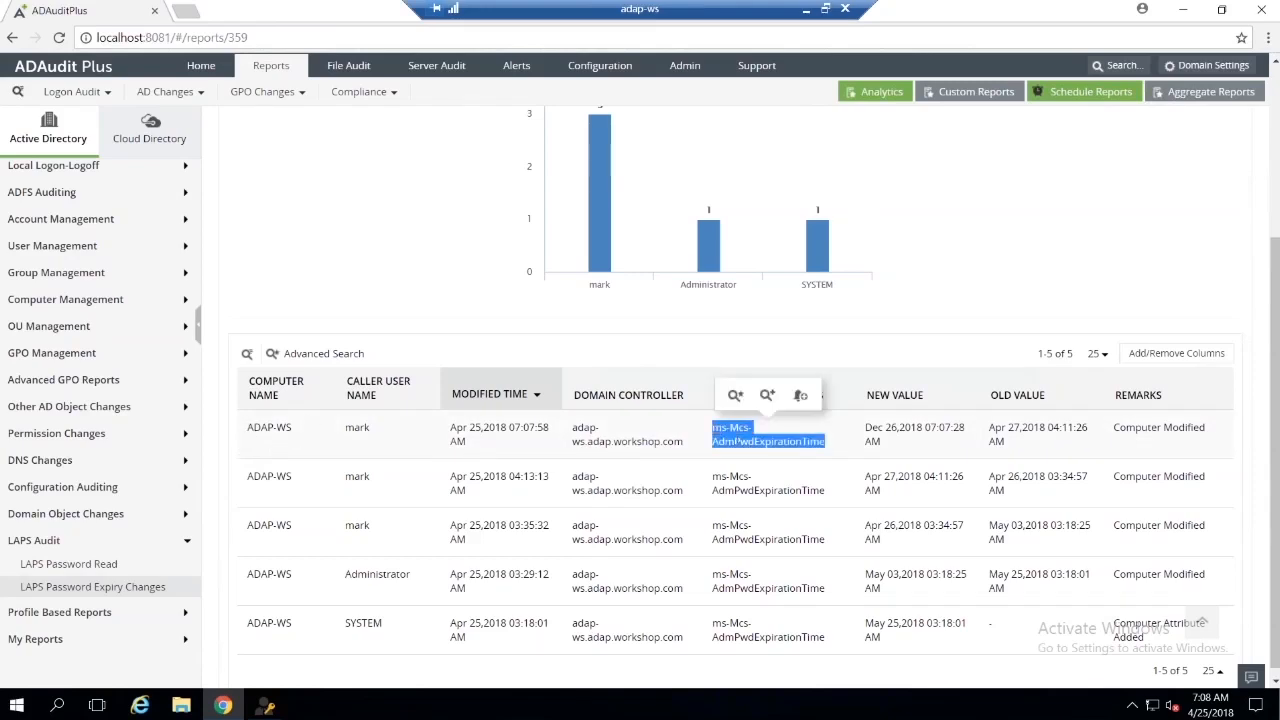
left_click(868, 453)
left_click(1011, 446)
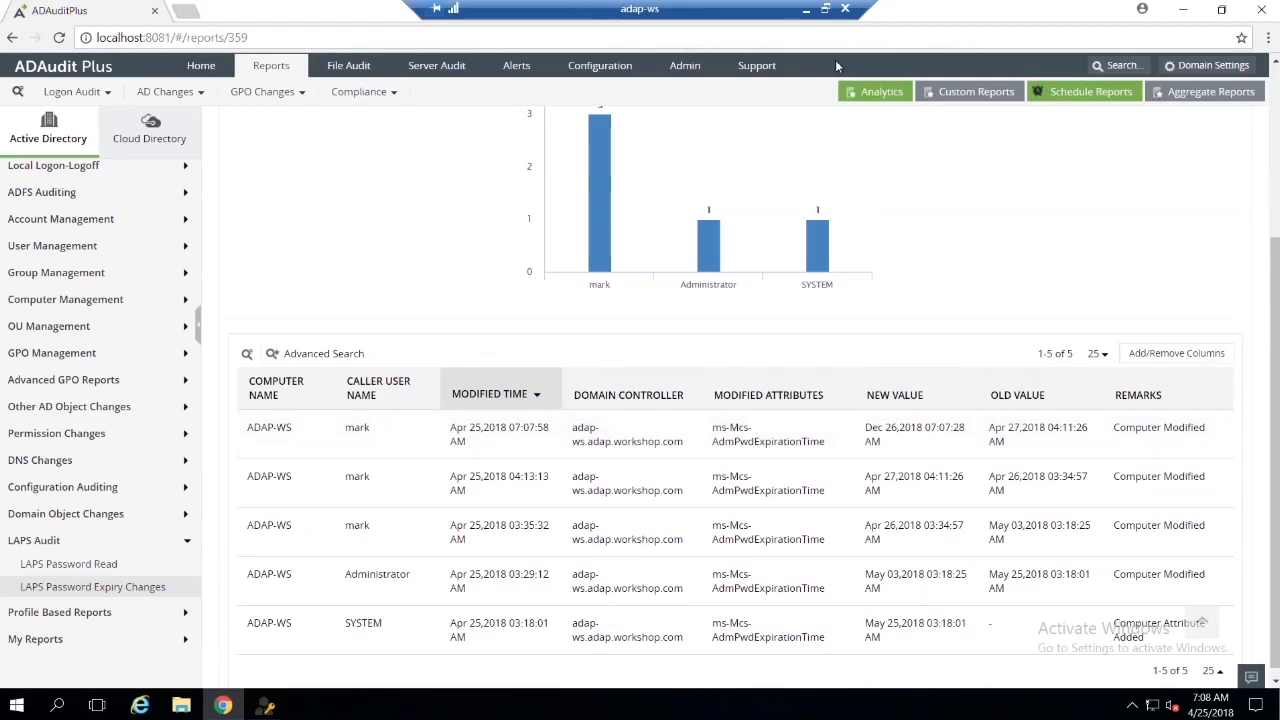
Step: Switch to the remaining LAPS UI window and close it
key("alt+Tab")
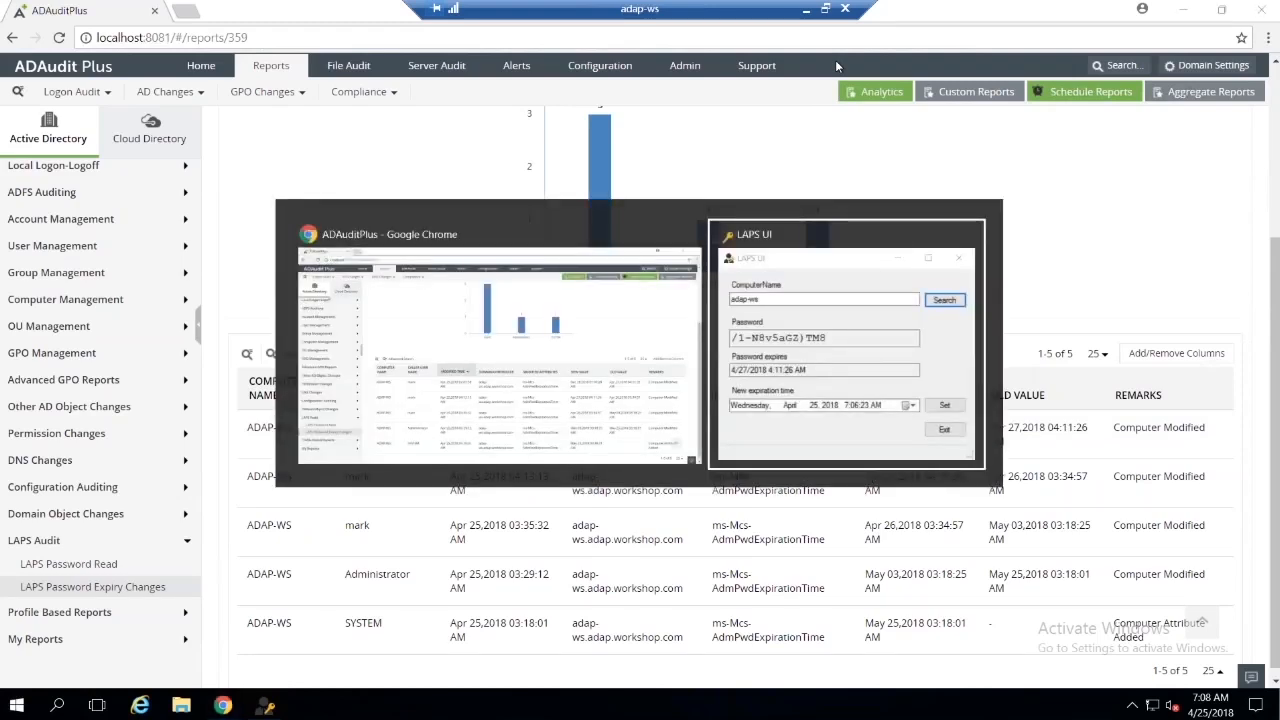
left_click(455, 165)
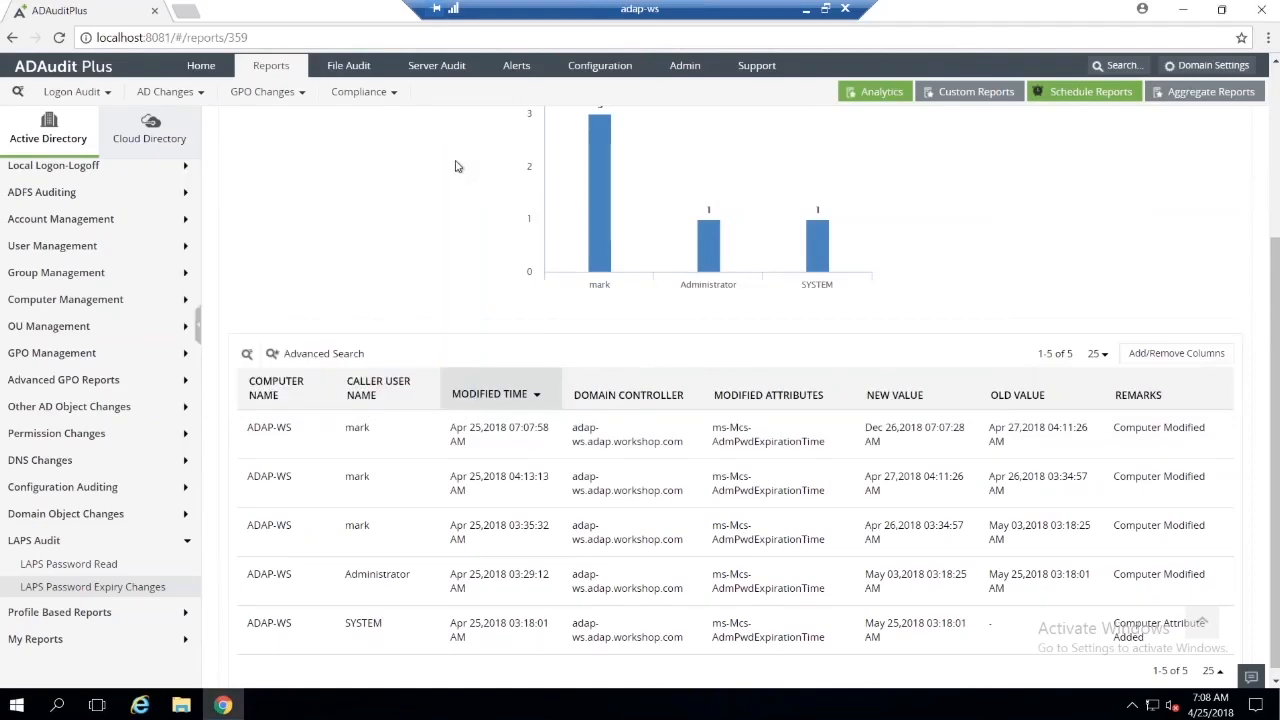
left_click(810, 15)
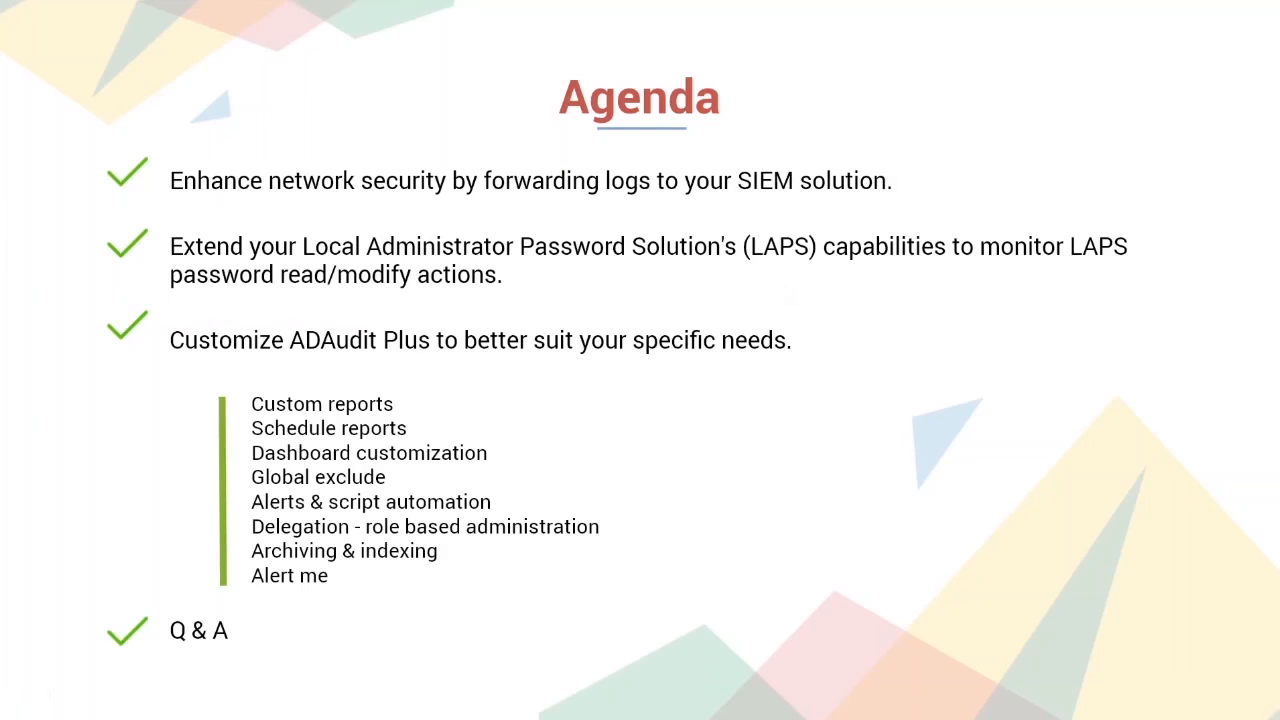
key("alt+Tab")
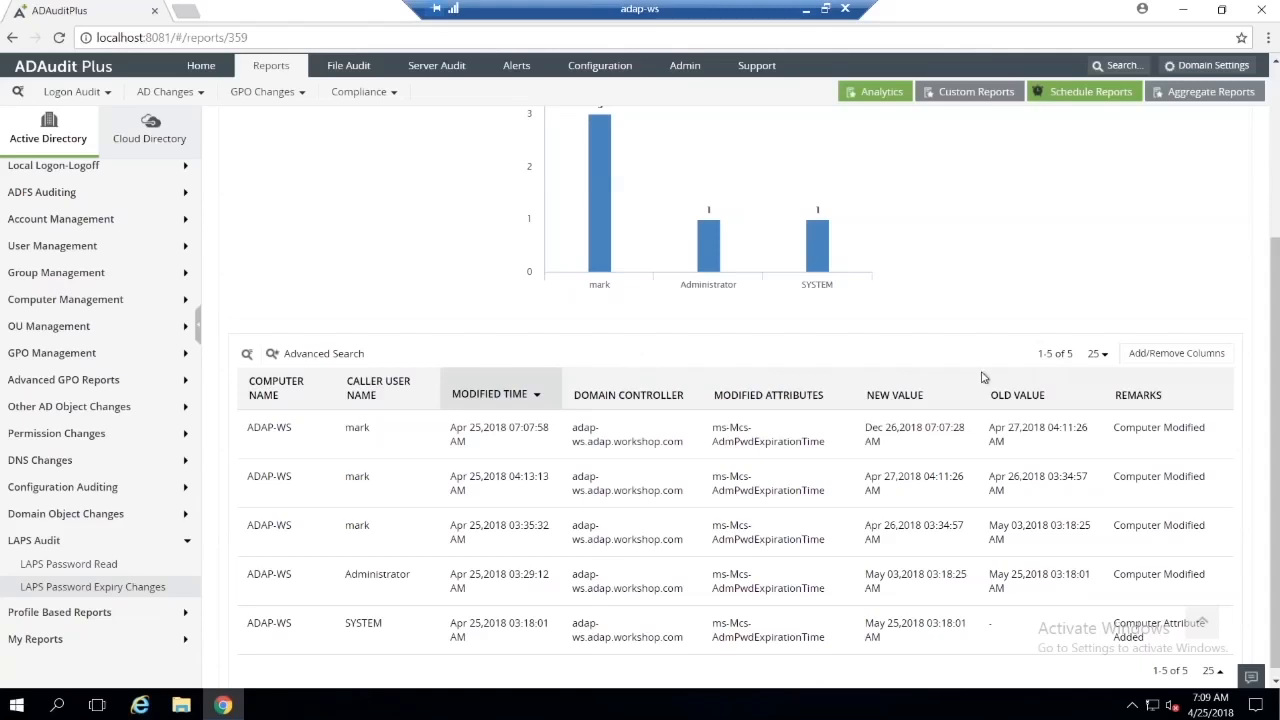
Step: Look through the Cloud Directory logon reports and the File Audit and Server Audit sections
scroll(983, 374, "up", 3)
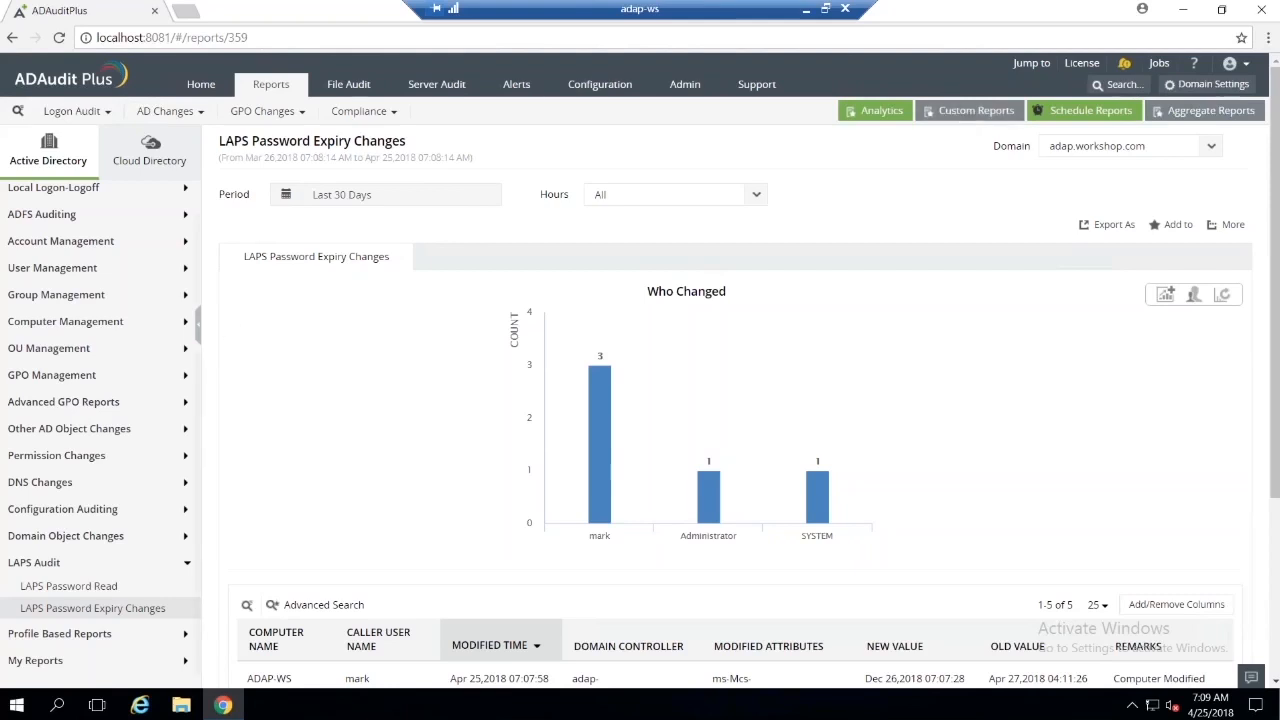
scroll(92, 280, "up", 1)
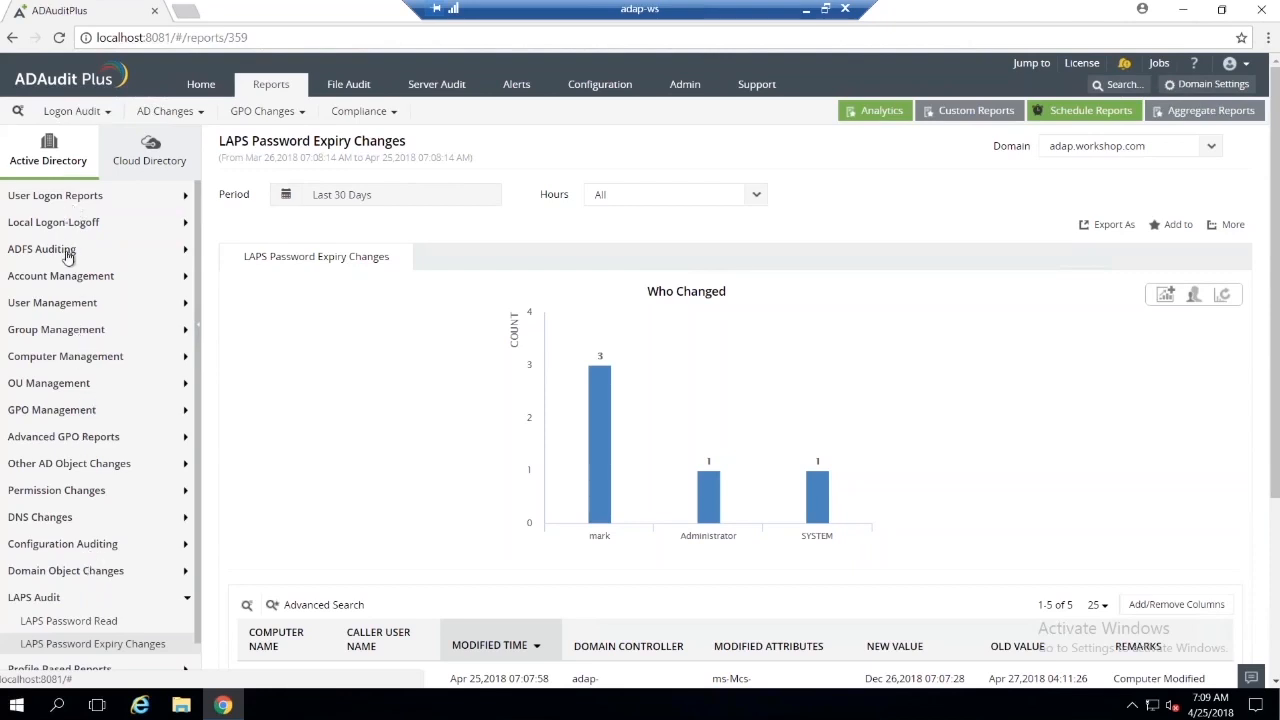
left_click(145, 152)
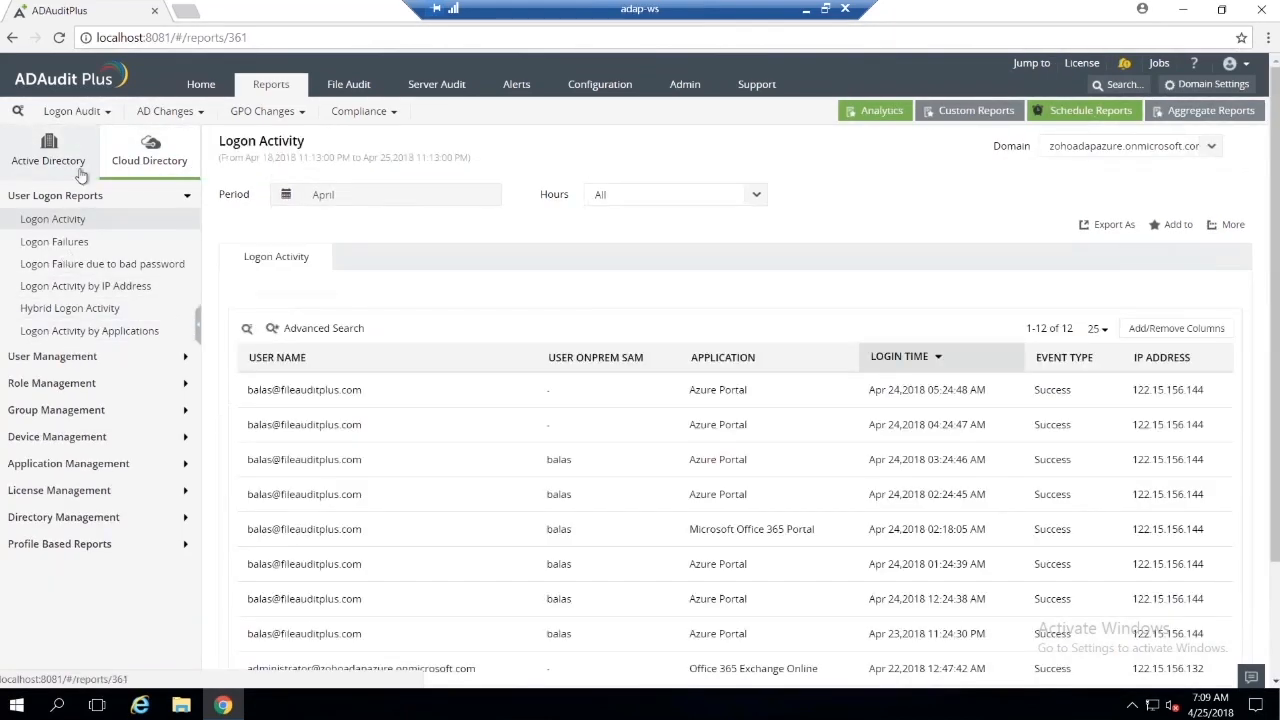
left_click(340, 86)
left_click(411, 95)
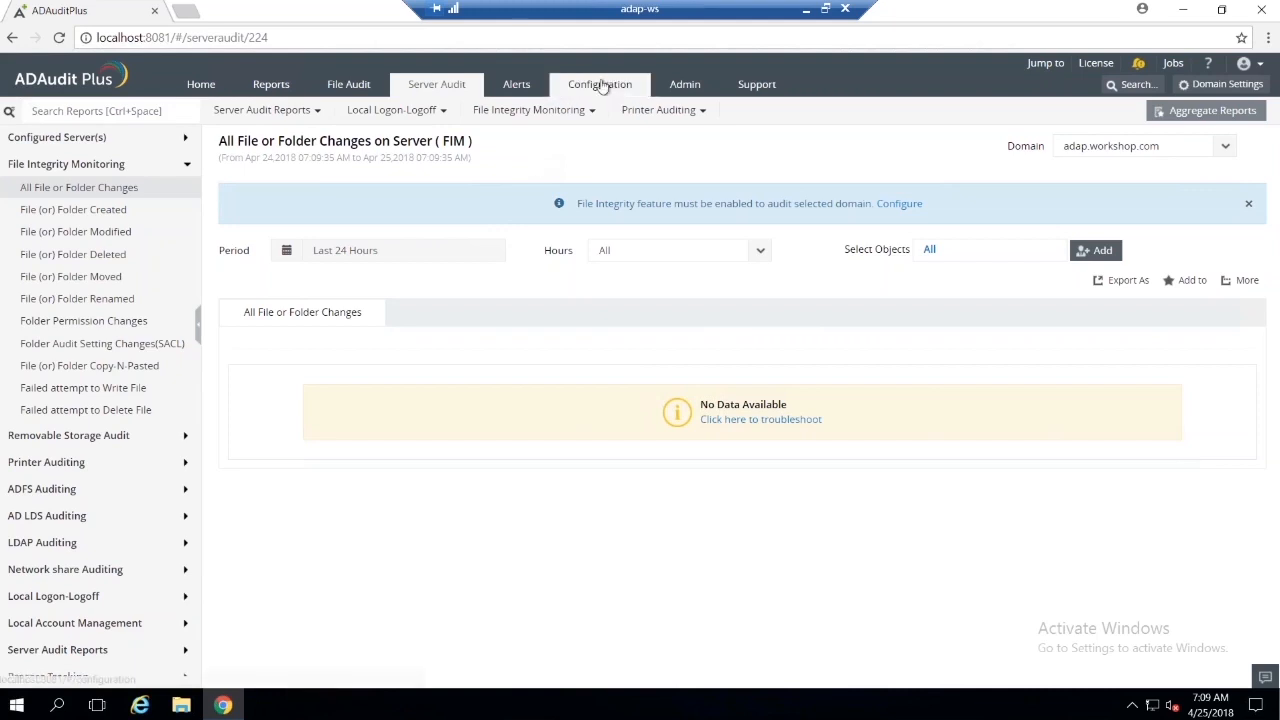
Step: Search for "custom" to open Custom Reports, and start creating a new custom report
key("ctrl+space")
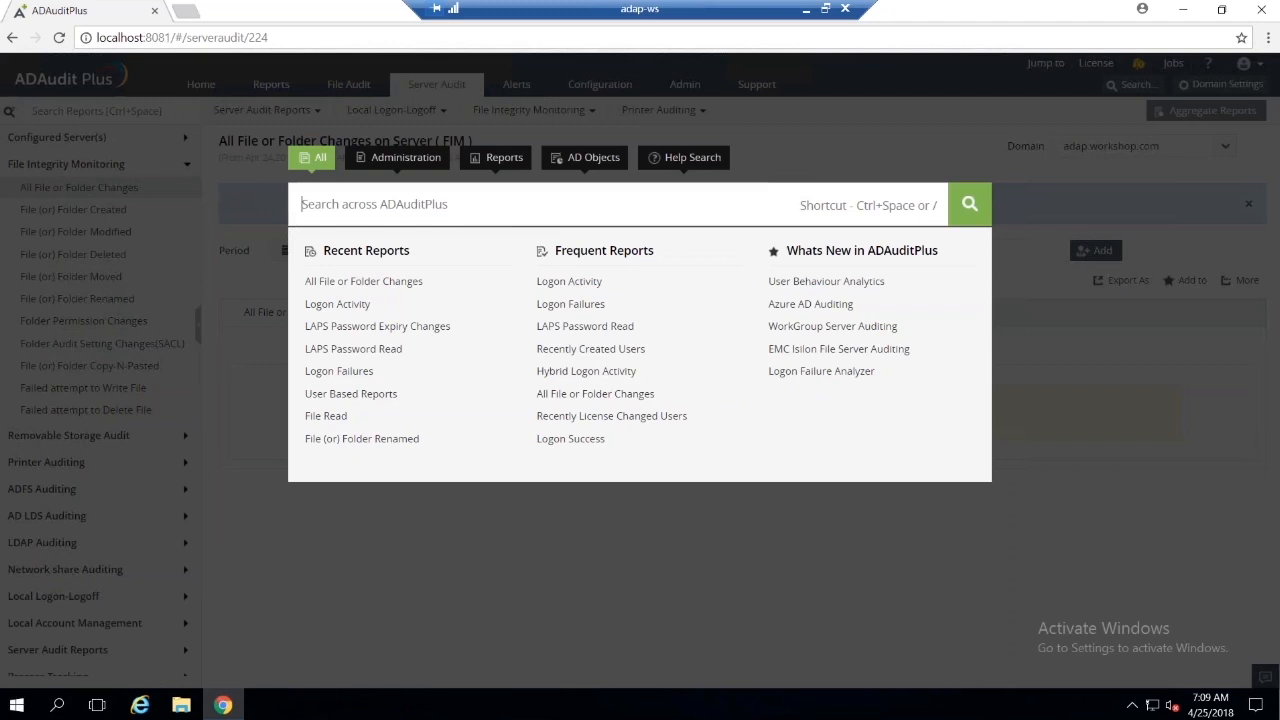
type("cu")
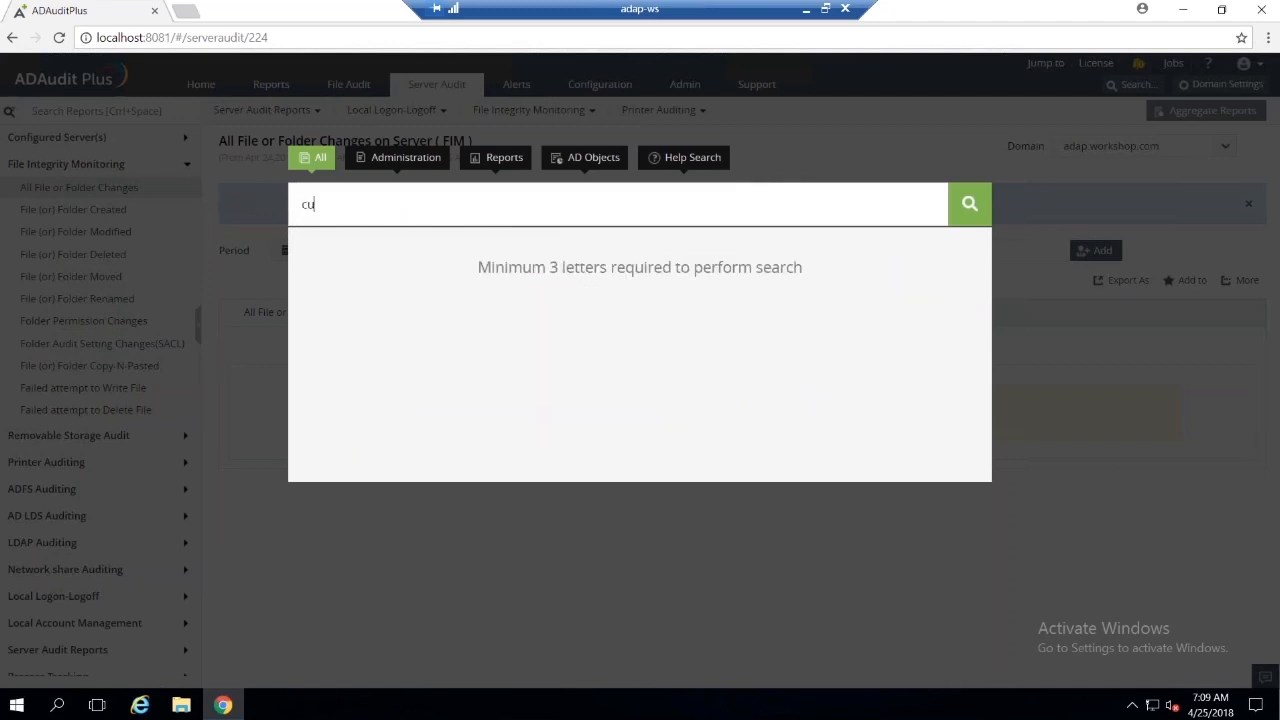
type("stom")
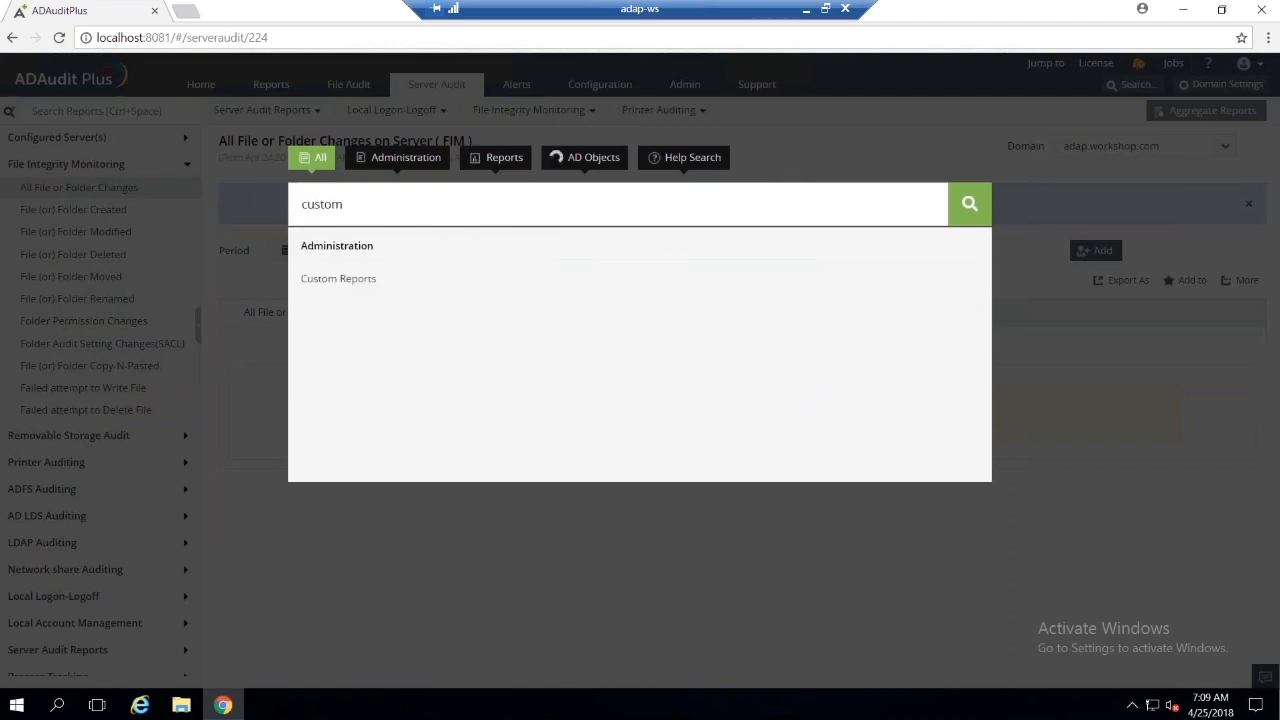
left_click(358, 280)
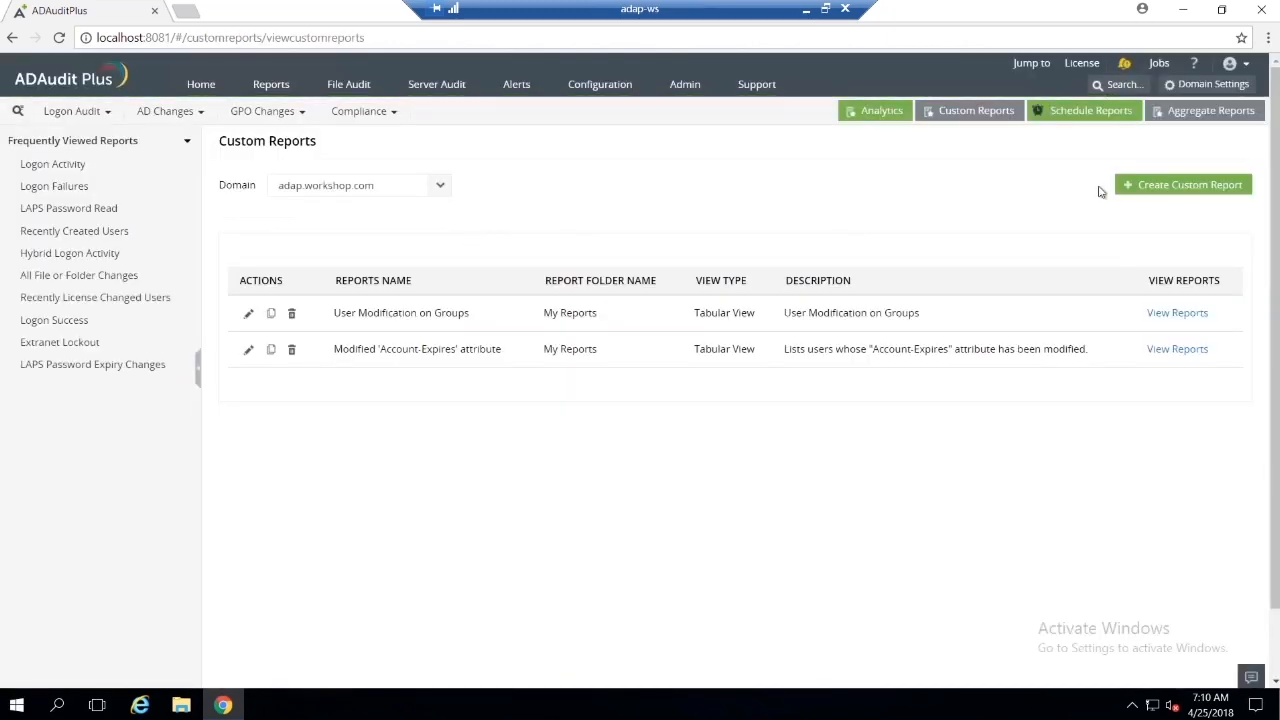
left_click(1131, 190)
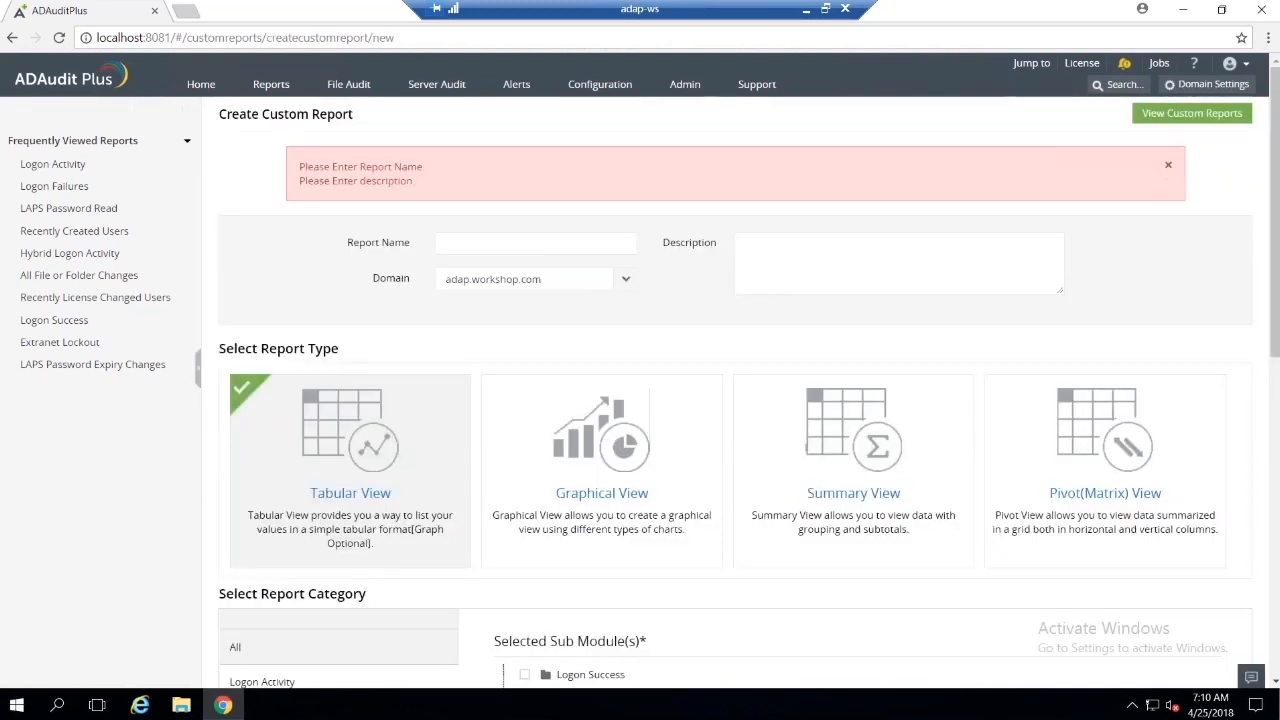
Step: Dismiss the validation message and leave the blank report form to return to the Custom Reports list
left_click(1168, 168)
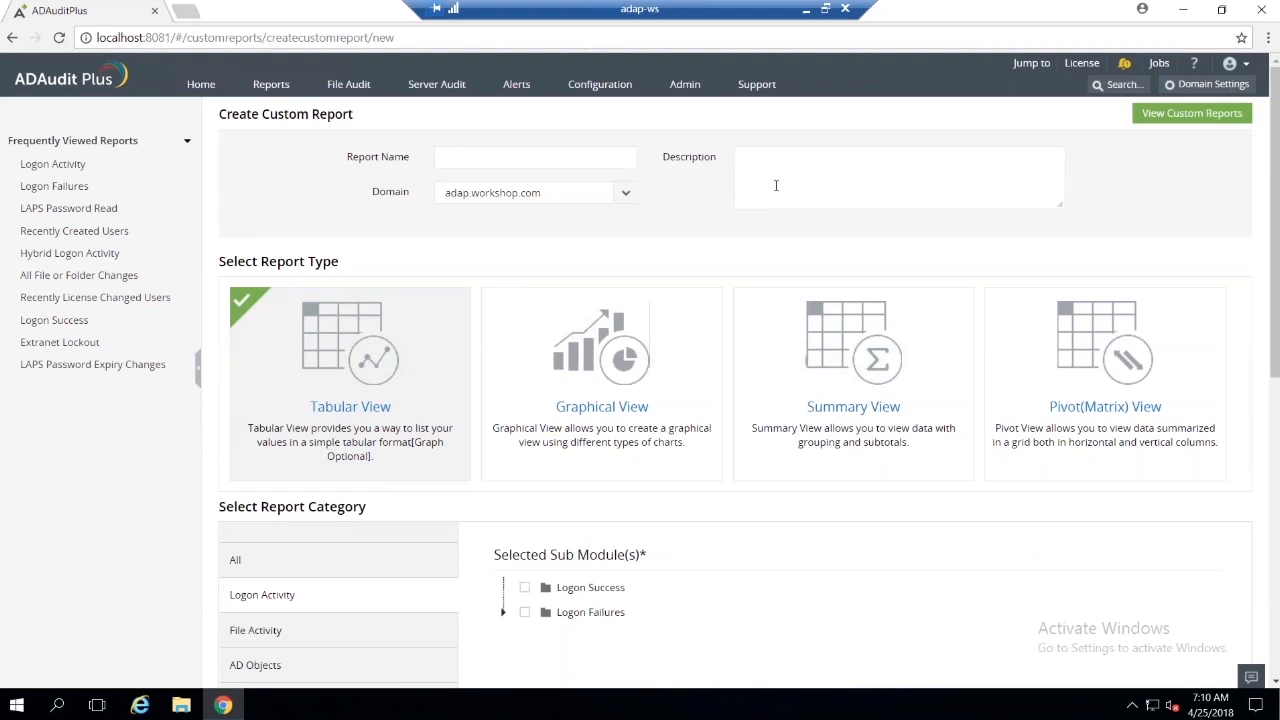
left_click(11, 38)
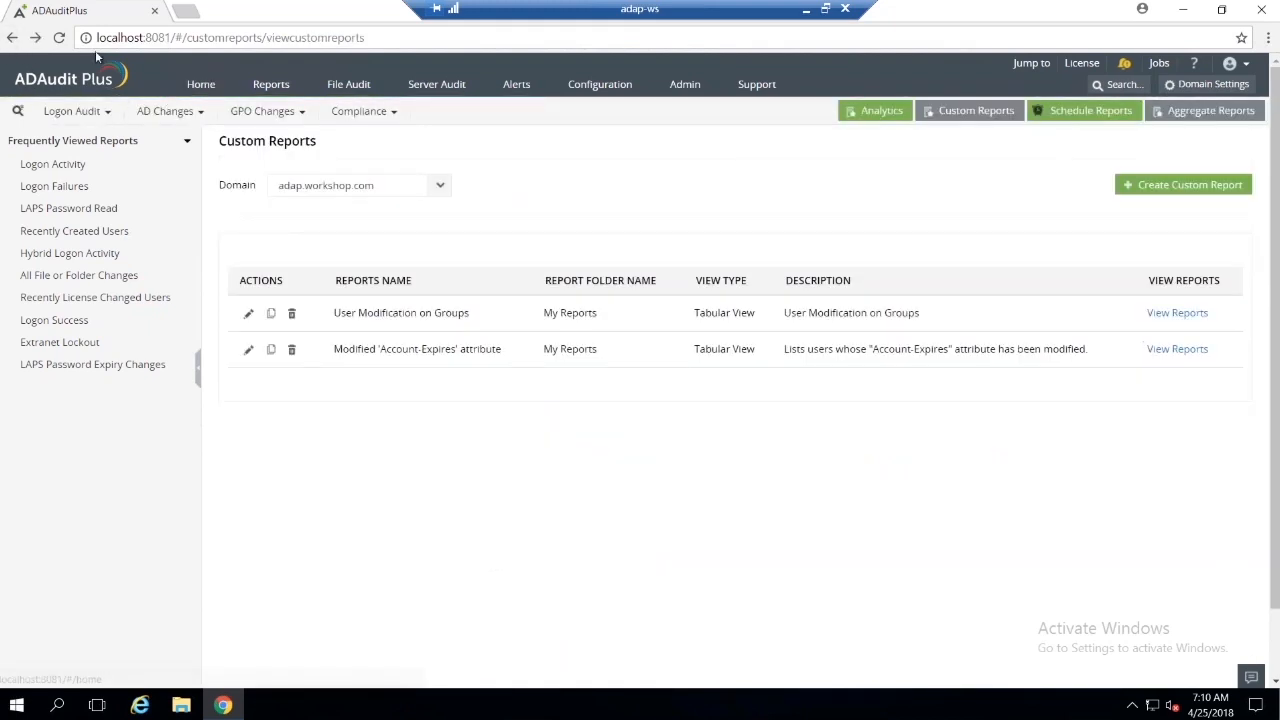
left_click(40, 43)
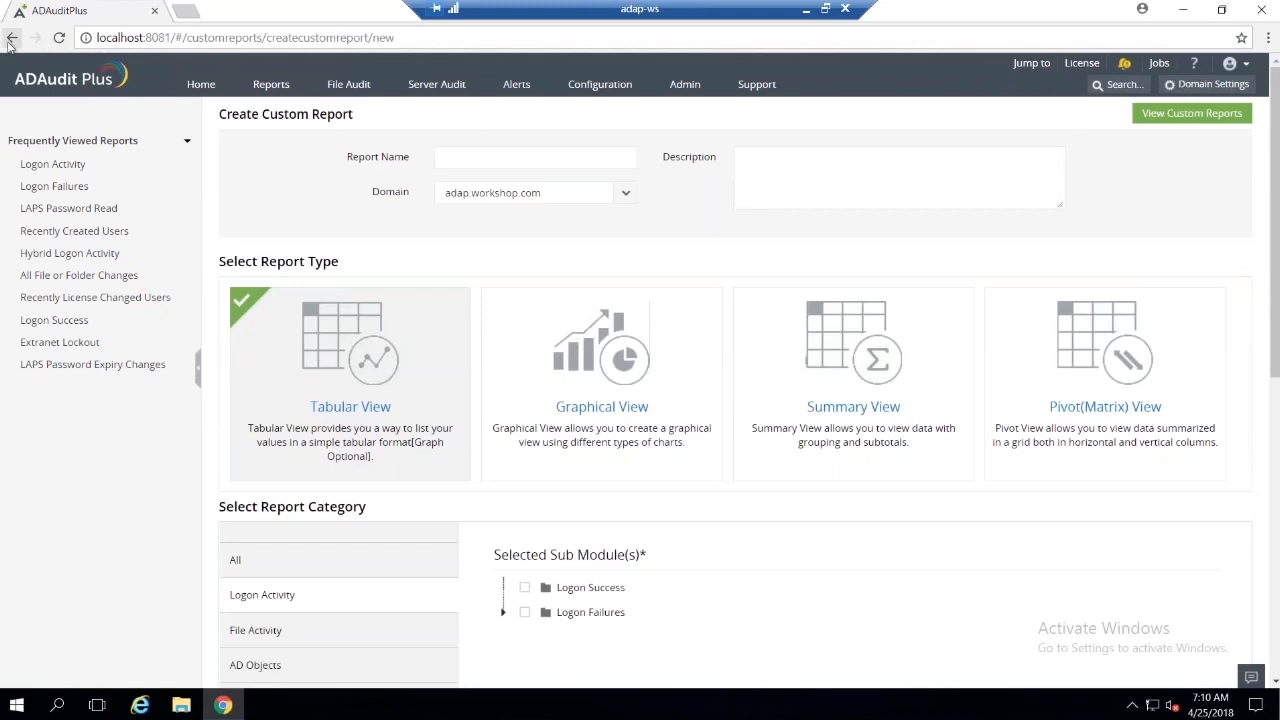
left_click(12, 42)
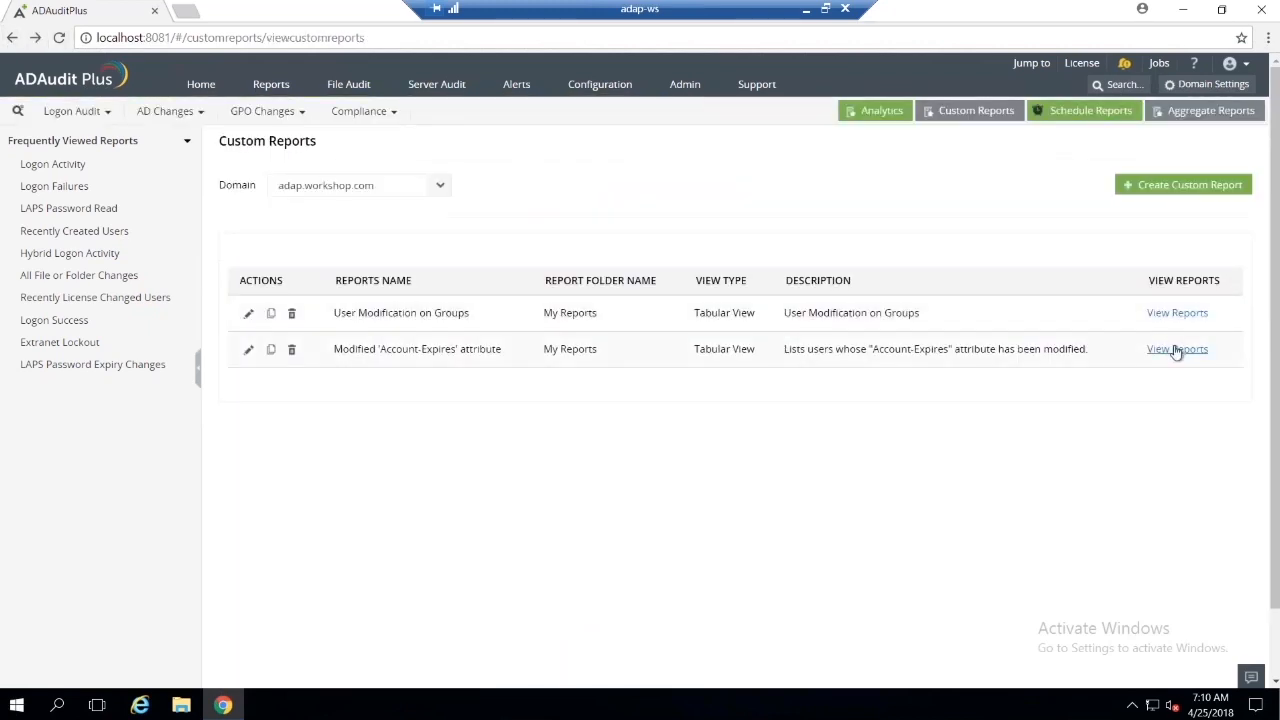
Step: Open the Modified 'Account-Expires' attribute report for editing, review its report type and AD Objects category, and continue to its column settings
left_click(248, 349)
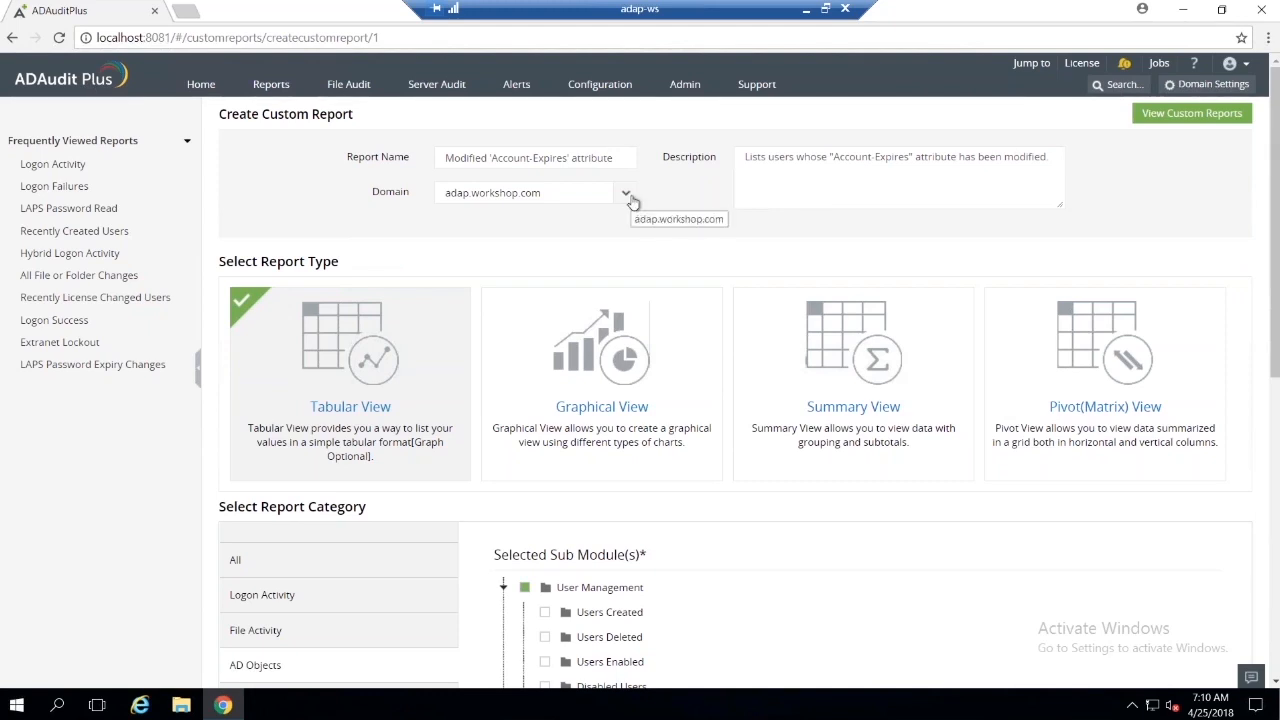
scroll(655, 252, "down", 1)
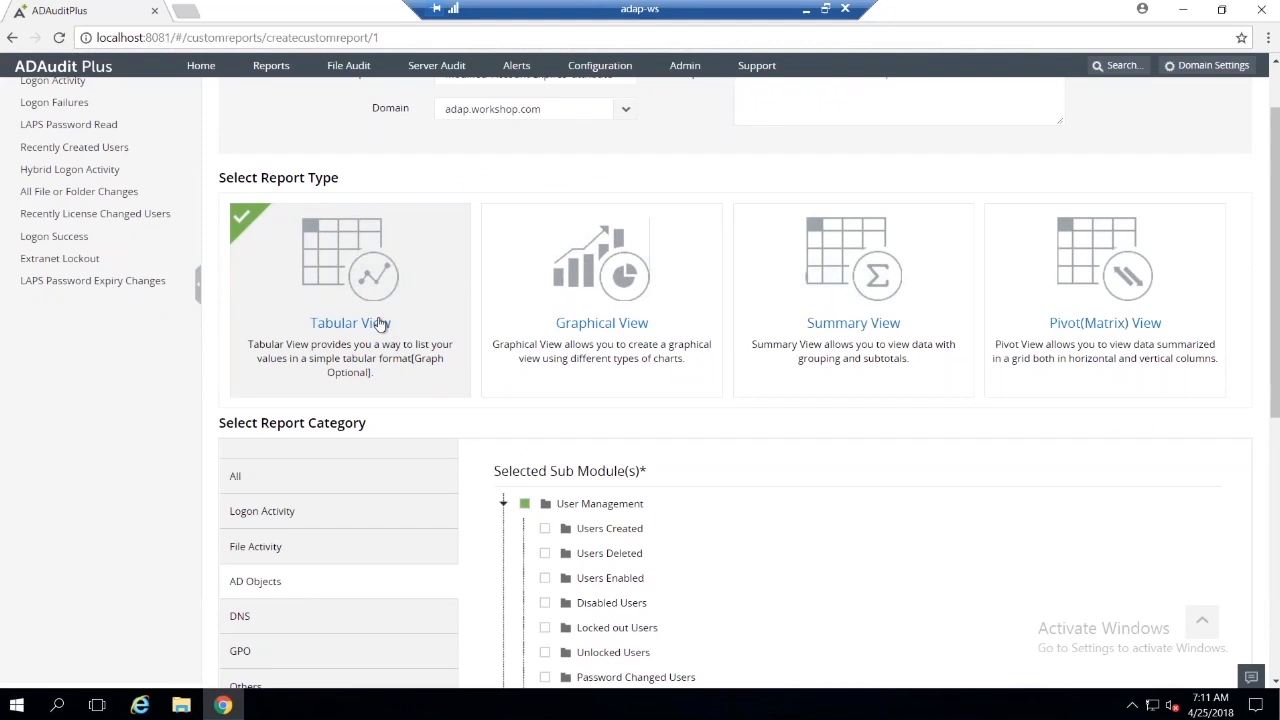
scroll(380, 323, "down", 2)
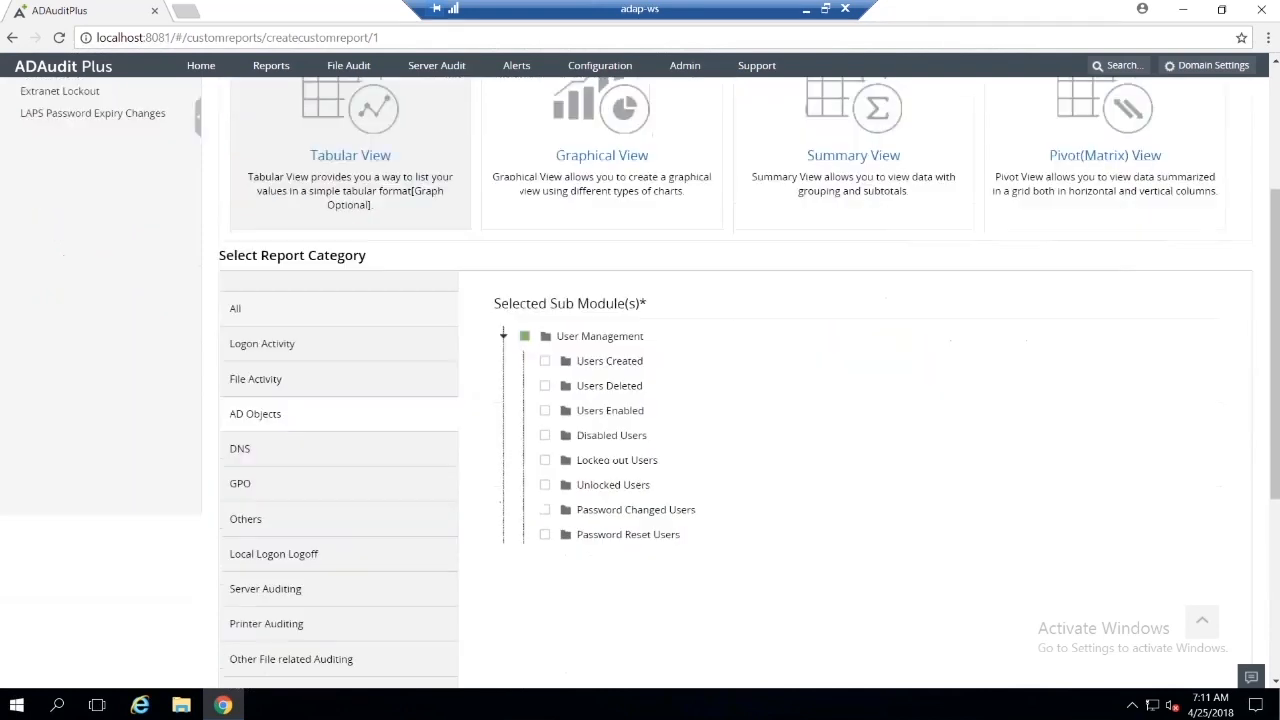
left_click(343, 420)
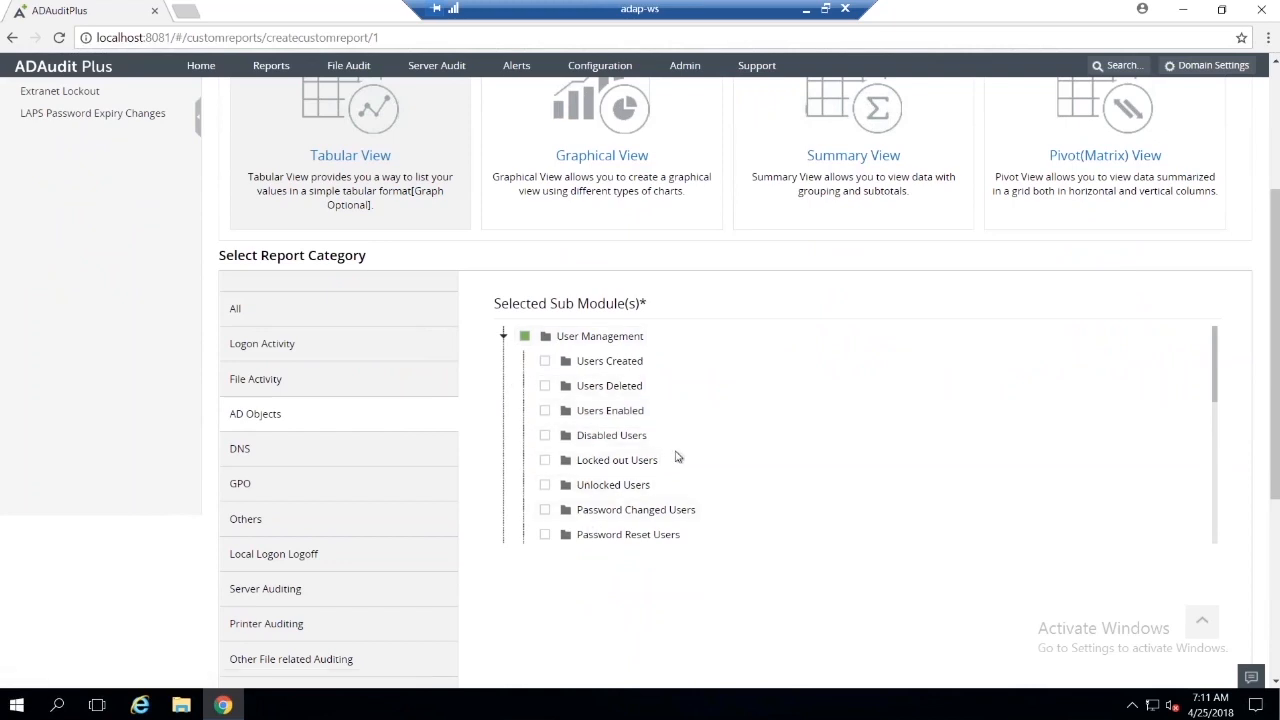
scroll(980, 254, "up", 3)
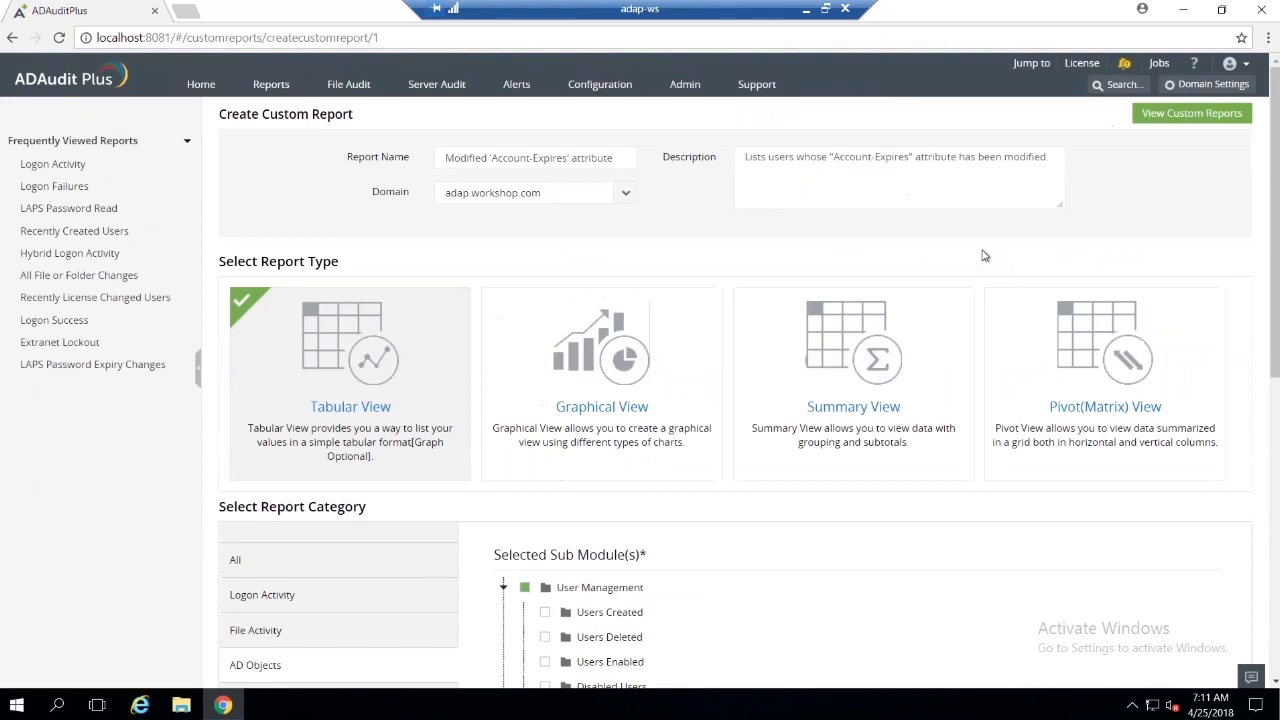
scroll(1080, 250, "down", 3)
scroll(1229, 357, "down", 3)
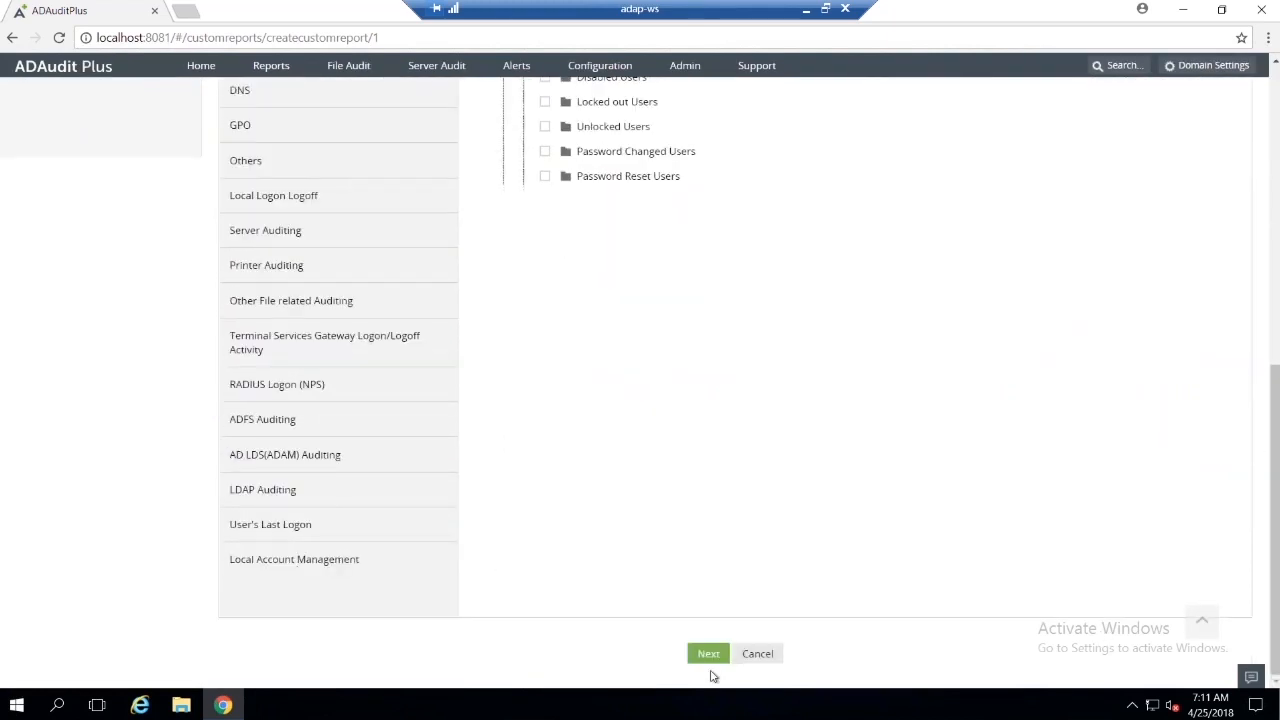
left_click(710, 655)
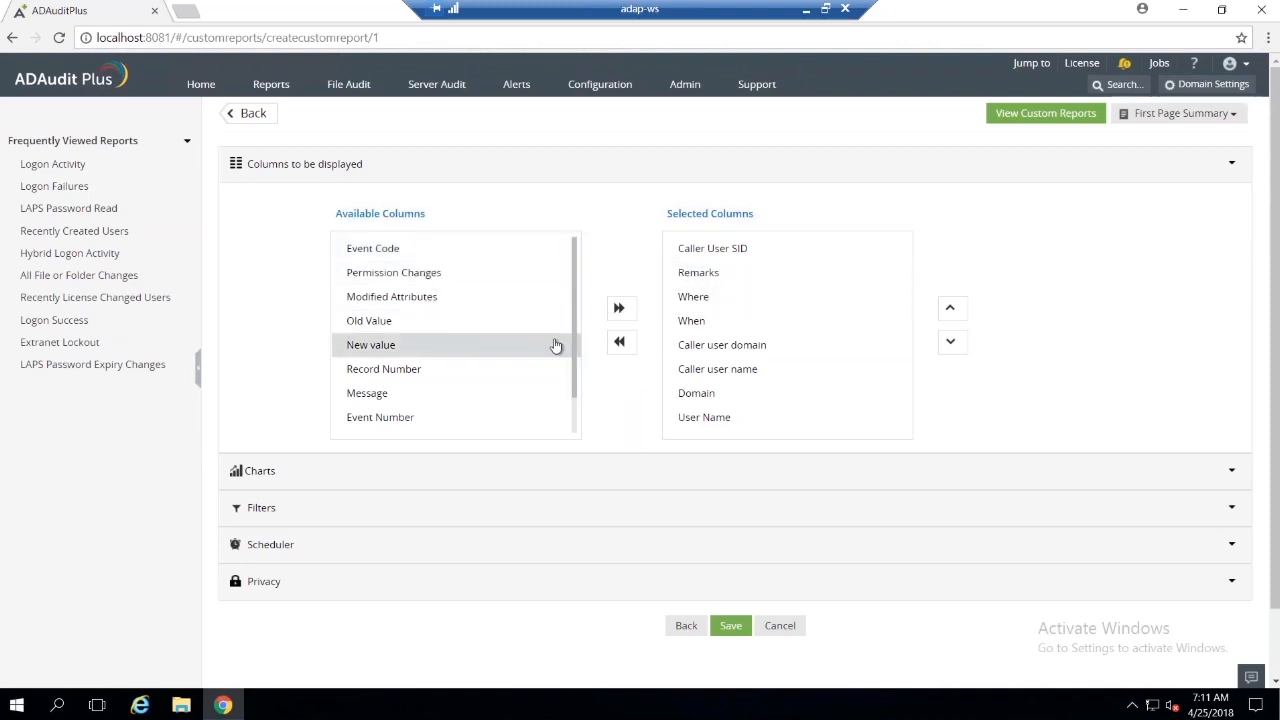
Step: Remove the Remarks column from the report's selected columns
scroll(695, 383, "down", 1)
scroll(702, 360, "up", 1)
left_click(718, 279)
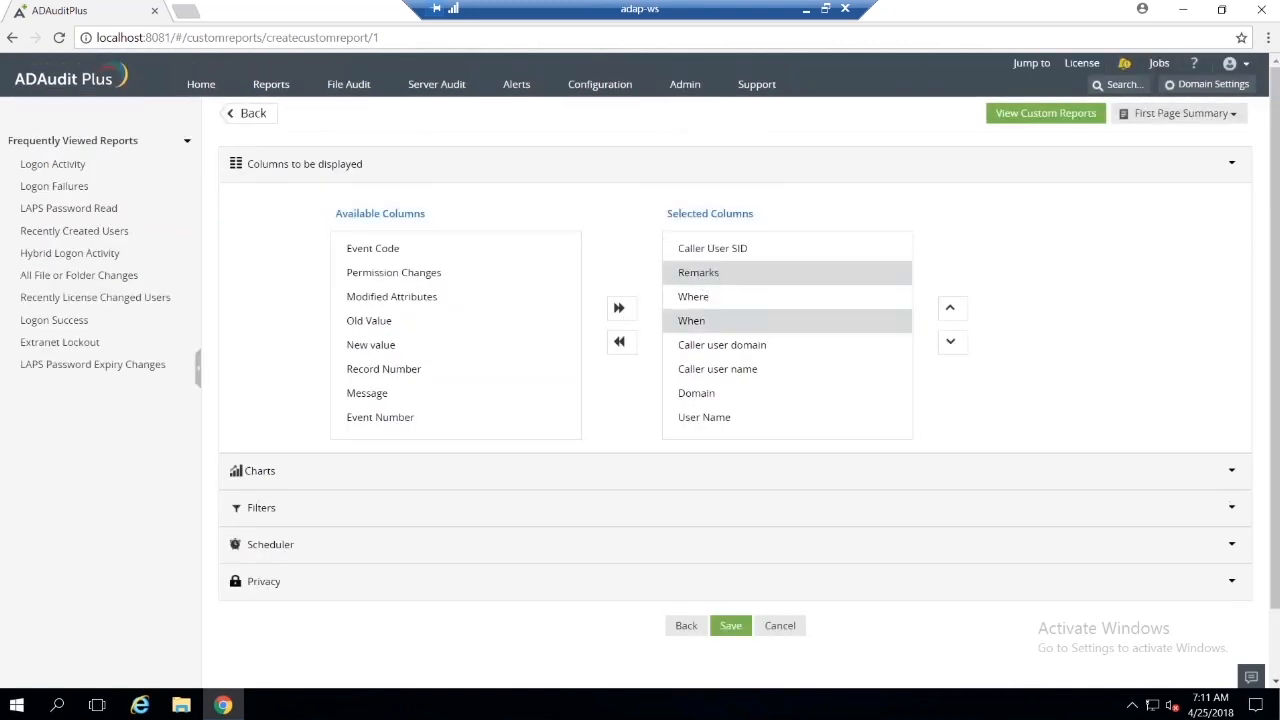
left_click(620, 346)
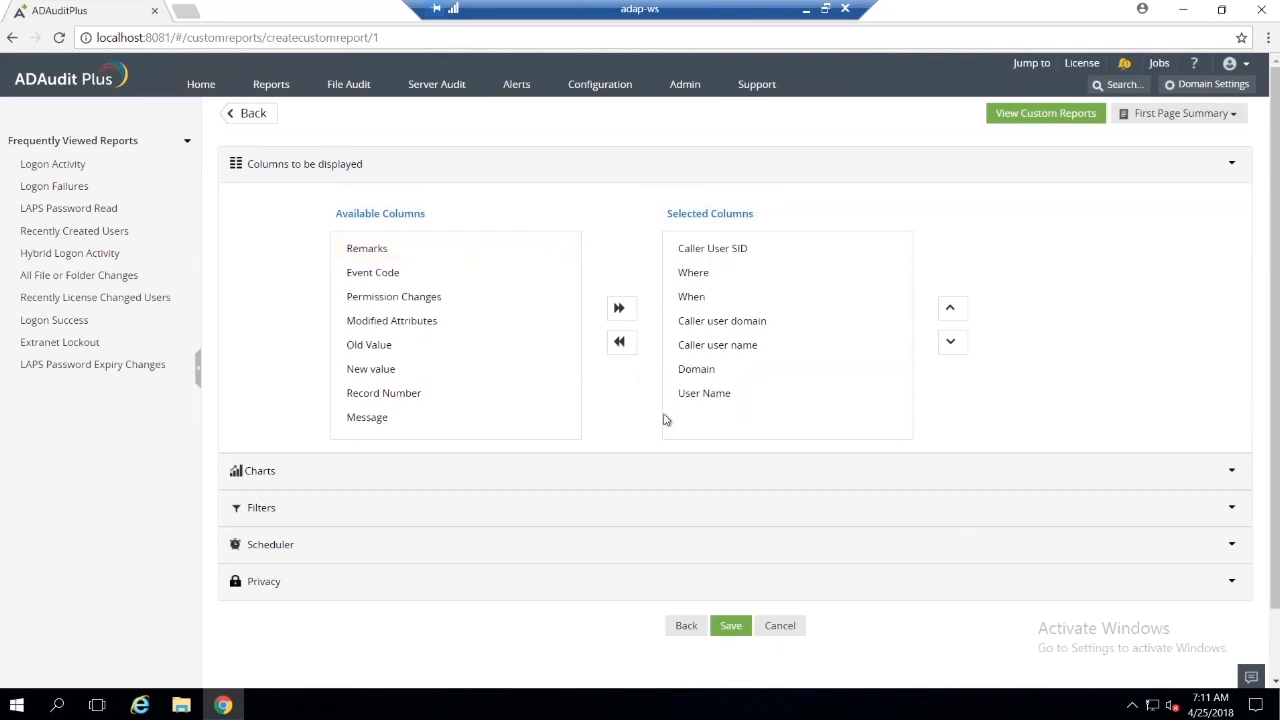
Step: Look through the report's Charts settings and the default duration choices in its Filters section
scroll(663, 420, "down", 1)
left_click(917, 402)
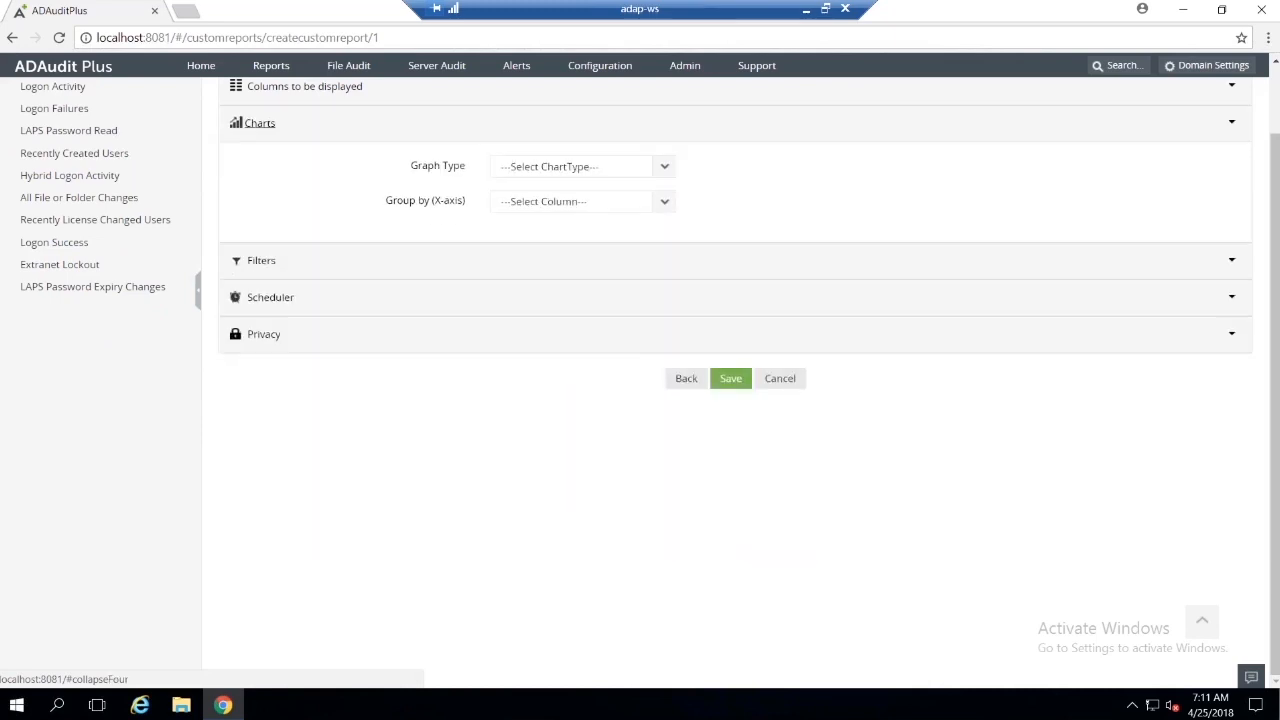
left_click(738, 128)
left_click(740, 159)
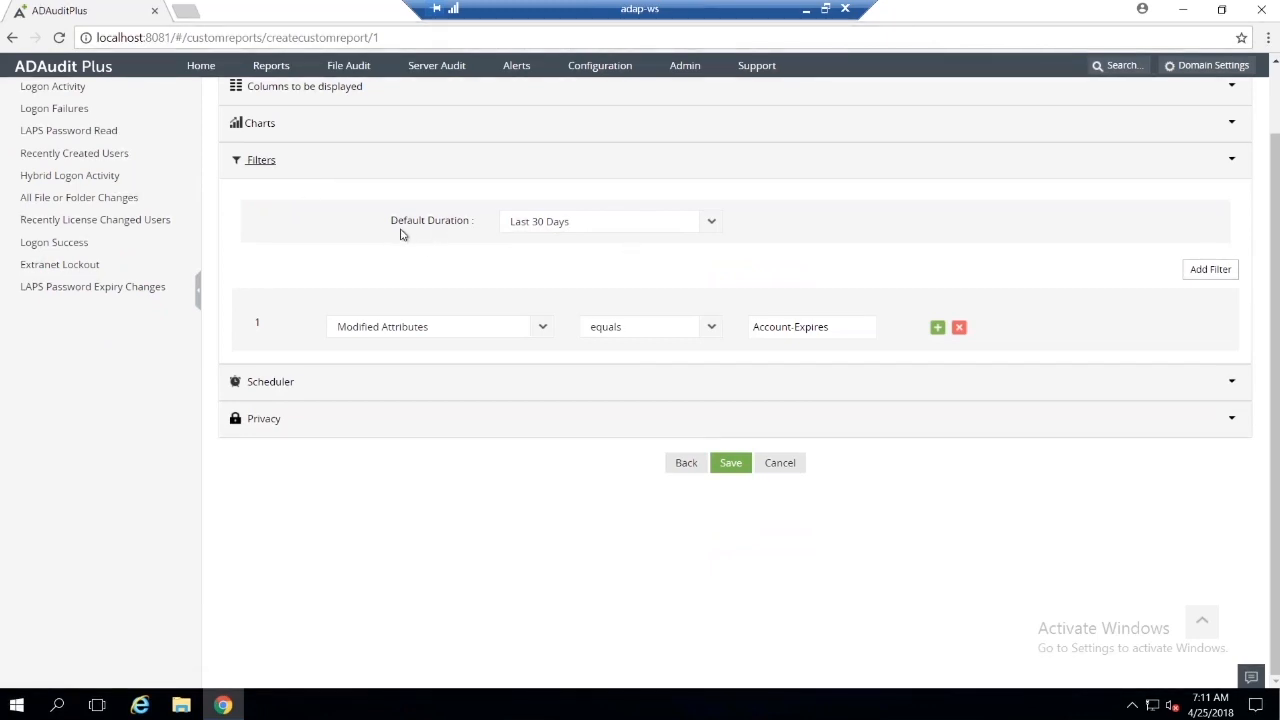
left_click(708, 226)
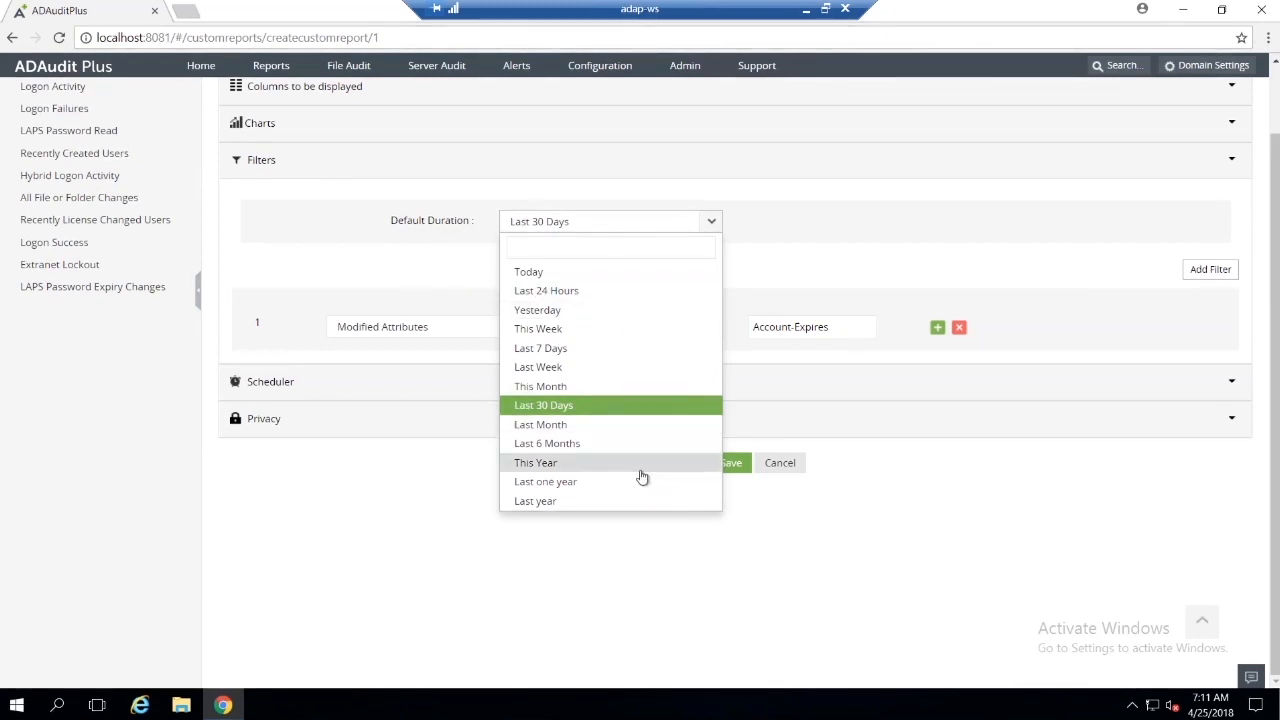
left_click(710, 232)
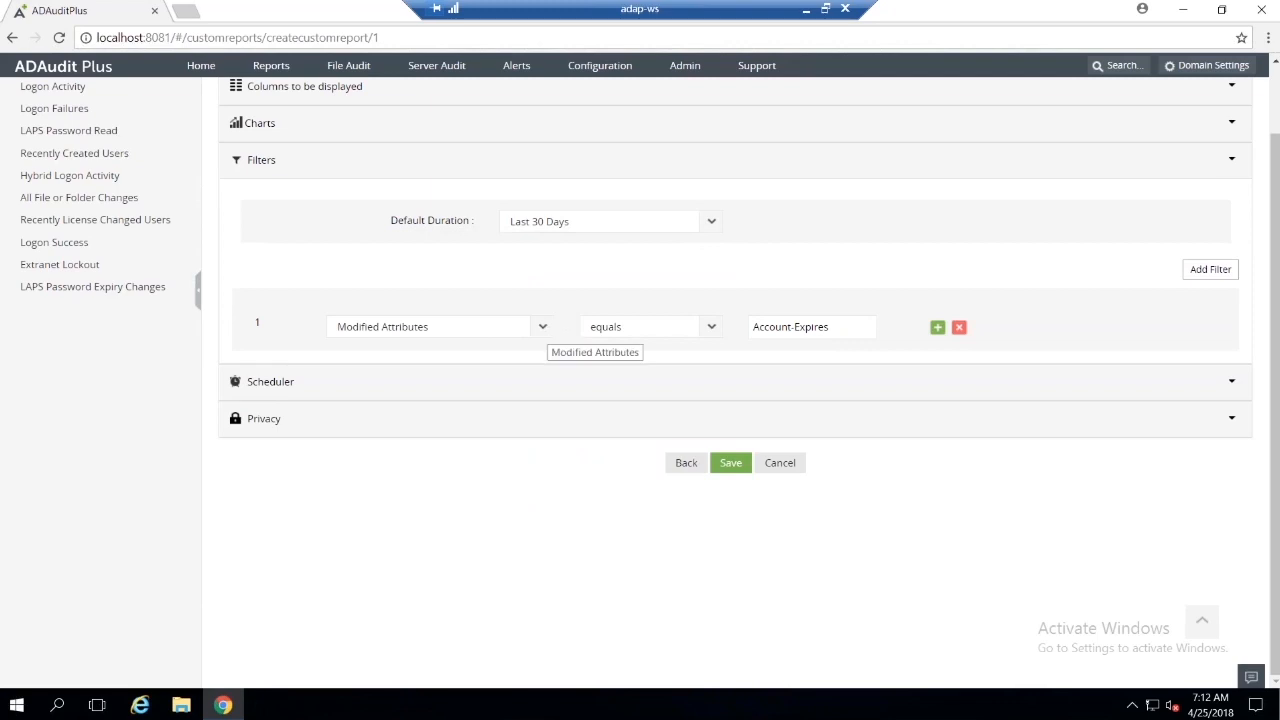
Step: Review the Account-Expires filter's attribute and condition choices, keeping Modified Attributes and equals selected
left_click(548, 334)
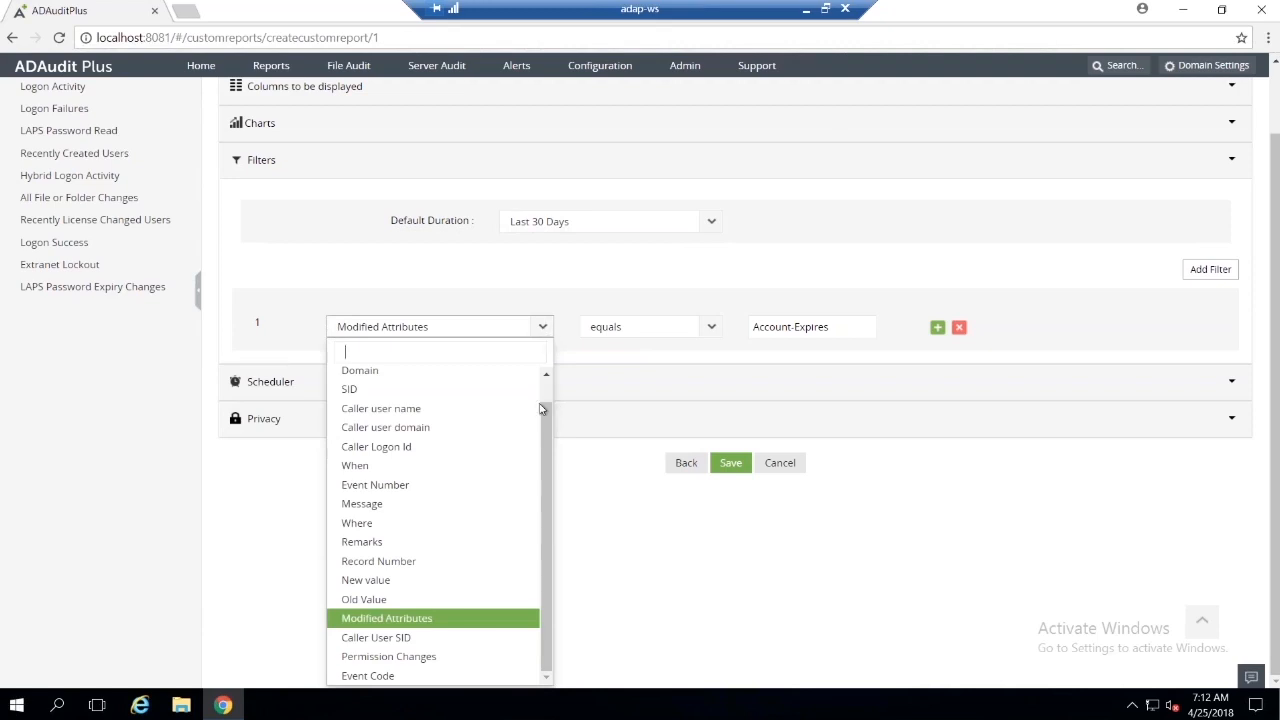
left_click(470, 619)
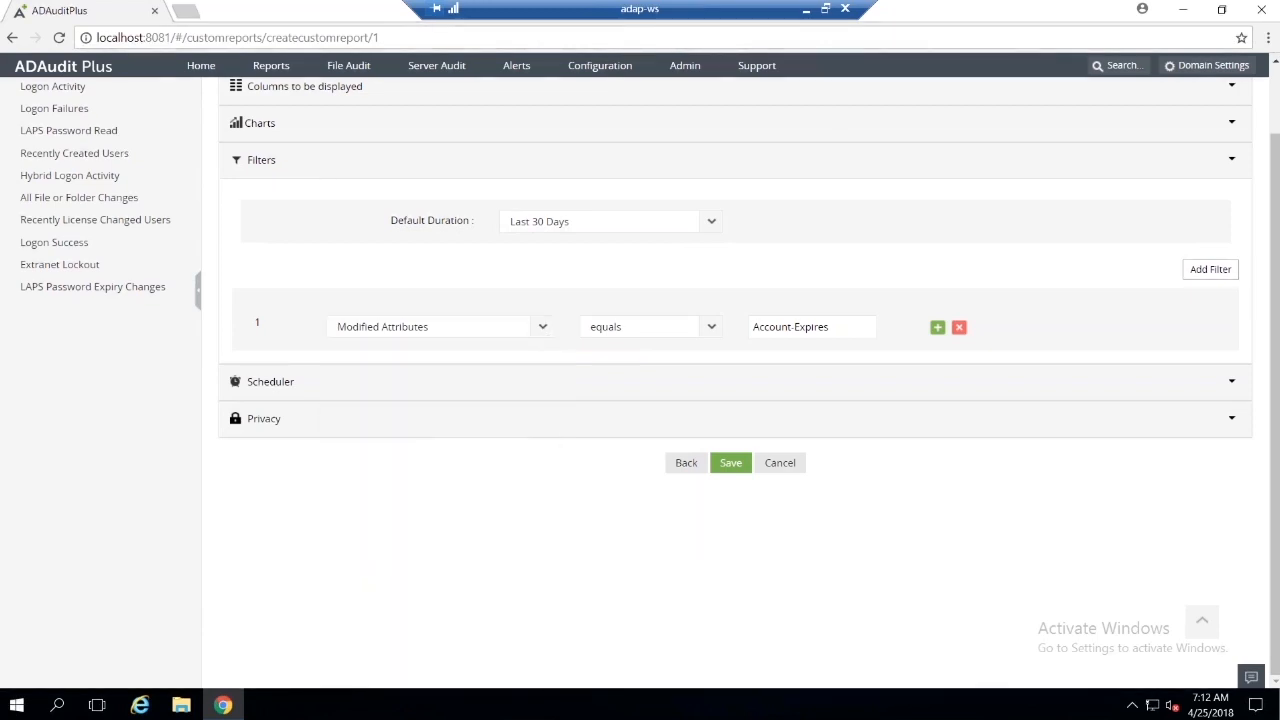
left_click(714, 329)
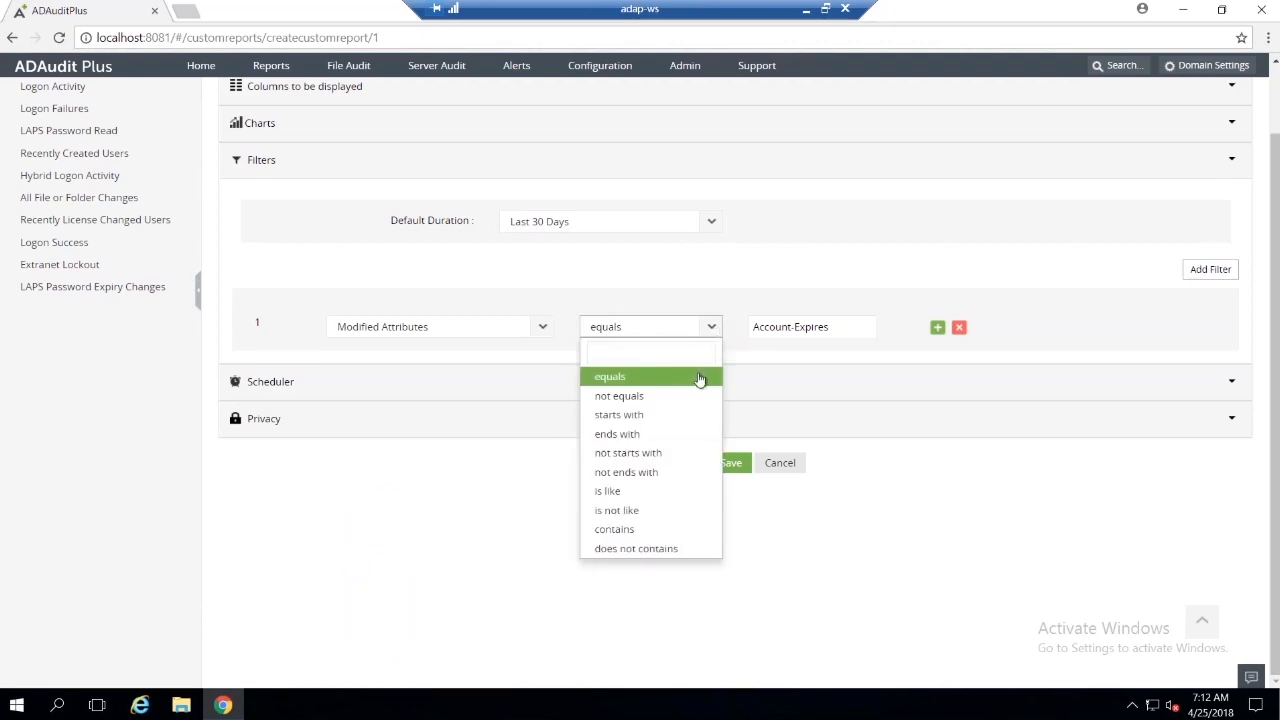
left_click(700, 380)
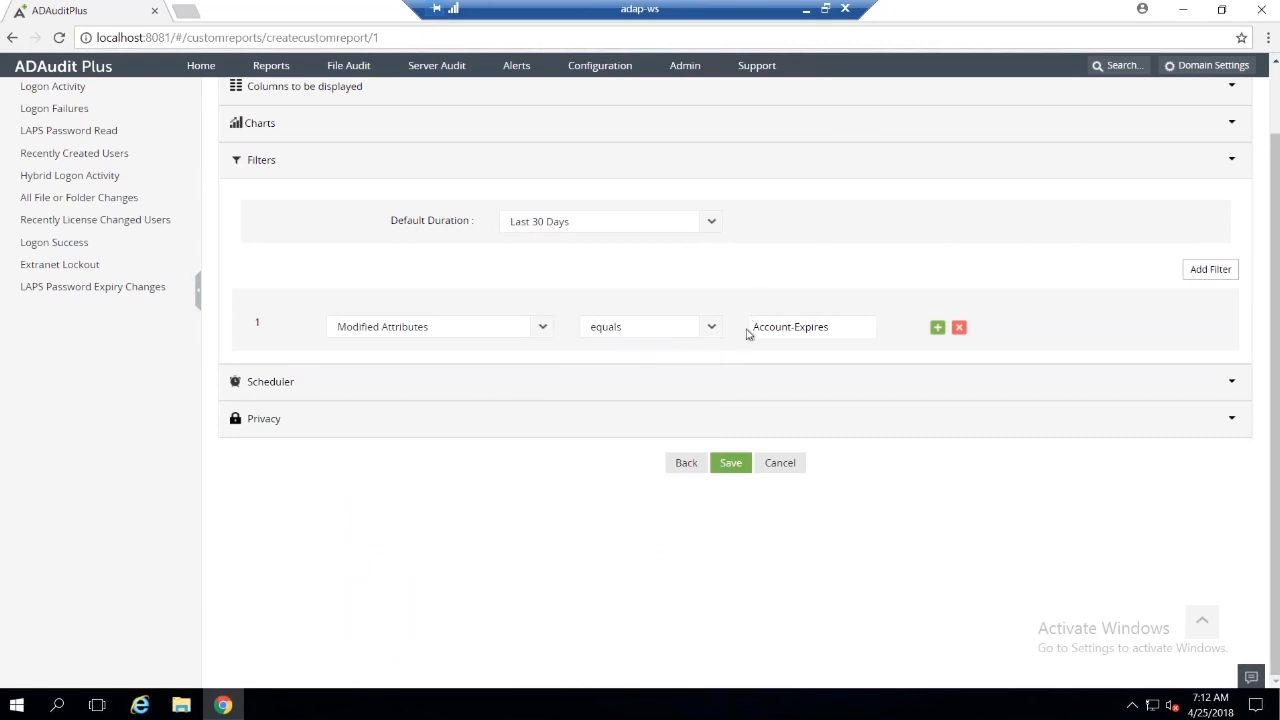
Step: Examine the Scheduler options by enabling the report schedule briefly and turning it off again
left_click(670, 388)
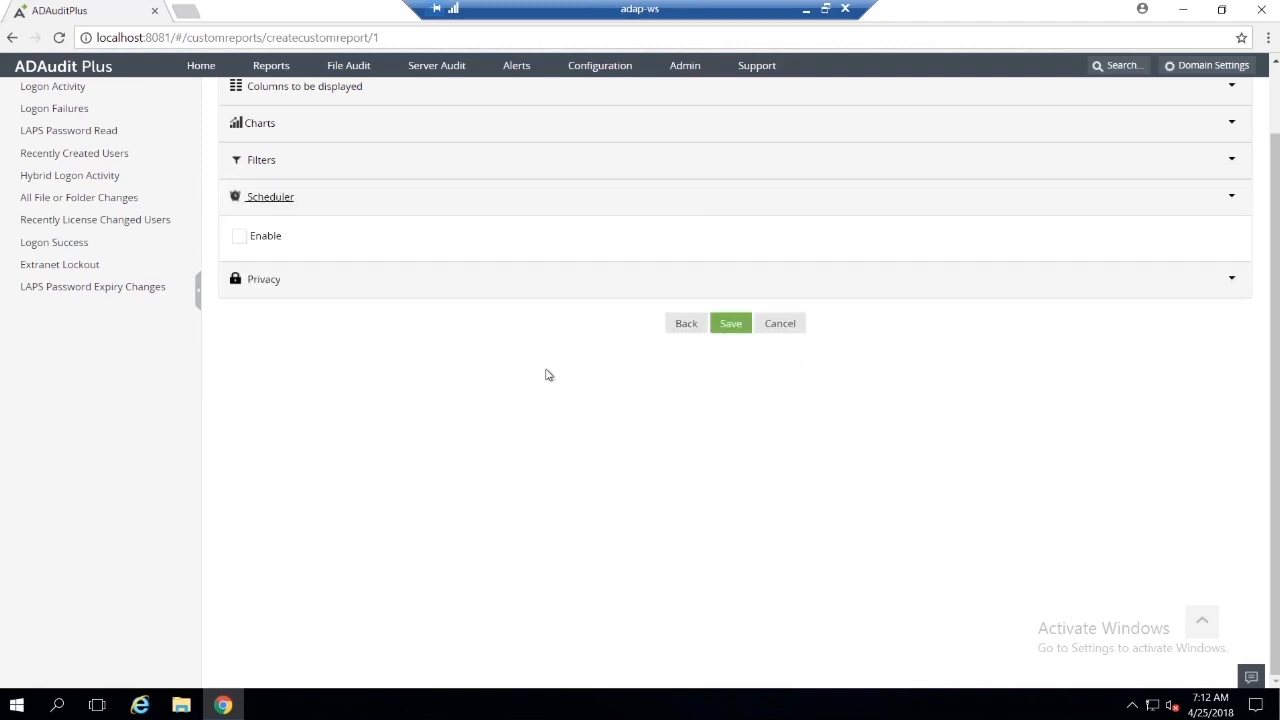
left_click(240, 237)
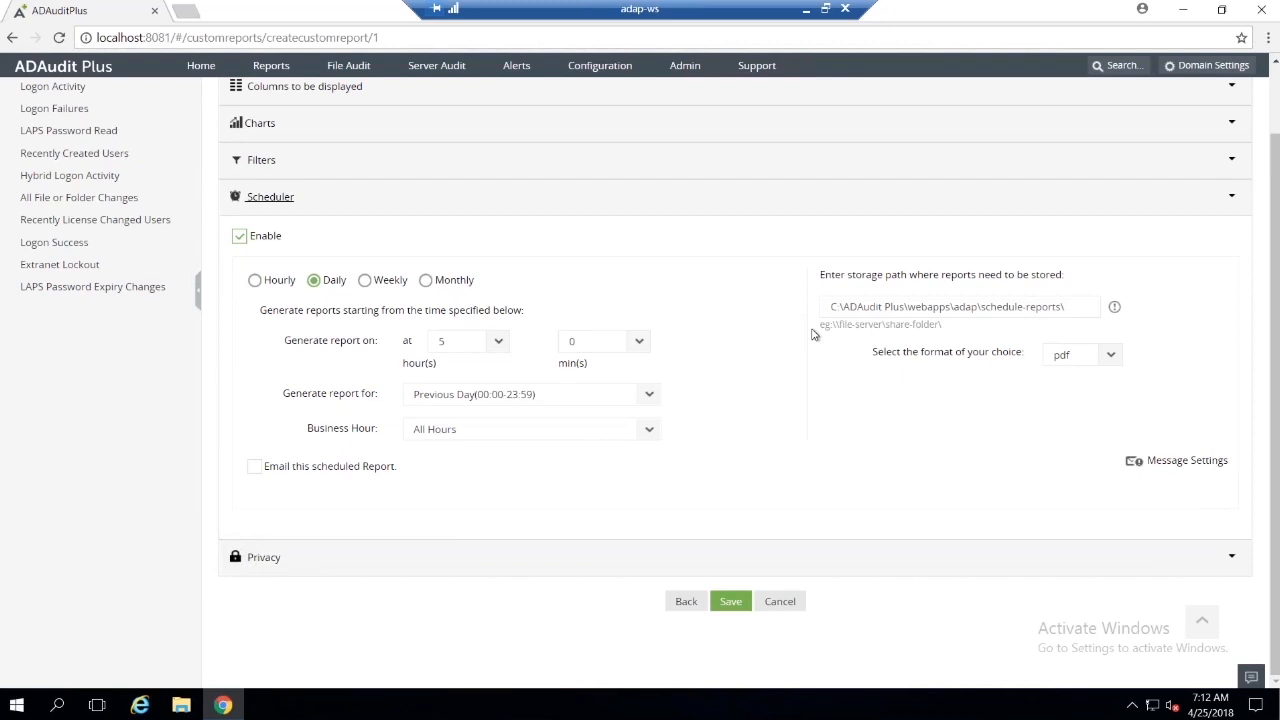
left_click(240, 238)
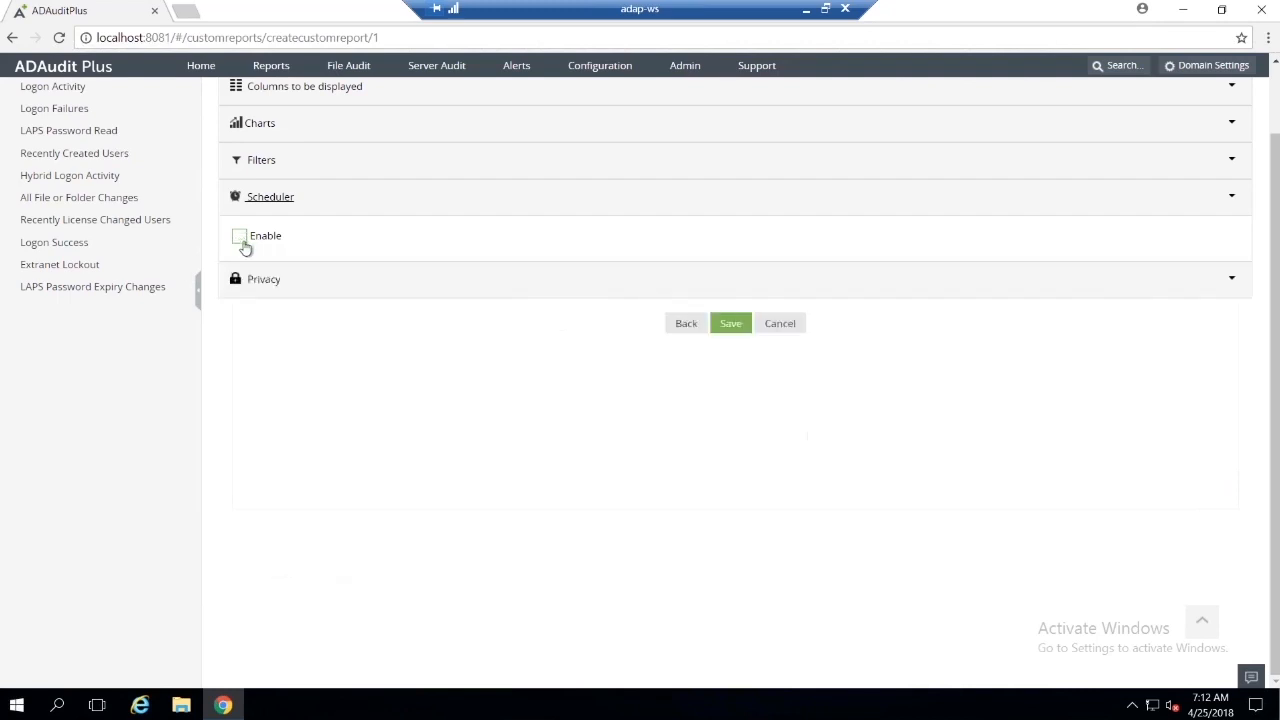
Step: Save the custom report and open the Modified 'Account-Expires' attribute report for viewing
left_click(730, 323)
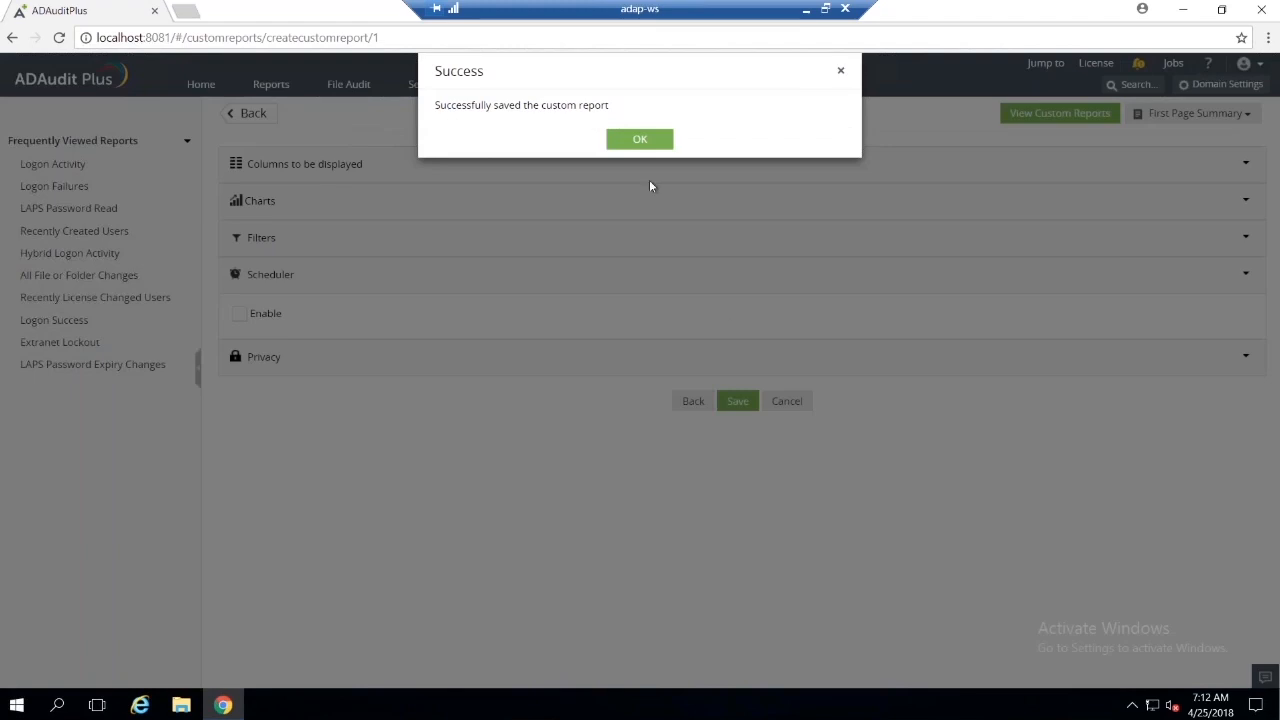
left_click(652, 139)
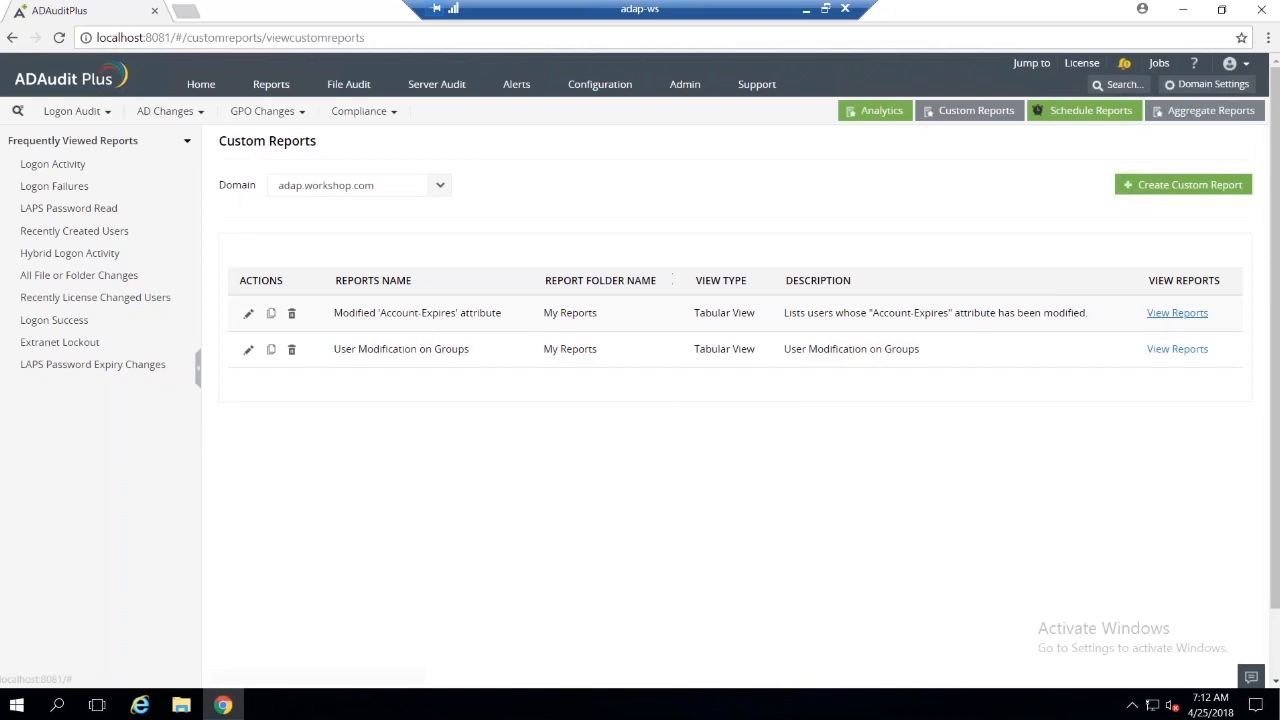
left_click(1150, 318)
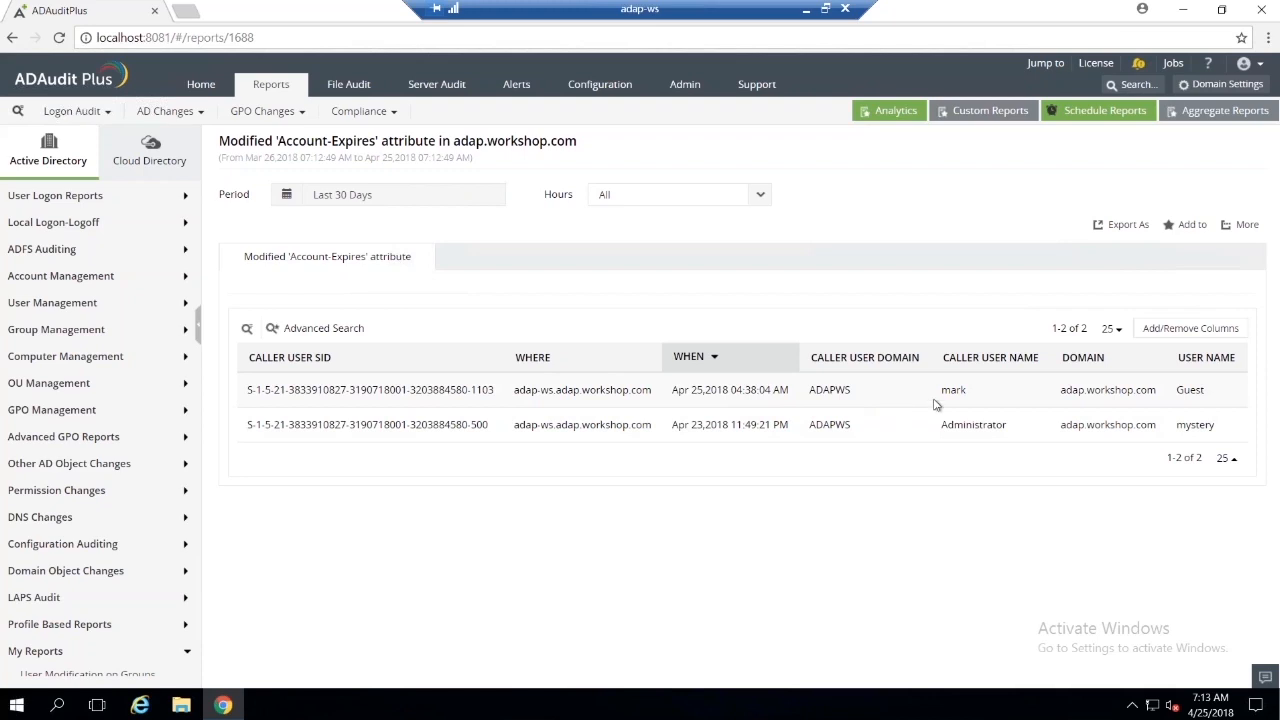
Step: Add the Old Value and New value columns to the displayed report
left_click(1163, 336)
scroll(1160, 450, "down", 5)
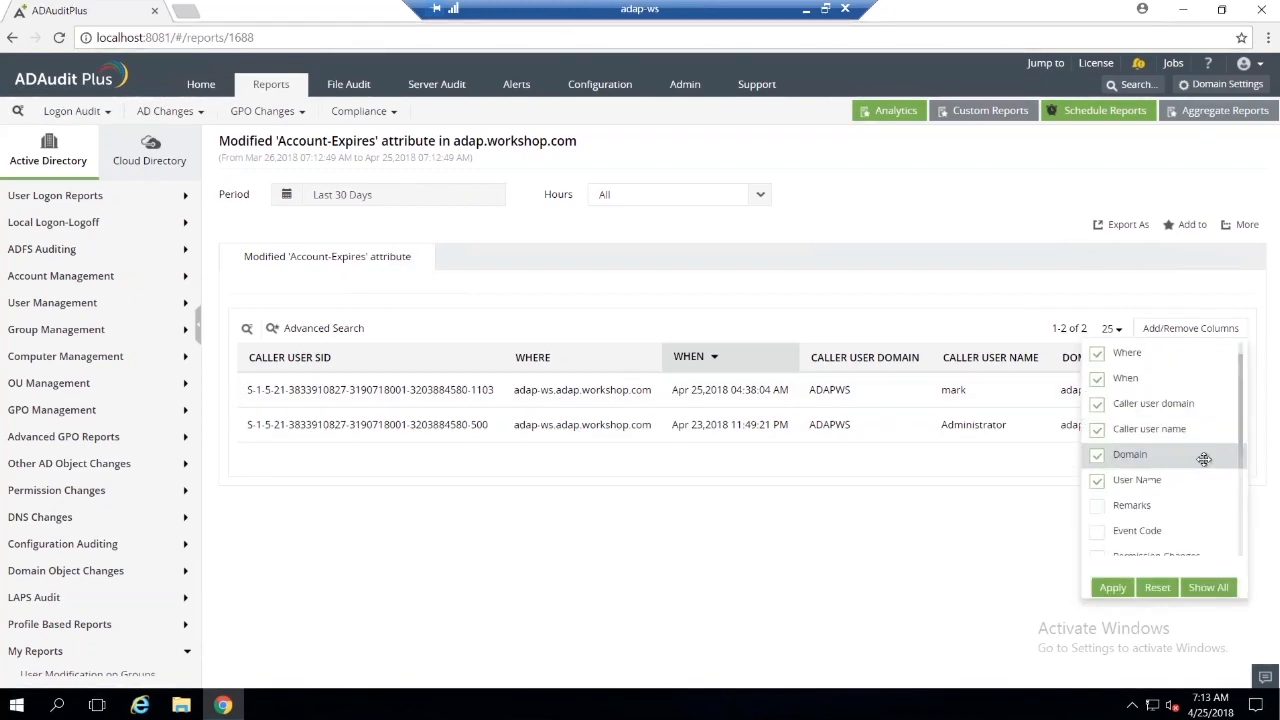
left_click(1097, 390)
left_click(1098, 416)
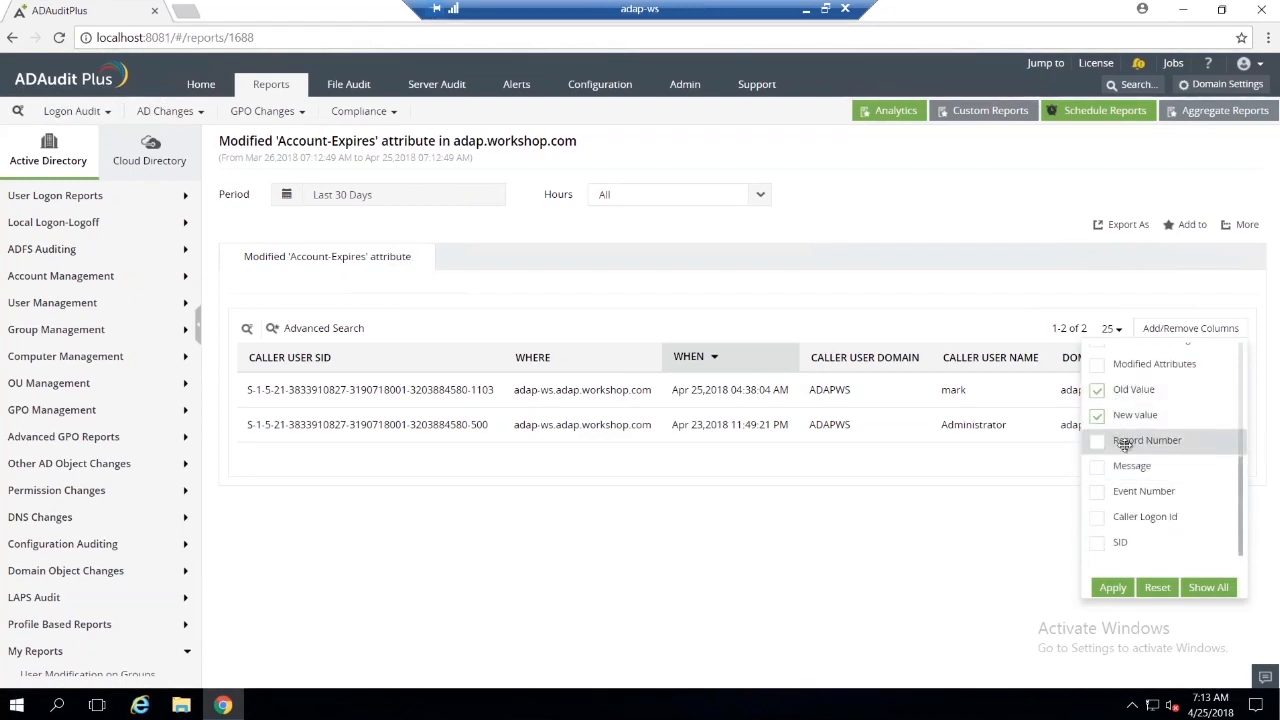
left_click(1113, 588)
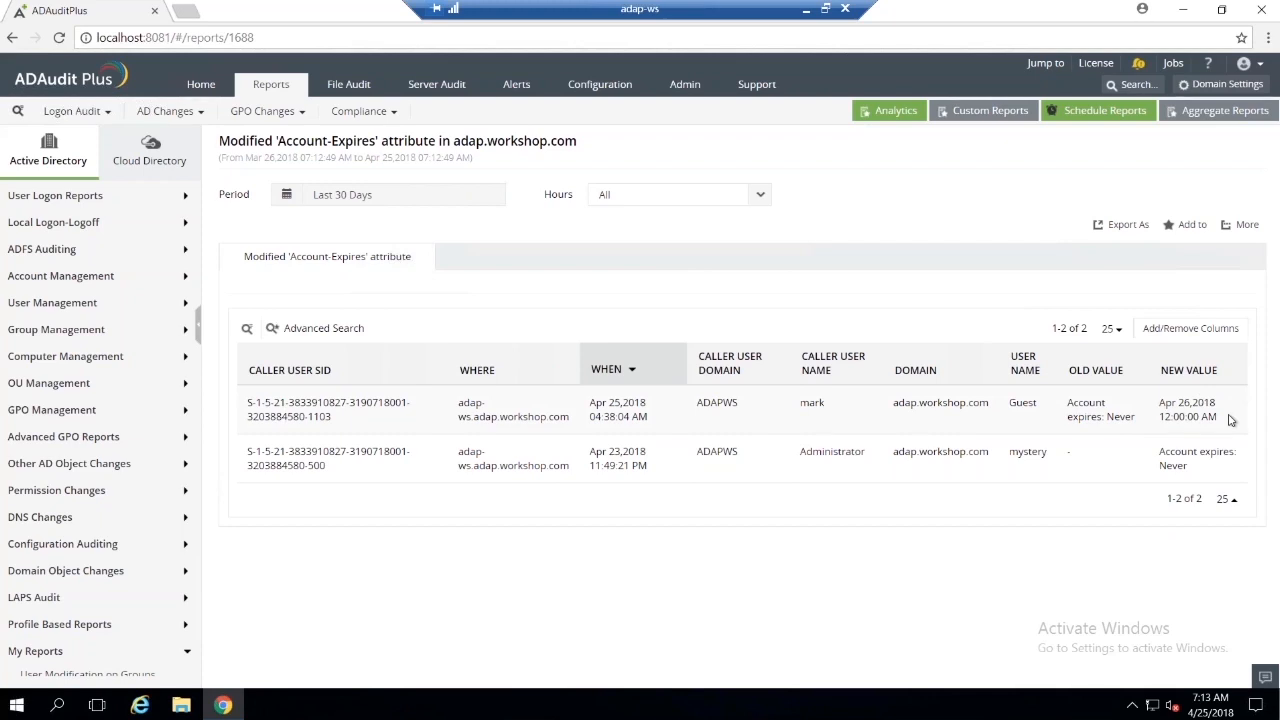
Step: Switch to Active Directory Users and Computers by launching it on the server
key("super")
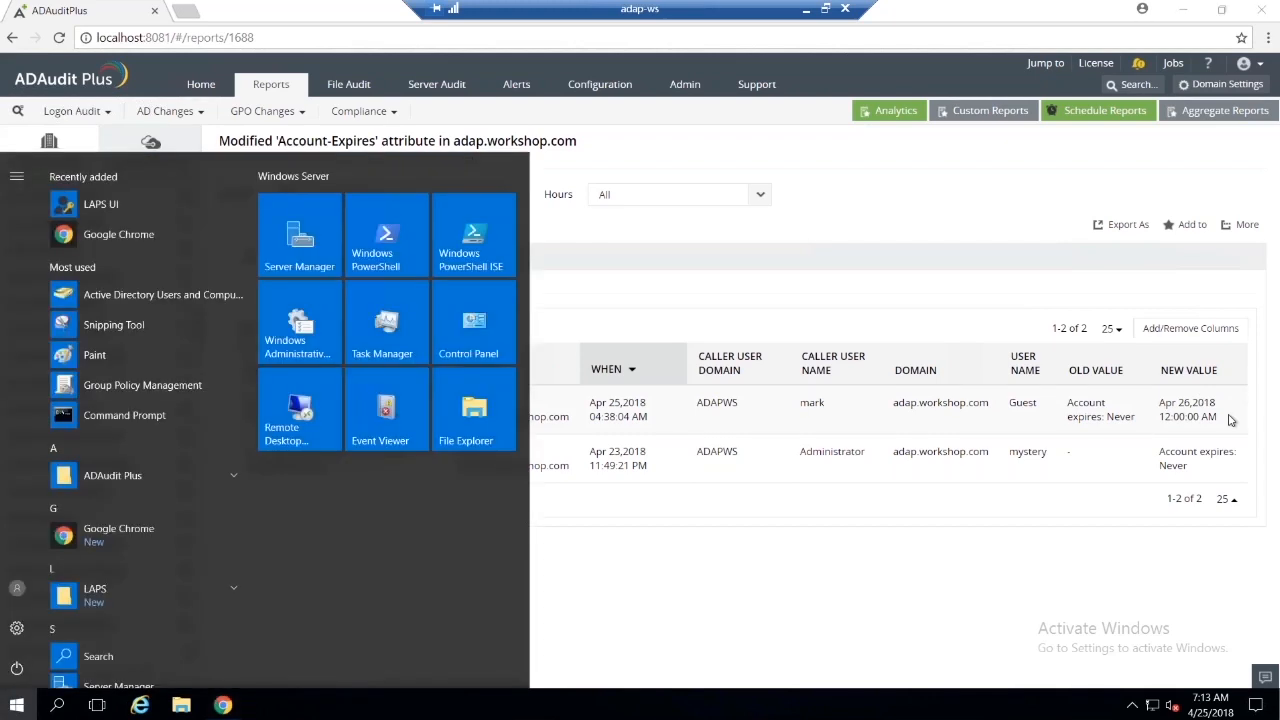
type("dsa")
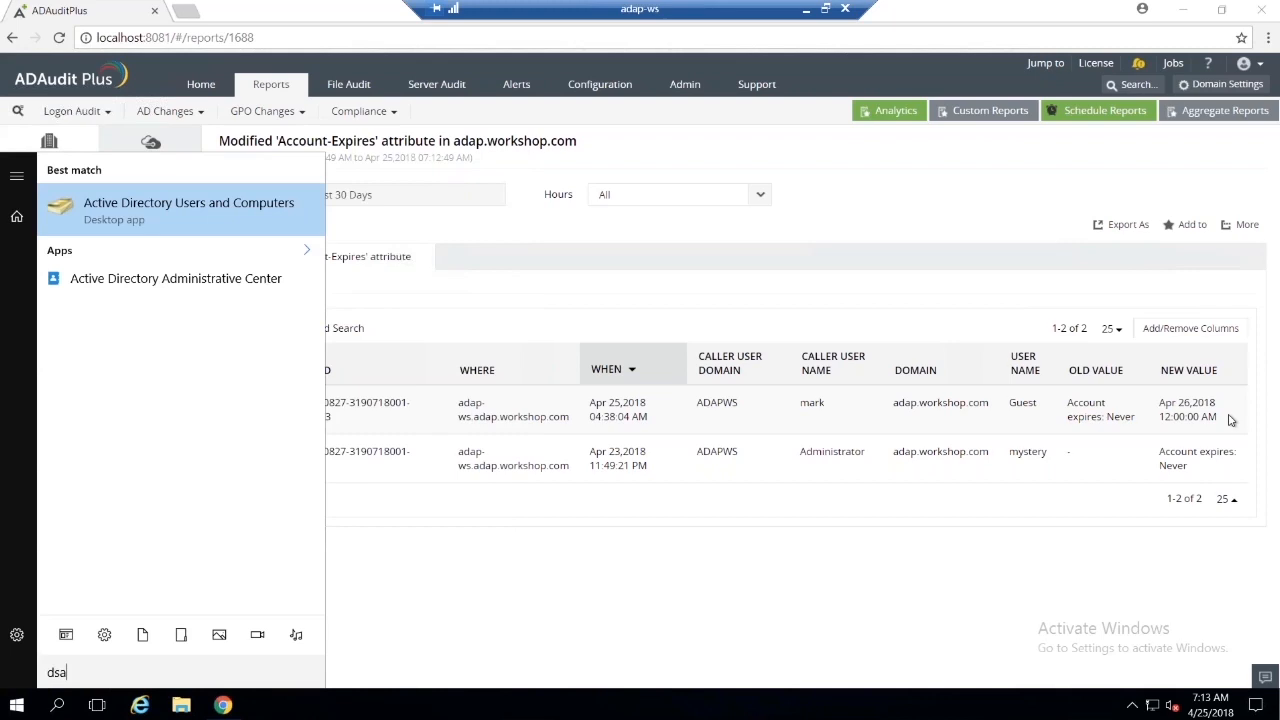
key("Return")
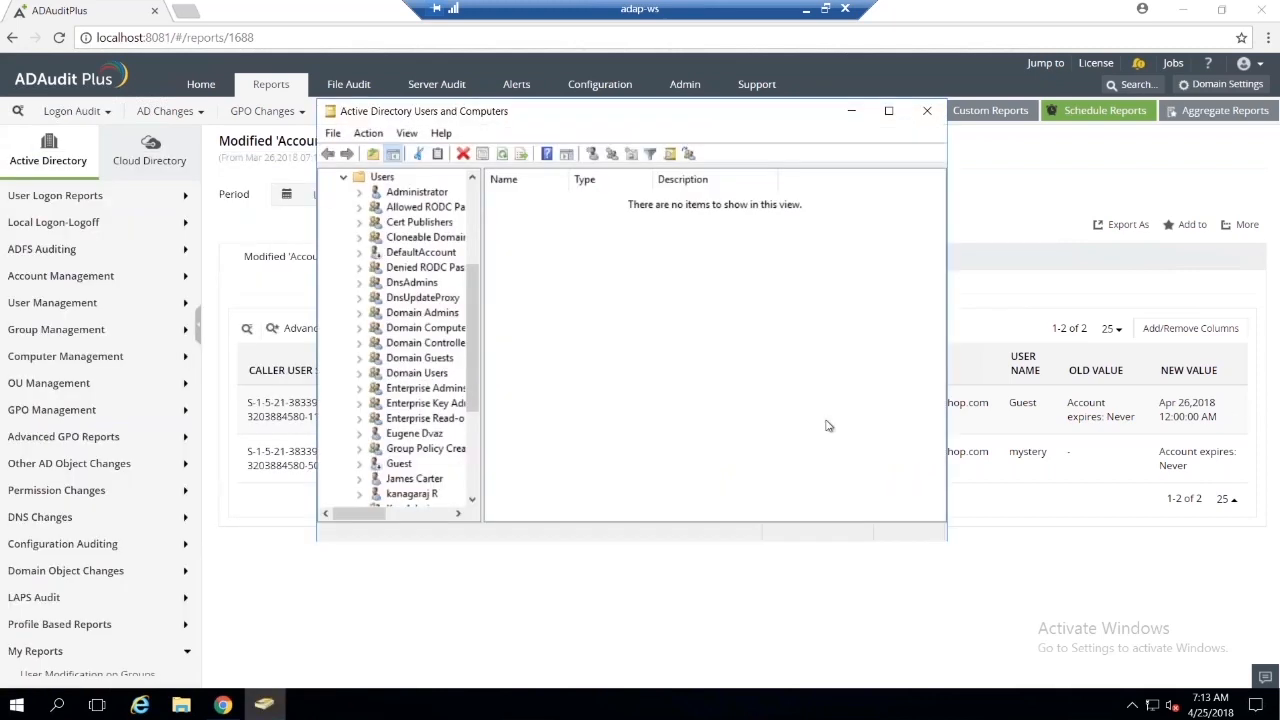
Step: Find the user account with logon name mark in the Users container and open its properties
scroll(400, 372, "up", 3)
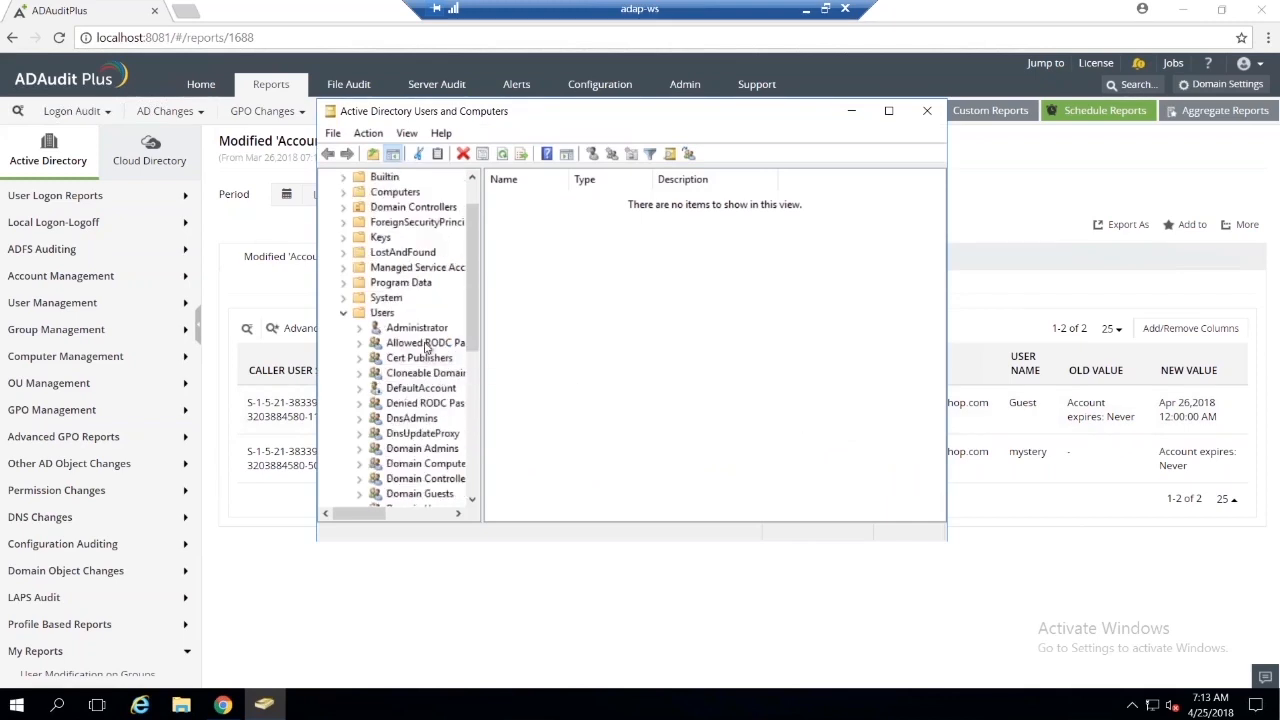
scroll(393, 330, "down", 1)
scroll(395, 340, "down", 5)
left_click(410, 405)
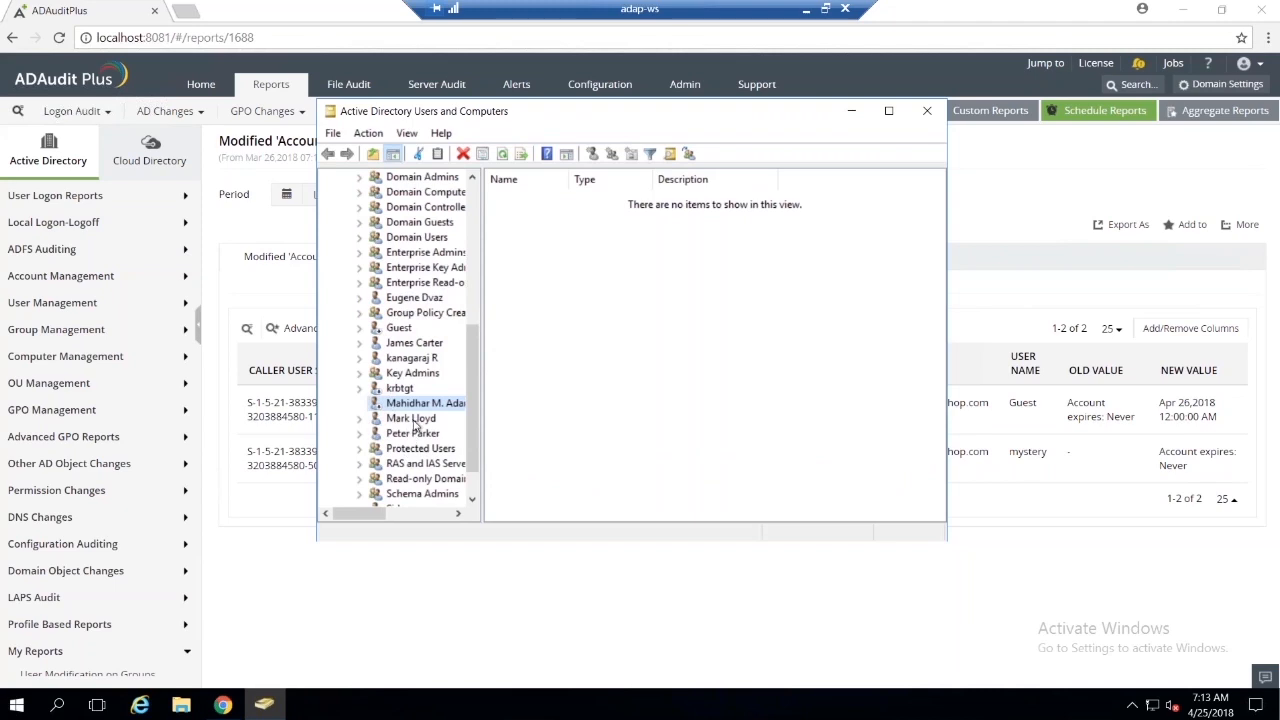
left_click(416, 420)
scroll(432, 302, "down", 1)
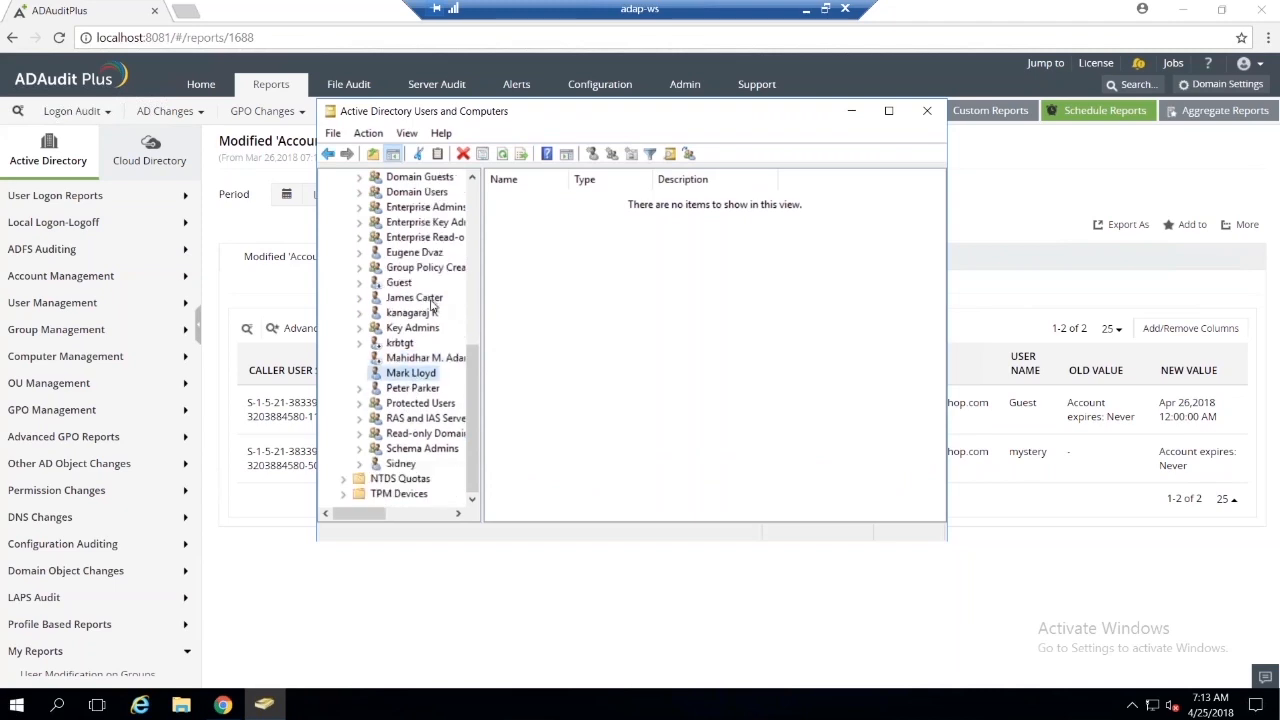
right_click(421, 380)
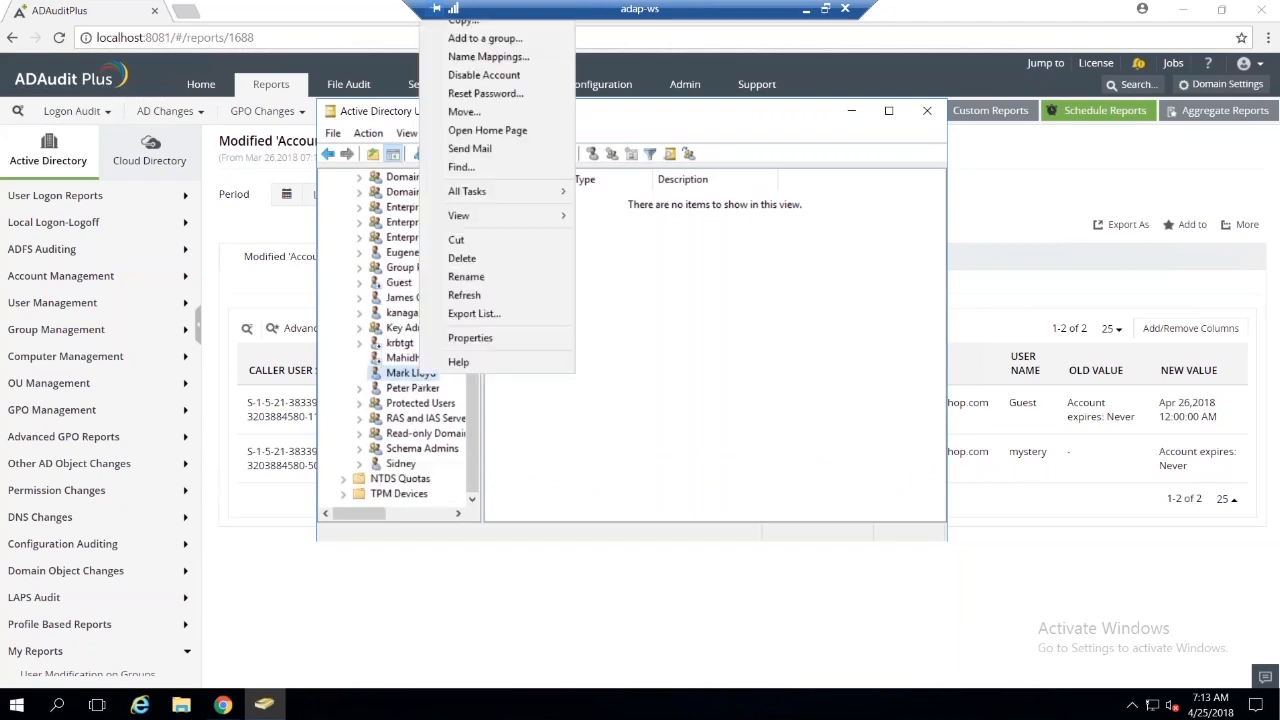
left_click(510, 338)
left_click_drag(523, 105, 360, 118)
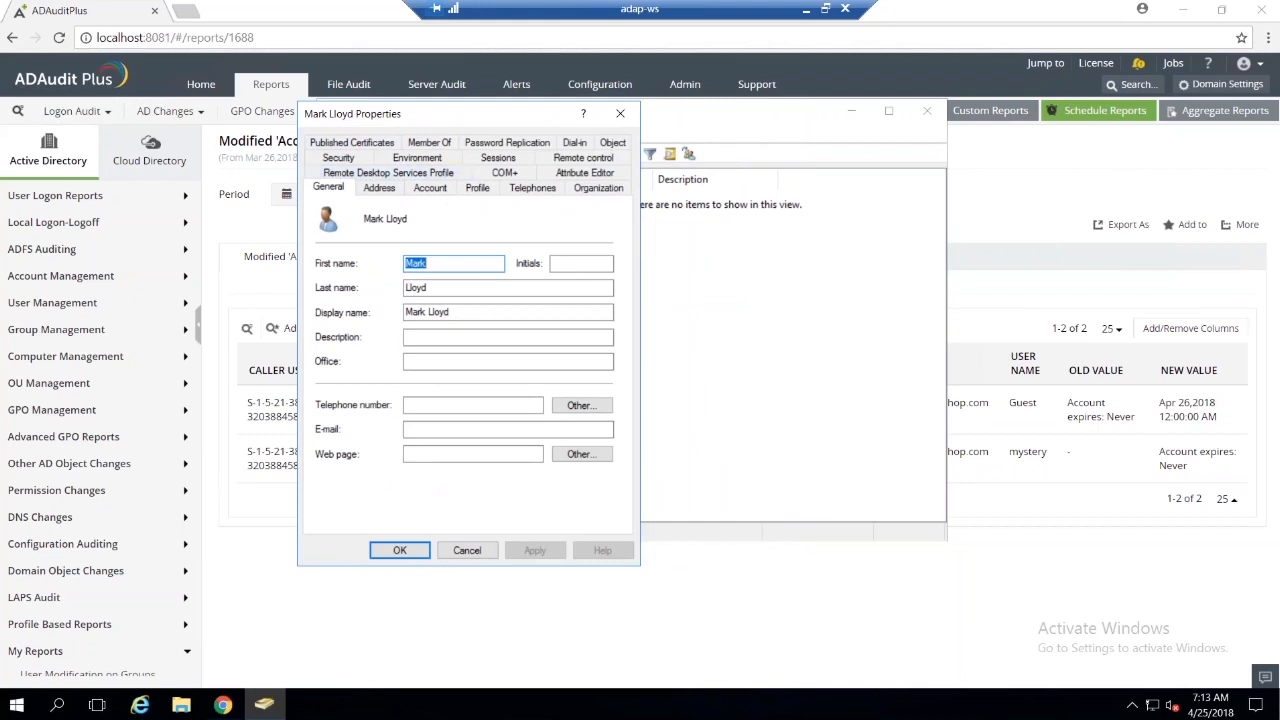
Step: Set the user's account to expire at the end of July 19, 2018 and save the properties
left_click(430, 188)
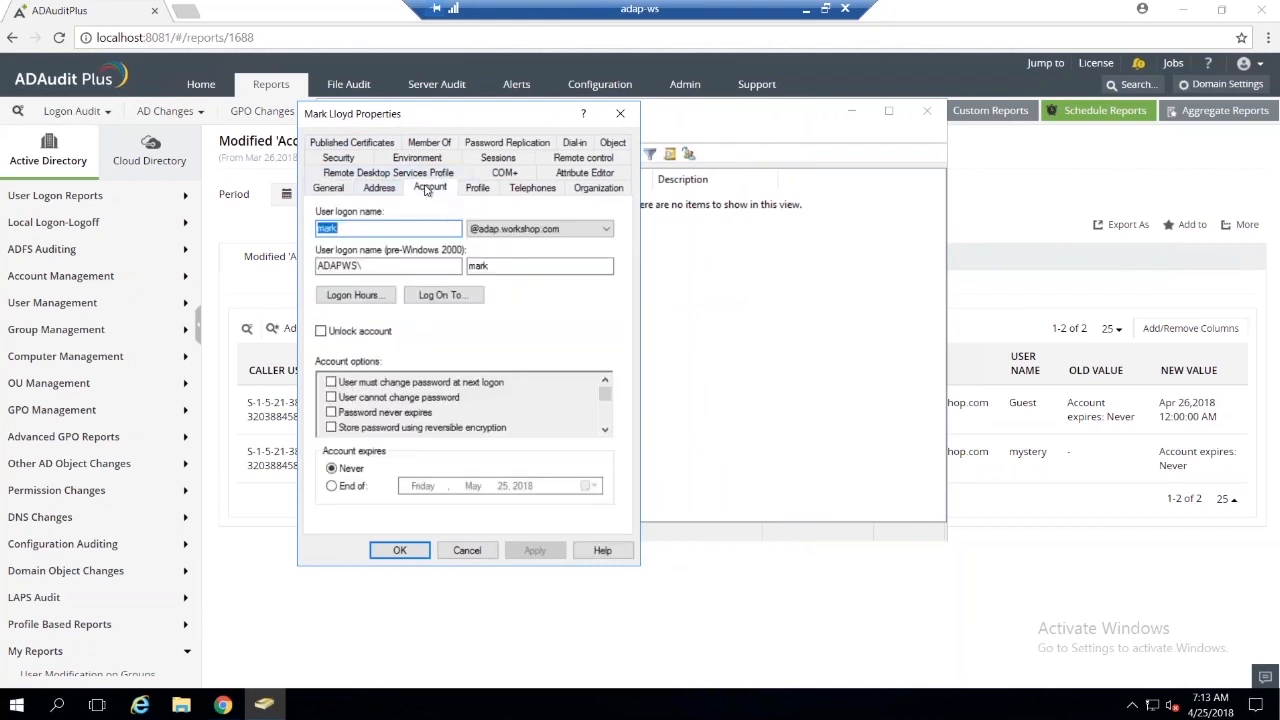
left_click(332, 487)
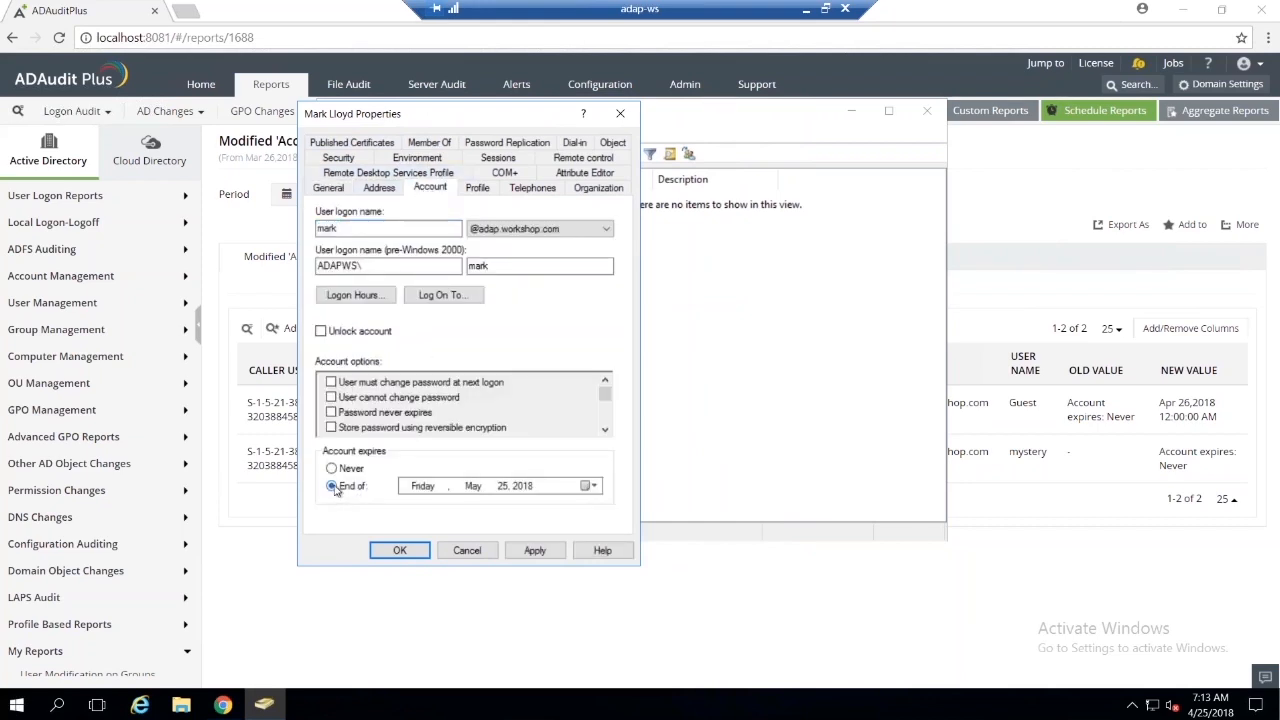
left_click(594, 486)
scroll(519, 591, "down", 1)
scroll(519, 591, "down", 1)
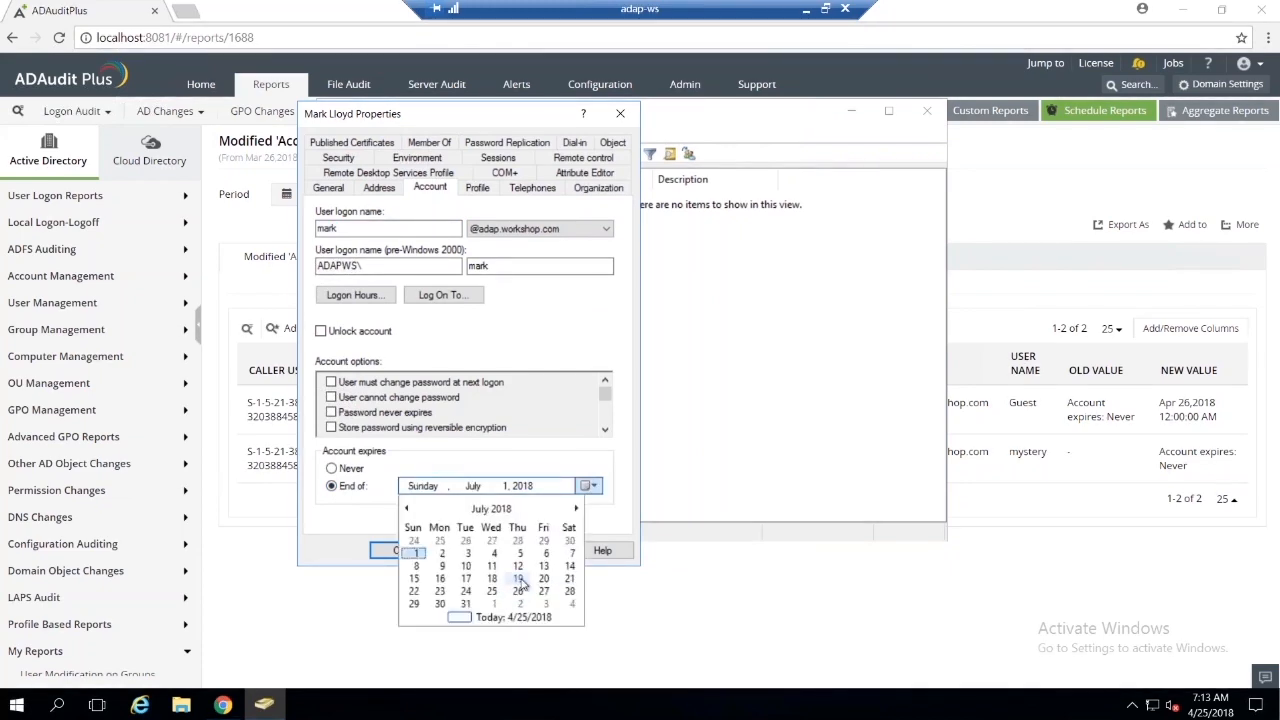
left_click(518, 579)
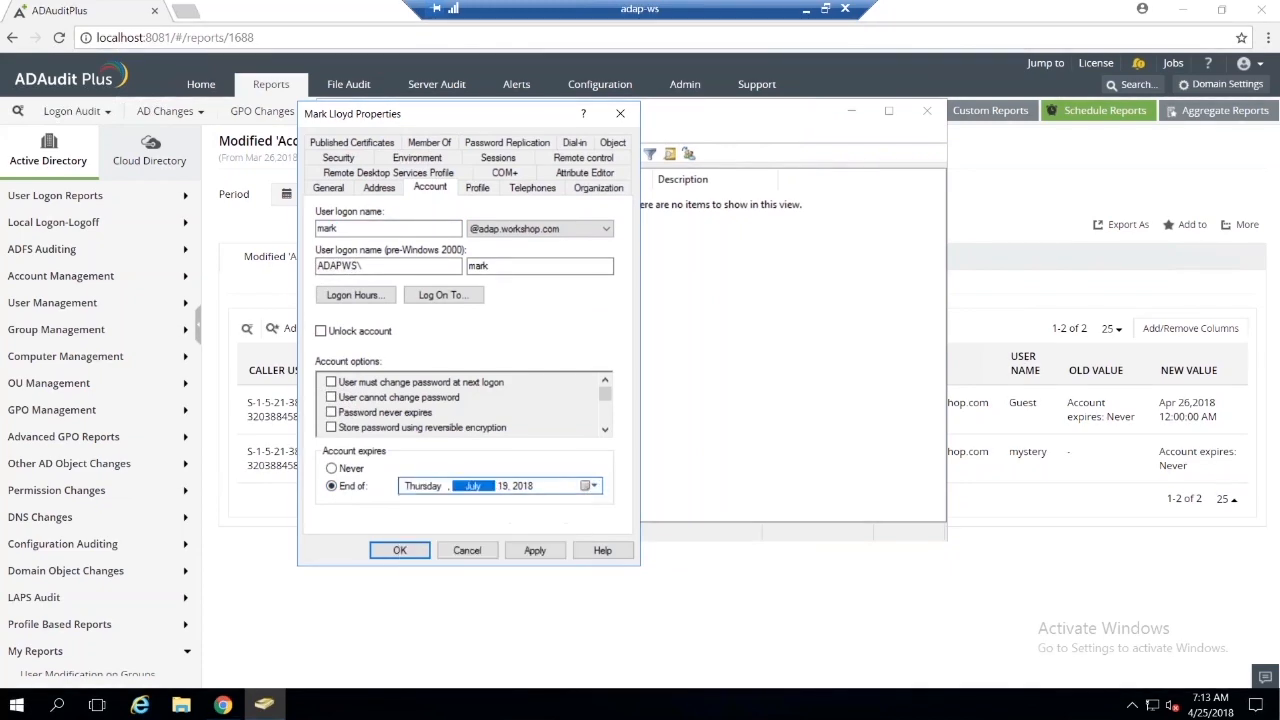
left_click(521, 553)
left_click(400, 556)
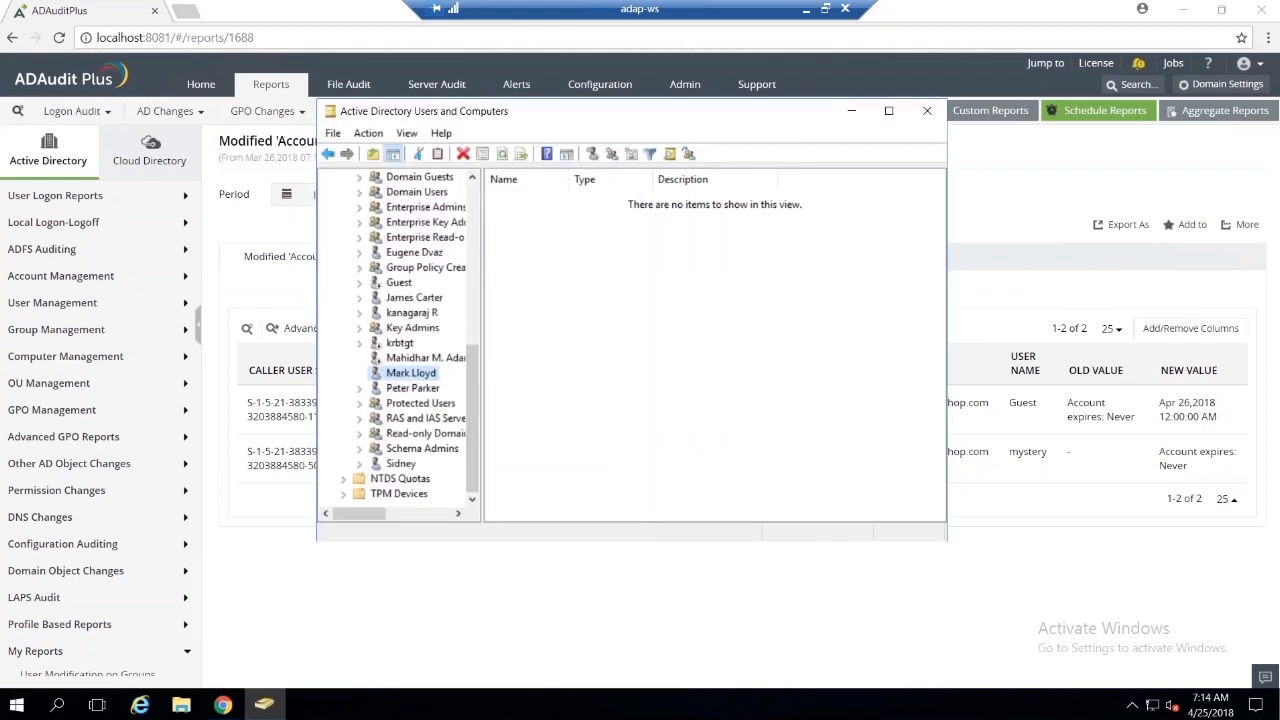
Step: Return to ADAudit Plus, check the domain controller's event status in the domain settings, and reload the Modified 'Account-Expires' attribute report
left_click(852, 111)
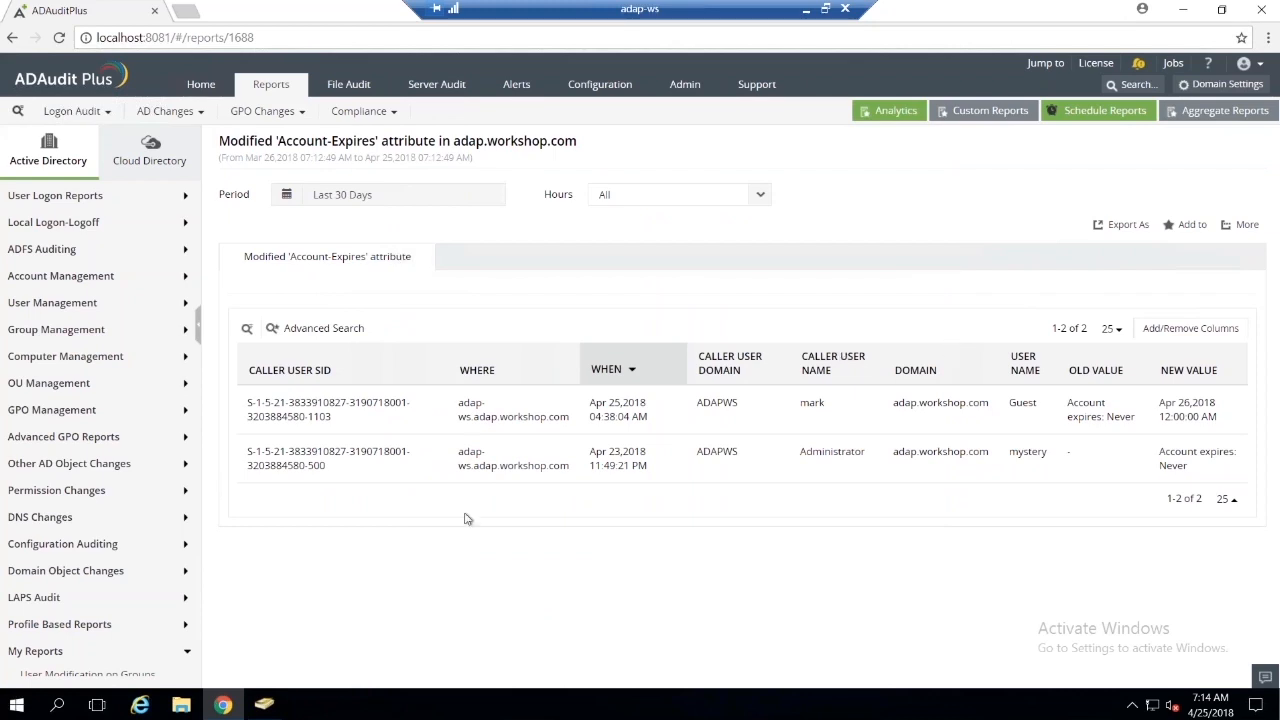
scroll(95, 480, "down", 1)
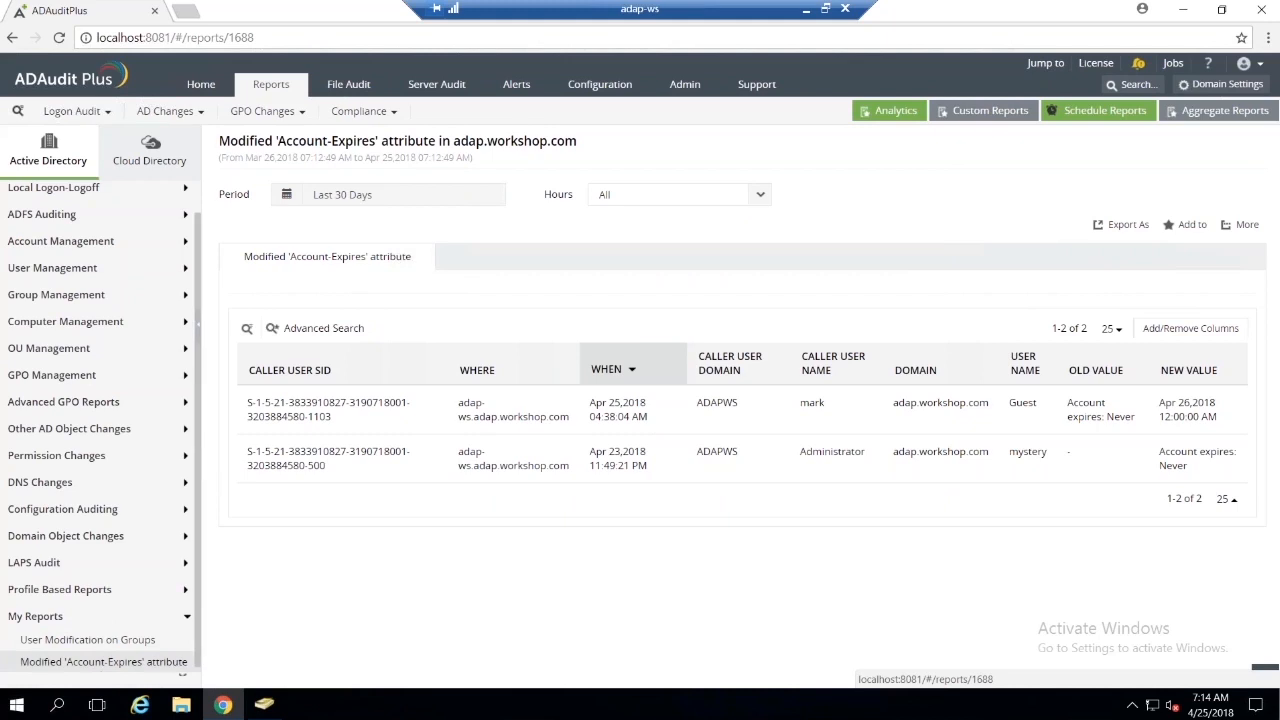
left_click(107, 662)
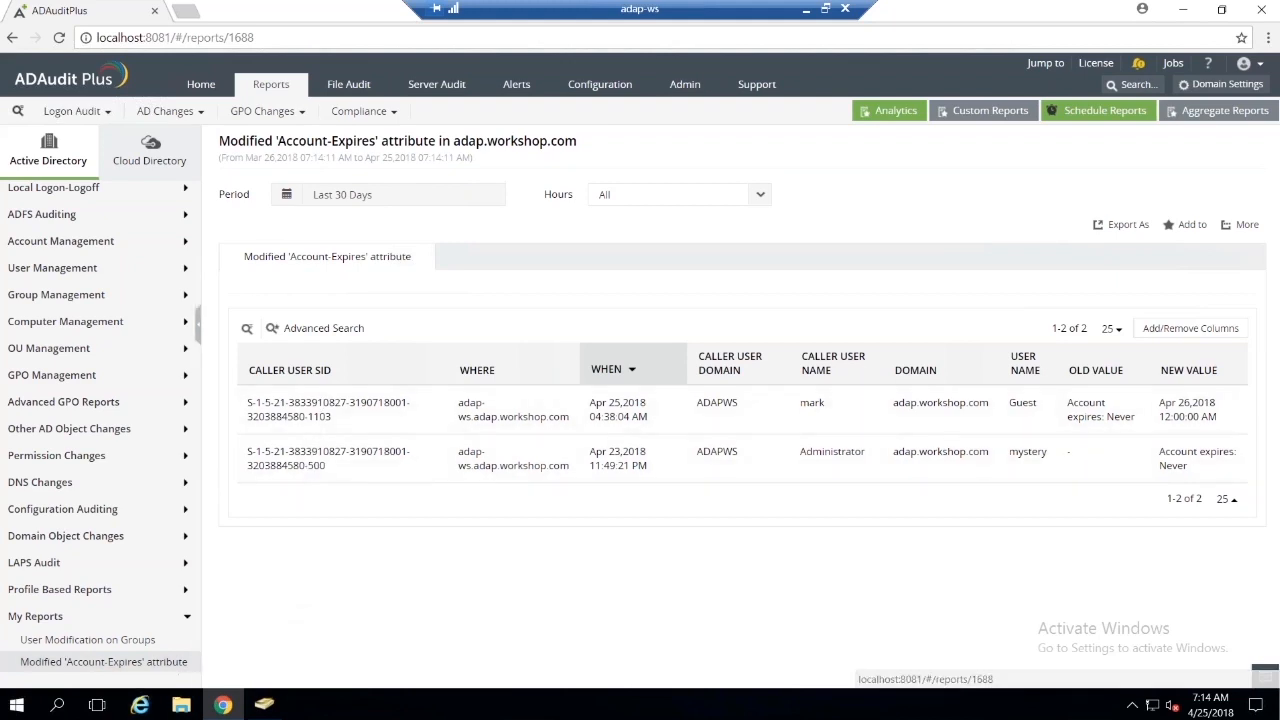
left_click(1215, 84)
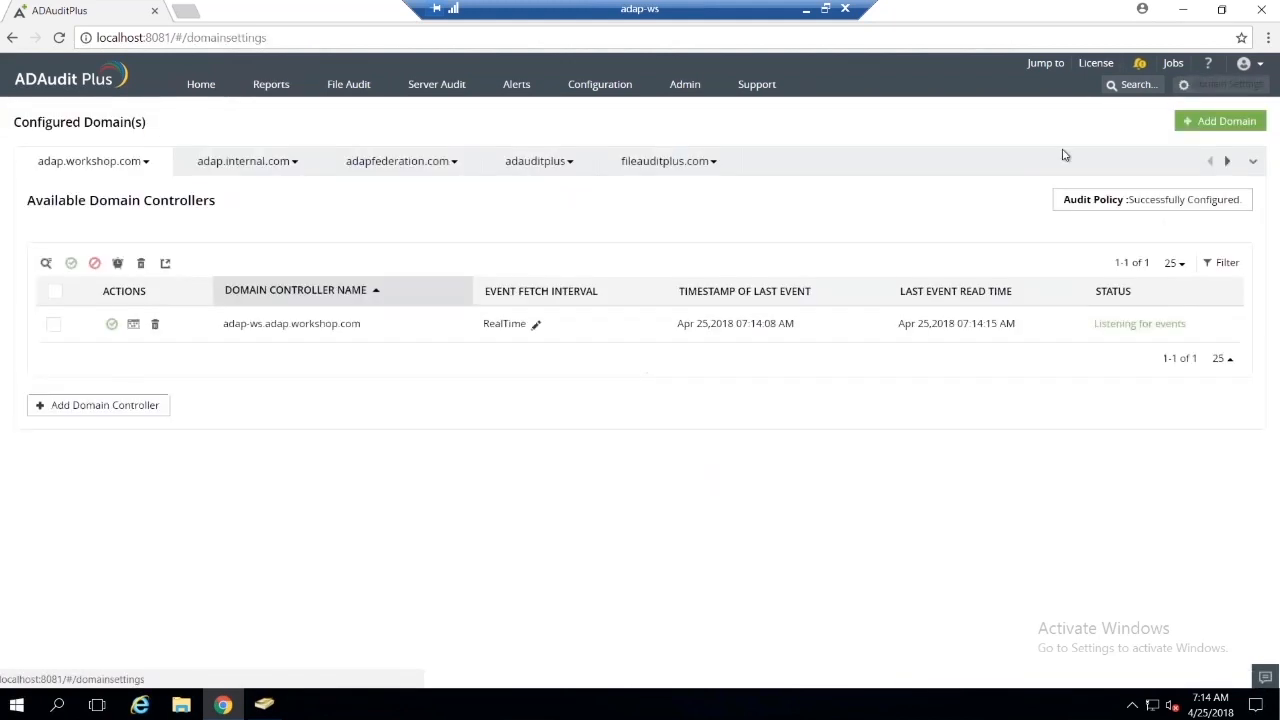
left_click(270, 84)
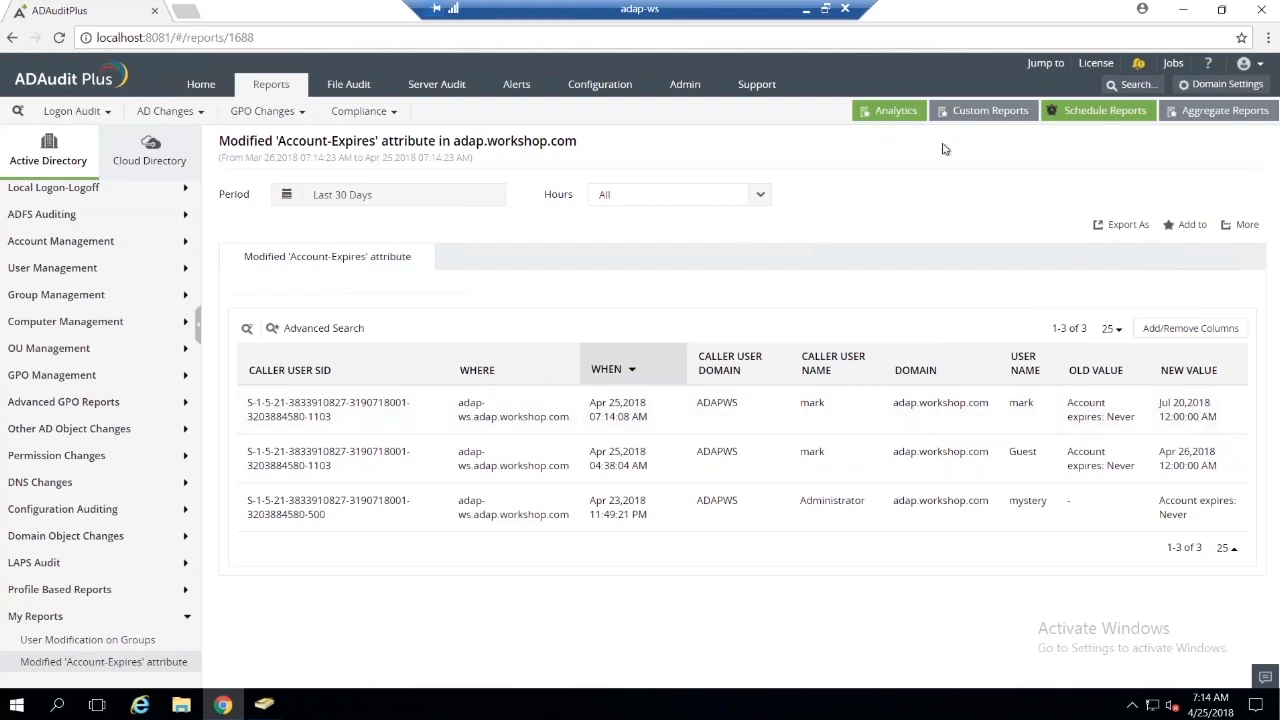
Step: Create a new scheduled report and name it "Monthly Report - April"
left_click(1093, 113)
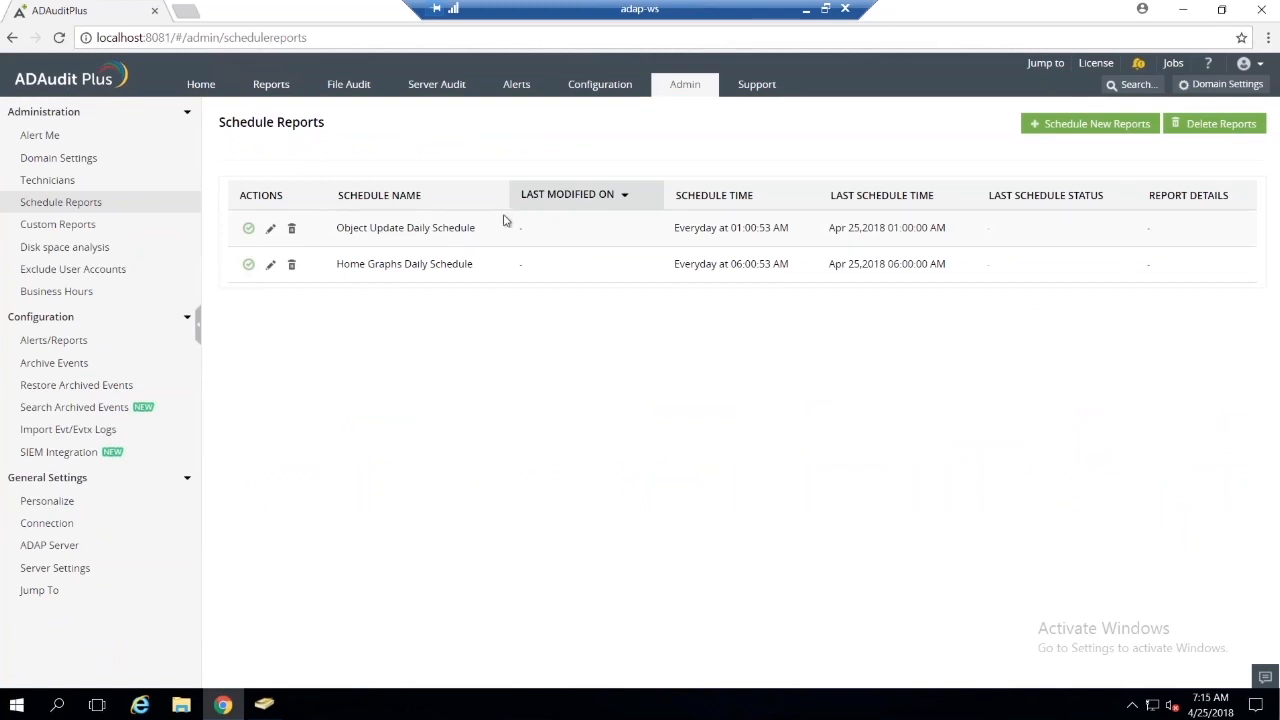
left_click(1047, 133)
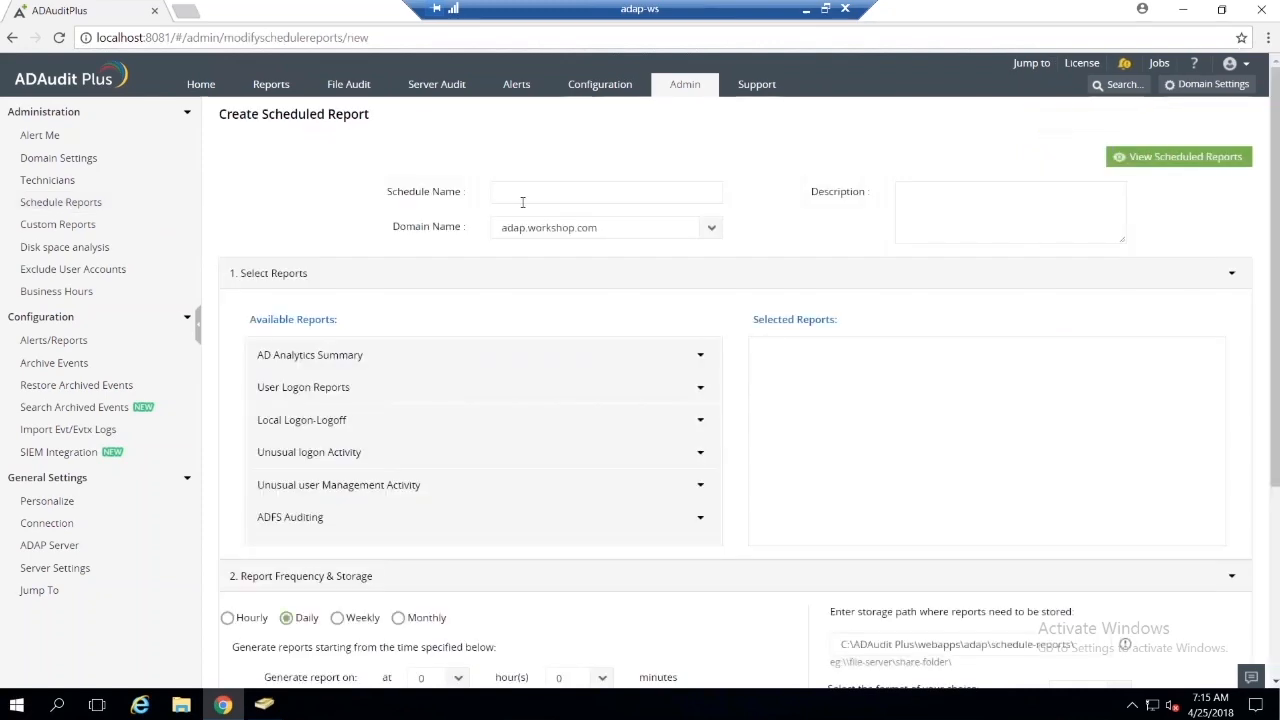
left_click(565, 190)
type("Monthly Report - Apri")
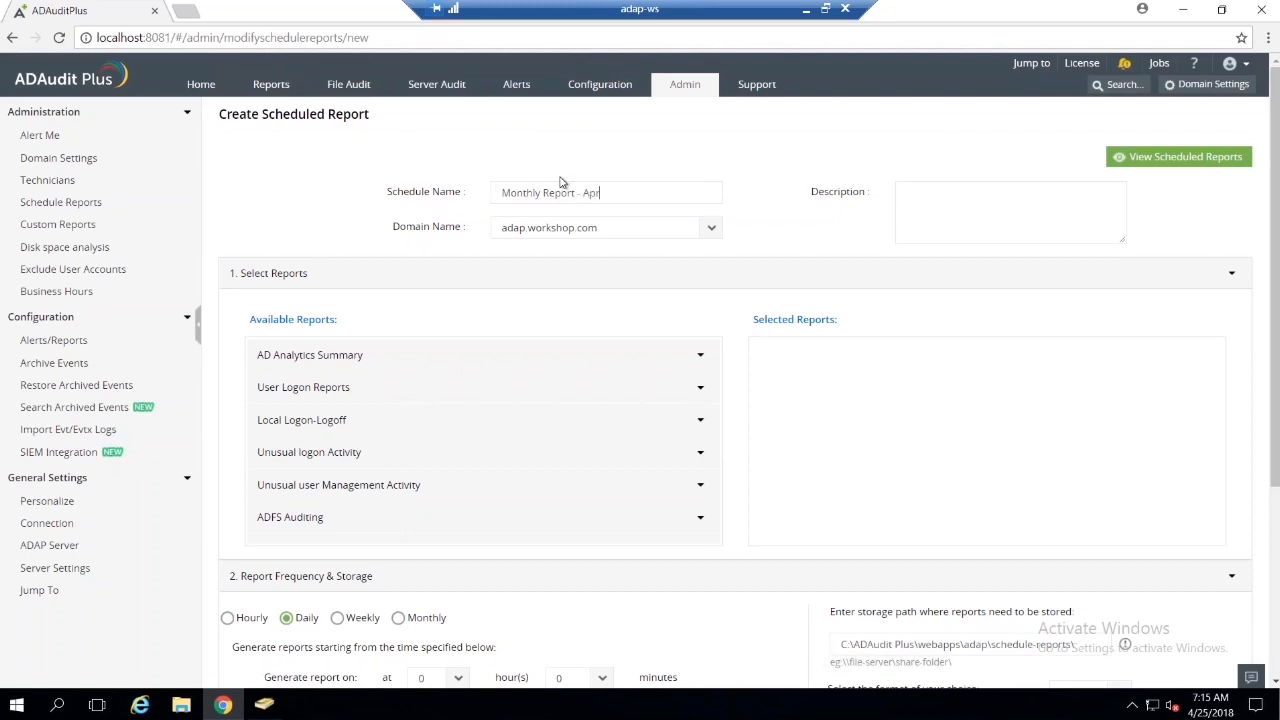
Step: Enter "April's report" as the scheduled report's description
left_click(910, 200)
type("April's rep")
Step: Add the ADFS Auditing reports Logon Success, Extranet Lockout and Logon Failure to the schedule
scroll(706, 306, "down", 1)
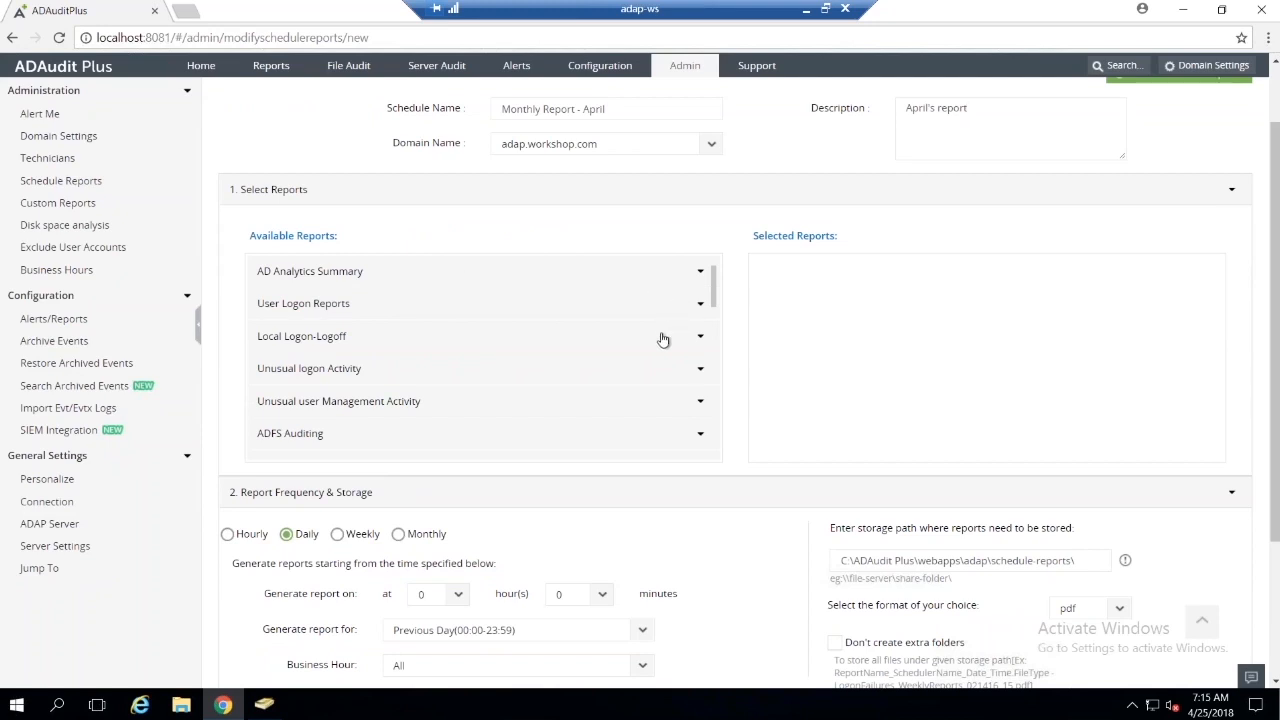
scroll(474, 363, "down", 3)
scroll(474, 363, "up", 3)
scroll(393, 347, "down", 10)
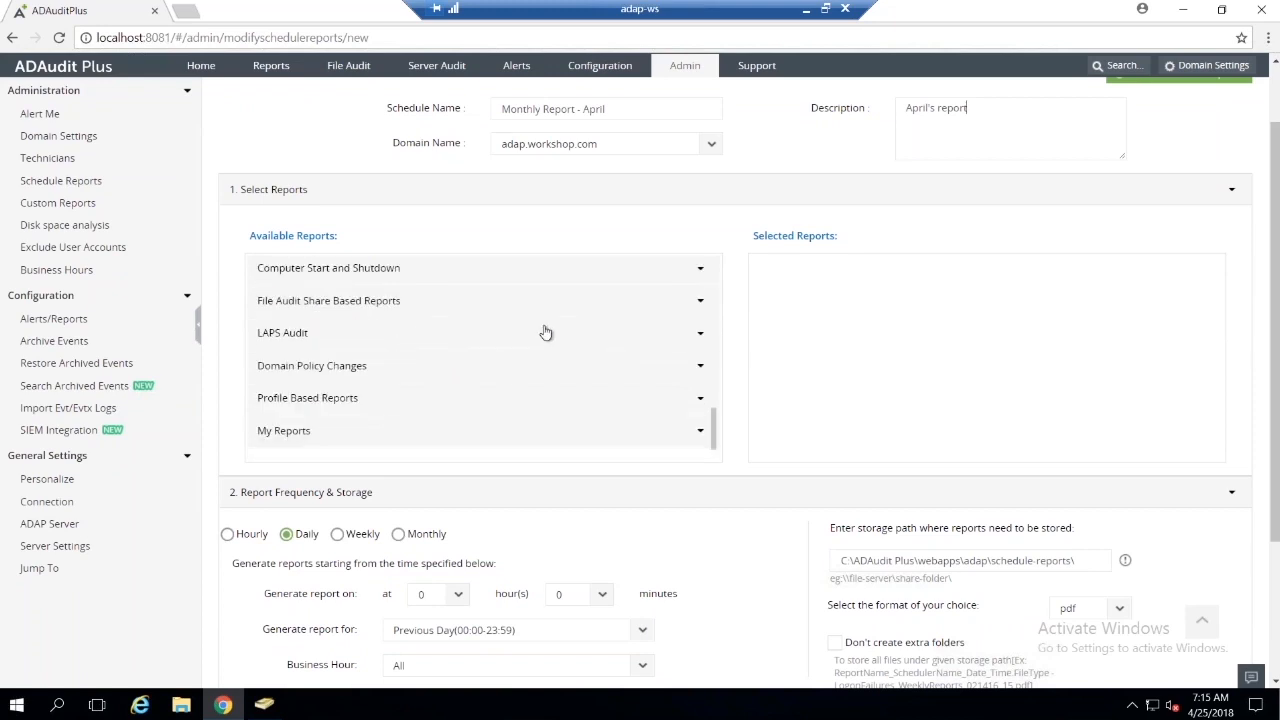
scroll(543, 331, "up", 5)
scroll(752, 281, "up", 2)
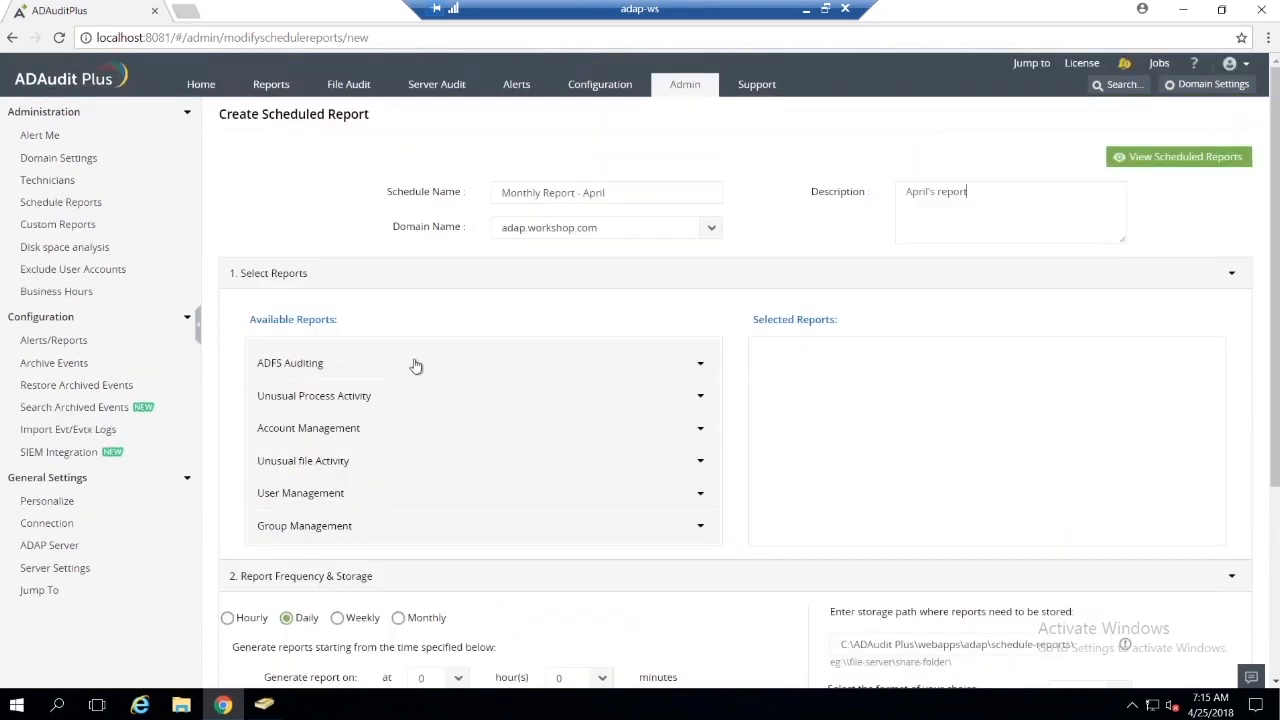
scroll(414, 368, "up", 1)
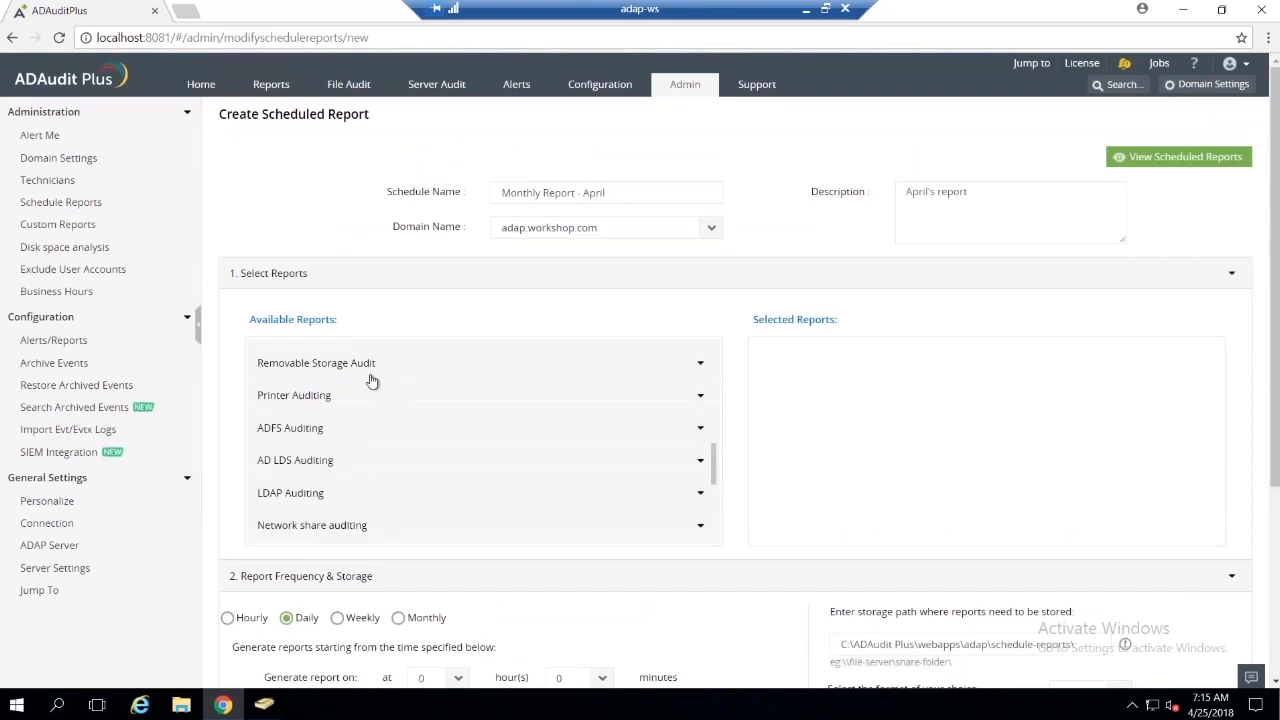
left_click(306, 430)
left_click(330, 456)
left_click(334, 481)
left_click(332, 506)
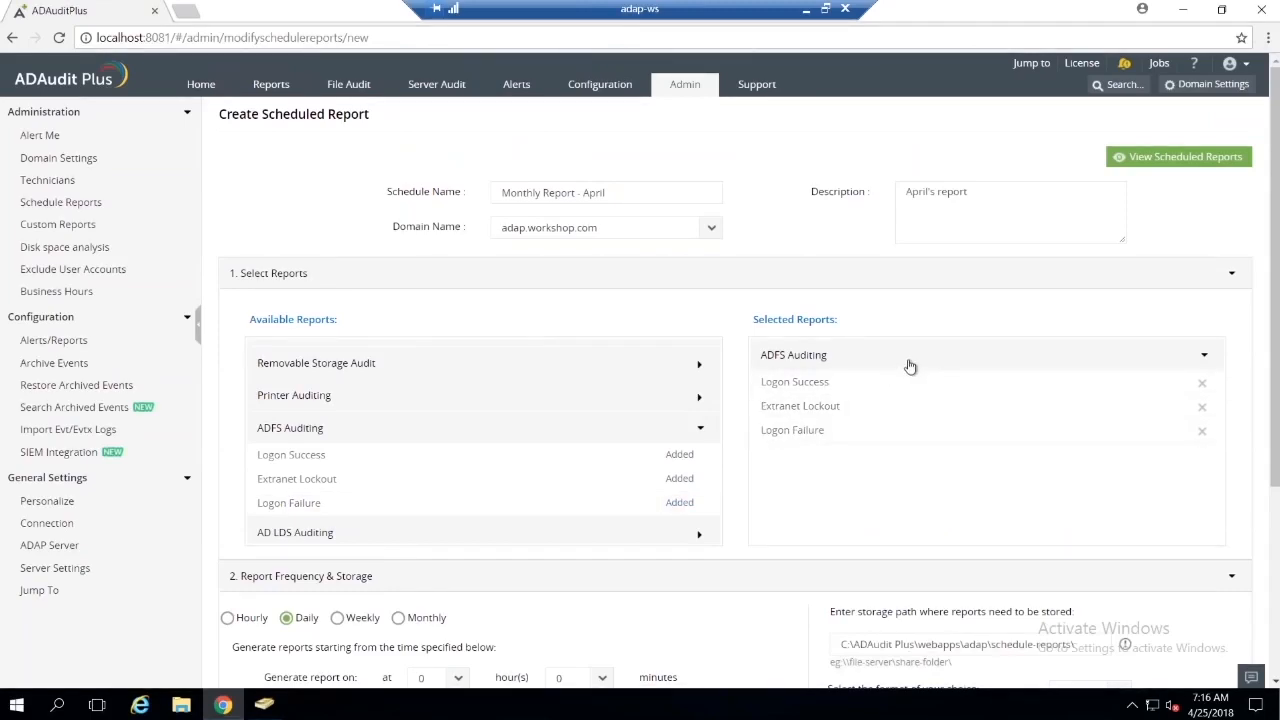
Step: Set the daily report generation time to 5 hours, 0 minutes
scroll(672, 225, "down", 1)
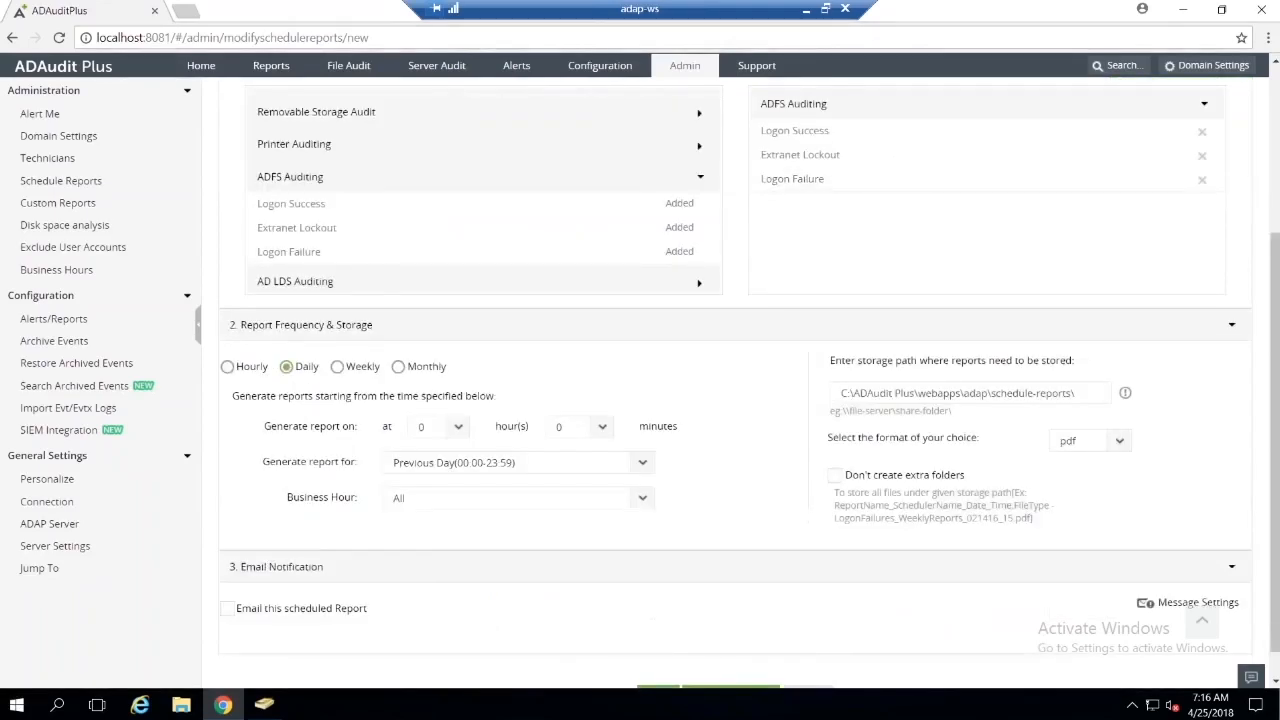
scroll(698, 393, "down", 1)
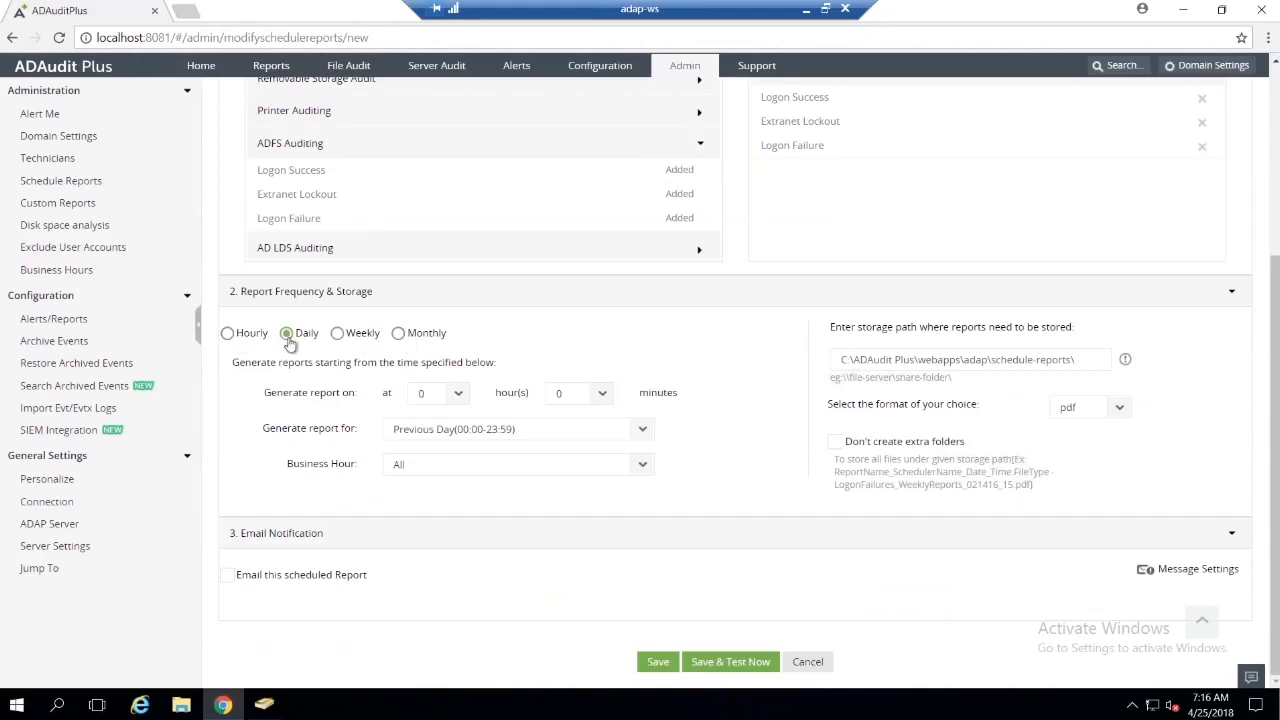
left_click(459, 396)
scroll(443, 342, "down", 4)
scroll(433, 334, "up", 4)
scroll(432, 350, "down", 1)
left_click(430, 305)
Step: Review the business hour choices, the storage path and the file format choices, keeping All and pdf
left_click(647, 470)
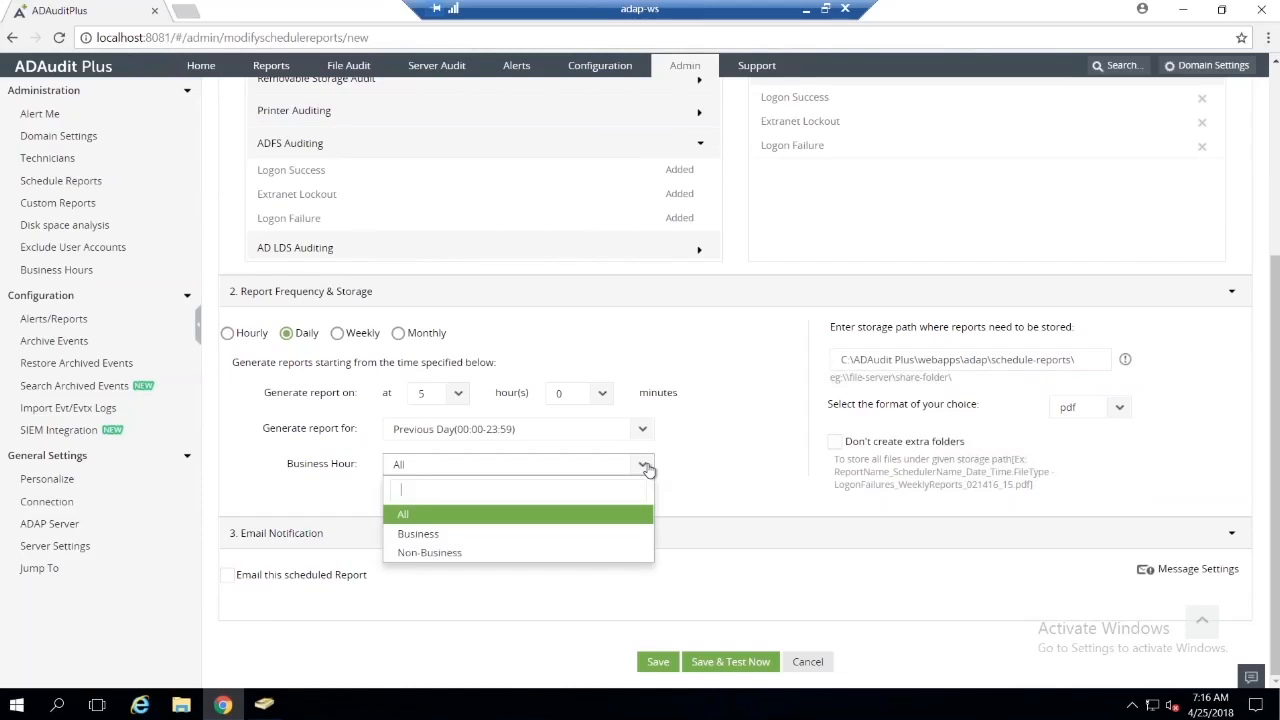
left_click(647, 470)
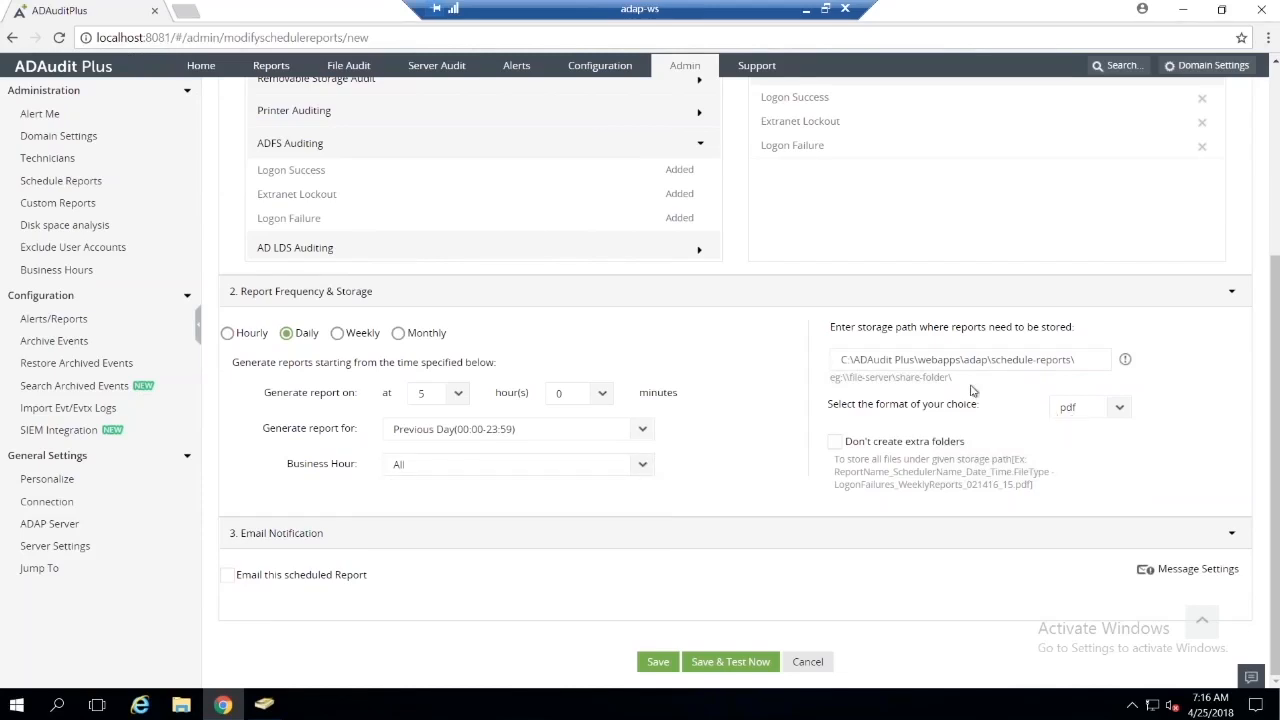
left_click(836, 359)
left_click_drag(866, 360, 1077, 360)
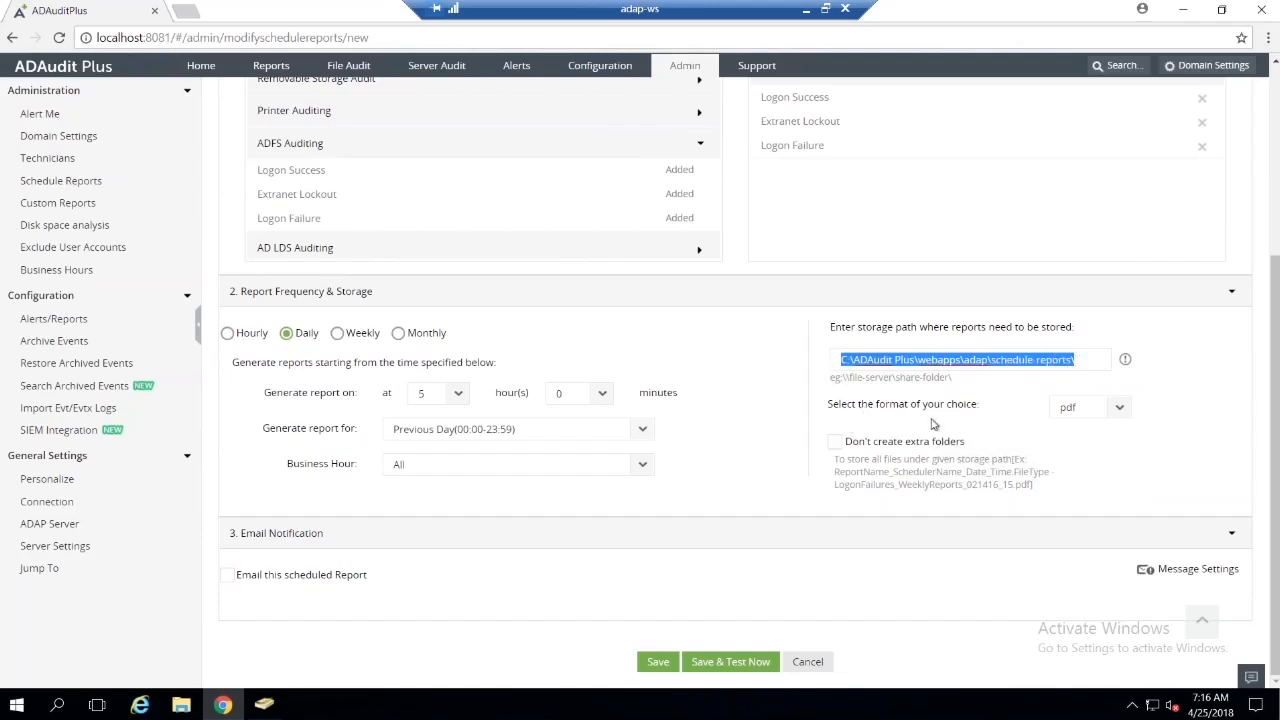
left_click(1116, 411)
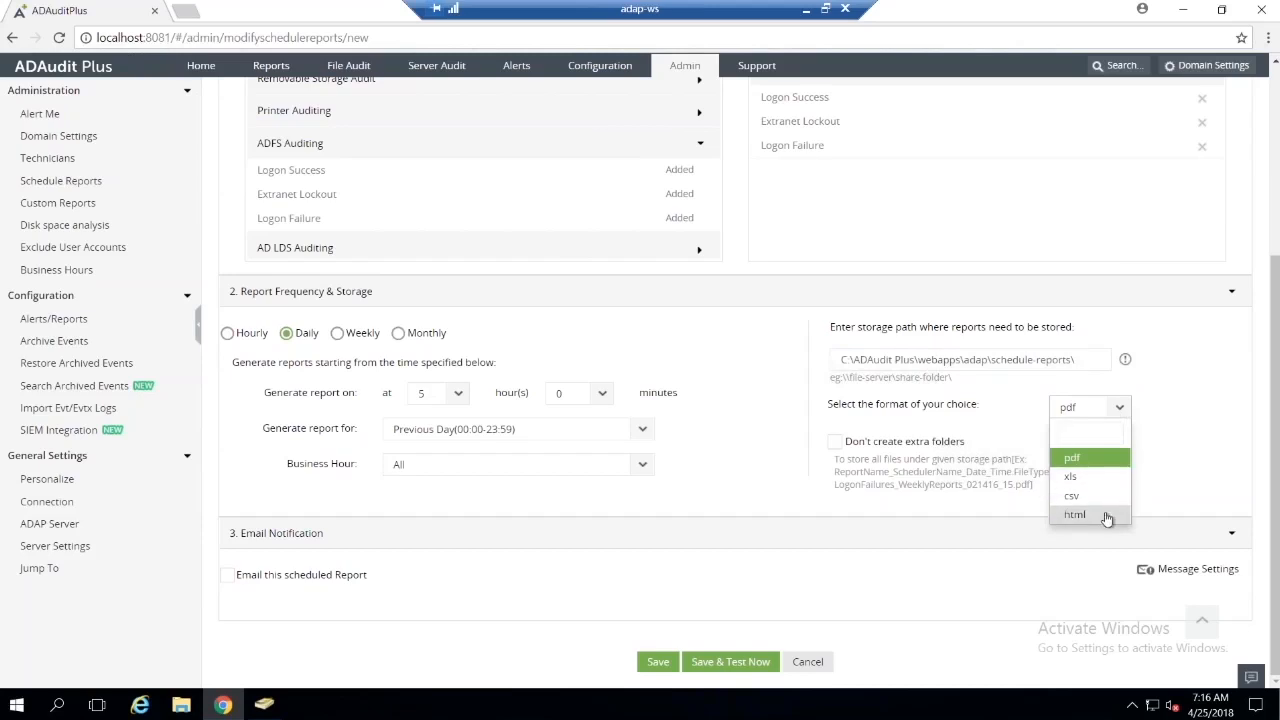
left_click(971, 556)
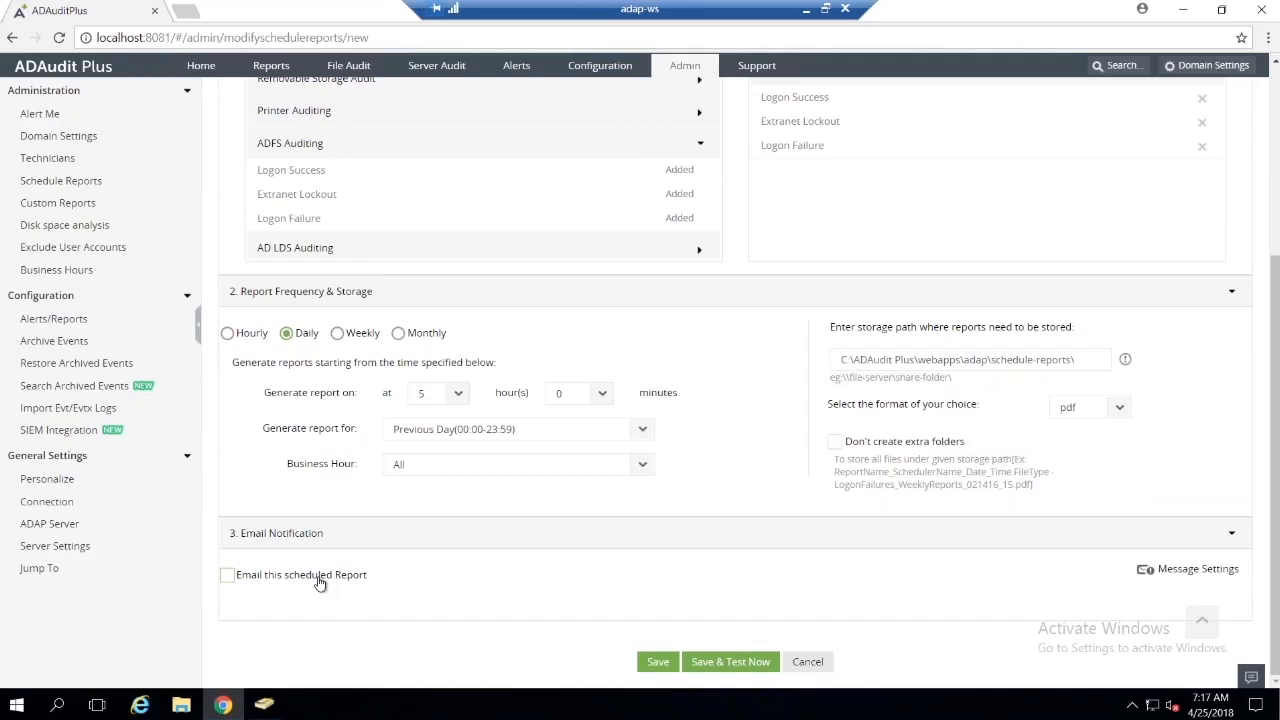
Step: Save and test the scheduled report, and minimize the browser to show the desktop
left_click(744, 667)
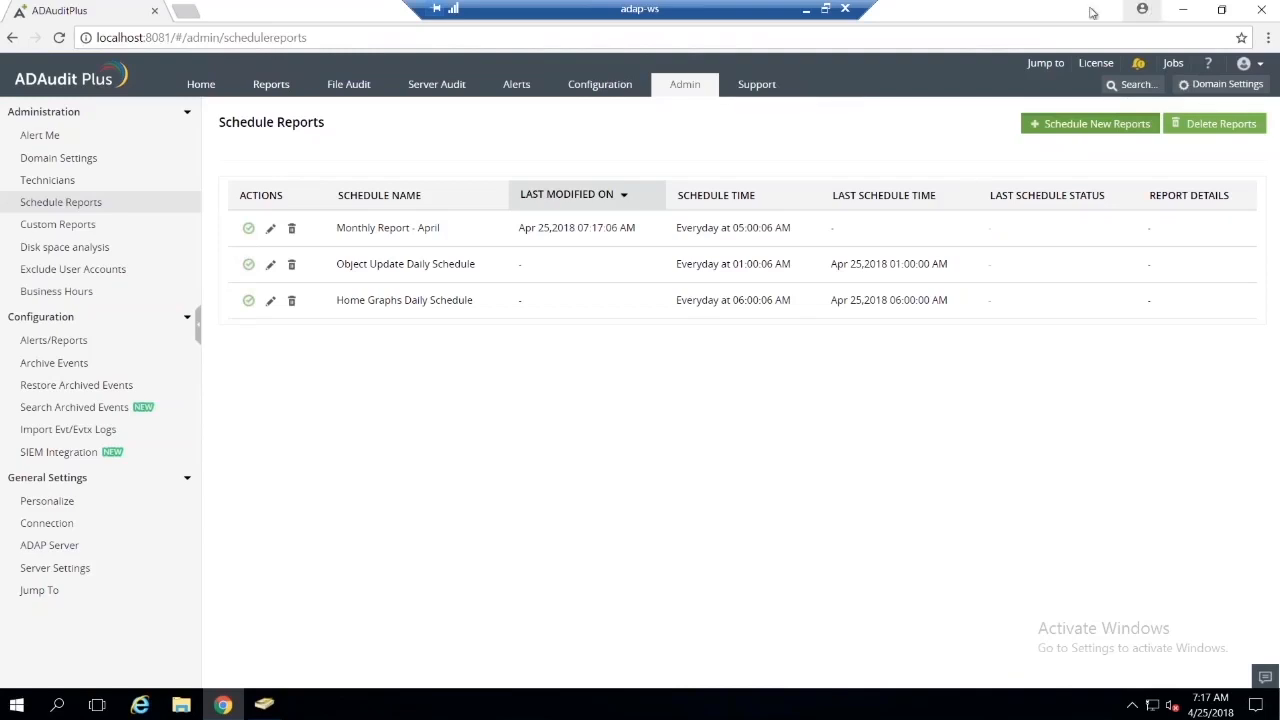
left_click(1183, 9)
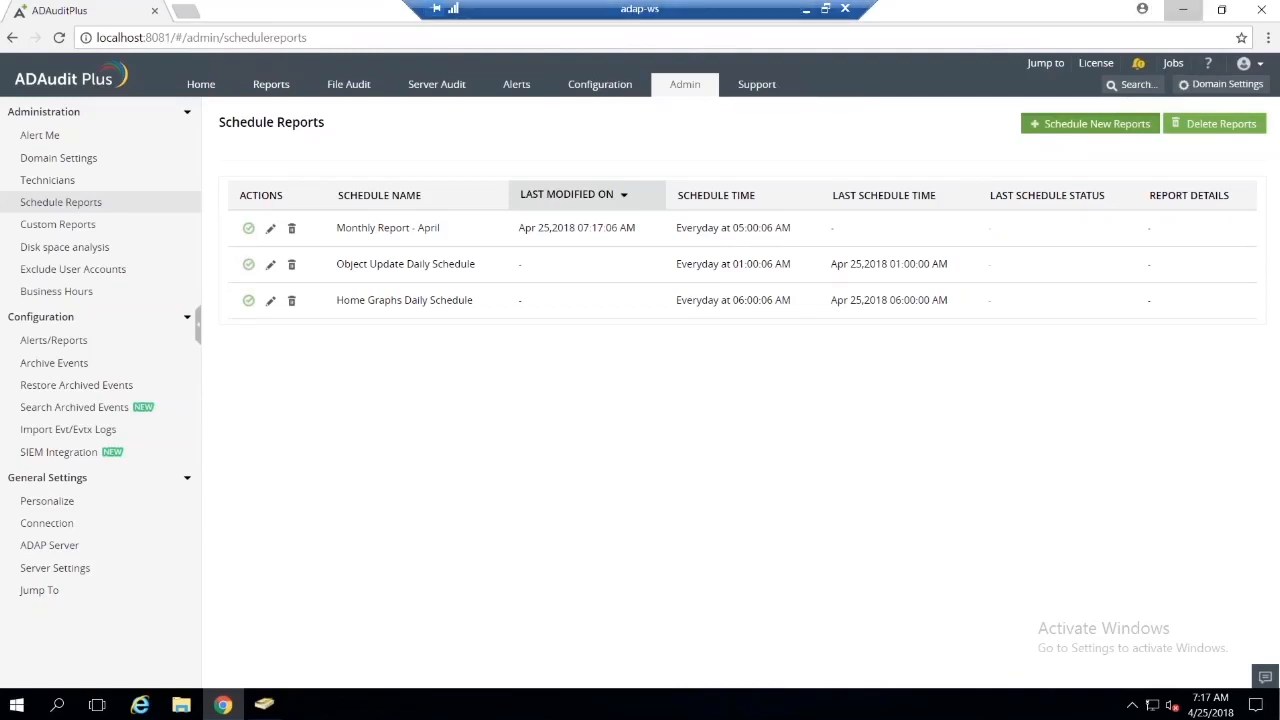
Step: Switch to File Explorer and open the webapps folder inside C:\ADAudit Plus
left_click(181, 704)
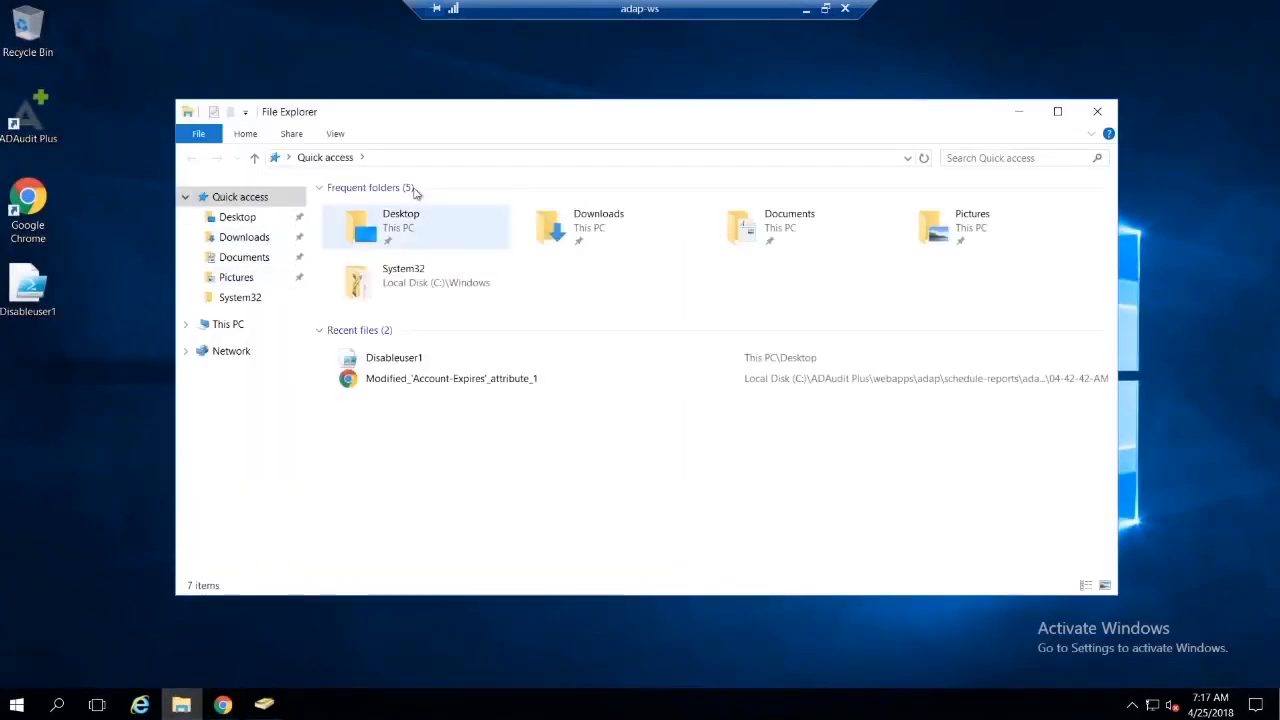
left_click(220, 326)
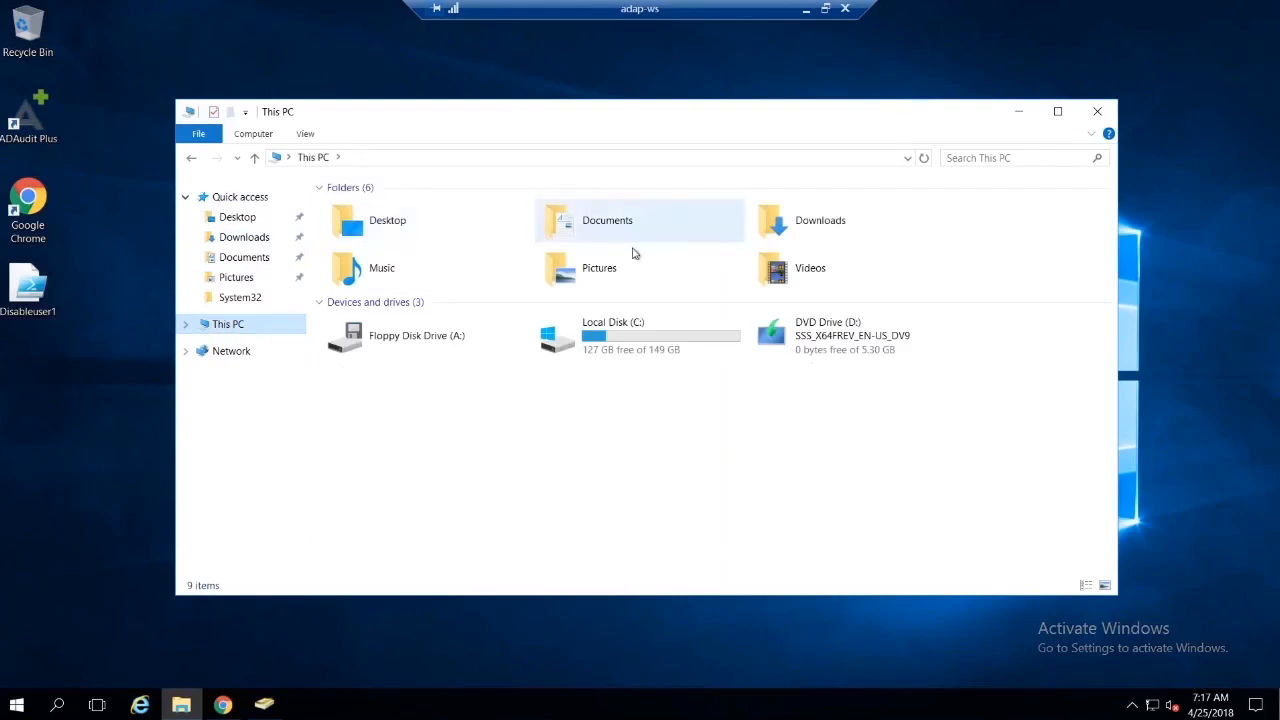
double_click(648, 350)
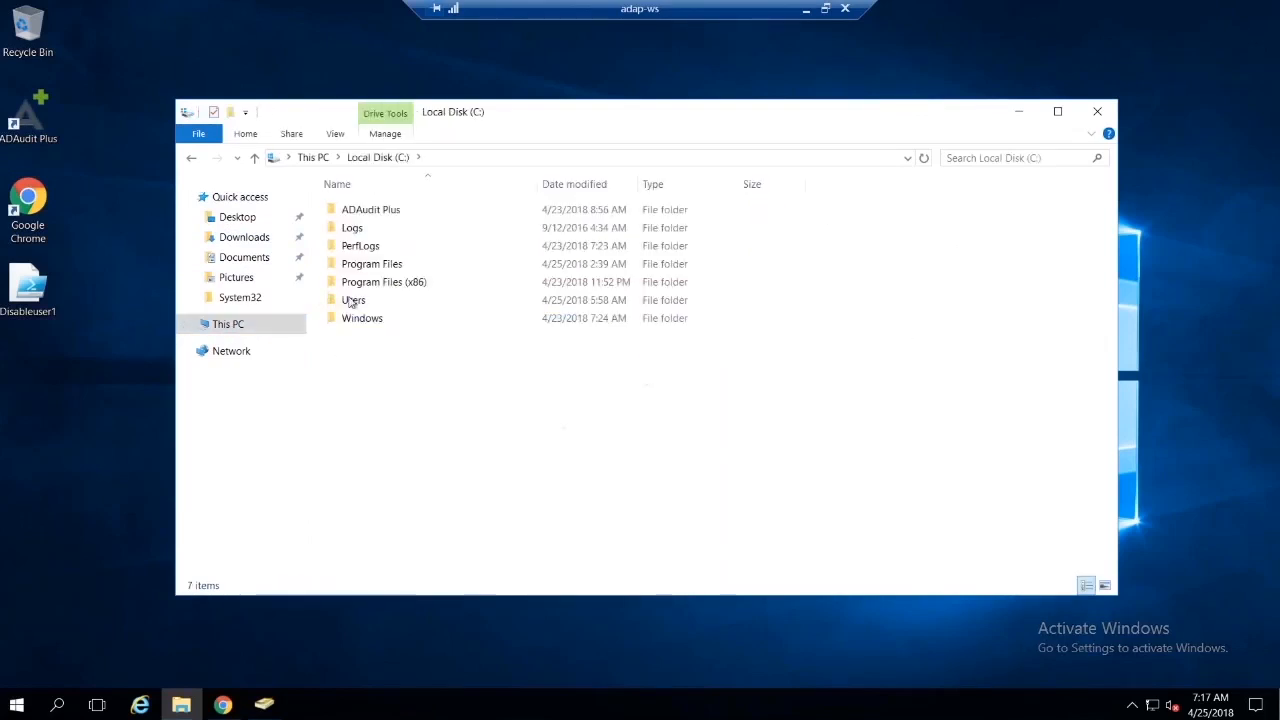
double_click(368, 214)
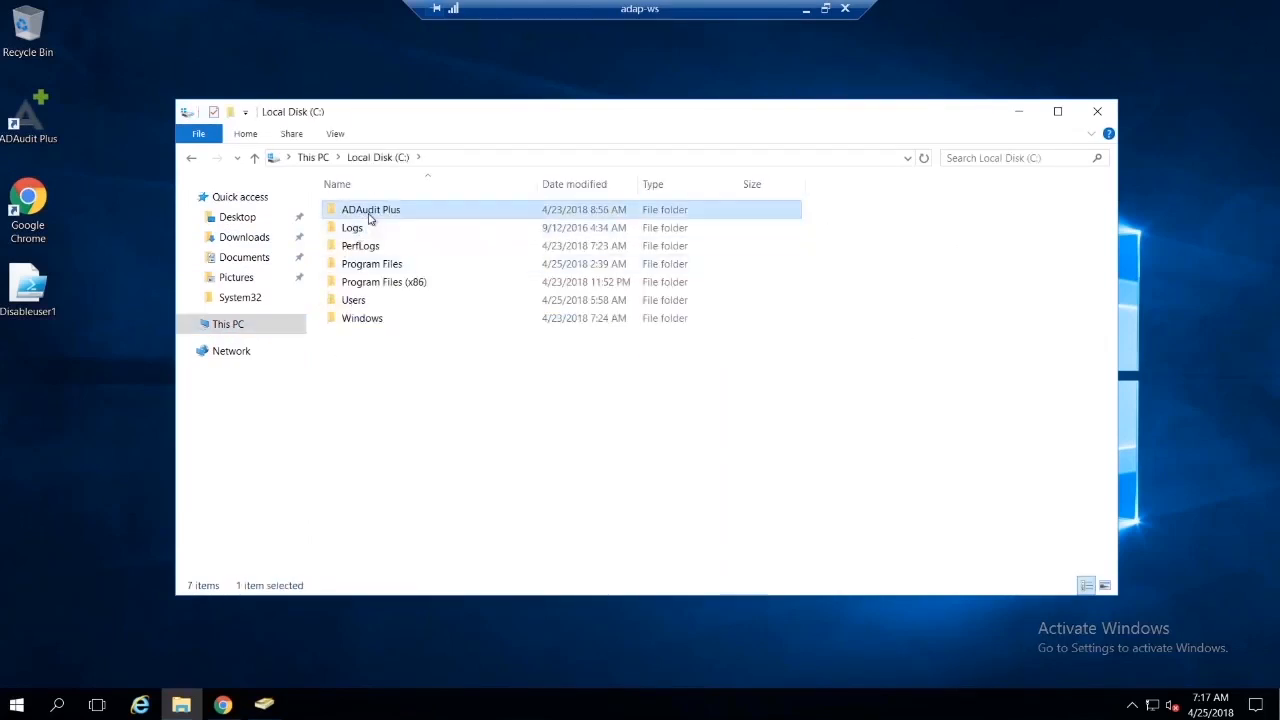
scroll(375, 228, "down", 1)
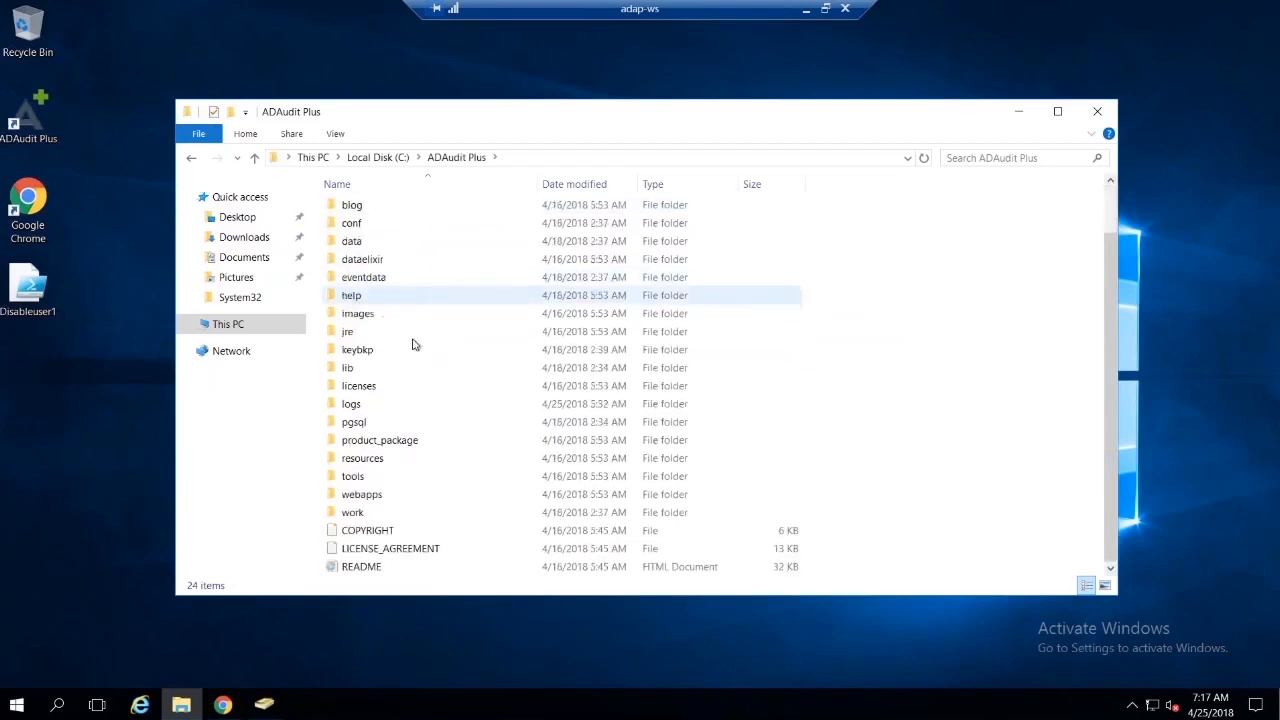
left_click(420, 497)
double_click(420, 497)
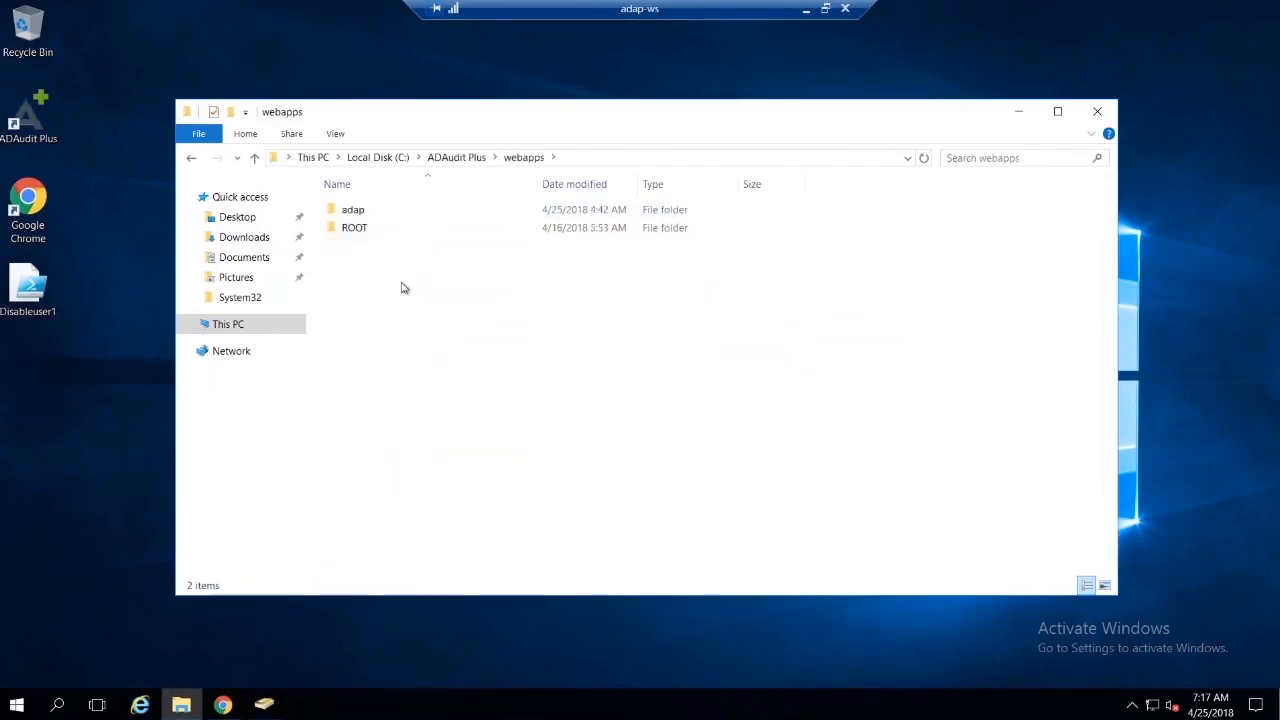
Step: Open the adap\schedule-reports\adap.workshop.com folder inside webapps
left_click(361, 214)
double_click(361, 214)
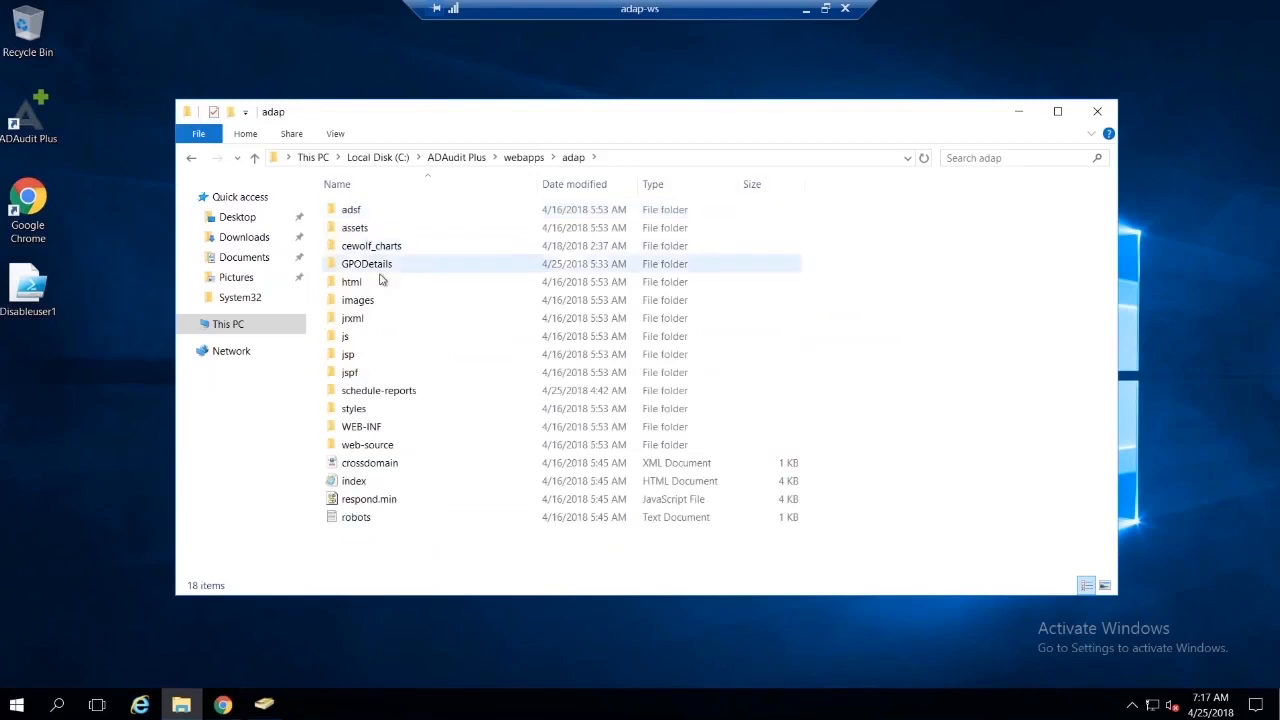
left_click(405, 394)
double_click(405, 394)
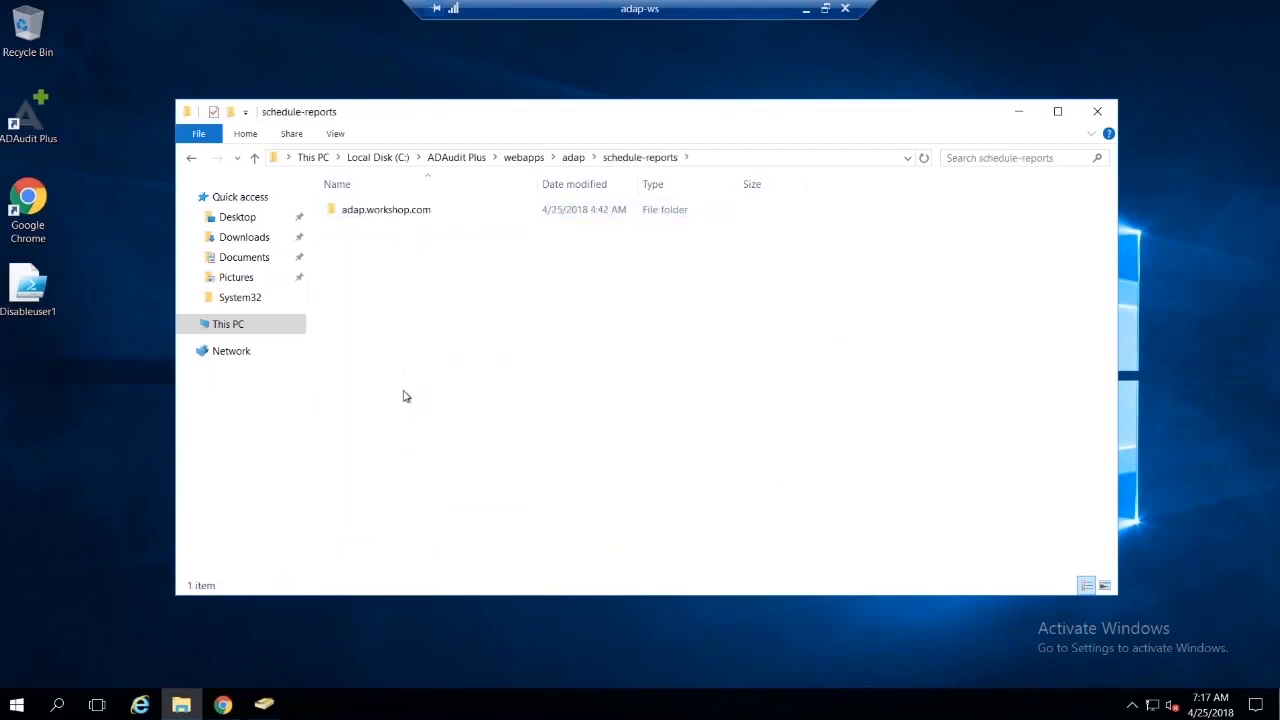
left_click(423, 214)
double_click(423, 214)
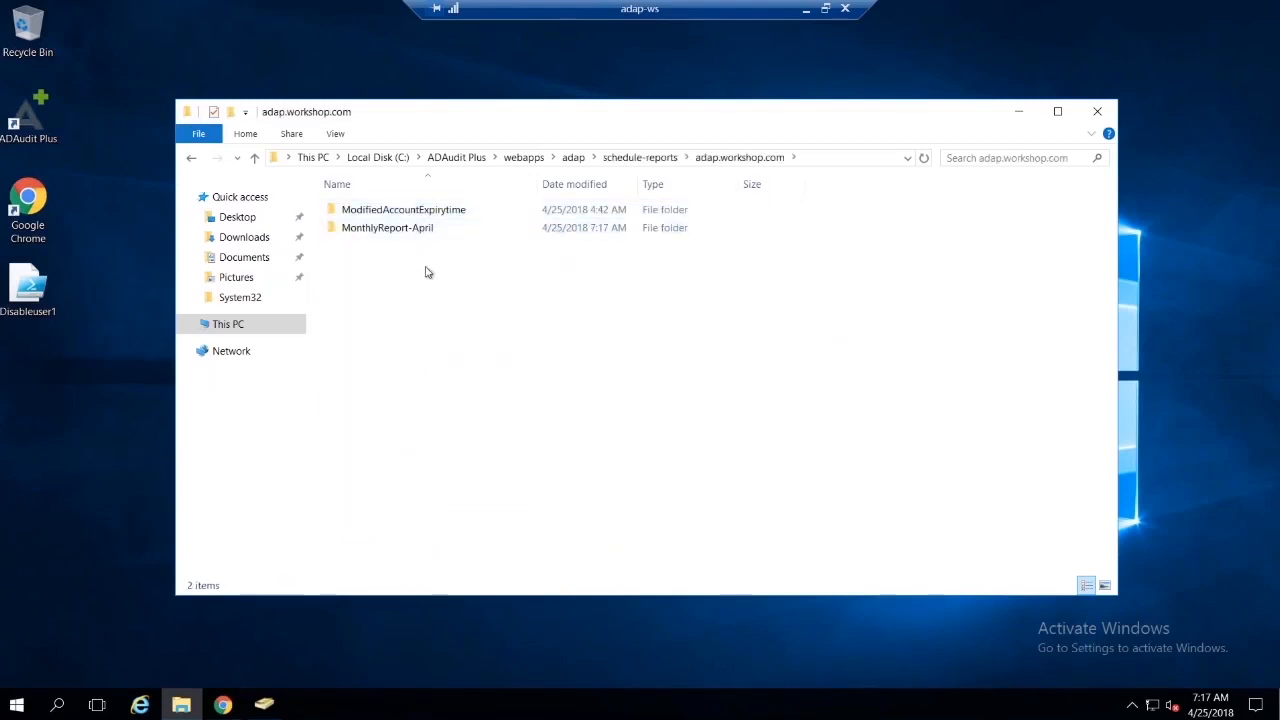
Step: View the Extranet_Lockouts_1 pdf in the 07-17-6-AM folder of MonthlyReport-April\Apr252018, and close it
double_click(430, 232)
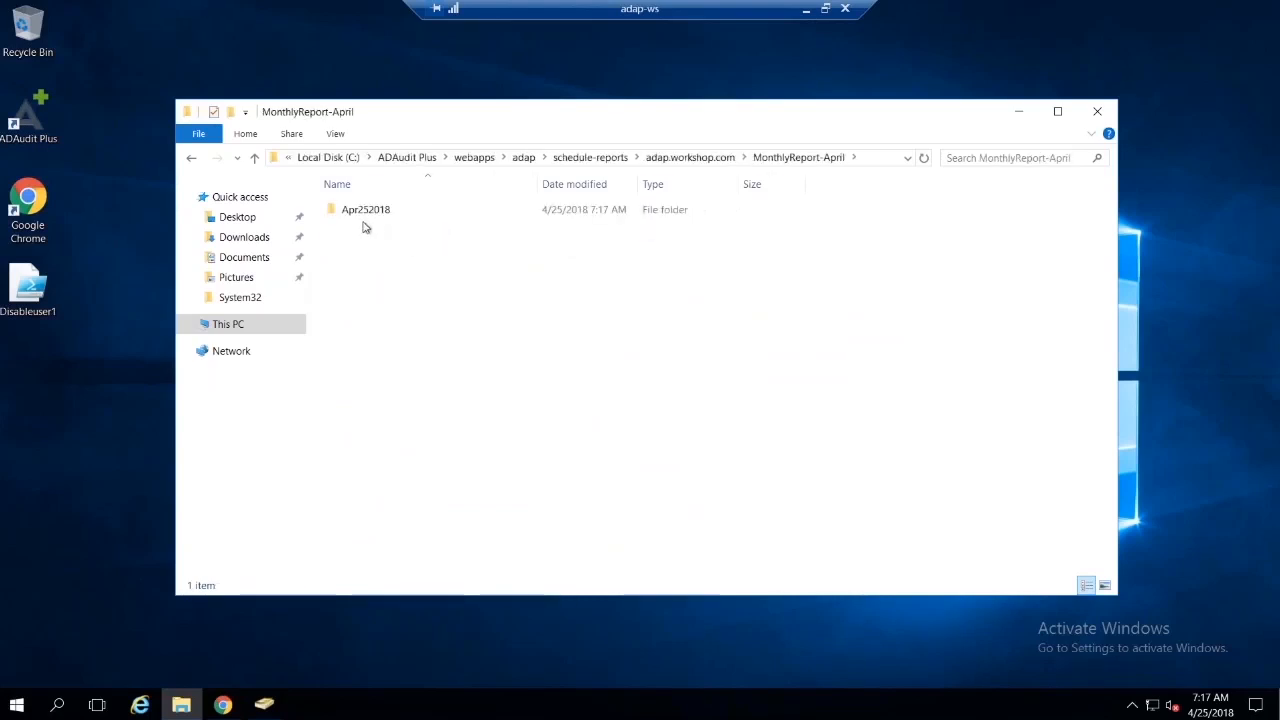
double_click(368, 211)
left_click(366, 218)
double_click(366, 214)
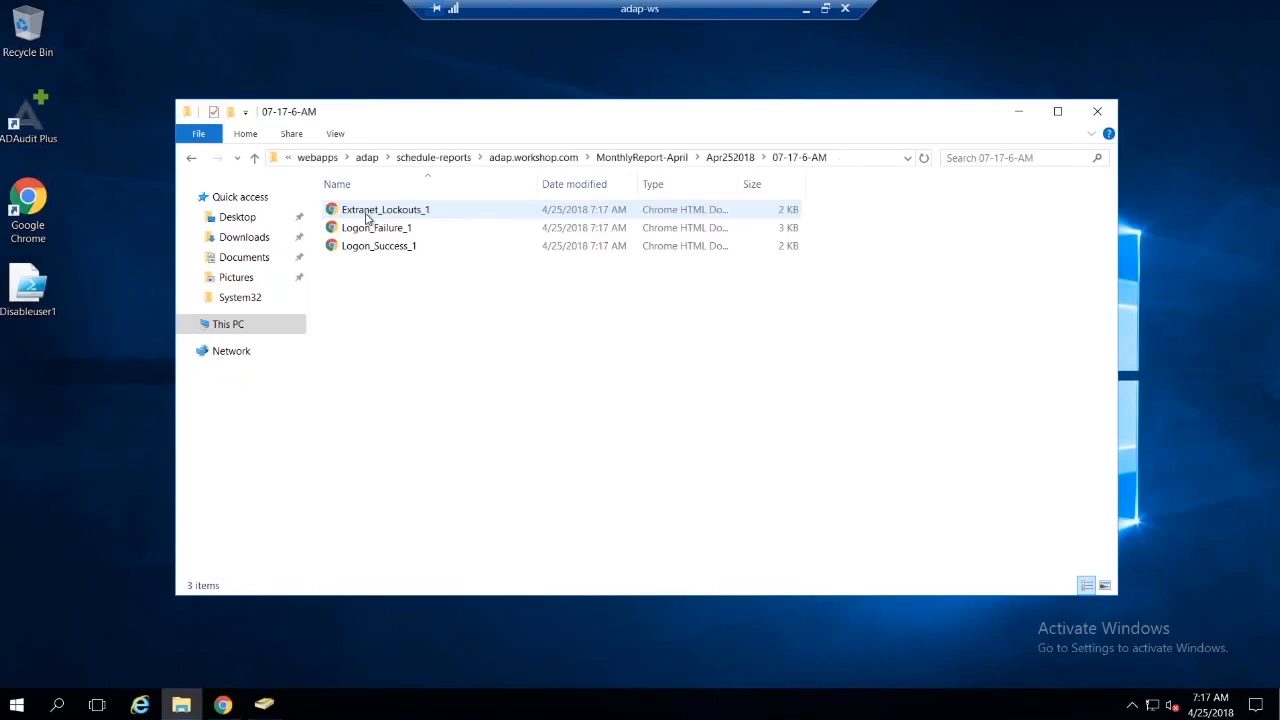
double_click(398, 212)
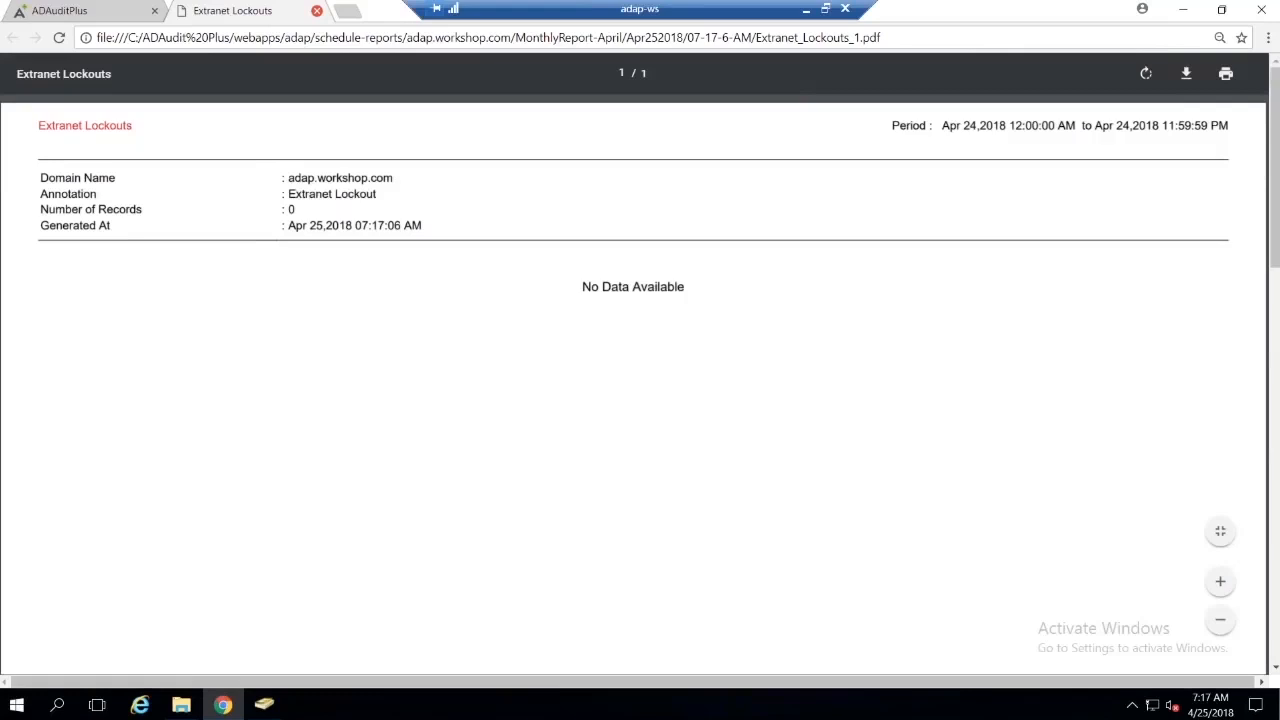
left_click(317, 10)
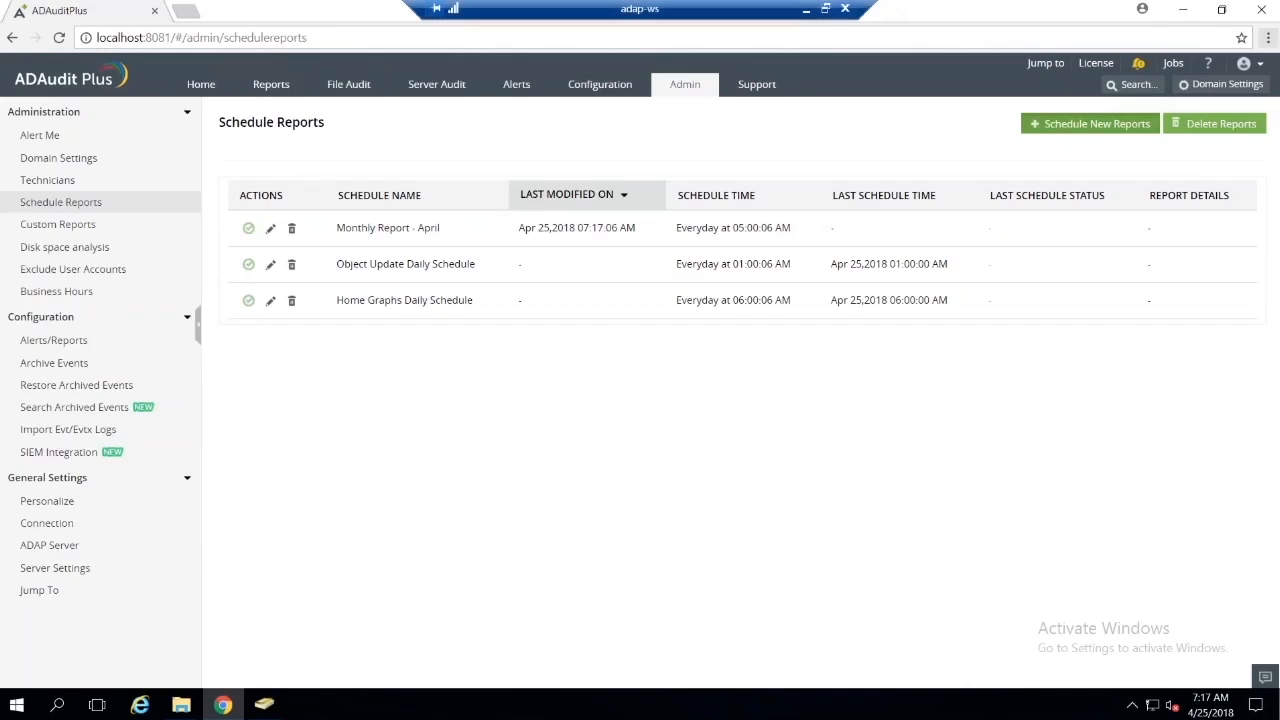
Step: Check the agenda slide outside the remote session, return to the session, and look over the Home dashboard in ADAudit Plus
left_click(806, 9)
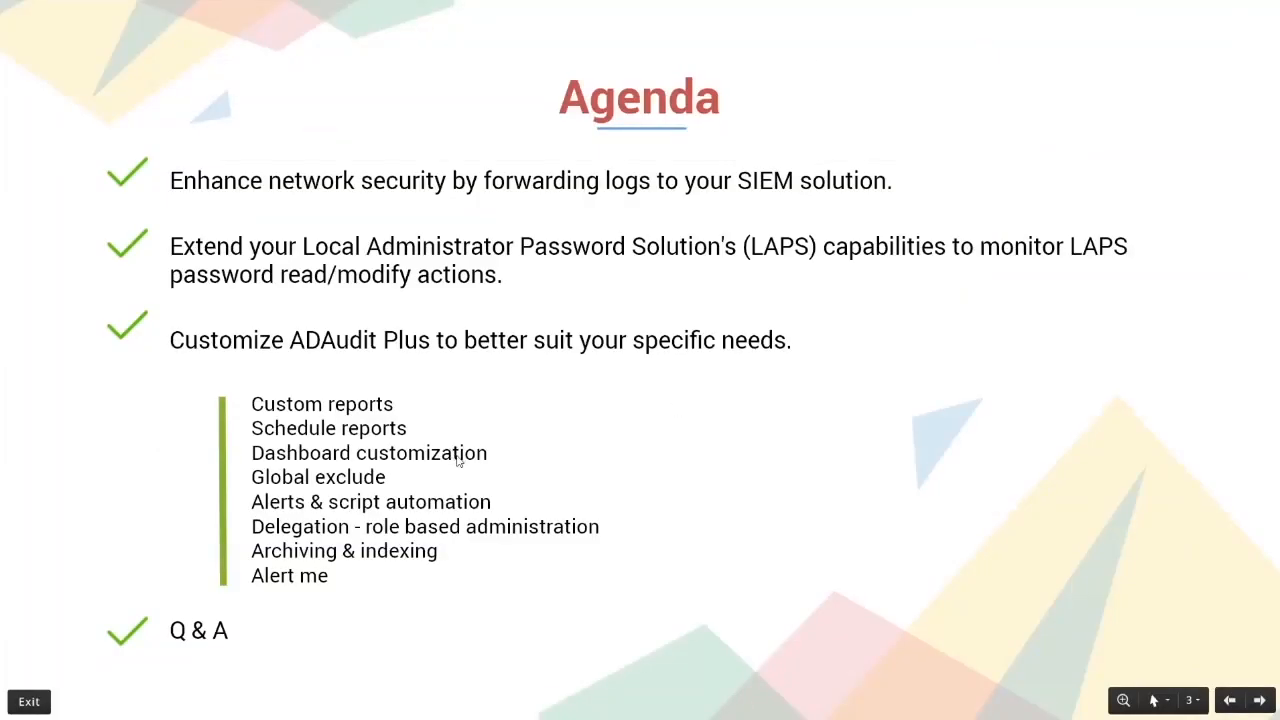
key("alt+Tab")
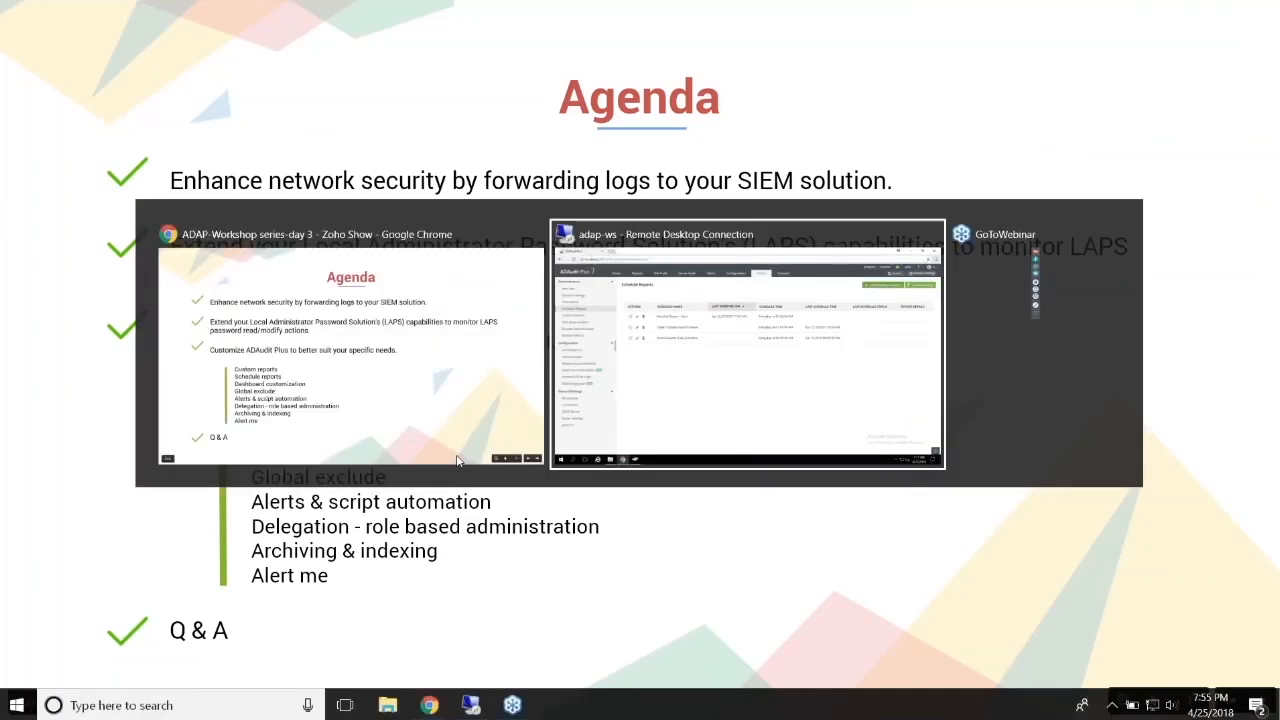
left_click(201, 84)
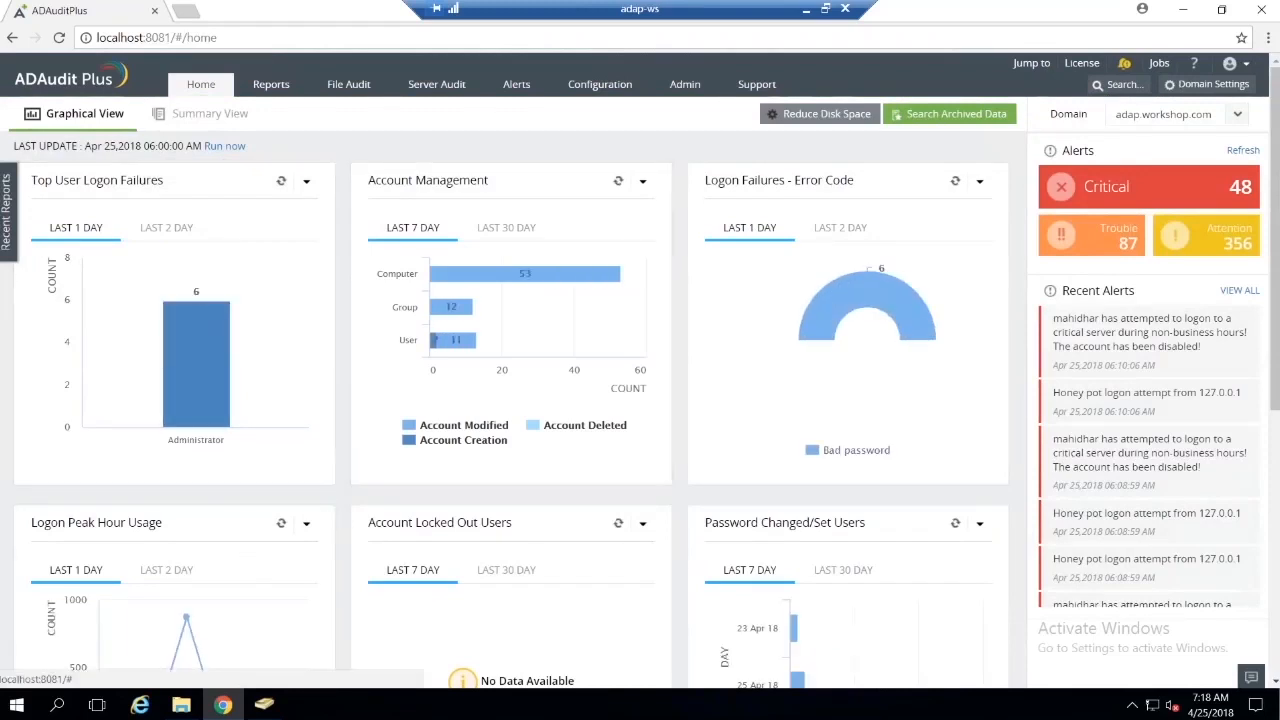
scroll(1122, 539, "down", 3)
scroll(1122, 539, "up", 3)
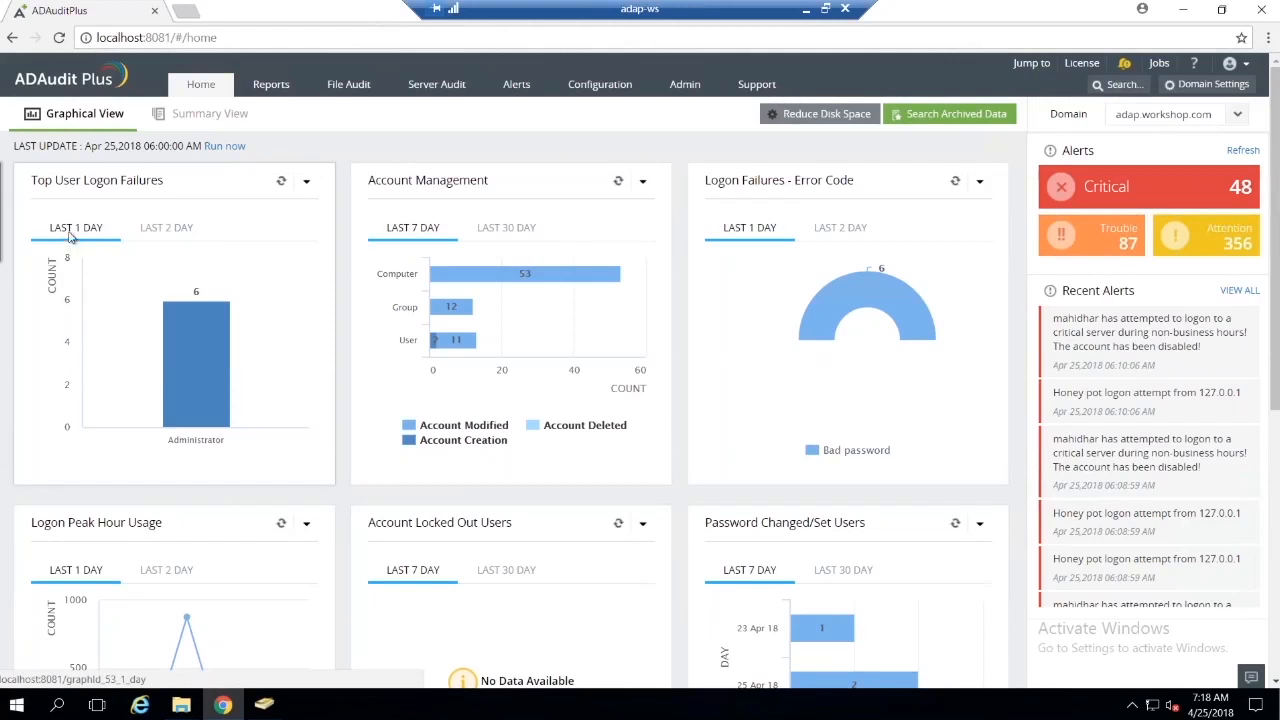
Step: Show the last 2 days in the Top User Logon Failures graph and look over the other dashboard graphs
left_click(183, 236)
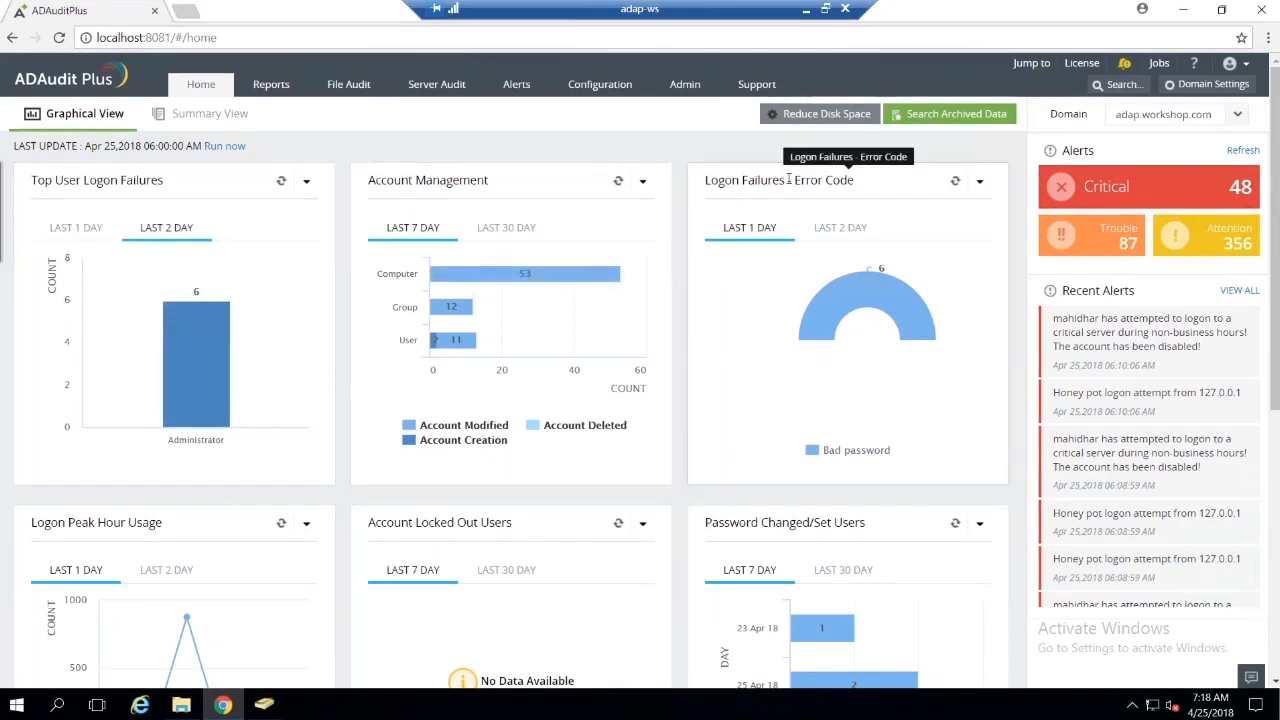
scroll(860, 280, "down", 2)
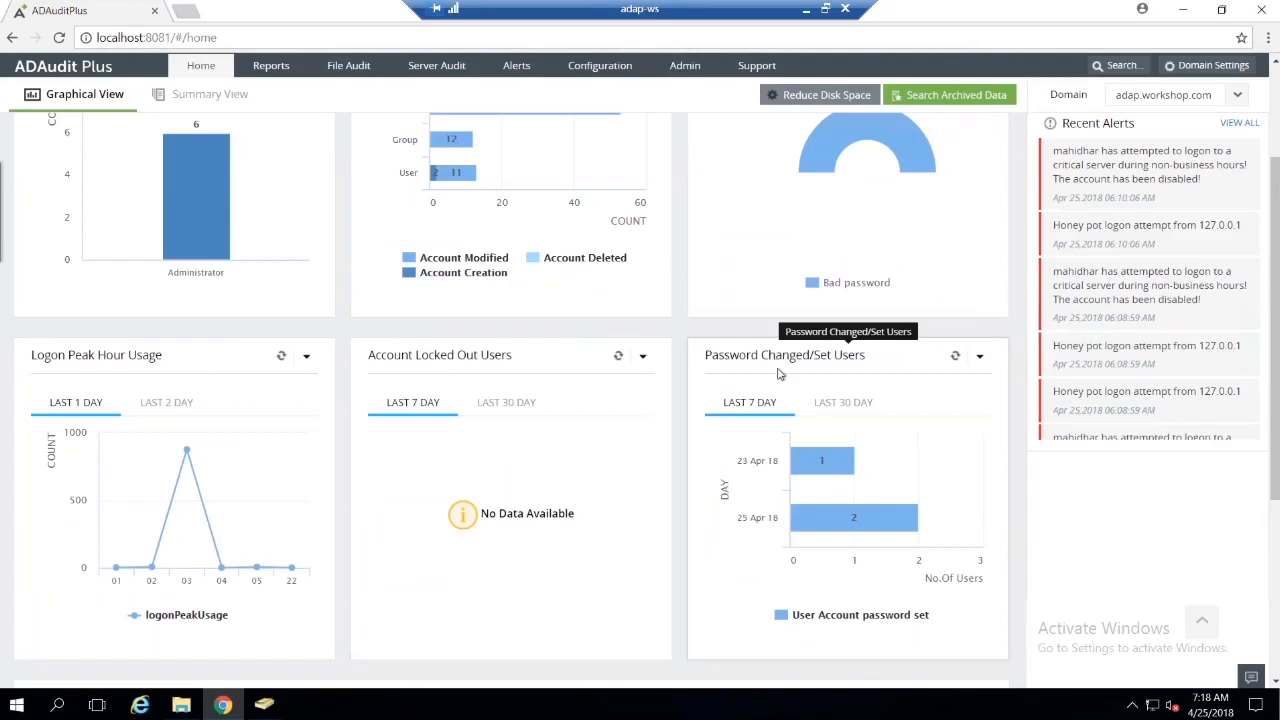
scroll(778, 374, "up", 2)
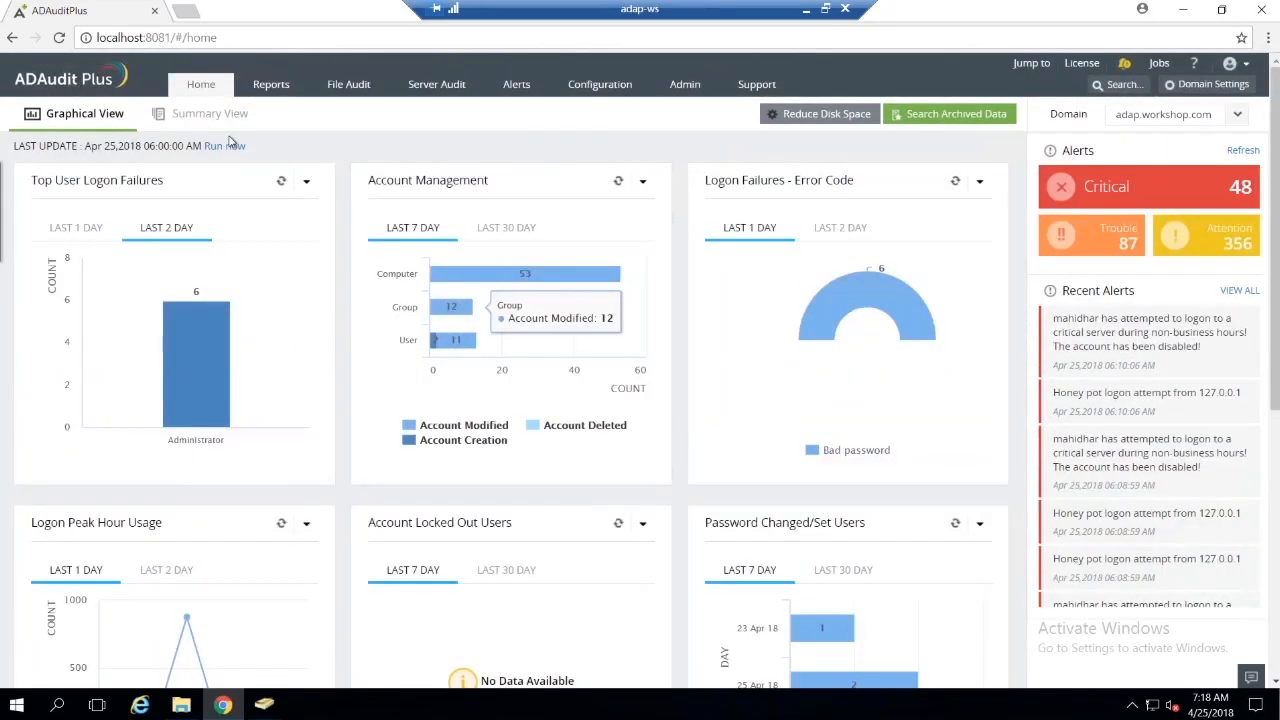
Step: Run an immediate update of the dashboard's Summary View and return to the Graphical View
left_click(209, 113)
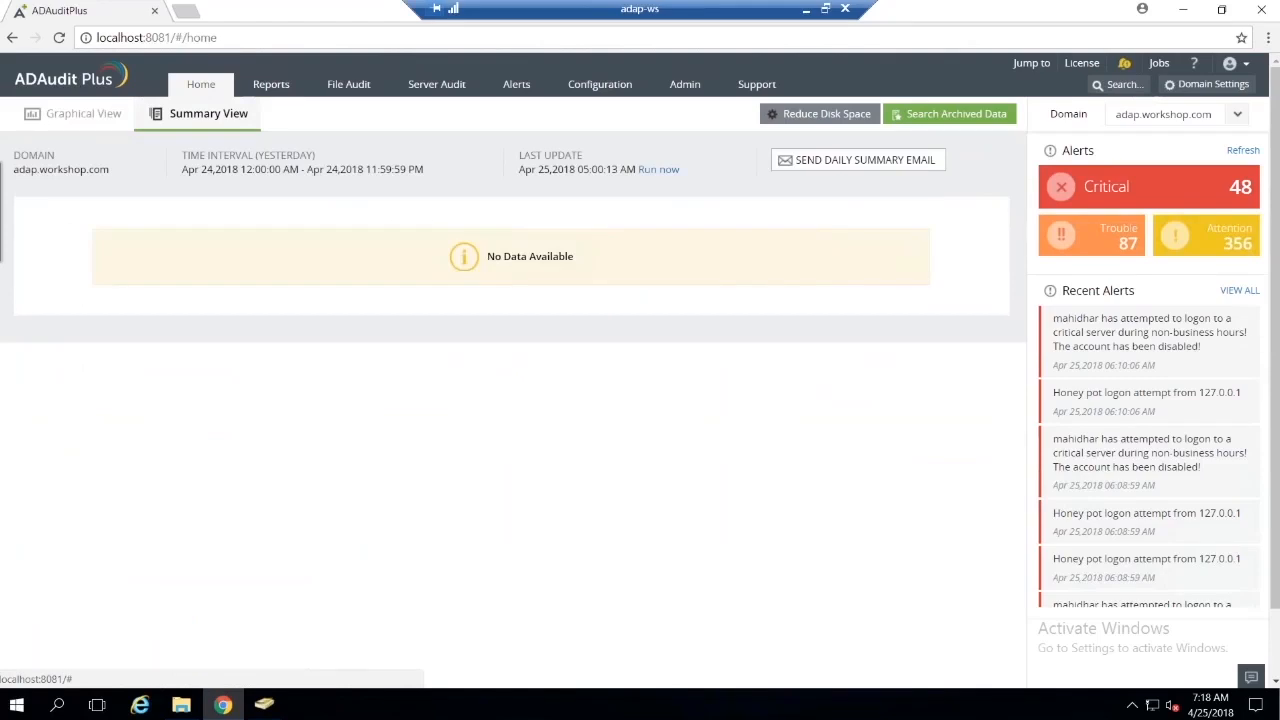
left_click(658, 169)
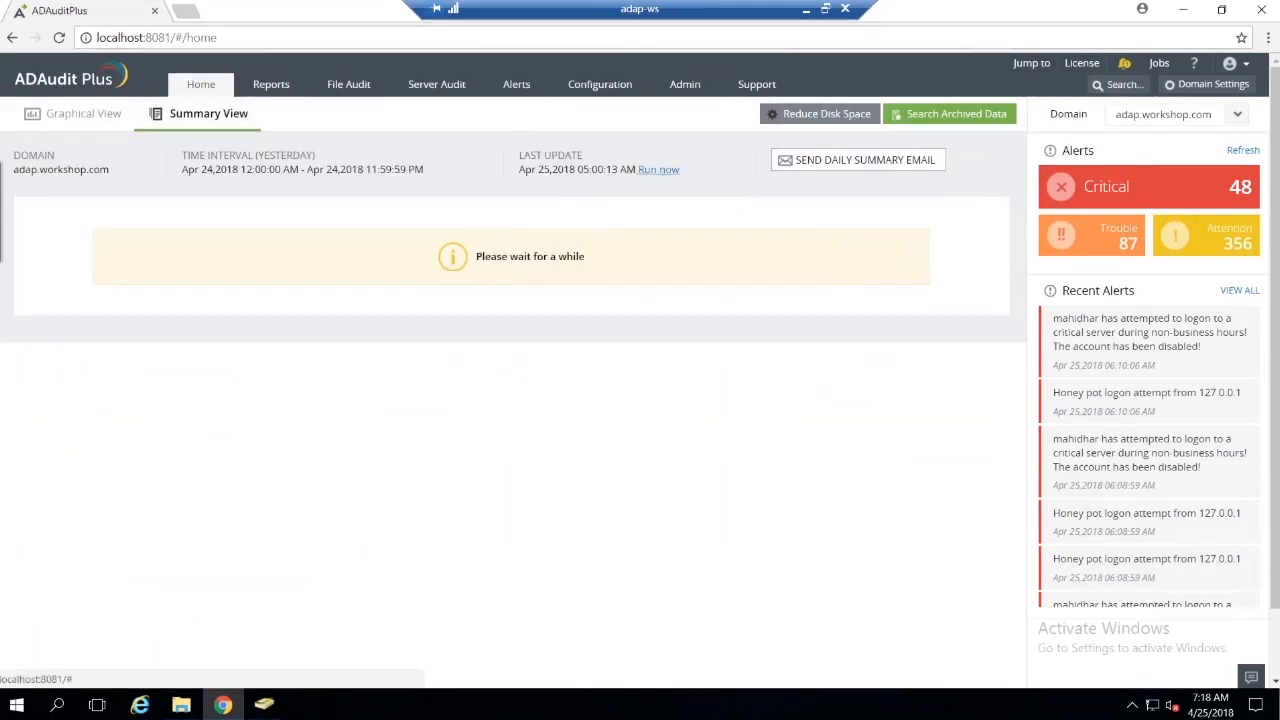
left_click(112, 118)
Step: Look over the ADFS Logon History graph on the dashboard and run an immediate refresh of the home graphs
scroll(378, 362, "down", 5)
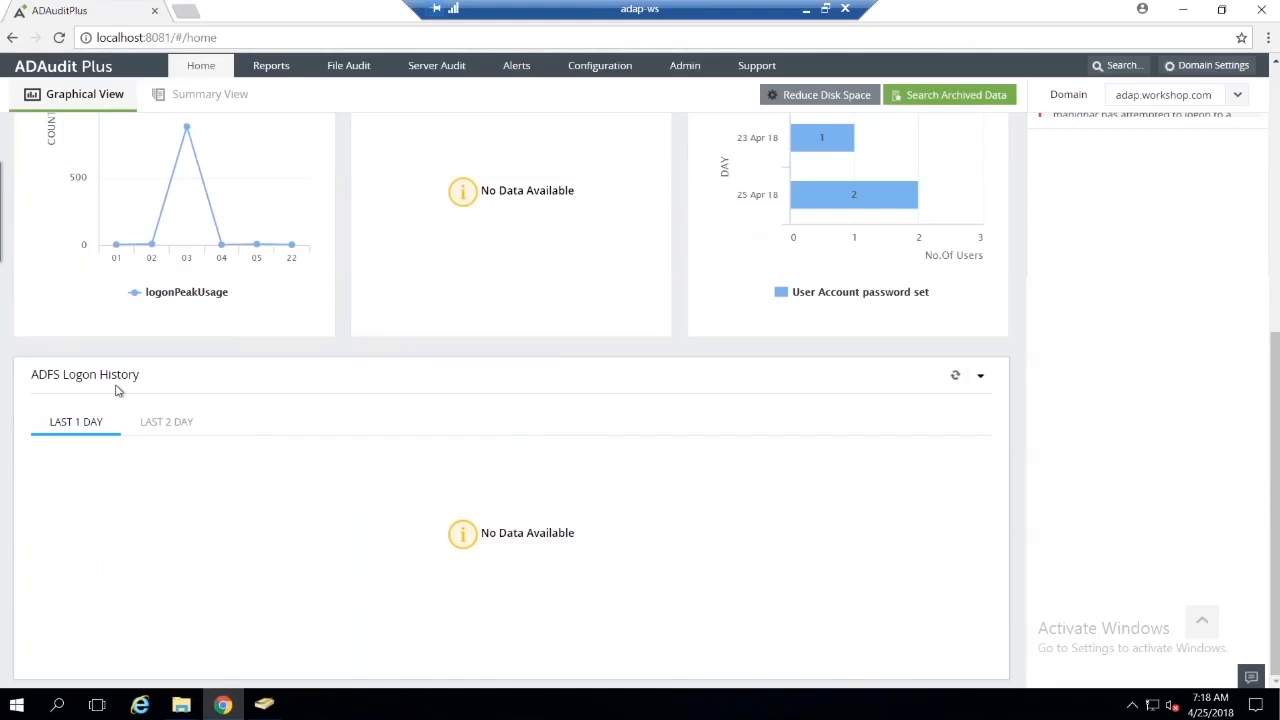
scroll(405, 368, "up", 2)
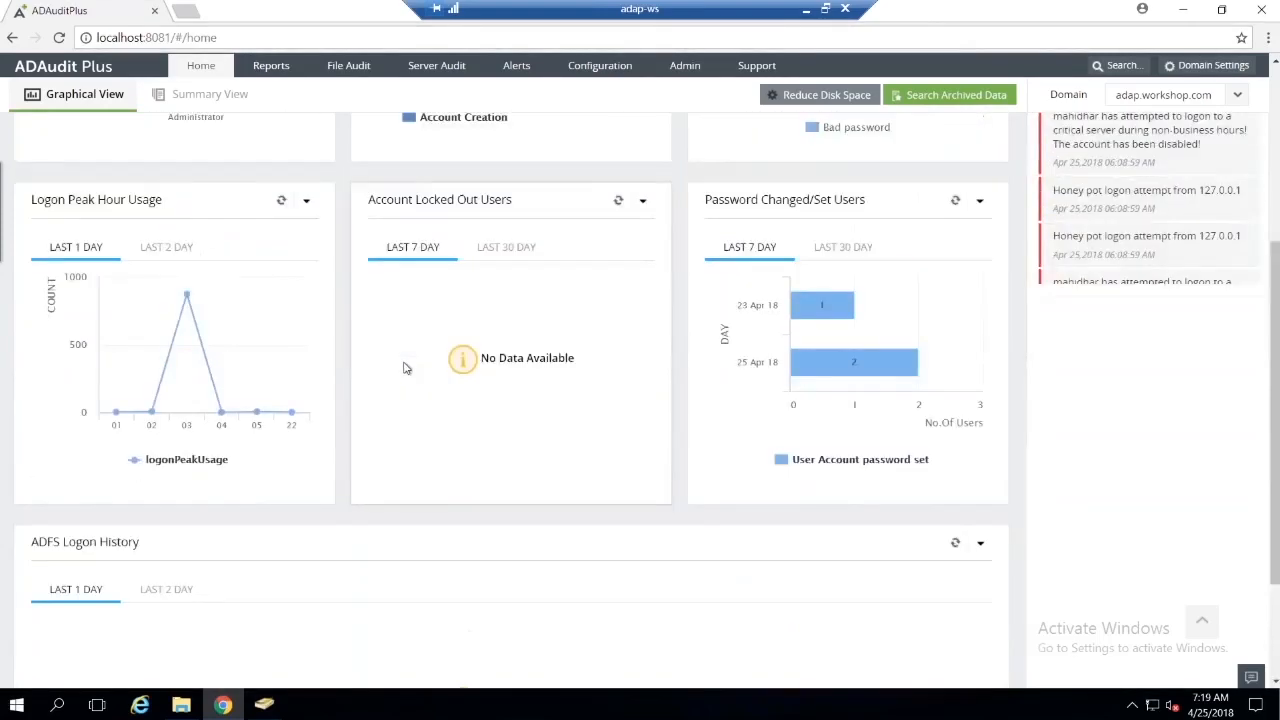
scroll(405, 368, "up", 3)
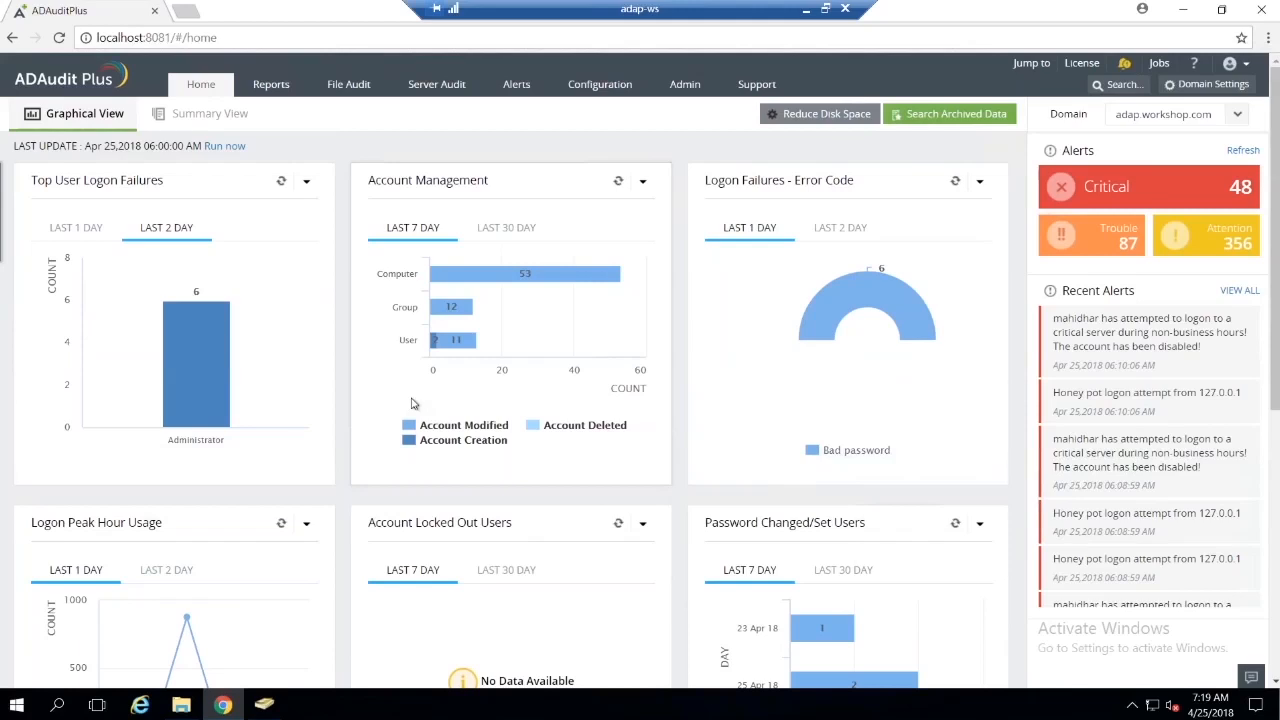
left_click(225, 146)
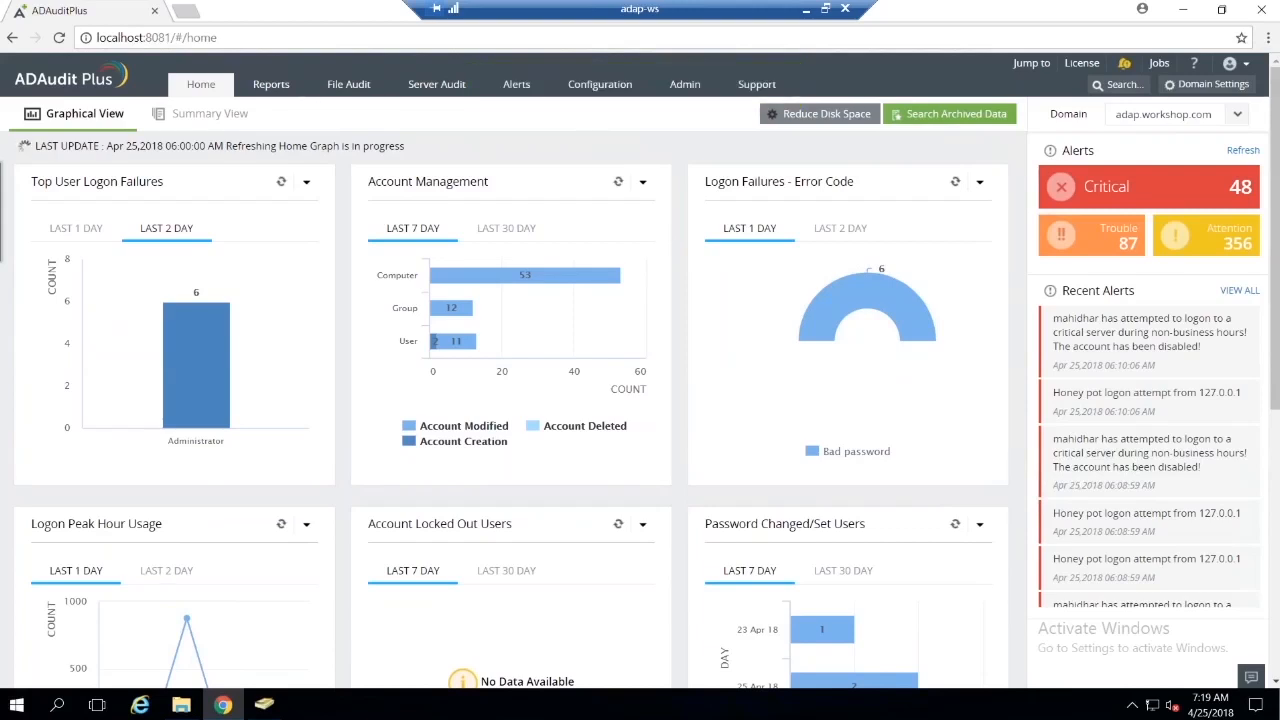
Step: Browse the available Active Directory reports under User Logon Reports and Local Logon-Logoff
left_click(271, 86)
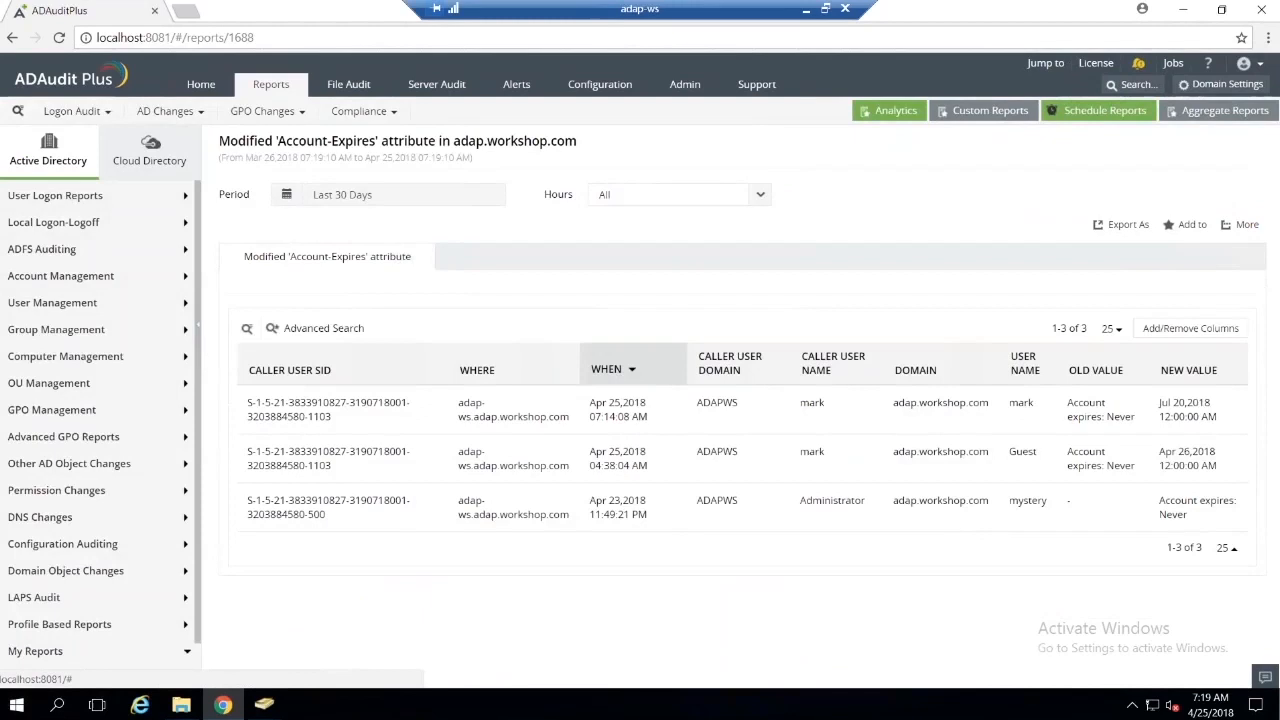
left_click(80, 198)
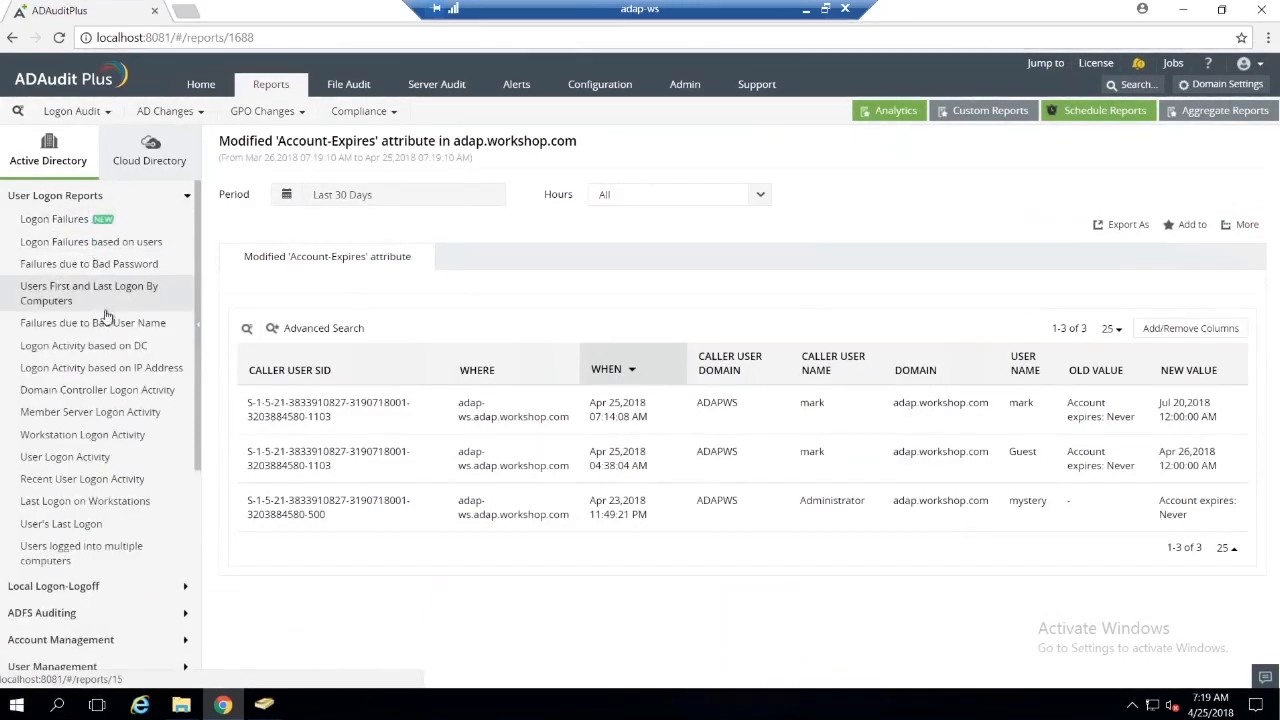
scroll(105, 390, "down", 3)
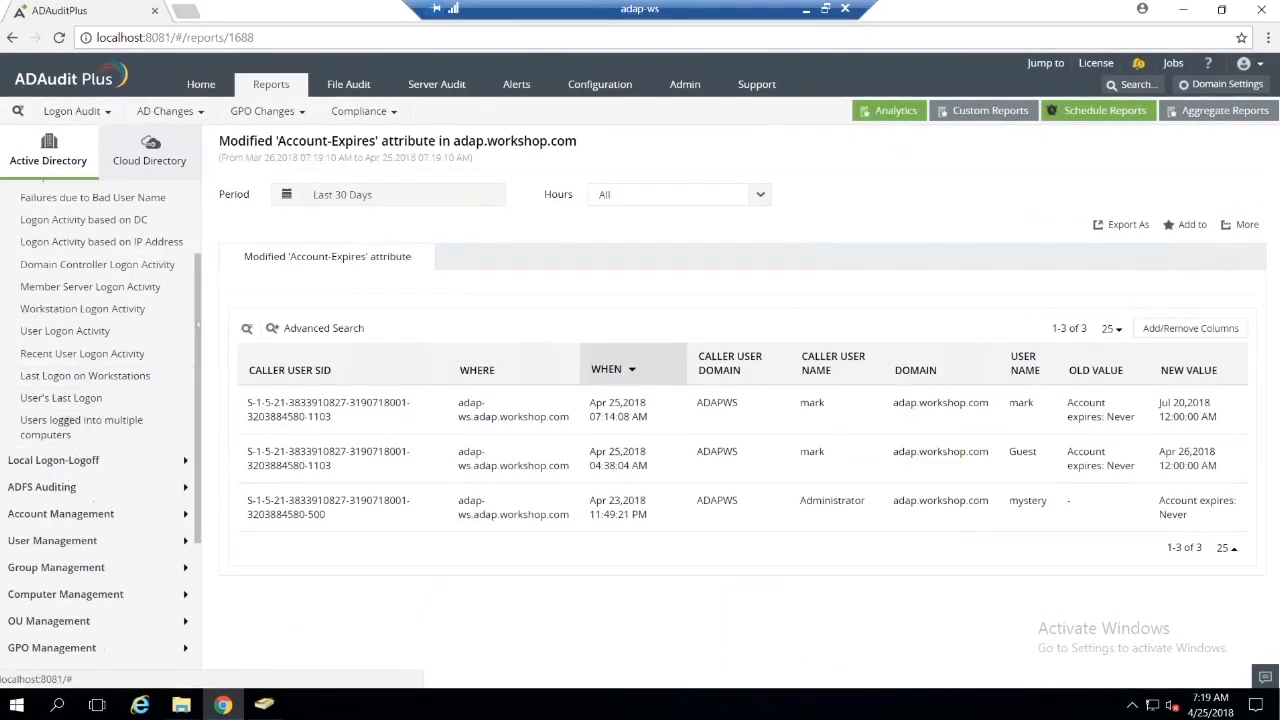
scroll(97, 464, "down", 1)
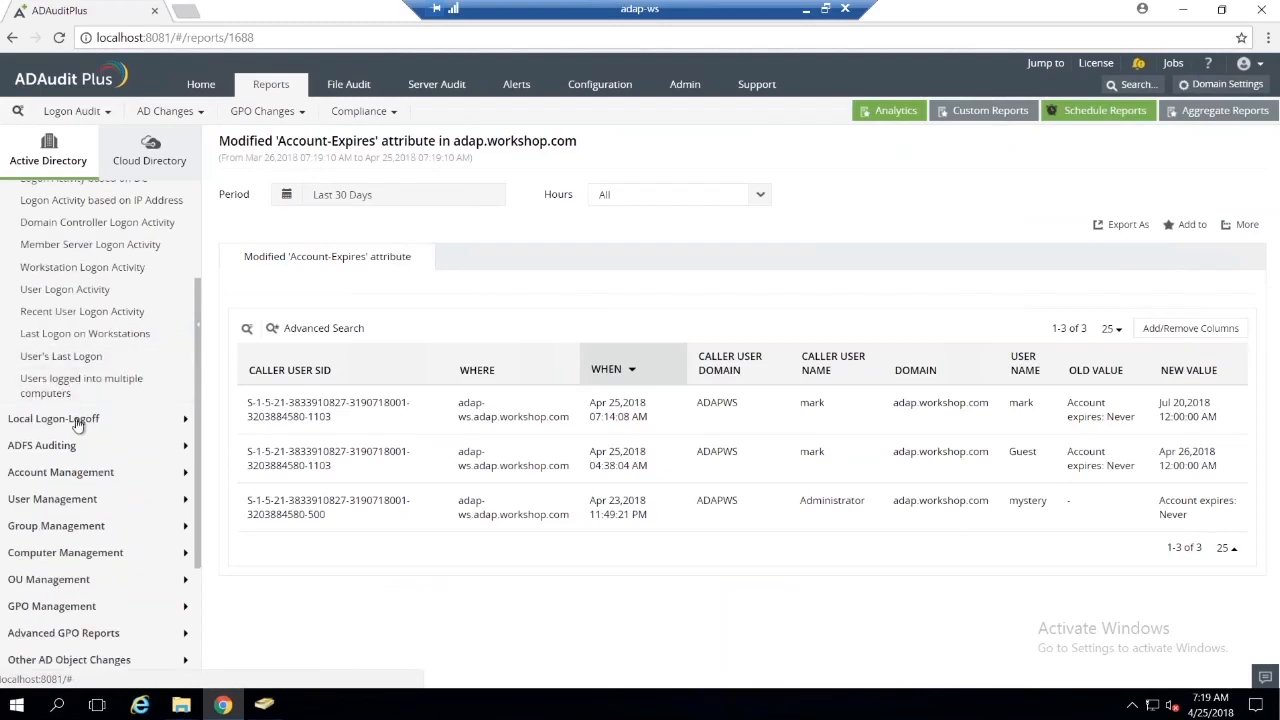
left_click(80, 420)
scroll(85, 348, "up", 2)
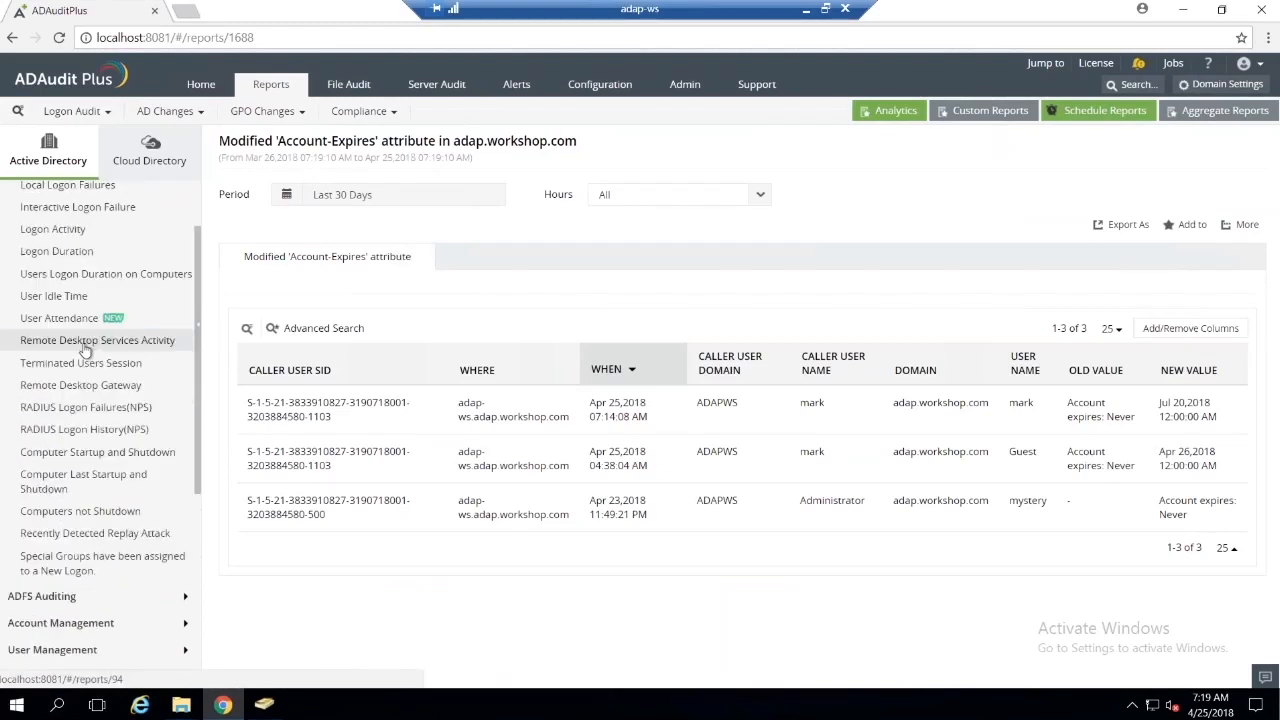
Step: Show the User Attendance report for the ninth listed domain user, and open the Remote Desktop Services Activity report
left_click(143, 326)
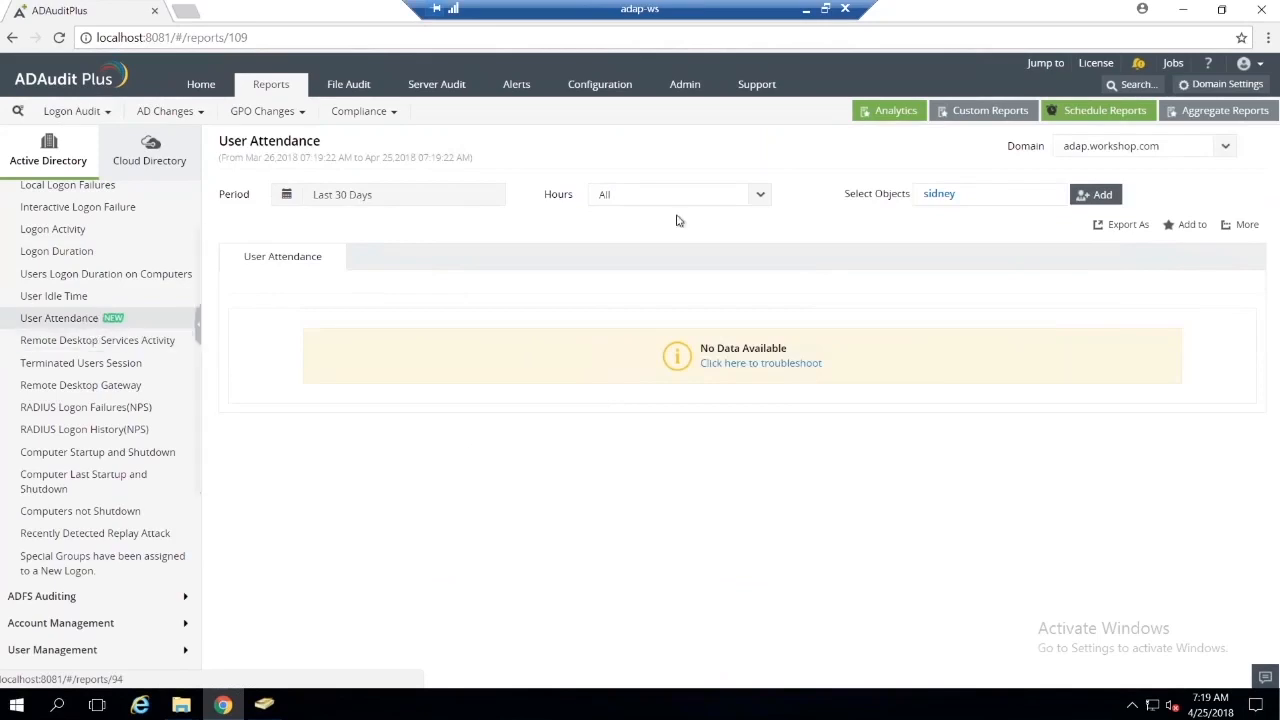
left_click(1088, 195)
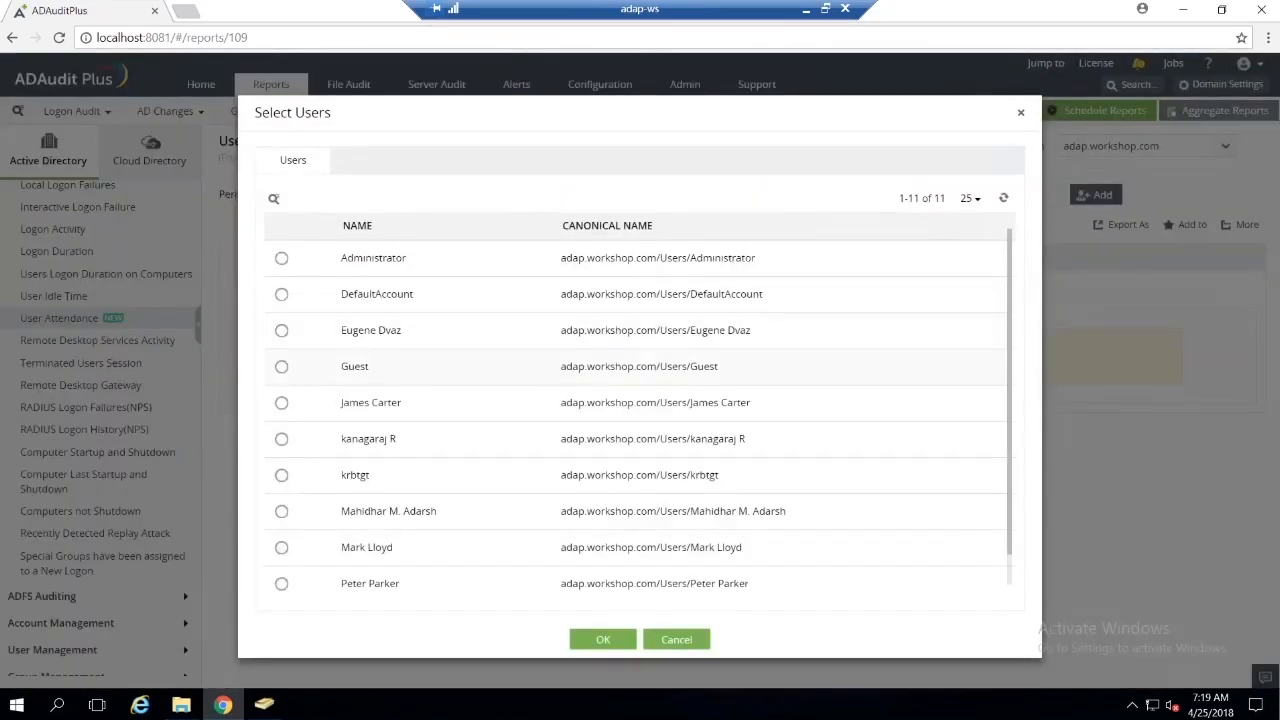
left_click(331, 560)
left_click(592, 640)
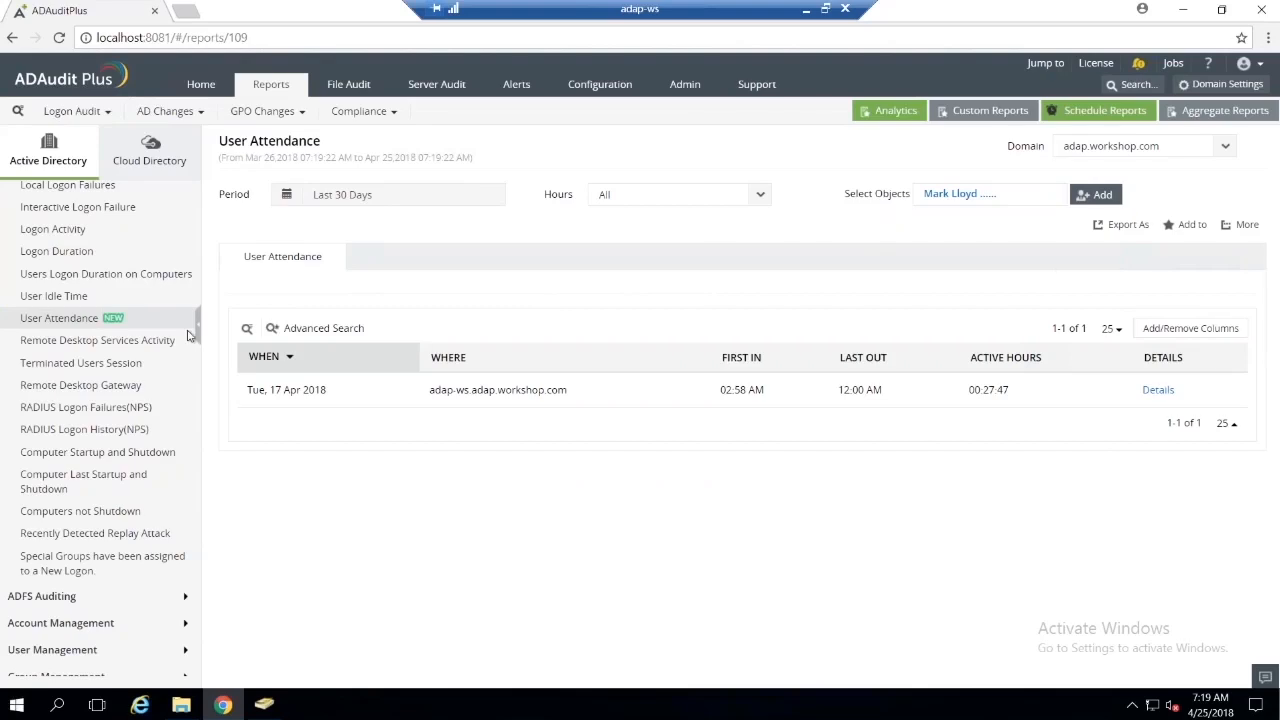
left_click(134, 338)
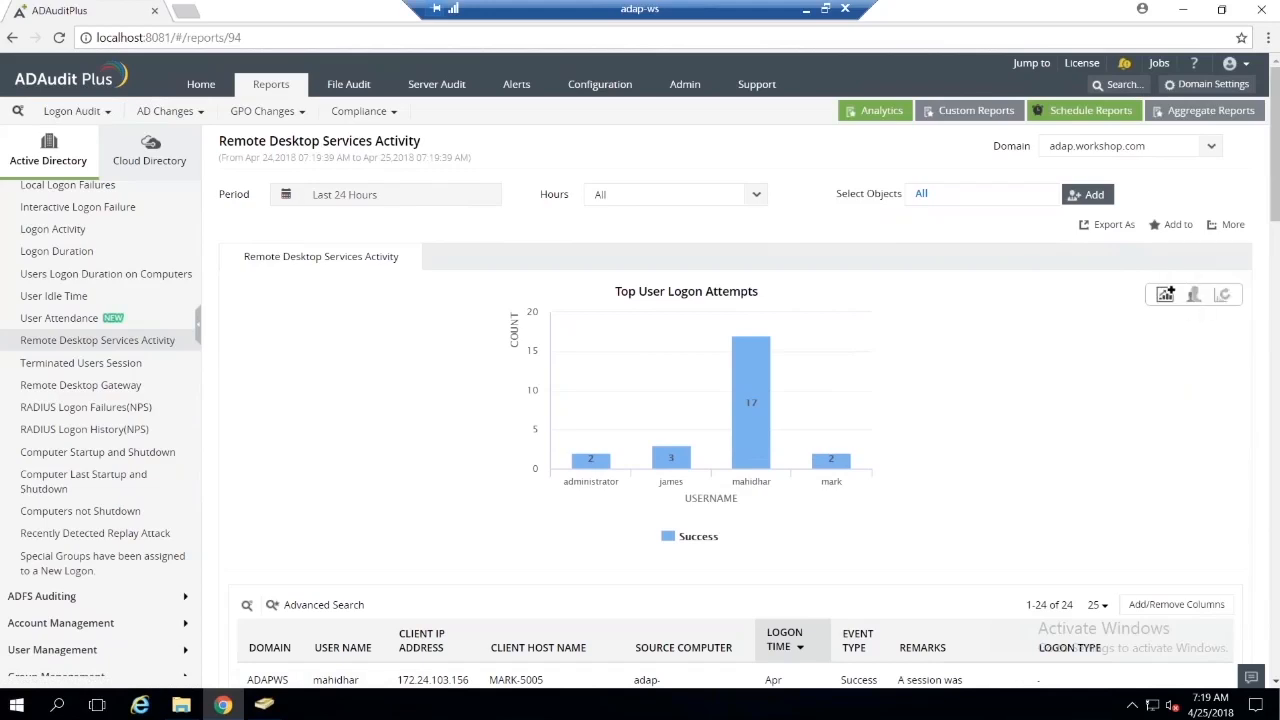
Step: Add the Top User Logon Attempts graph to the dashboard with the time interval Last One day & Two day
left_click(1165, 298)
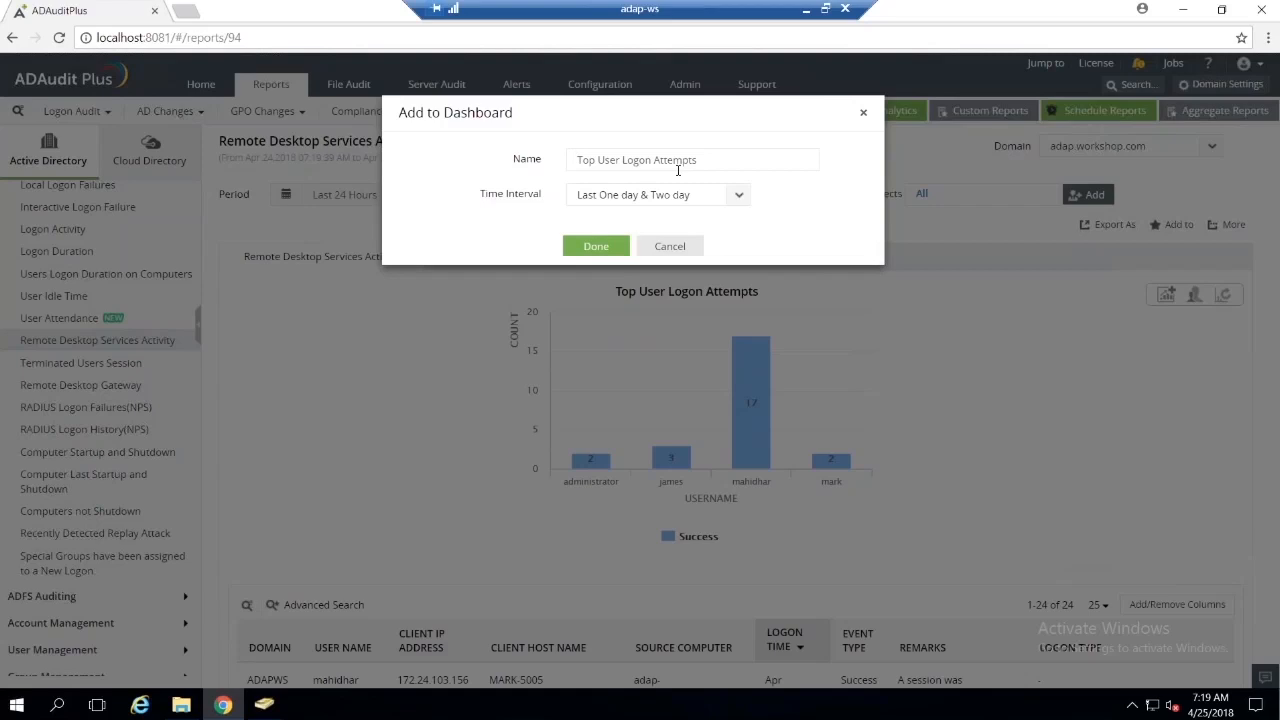
left_click(738, 195)
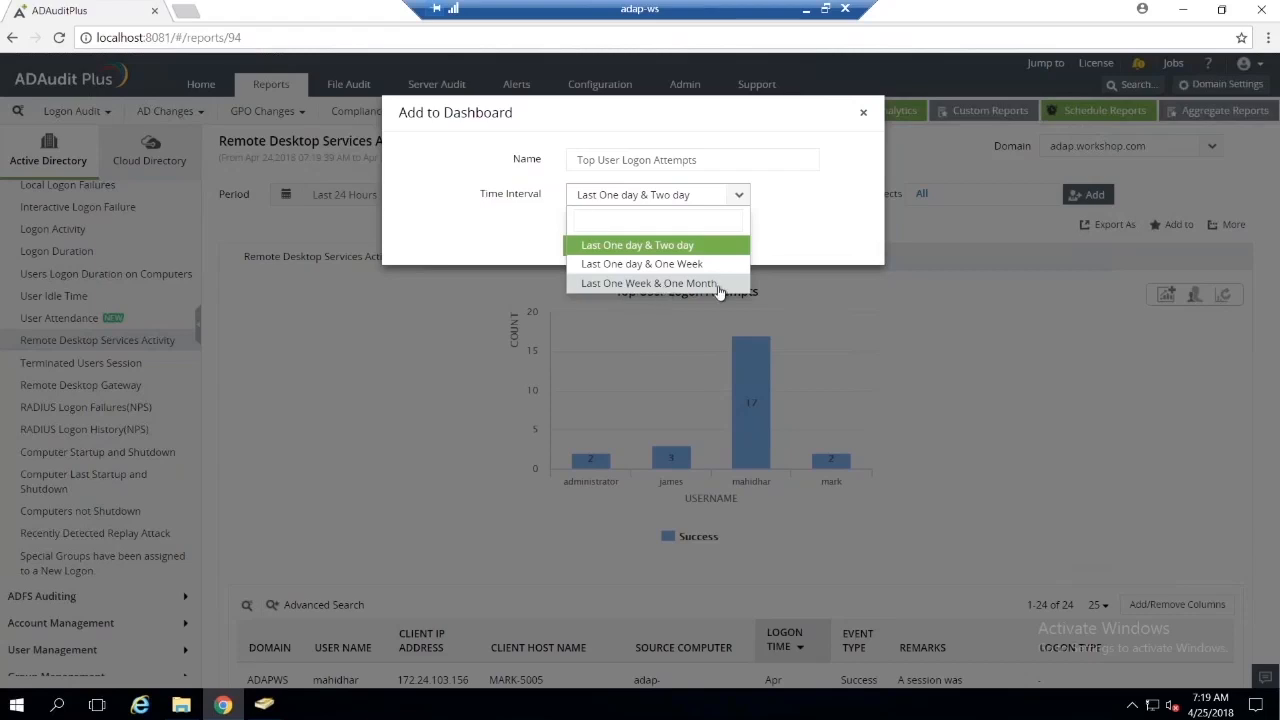
left_click(678, 252)
left_click(613, 252)
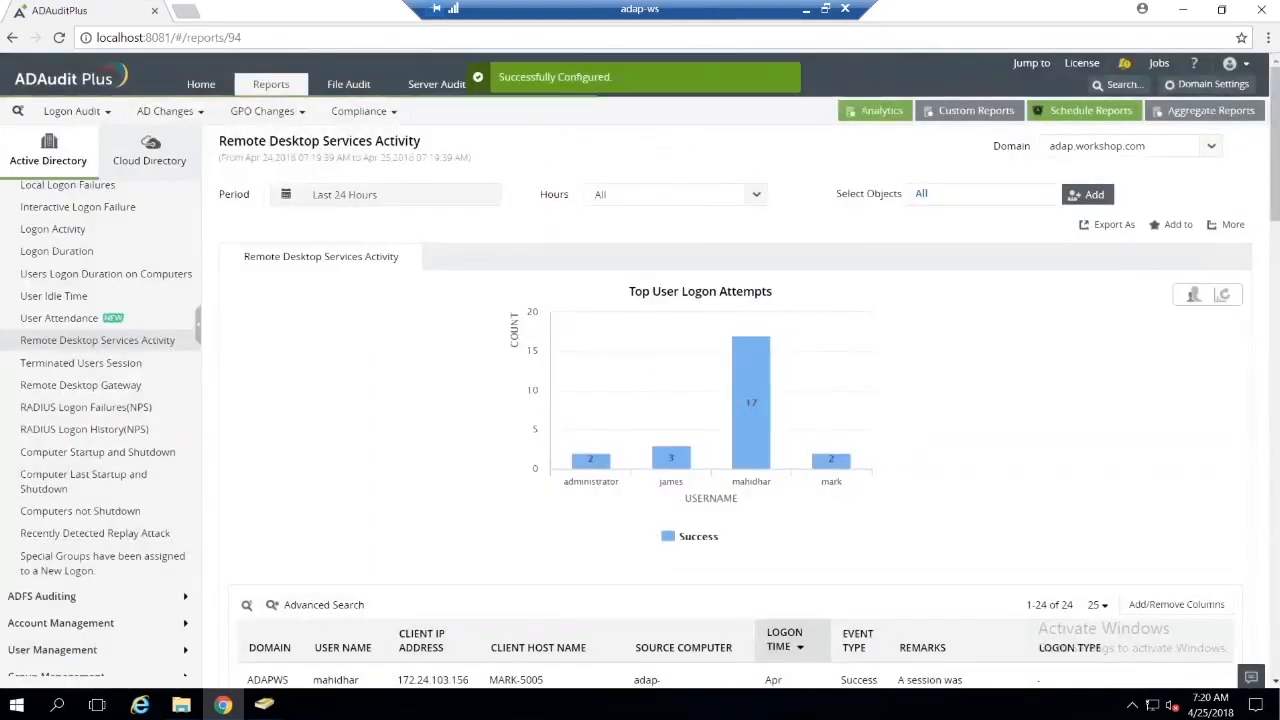
Step: Open the Home dashboard and refresh the Top User Logon Attempts graph to load its data
left_click(201, 84)
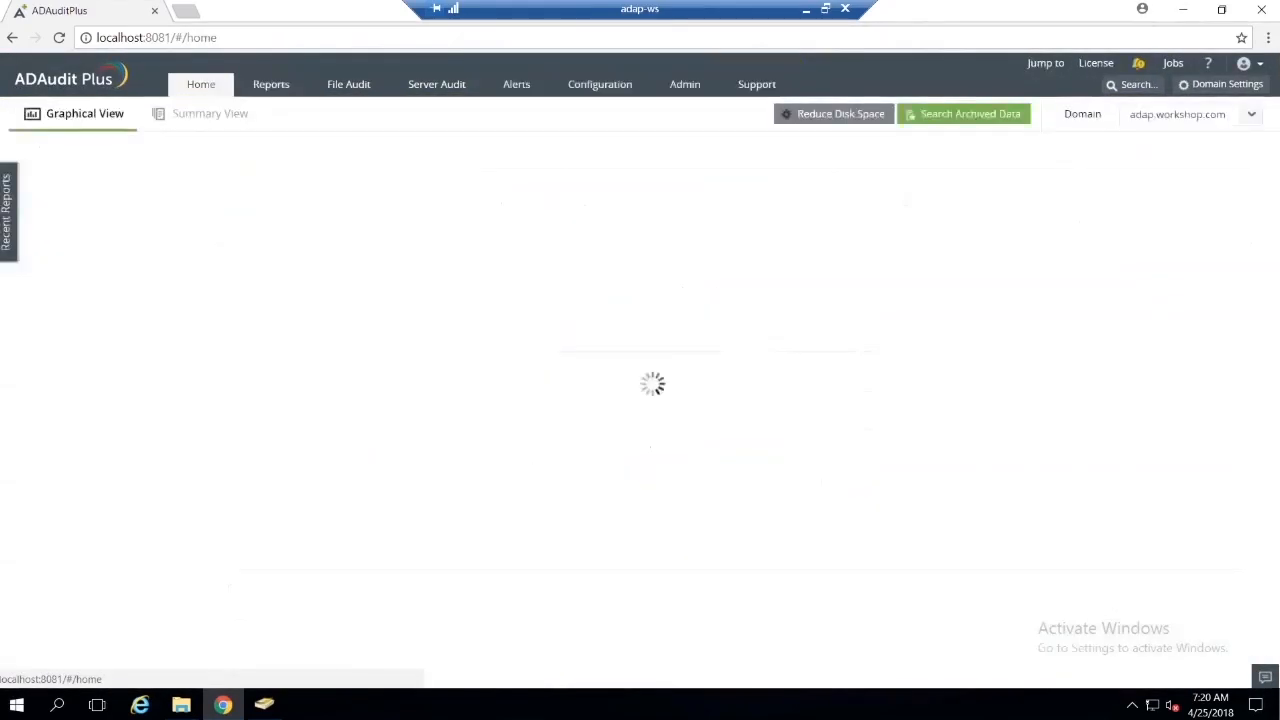
scroll(590, 329, "down", 5)
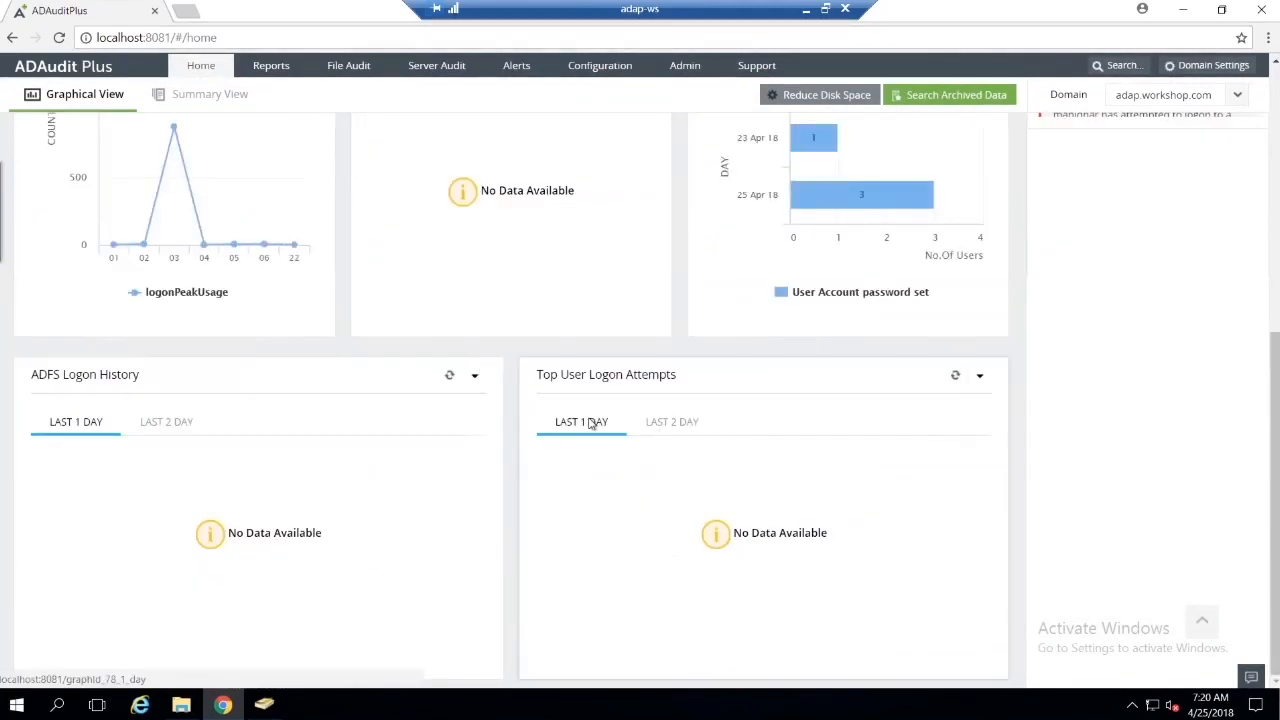
scroll(606, 414, "up", 2)
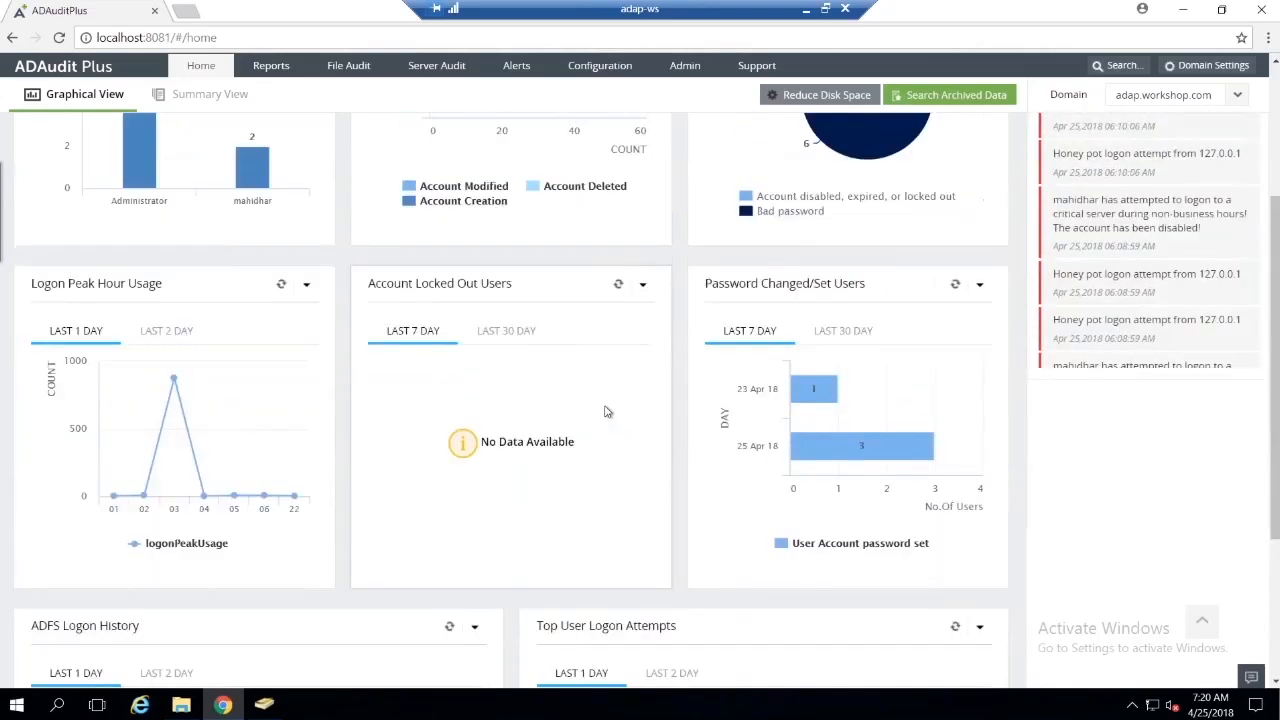
scroll(606, 412, "up", 3)
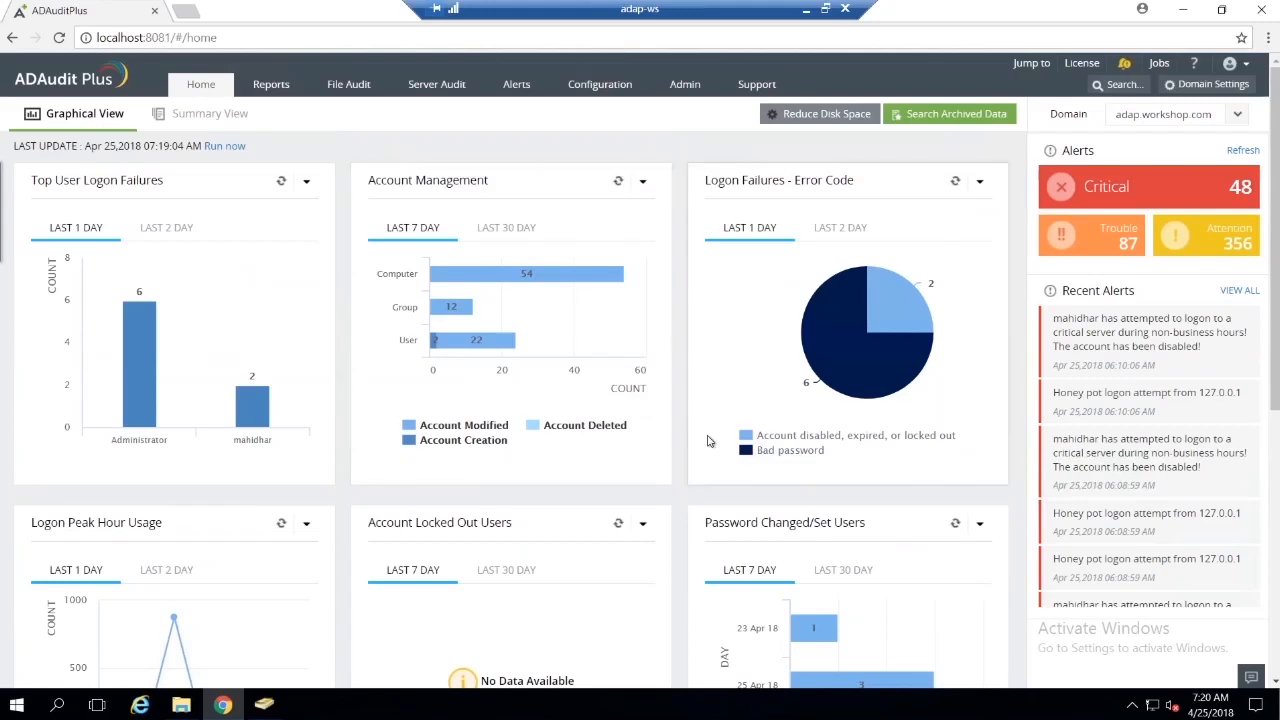
right_click(561, 521)
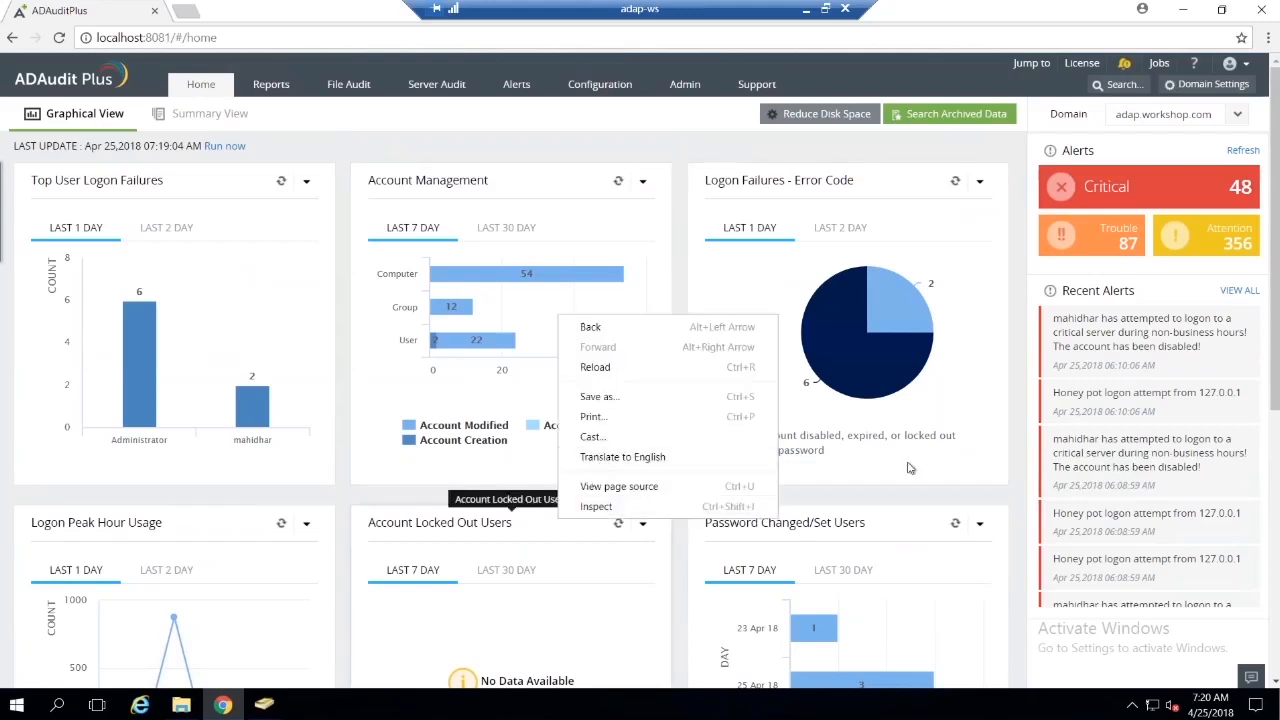
left_click(985, 500)
scroll(985, 500, "down", 4)
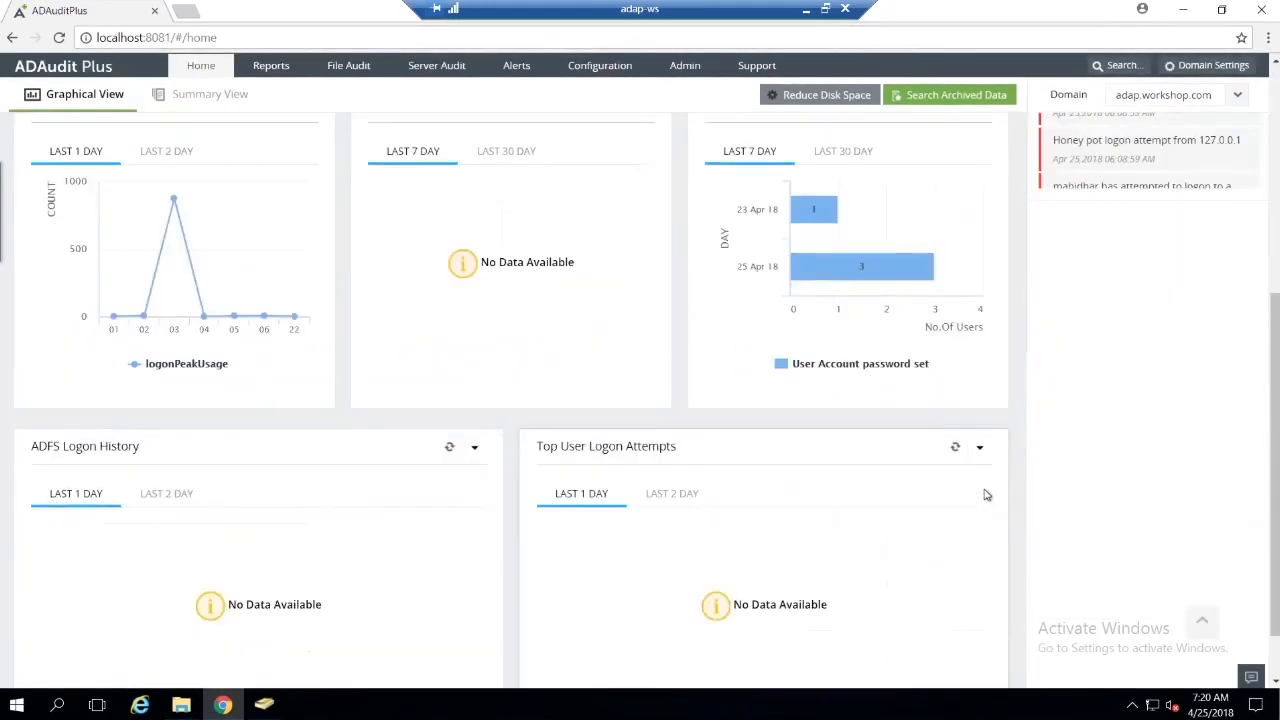
left_click(957, 449)
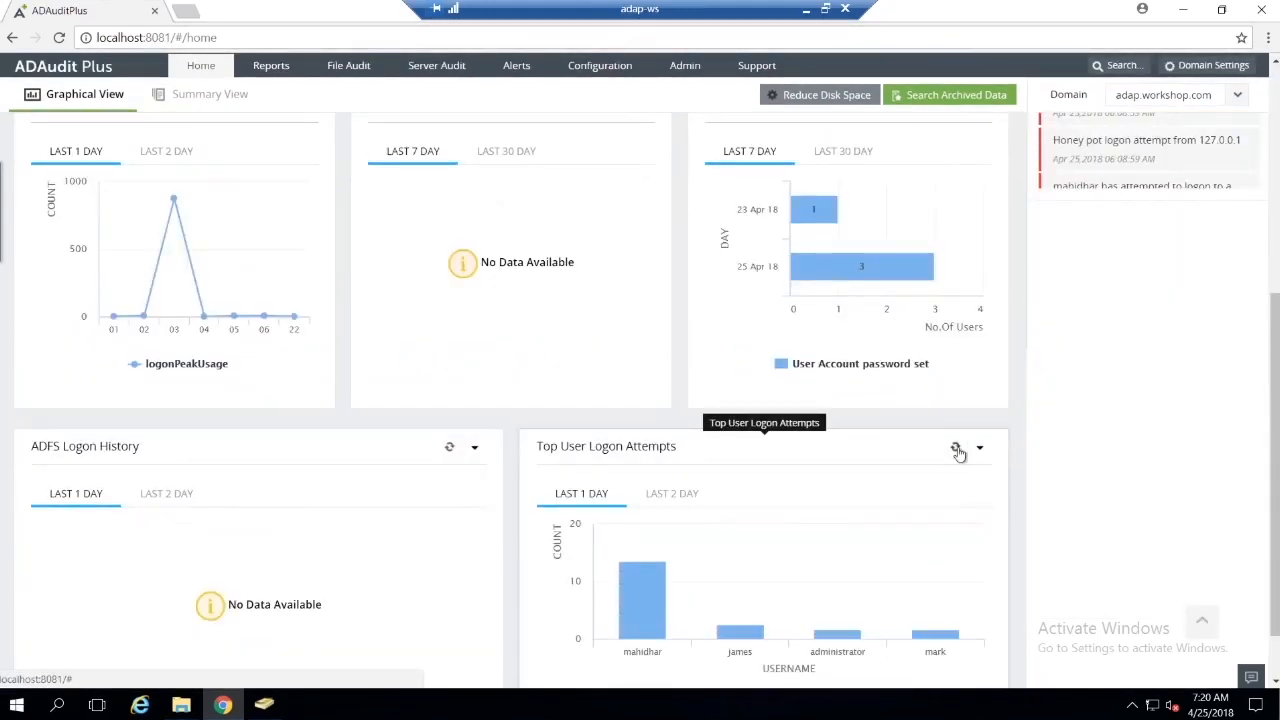
scroll(968, 442, "down", 1)
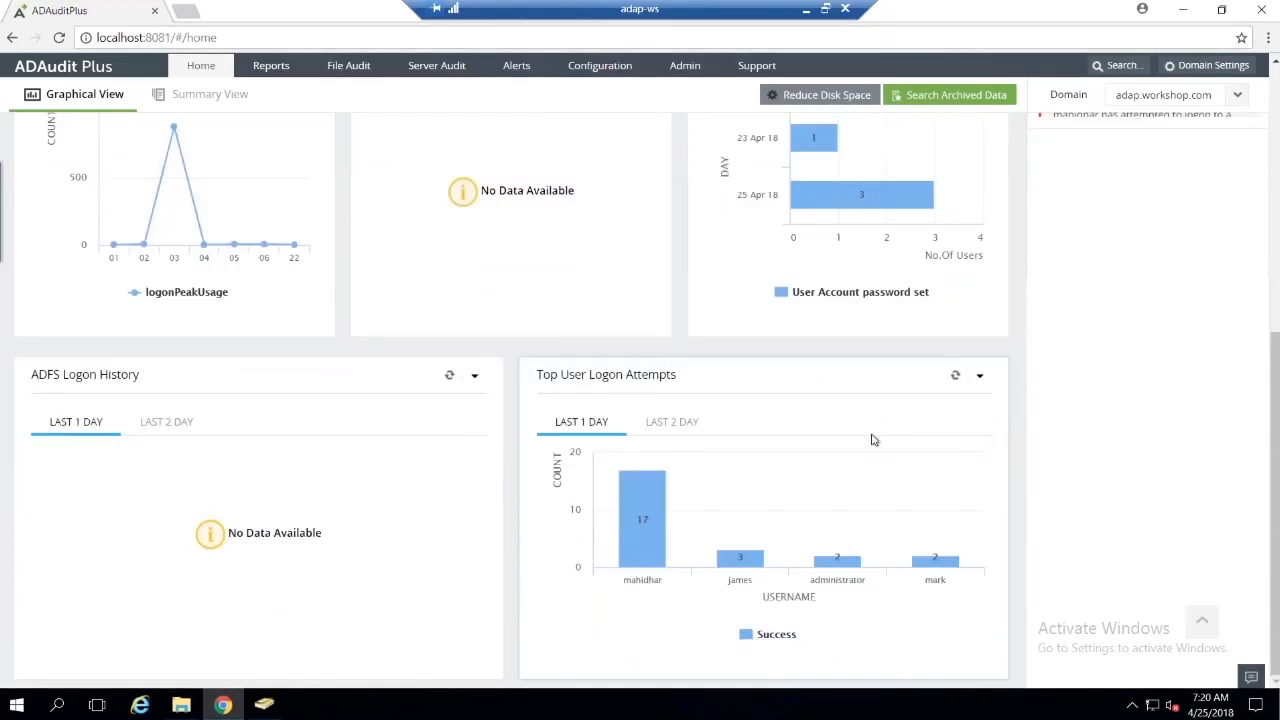
scroll(872, 440, "up", 5)
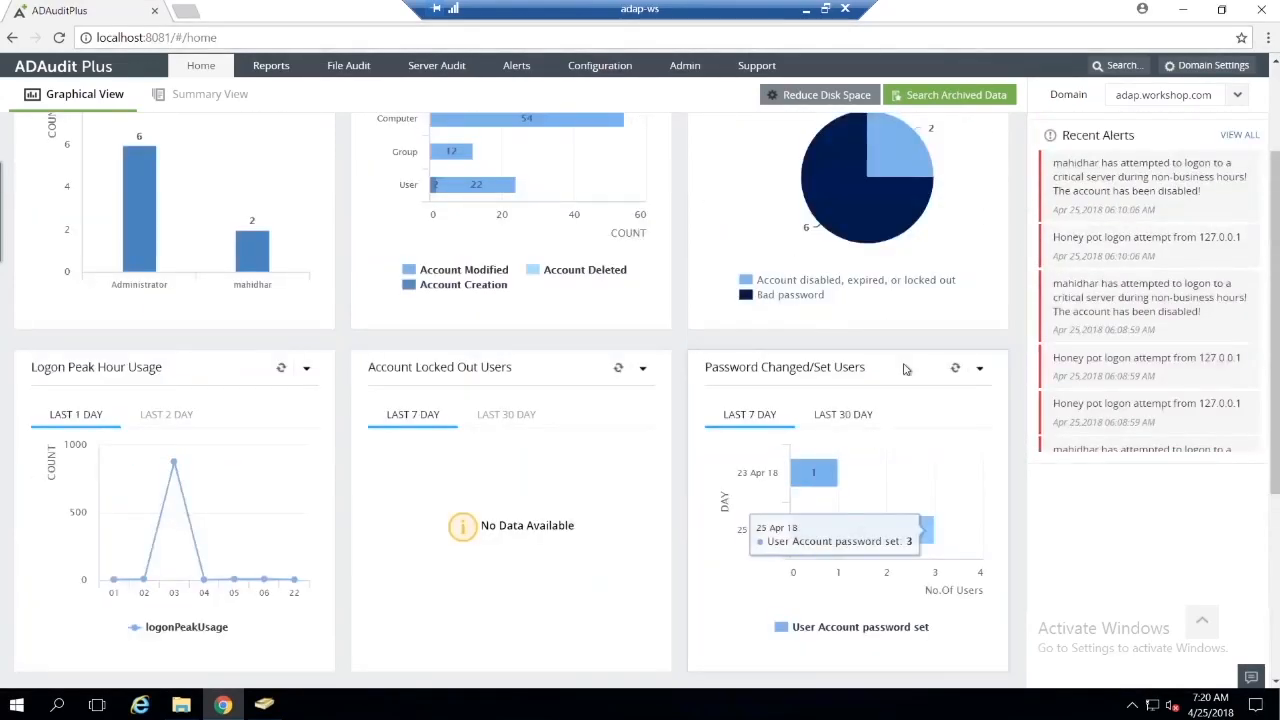
Step: Show the Agenda slide outside the remote session and return to the Home dashboard
left_click(805, 10)
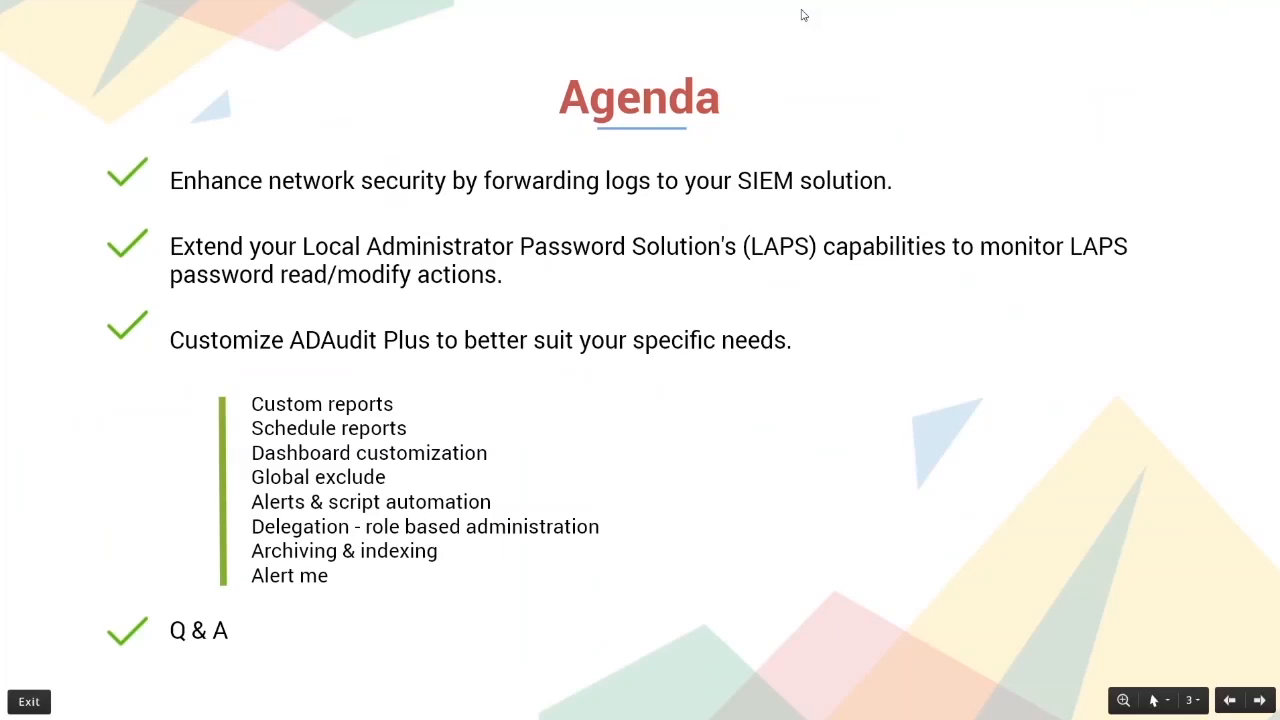
key("alt+Tab")
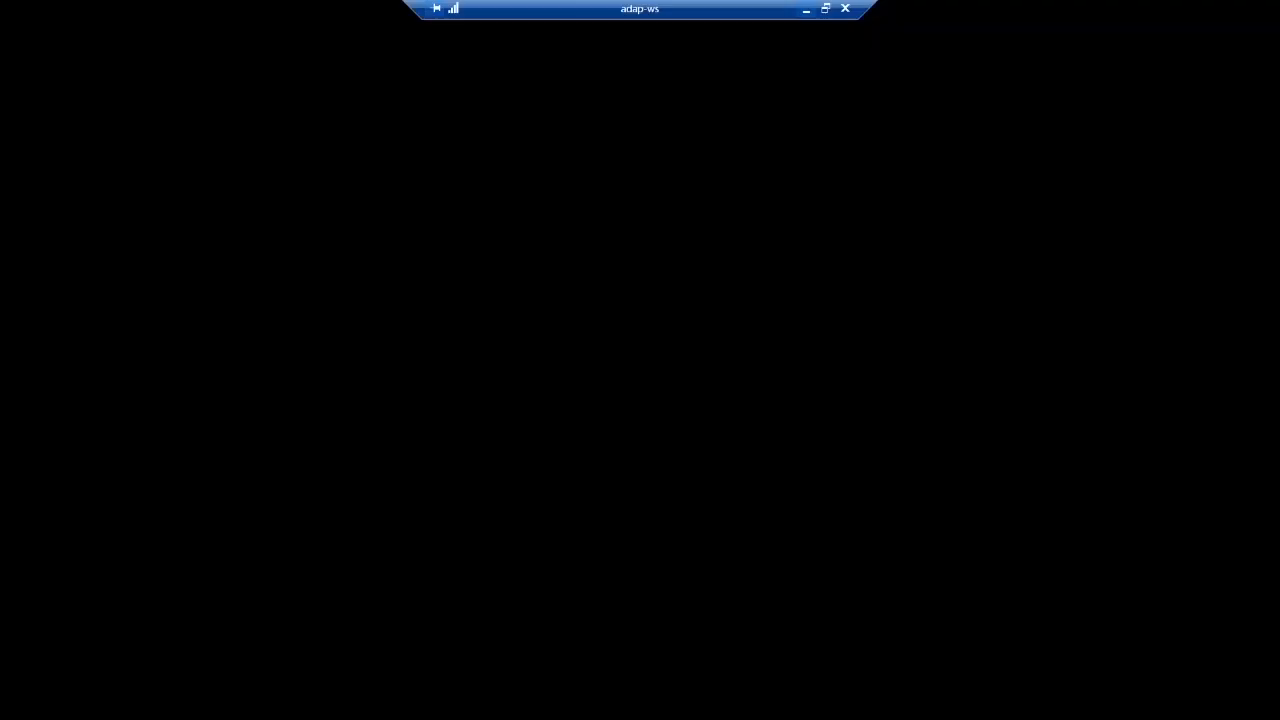
scroll(815, 340, "up", 2)
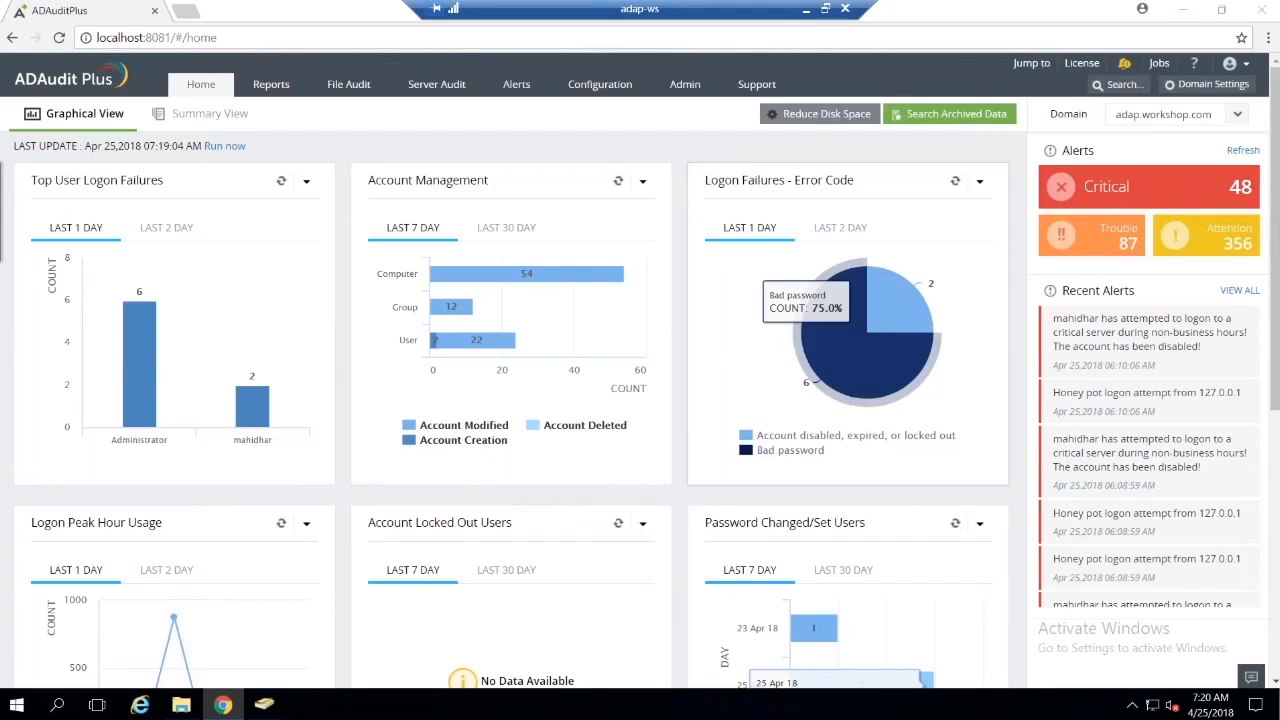
Step: Search across the product for "global" and open Global Exclude Configuration
key("ctrl+space")
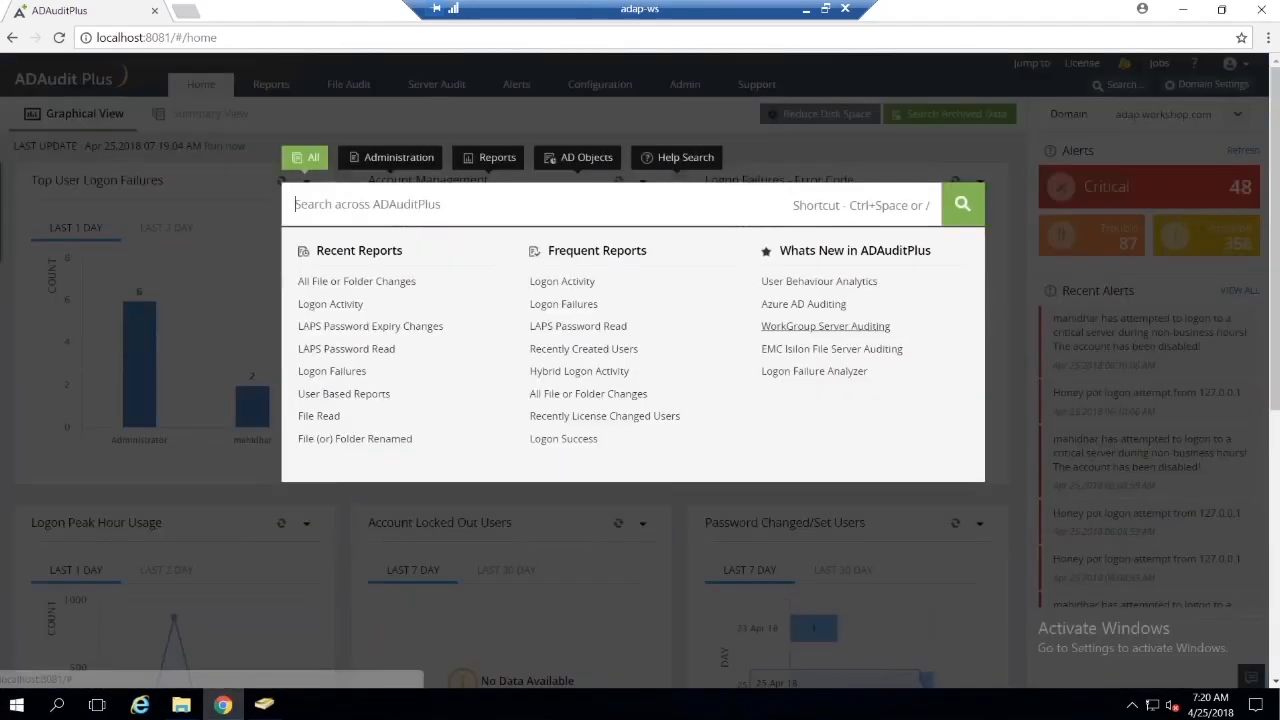
type("global")
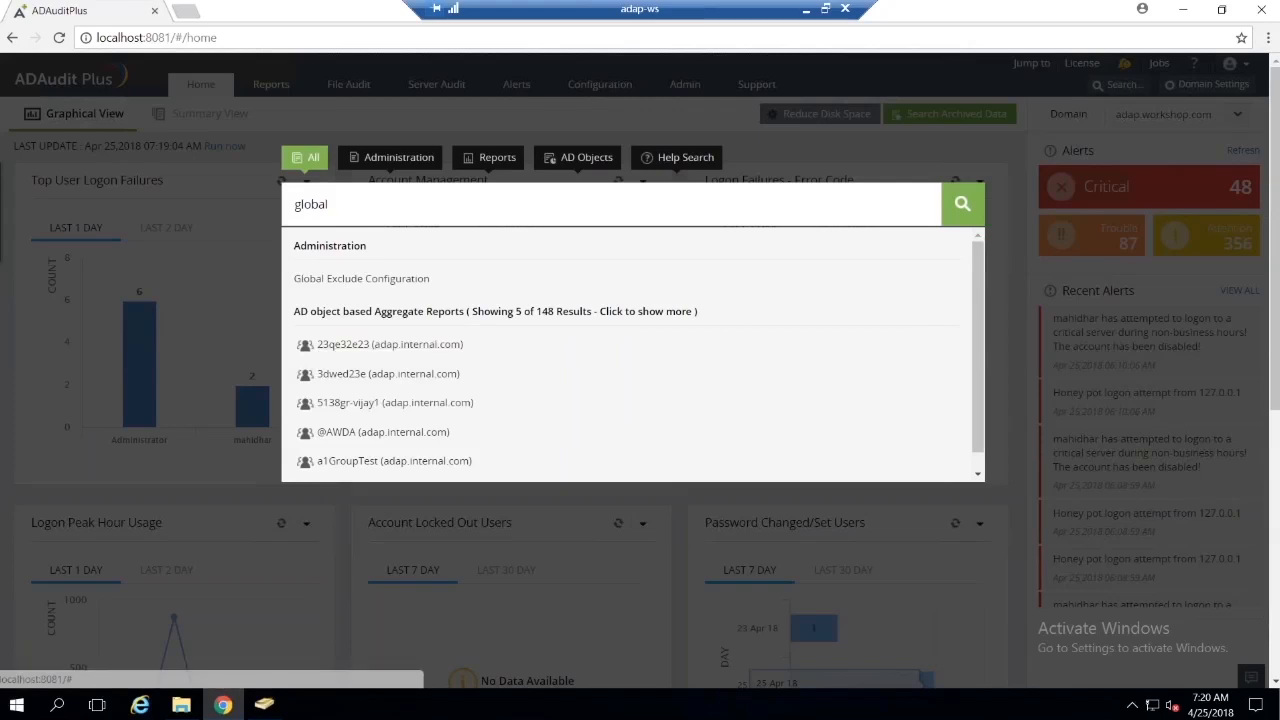
left_click(402, 281)
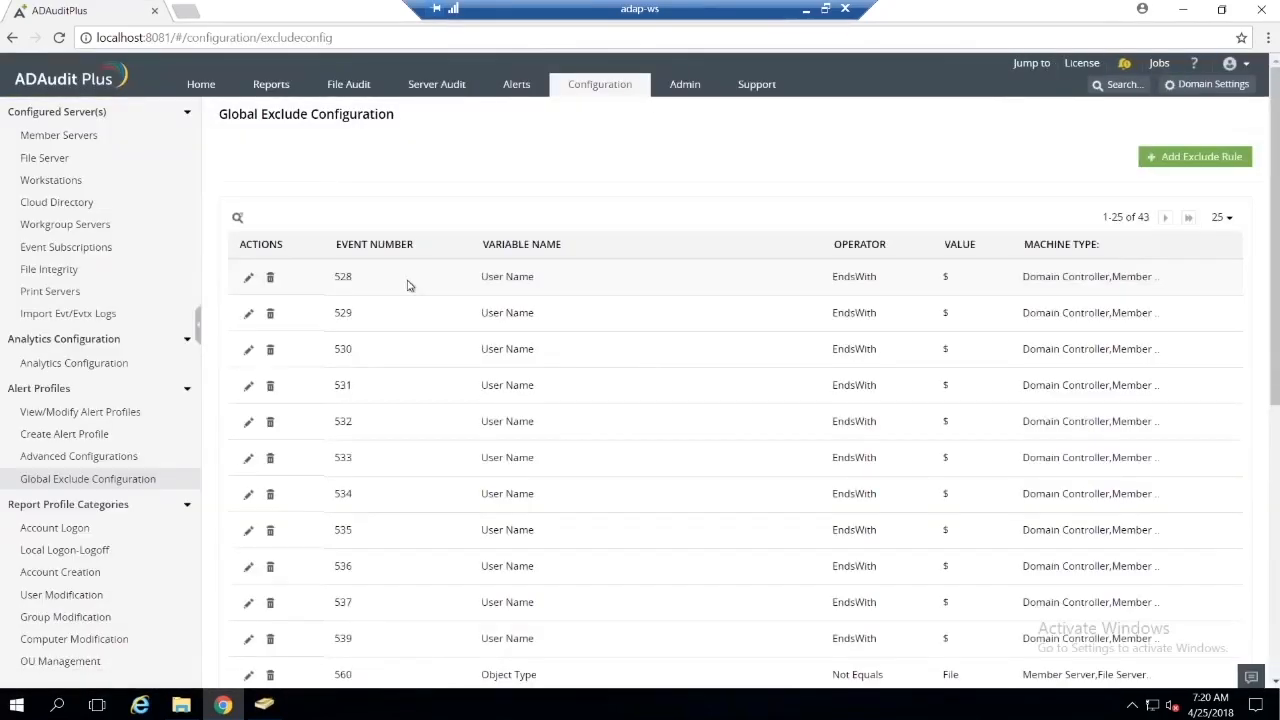
Step: Start a new exclude rule and enter 4624 as its event number
left_click(1172, 164)
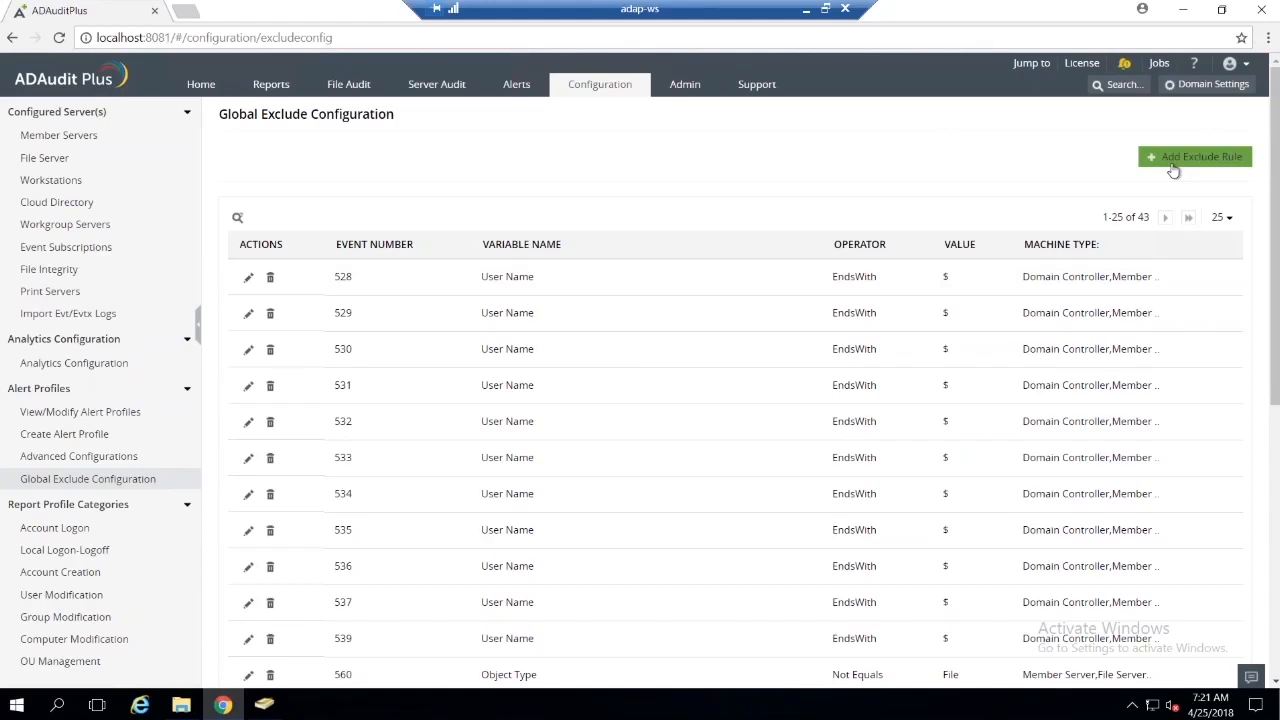
left_click(1173, 168)
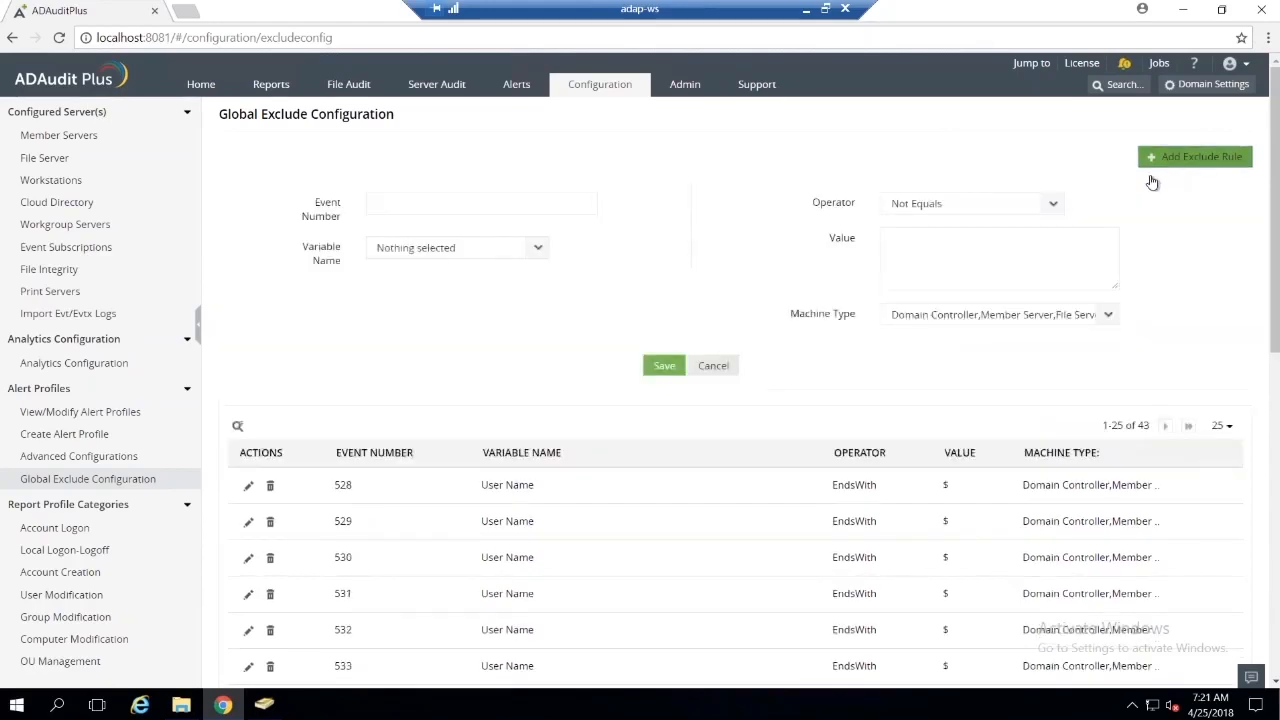
left_click(451, 197)
type("4")
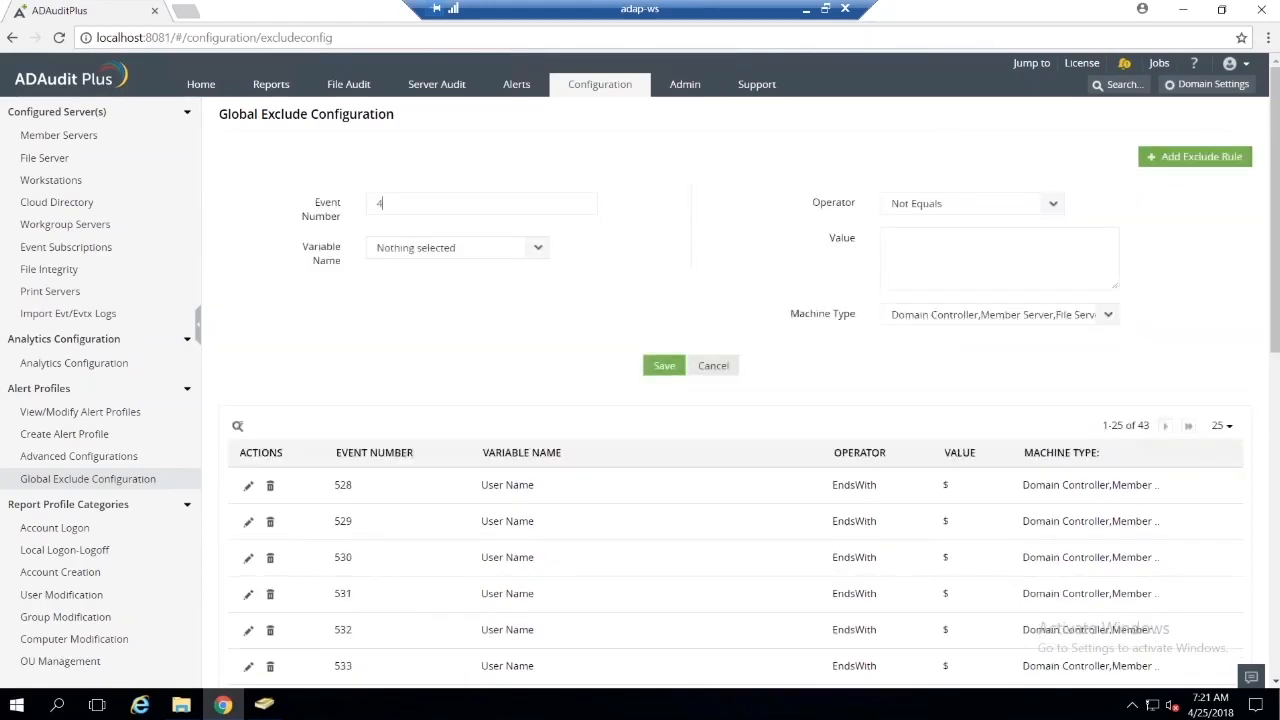
type("625")
type("4")
left_click(644, 242)
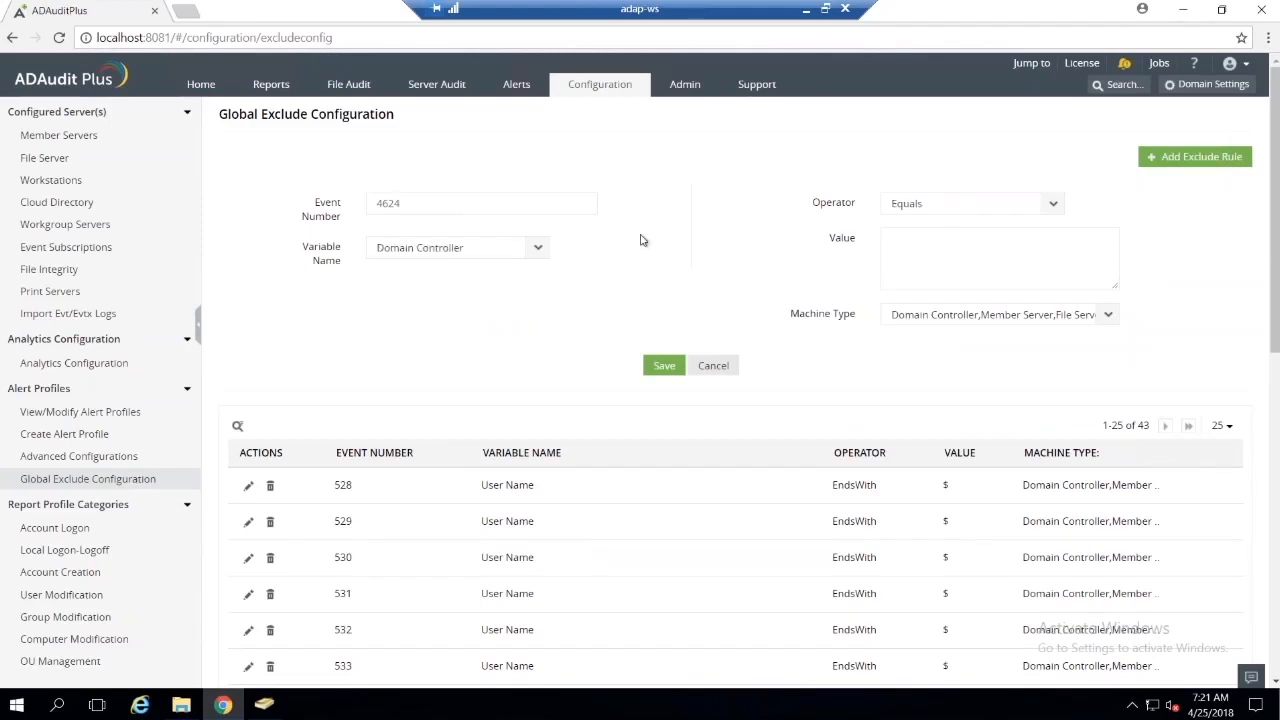
Step: Examine the variable names offered for event 4624 and the existing global exclude rules
left_click(550, 252)
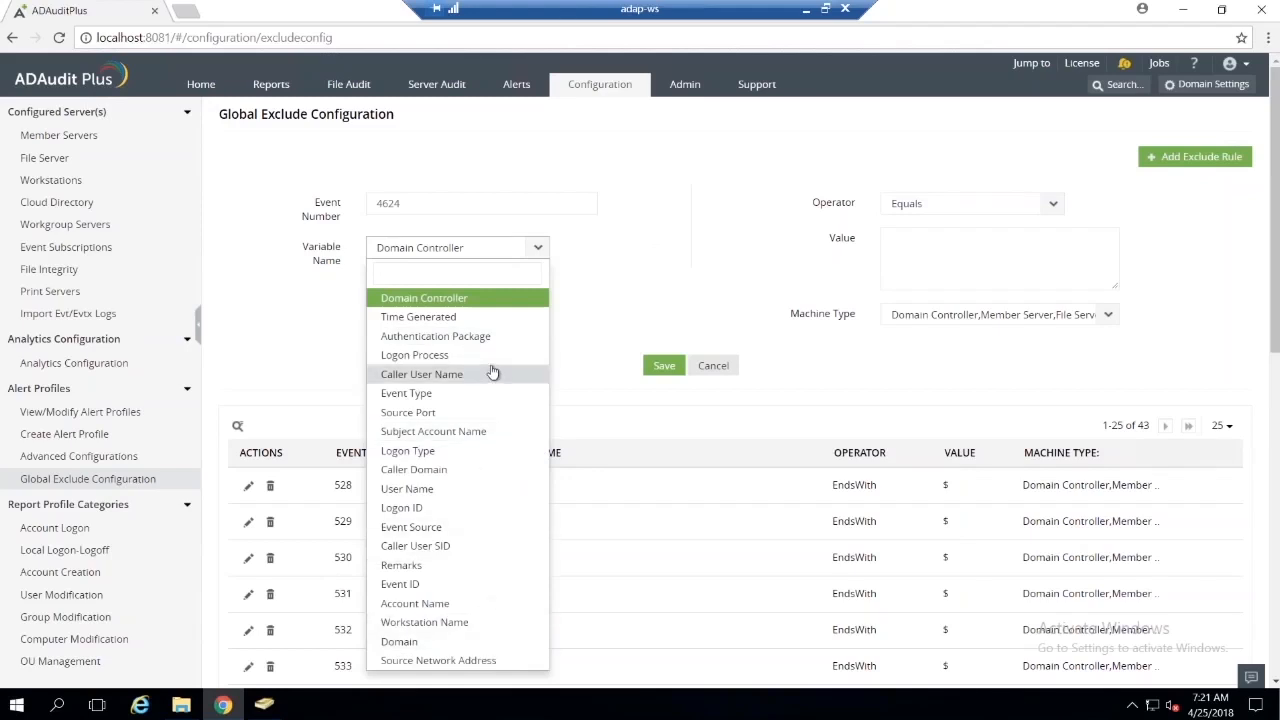
left_click(612, 286)
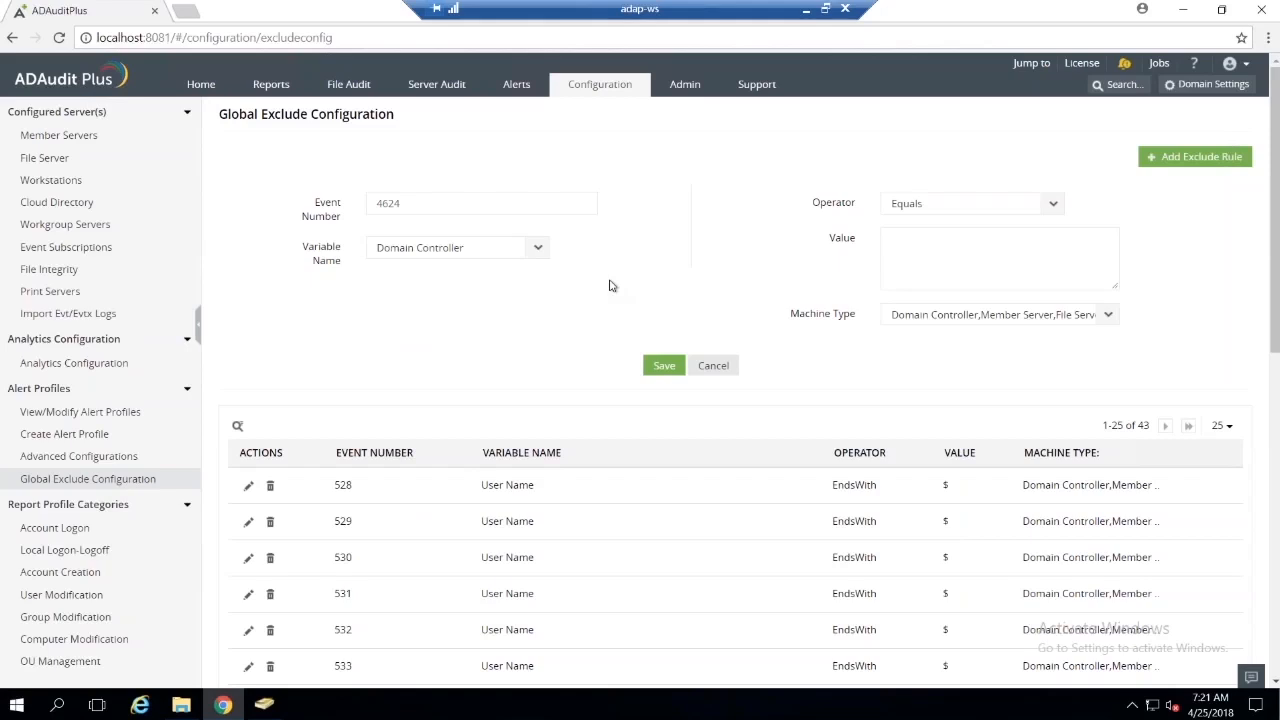
scroll(650, 385, "down", 3)
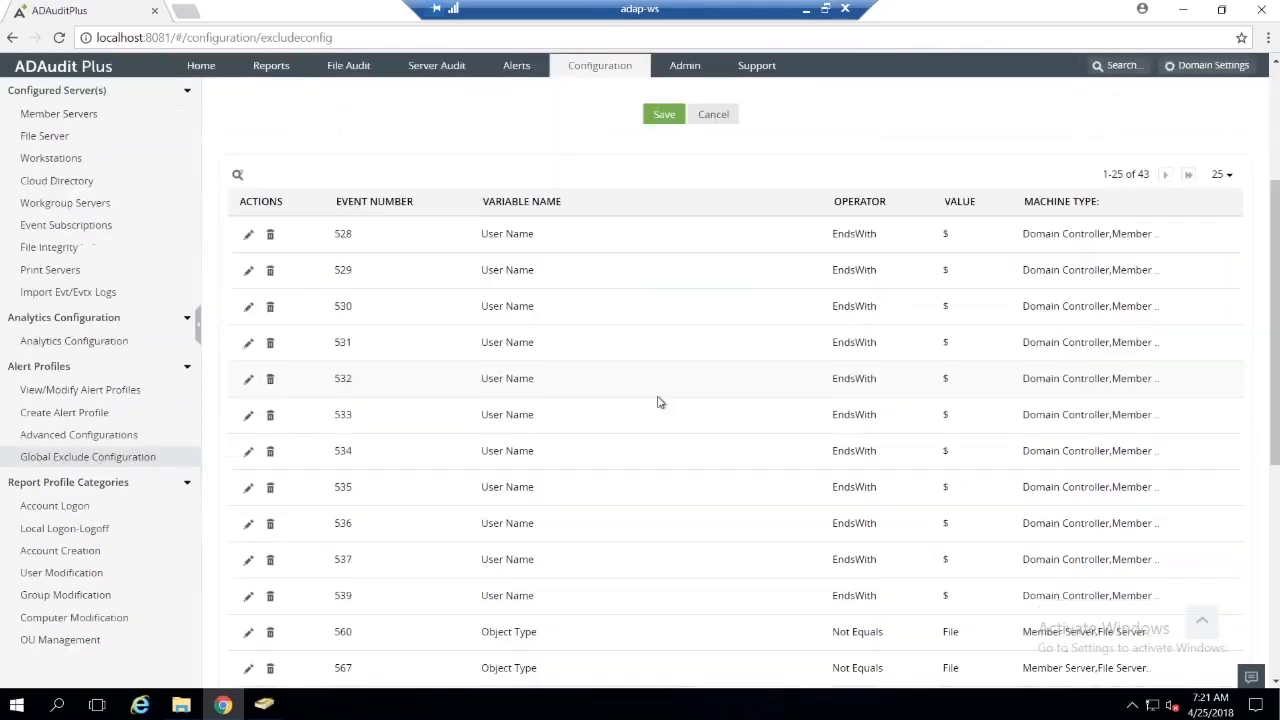
scroll(660, 402, "down", 2)
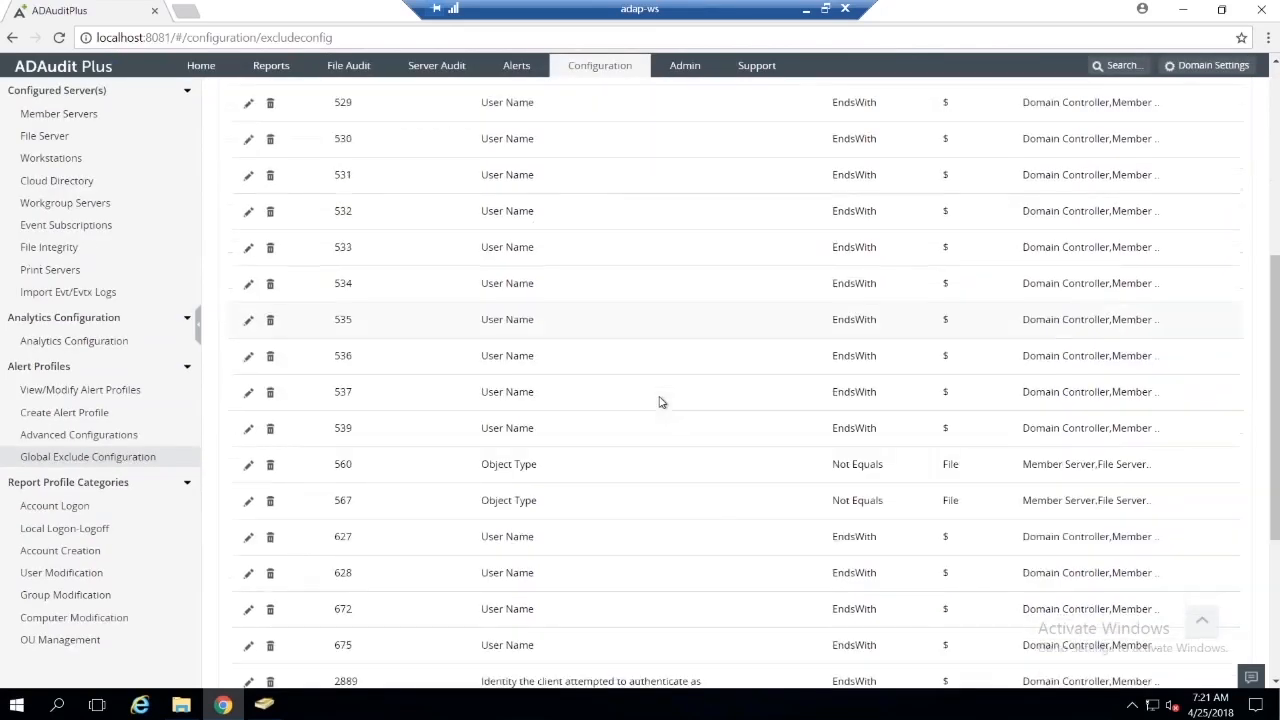
scroll(660, 402, "down", 1)
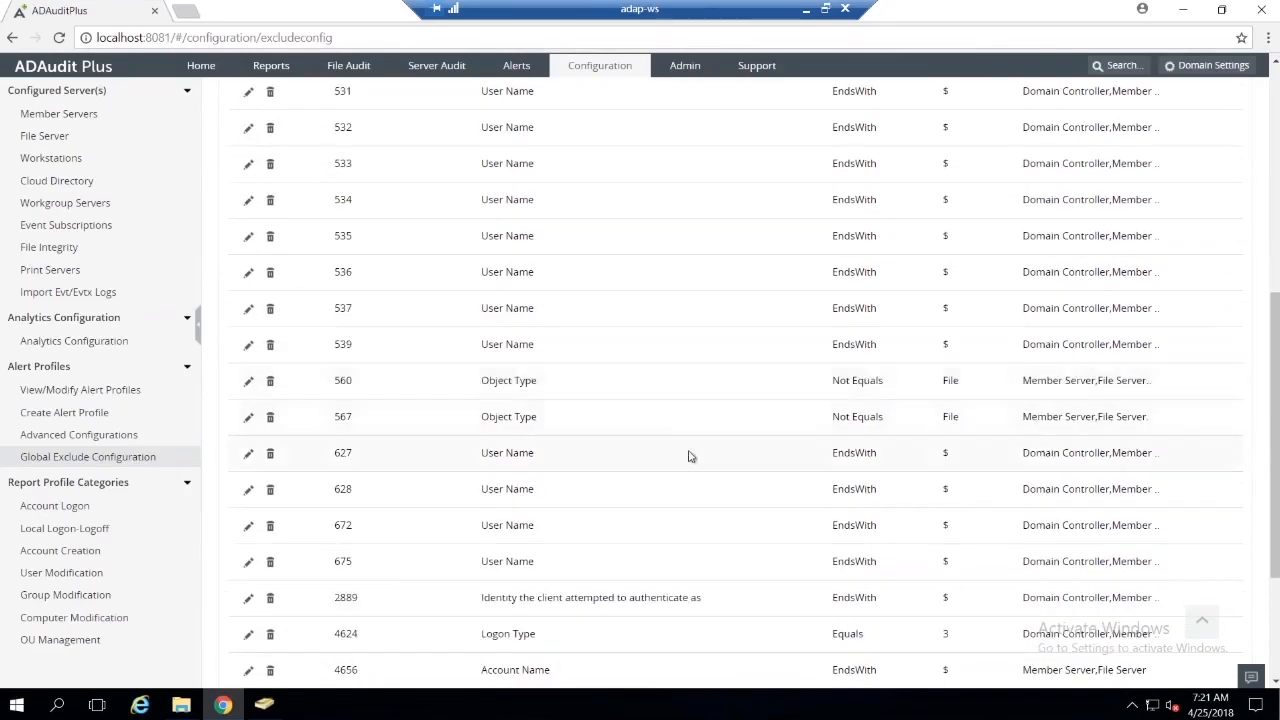
scroll(690, 460, "up", 6)
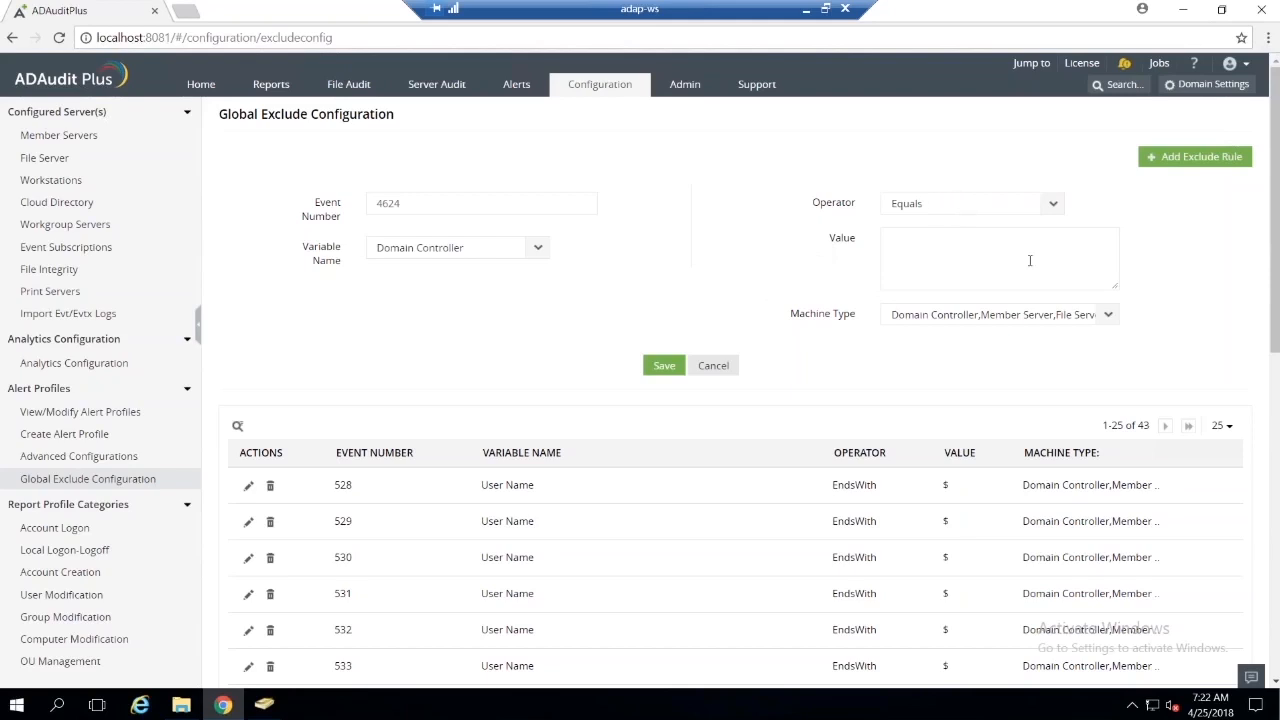
Step: Review the machine types available for the exclude rule and check the Agenda slide for the next topic
left_click(1110, 316)
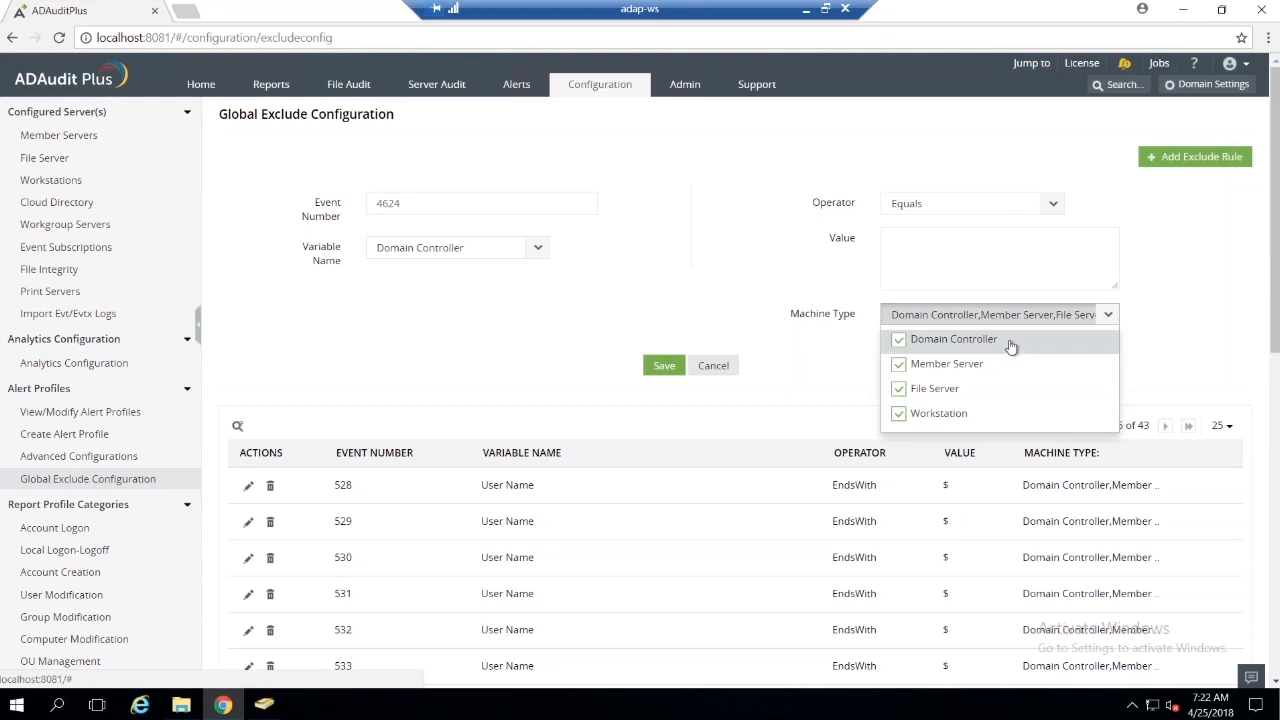
left_click(1088, 316)
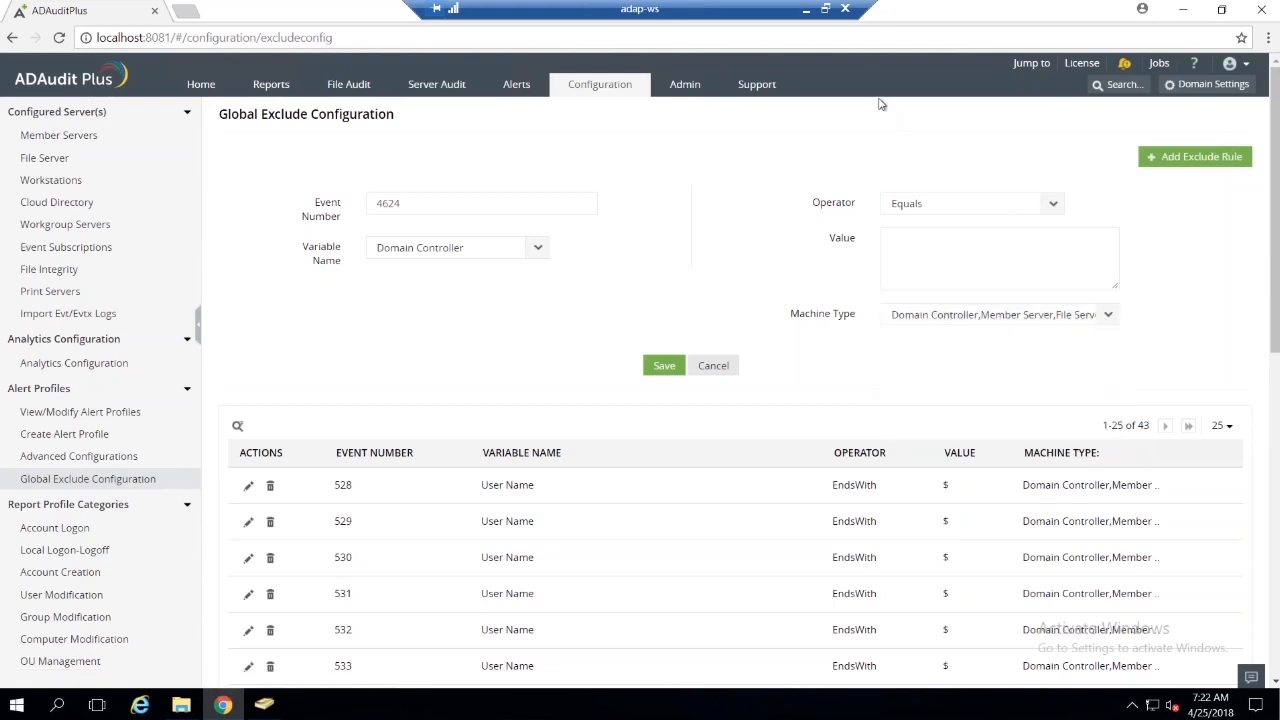
left_click(806, 8)
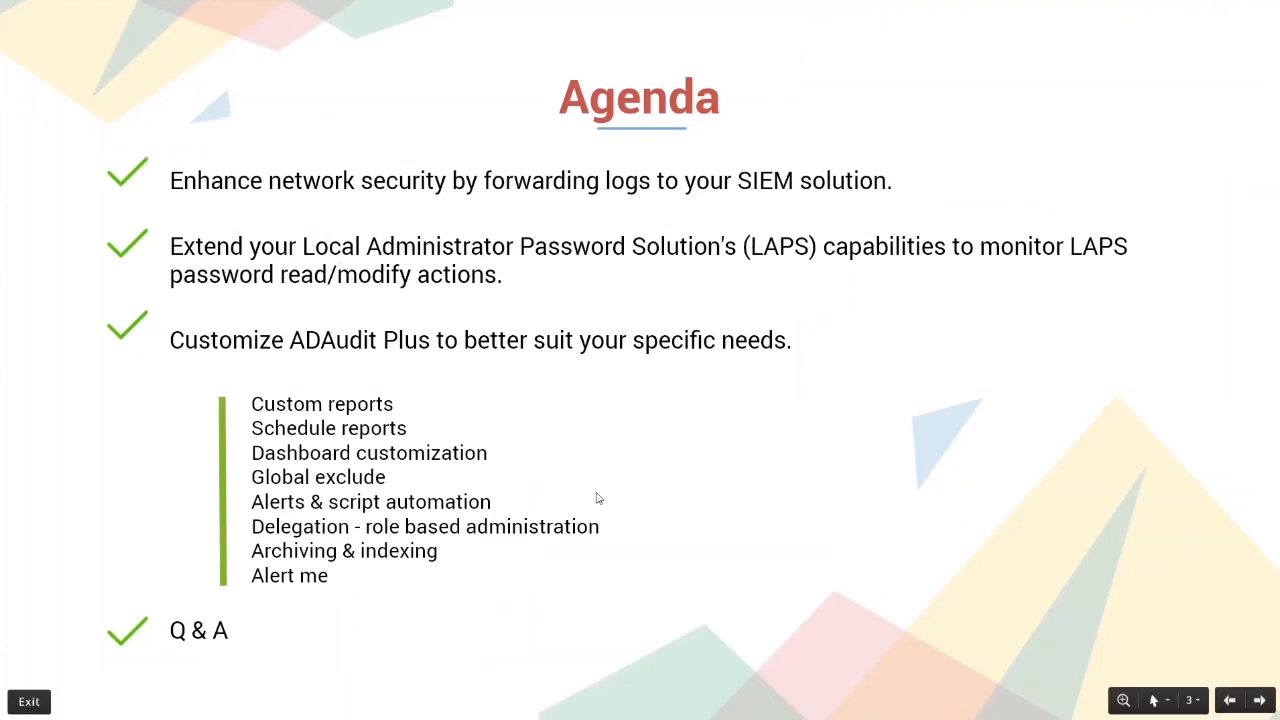
key("alt+Tab")
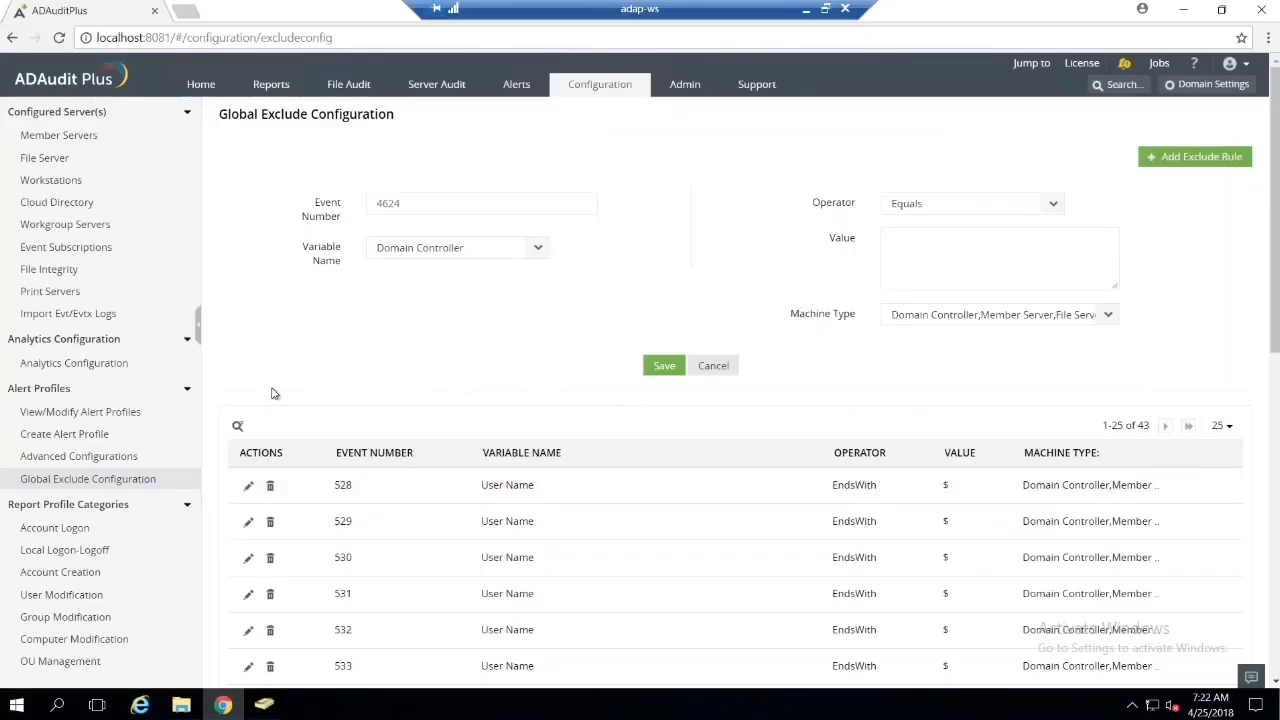
Step: Look over the All Alerts page and open the list of existing alert profiles for review
left_click(510, 88)
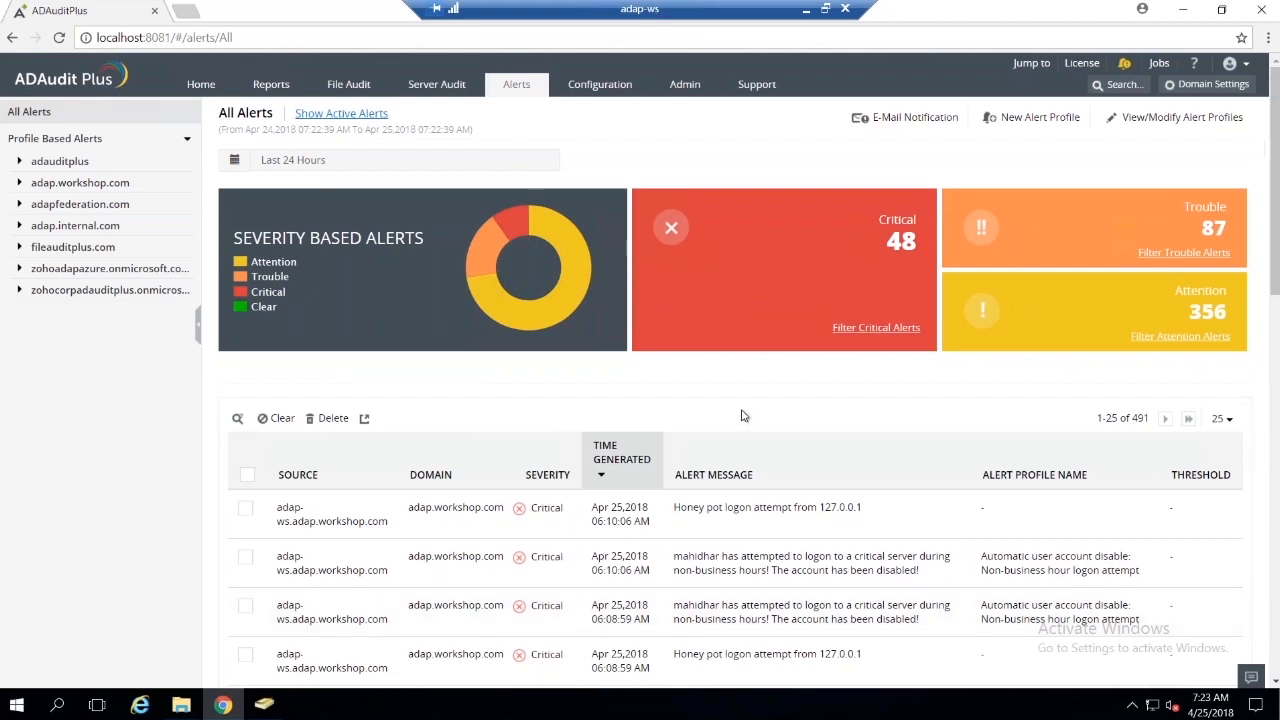
scroll(742, 410, "down", 5)
scroll(740, 412, "up", 5)
left_click(1160, 118)
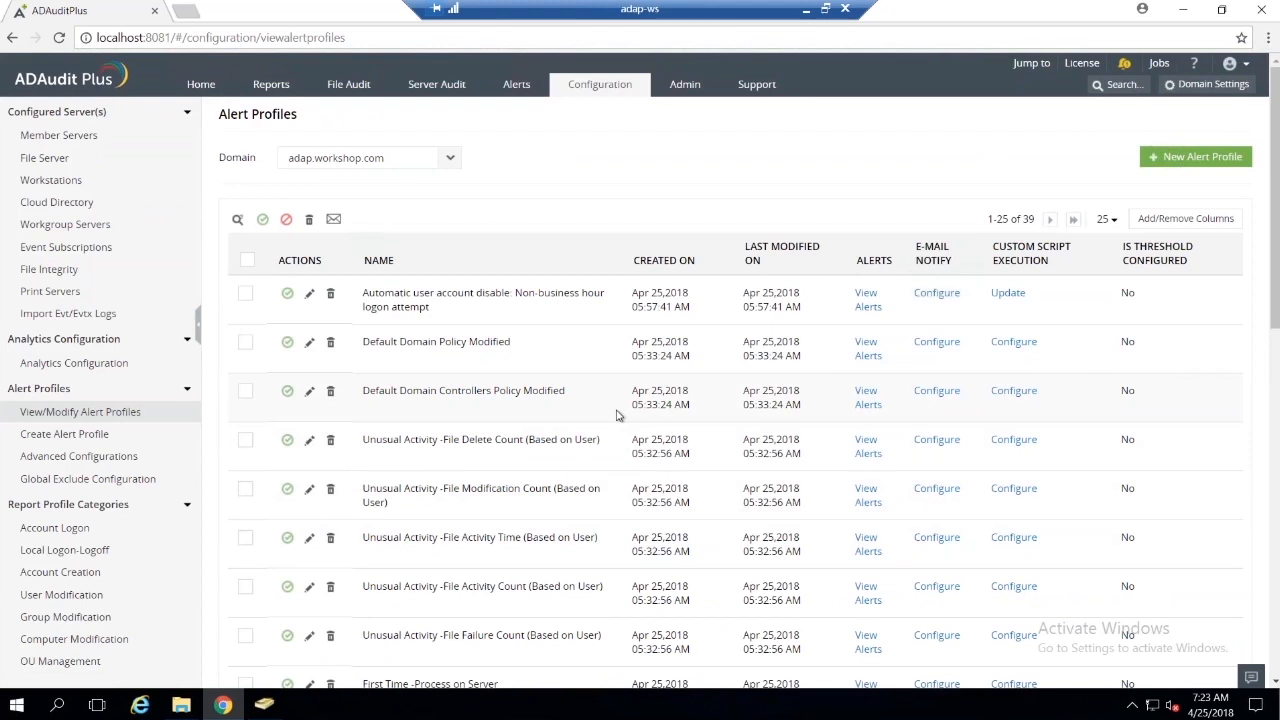
scroll(617, 415, "down", 10)
scroll(617, 415, "up", 10)
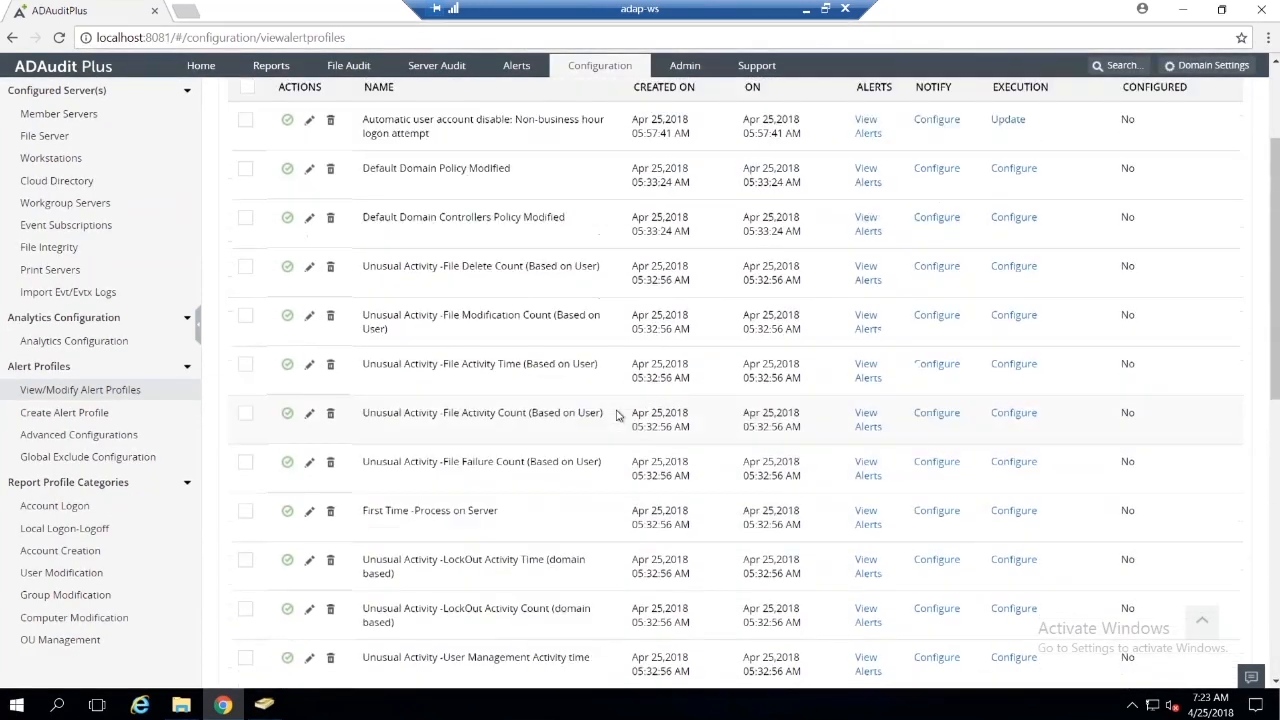
Step: Open the alert profile "Automatic user account disable: Non-business hour logon attempt" for modification
scroll(617, 415, "up", 3)
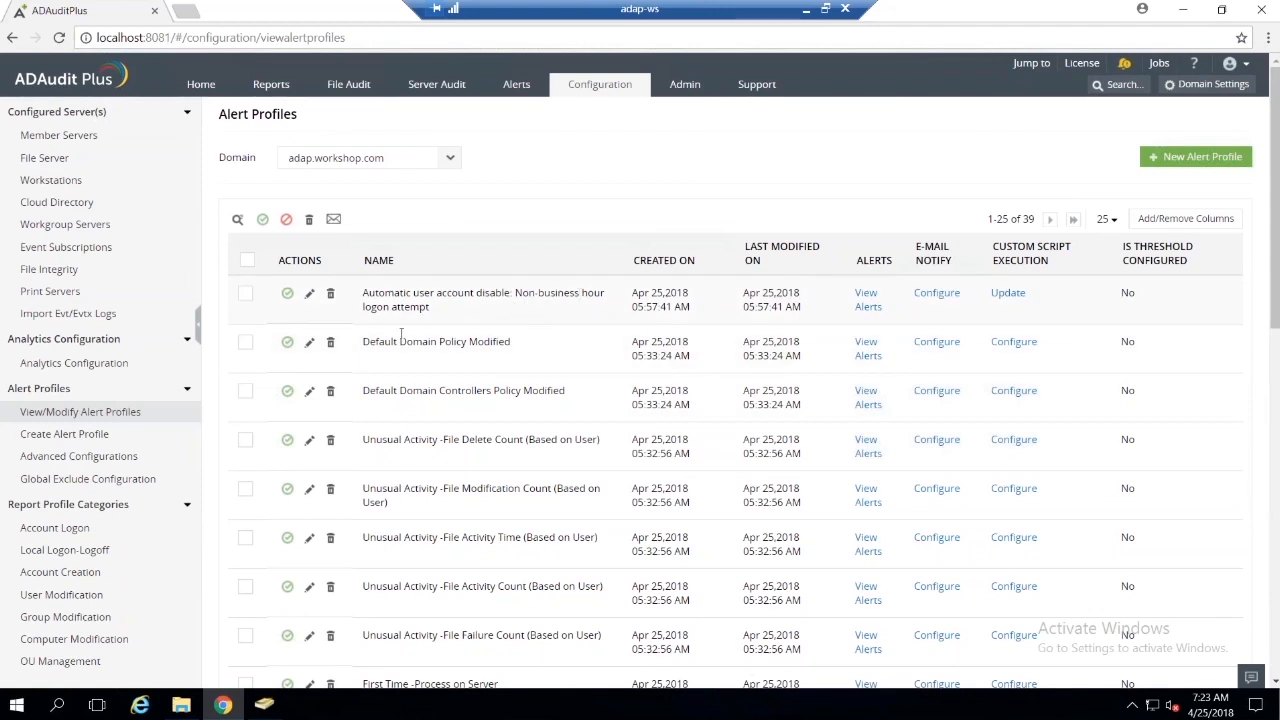
scroll(912, 406, "down", 5)
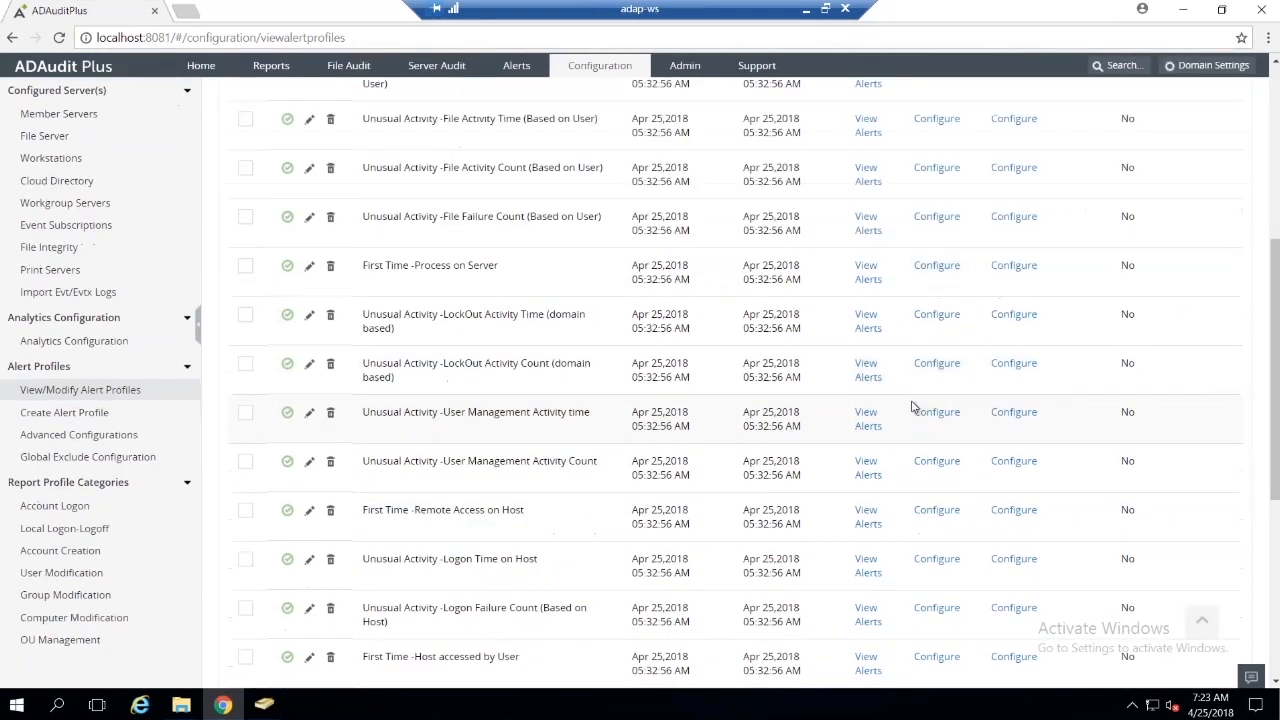
scroll(912, 406, "up", 1)
scroll(912, 406, "up", 1)
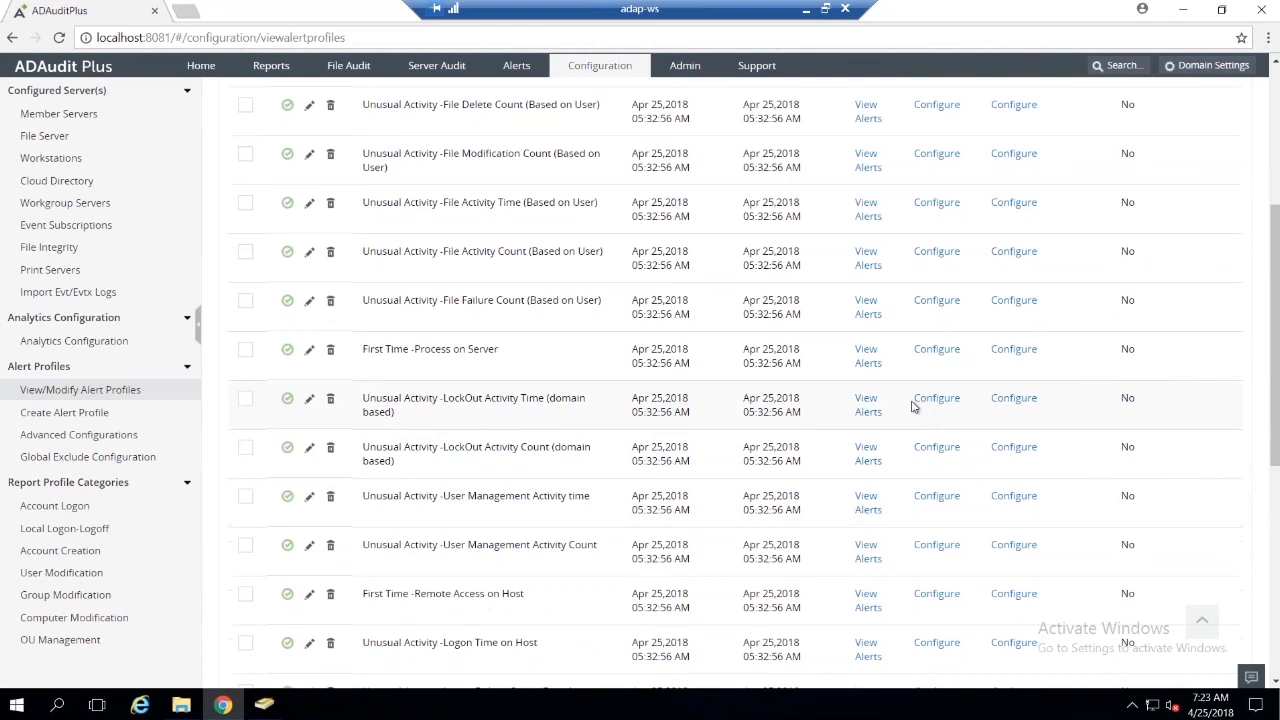
scroll(912, 406, "up", 3)
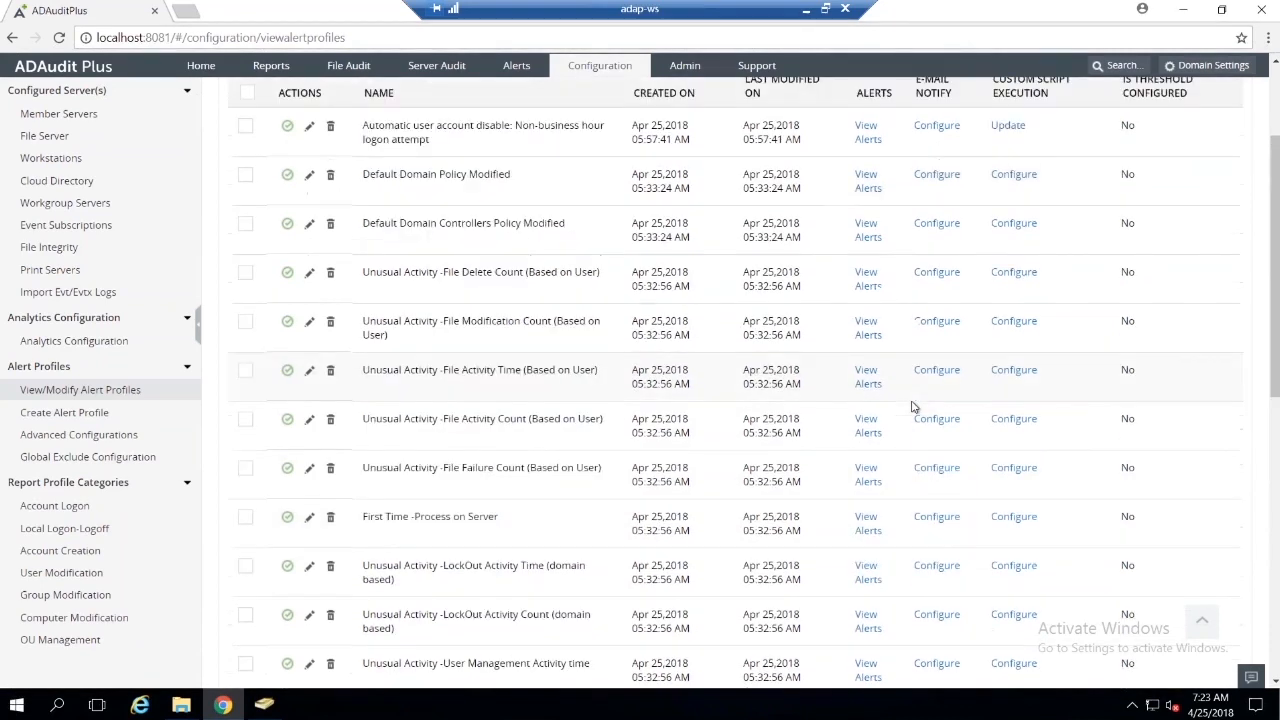
left_click(309, 209)
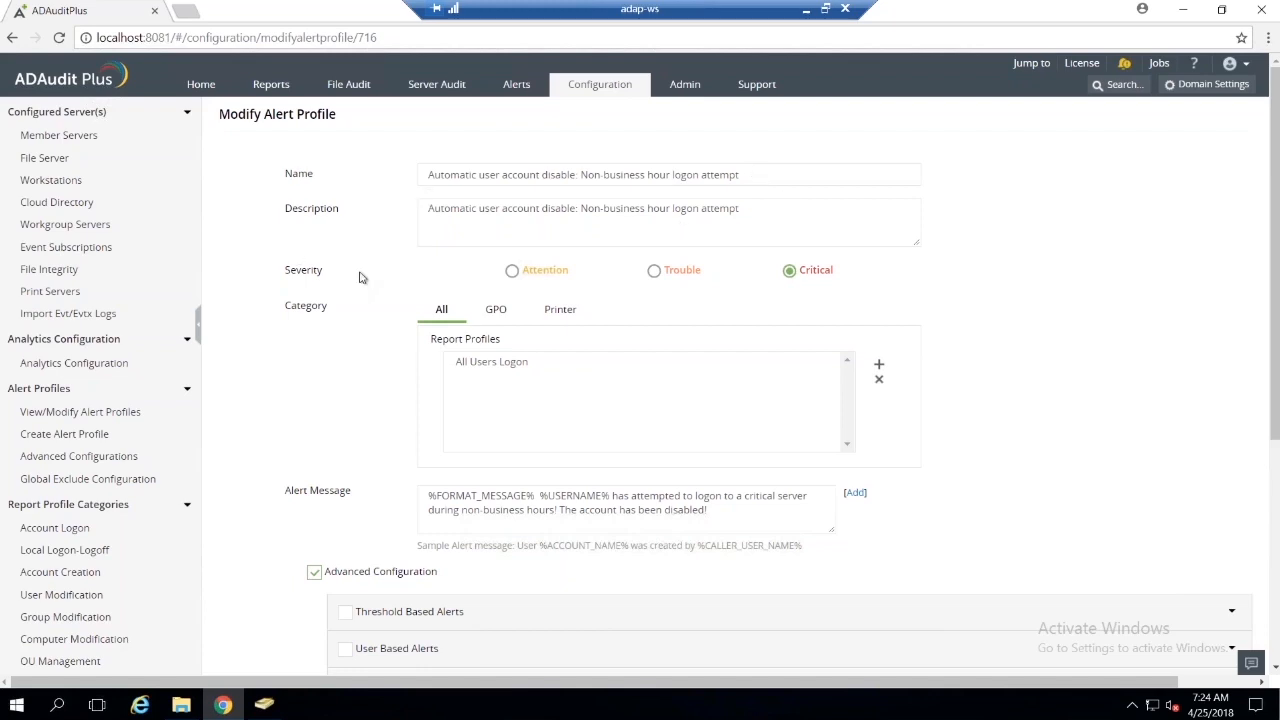
Step: Browse the report profiles that can be added to the alert profile, and close the selection without adding any
scroll(820, 285, "down", 1)
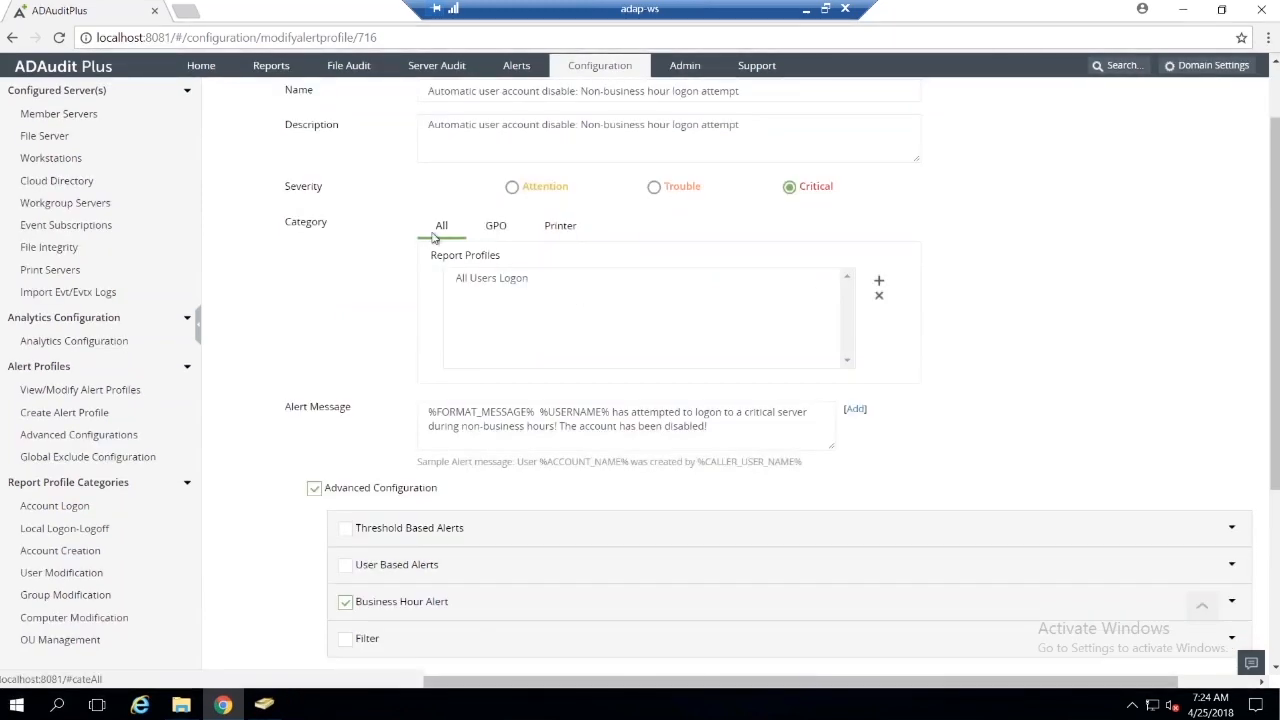
left_click(878, 286)
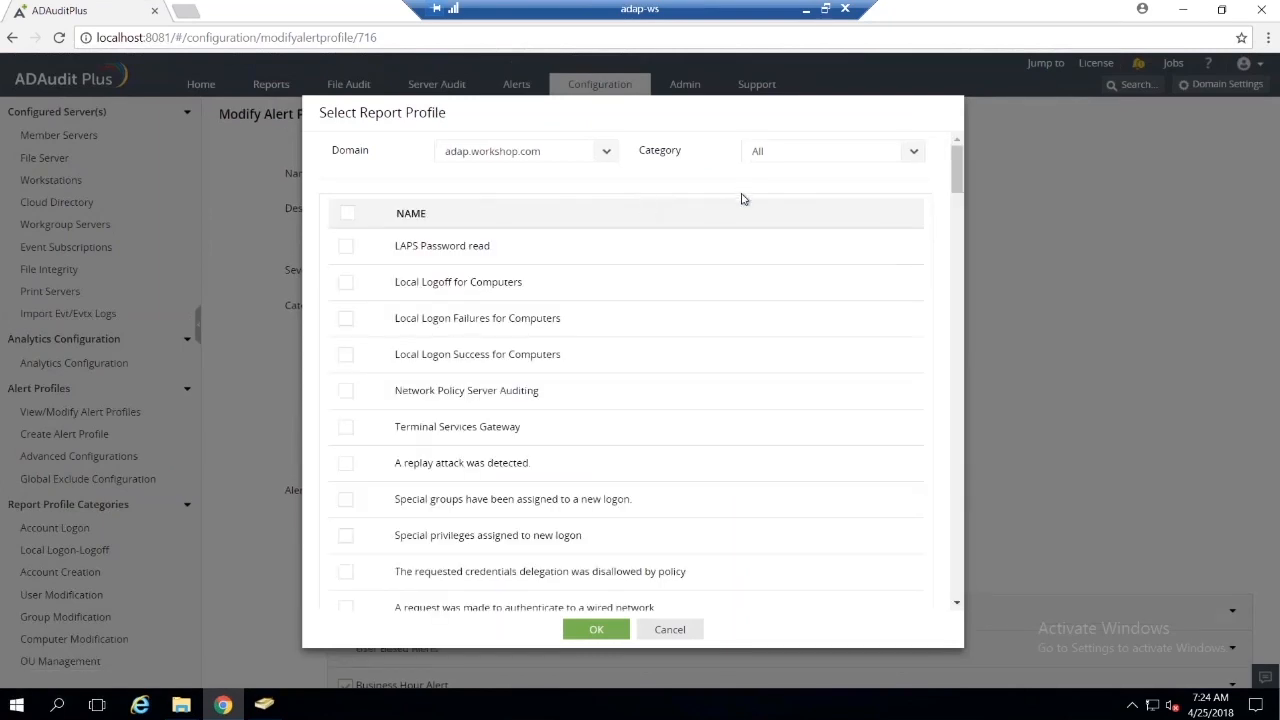
scroll(617, 258, "down", 1)
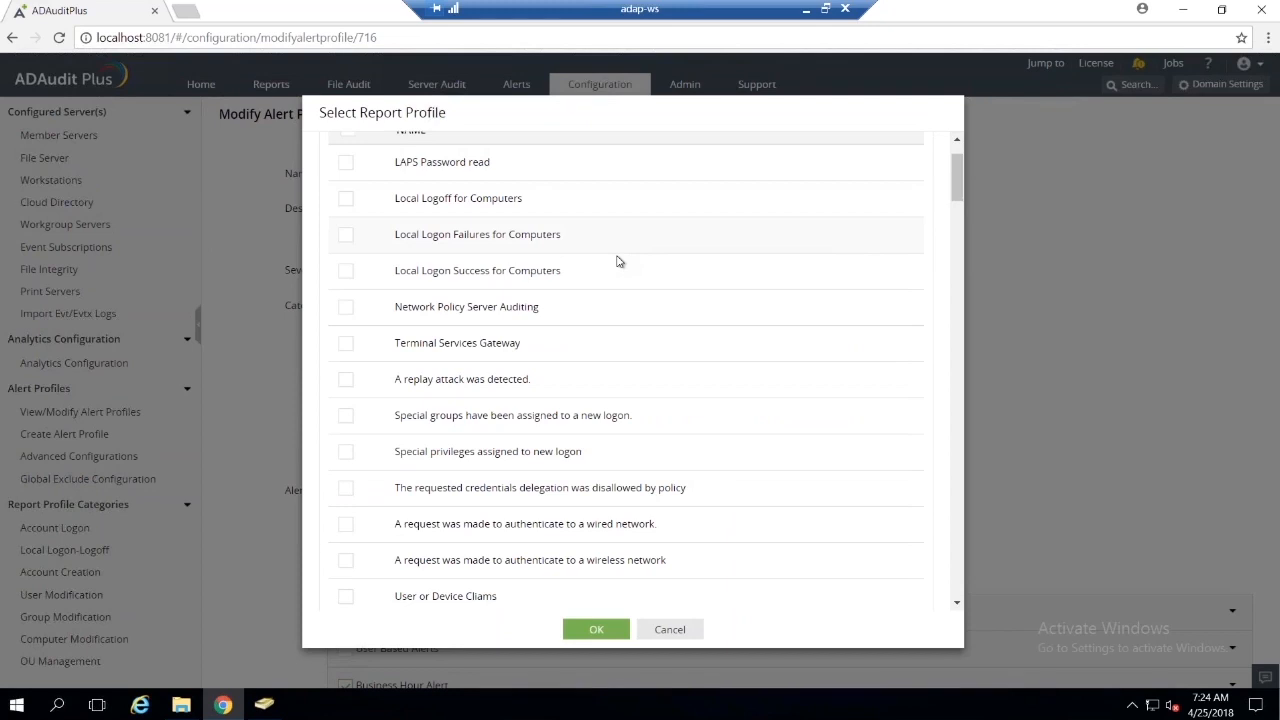
scroll(614, 260, "down", 7)
scroll(632, 307, "down", 5)
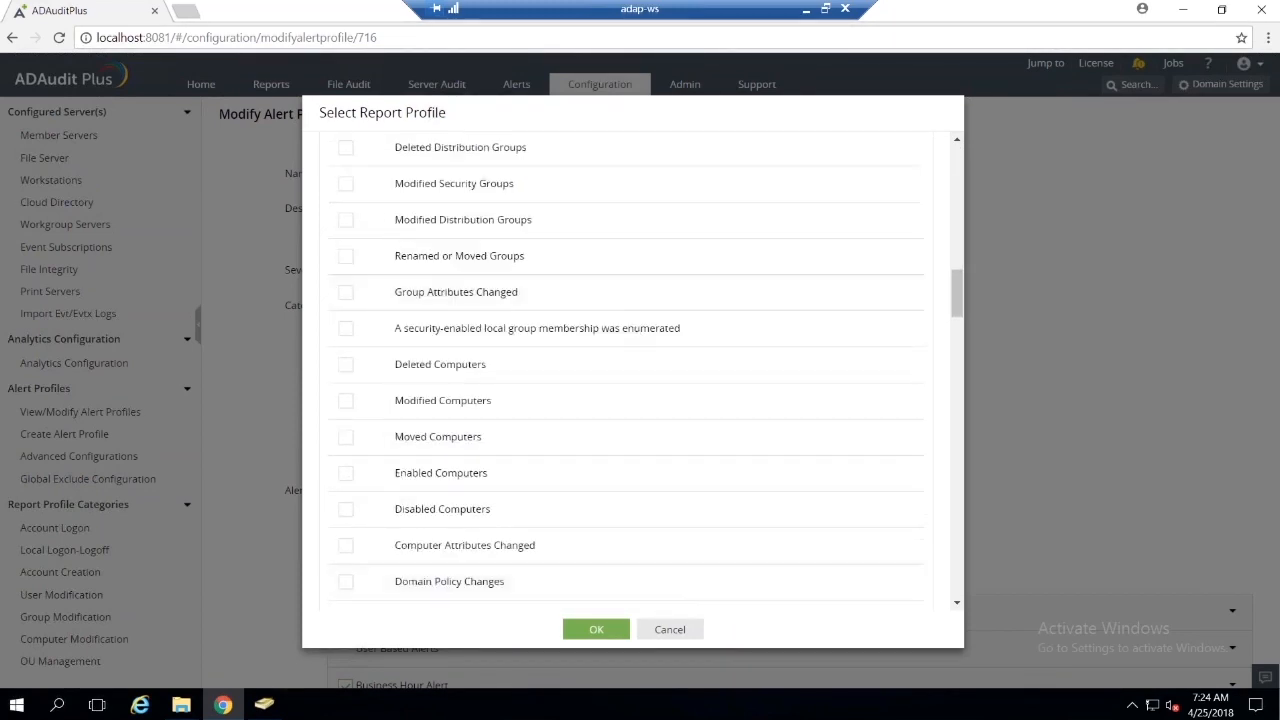
scroll(676, 422, "up", 8)
scroll(676, 422, "up", 1)
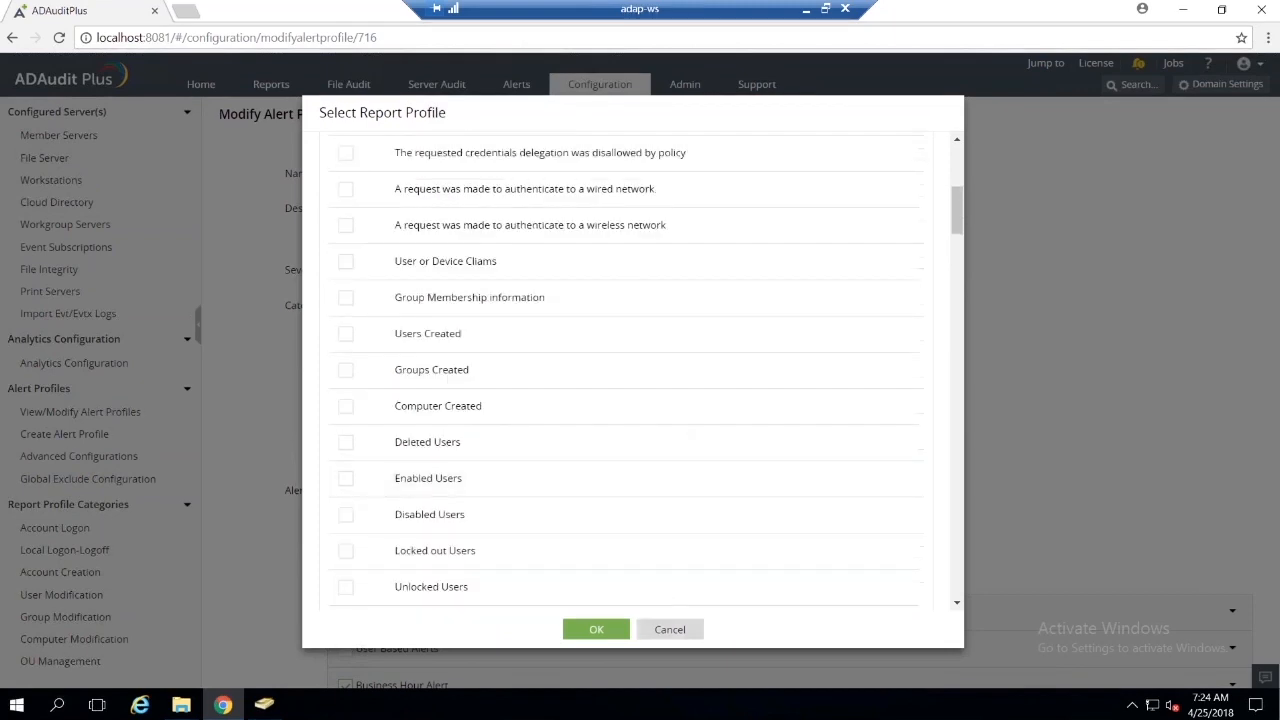
left_click(669, 629)
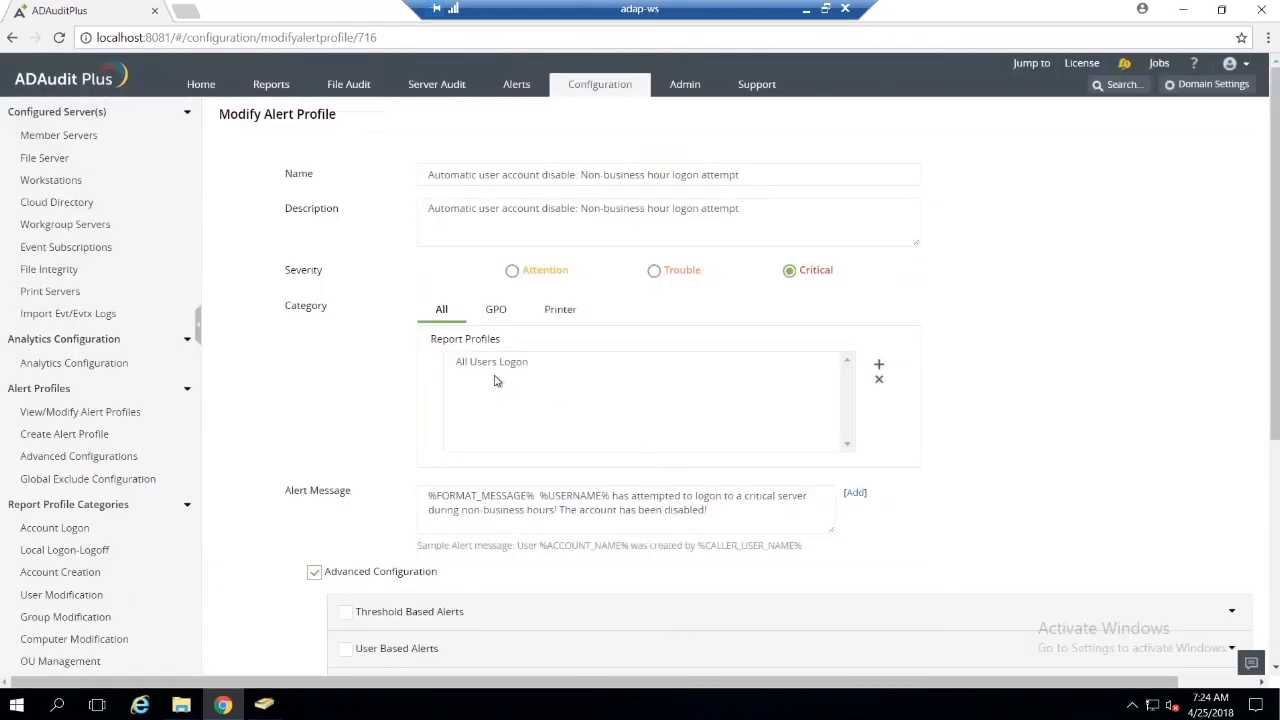
Step: Review the alert message and its Add Variable option in the message editor, and accept the message without changes
scroll(563, 371, "down", 1)
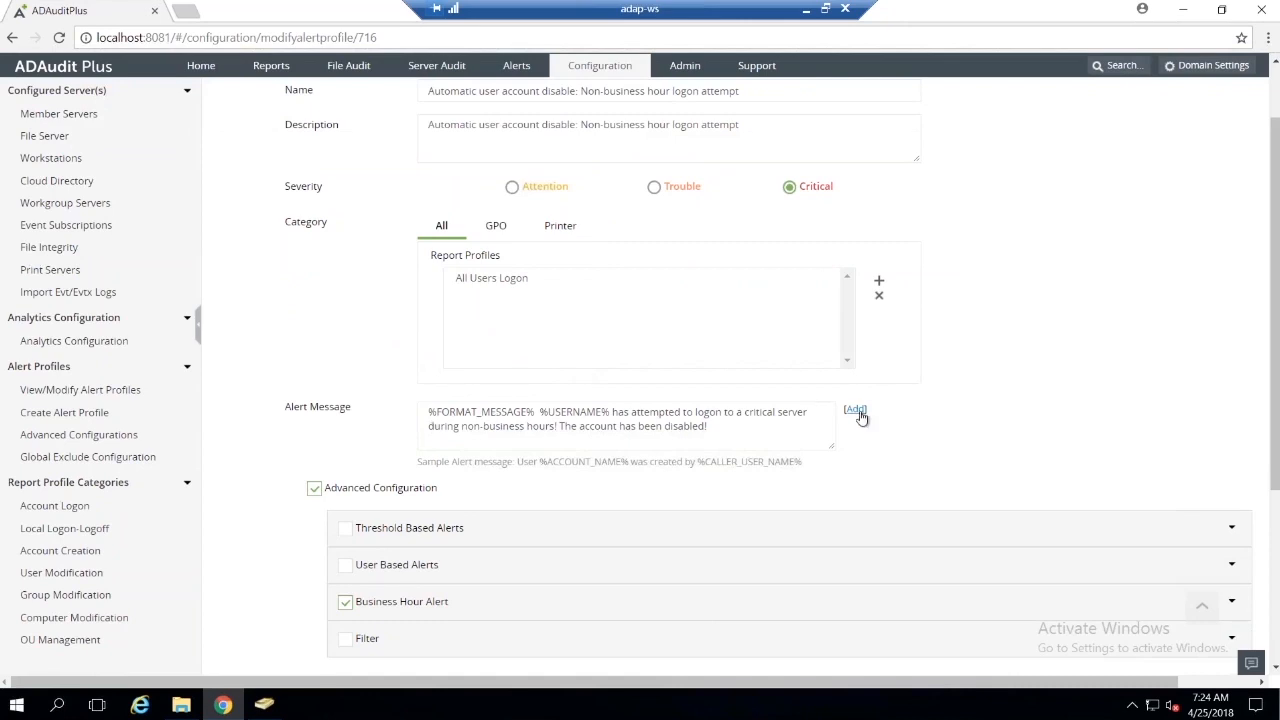
left_click(856, 410)
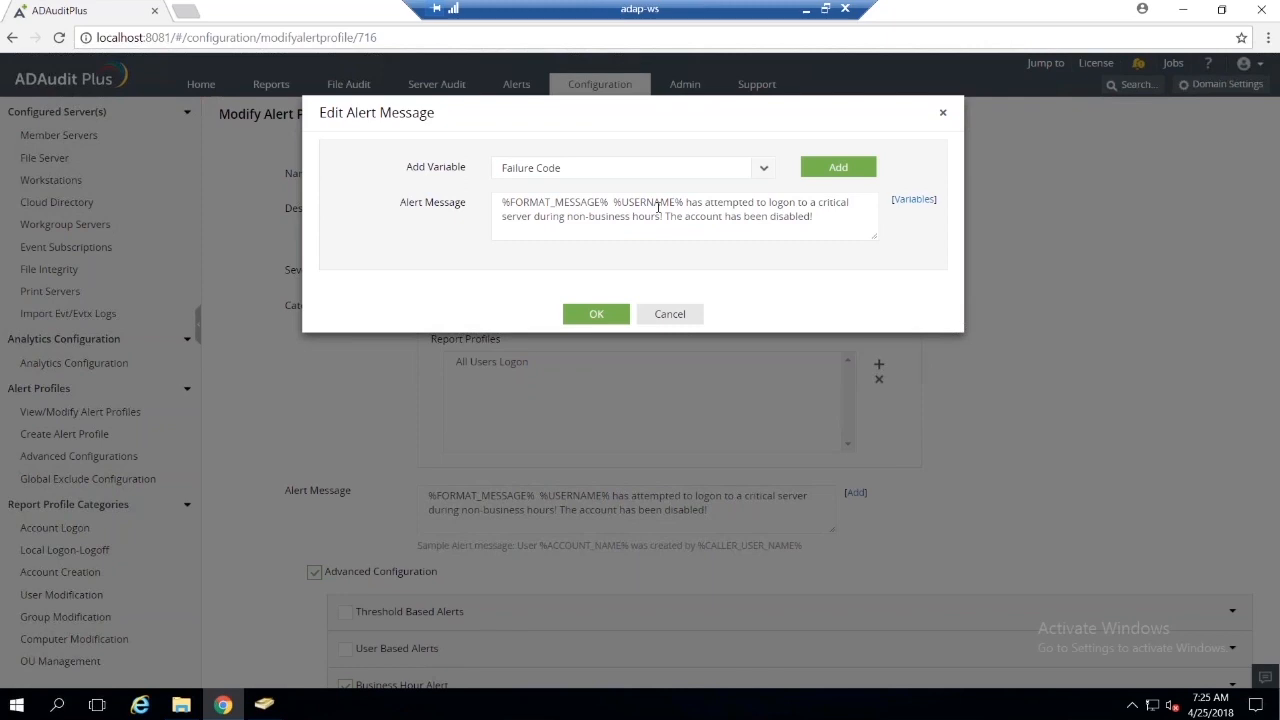
left_click(596, 314)
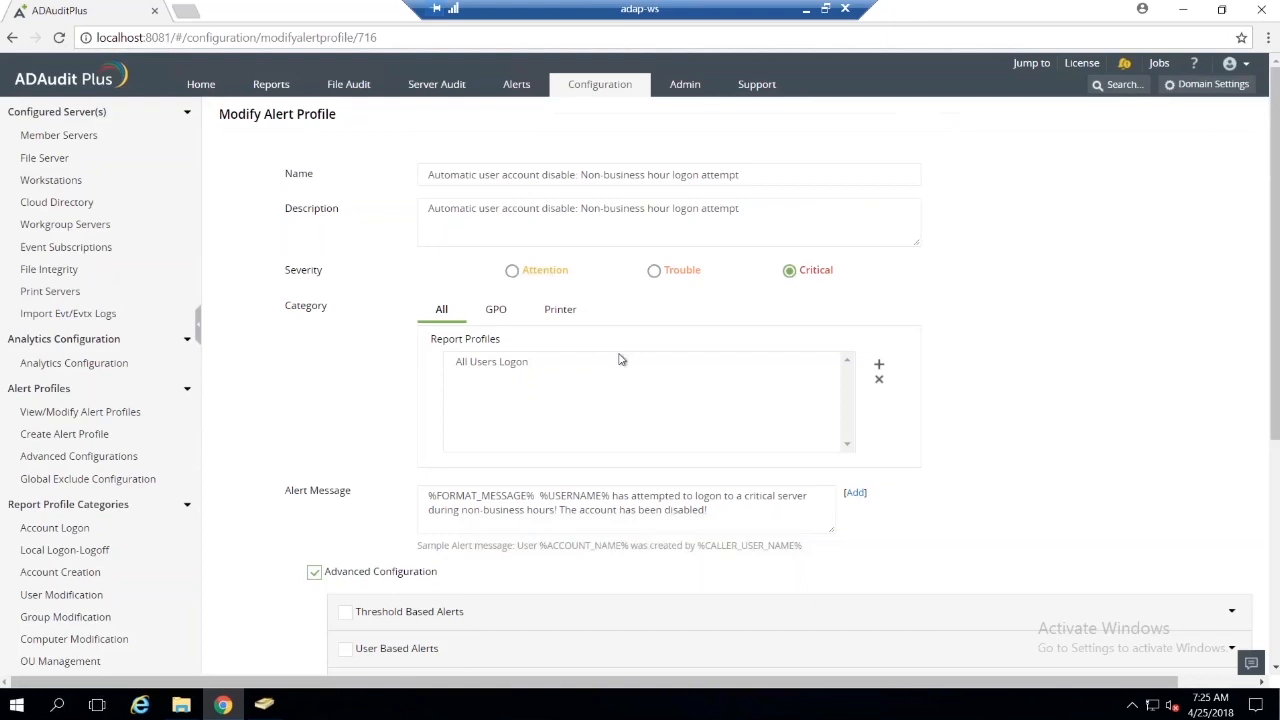
Step: Expand the Business Hour Alert section of the advanced configuration to examine its hours option
scroll(620, 357, "down", 2)
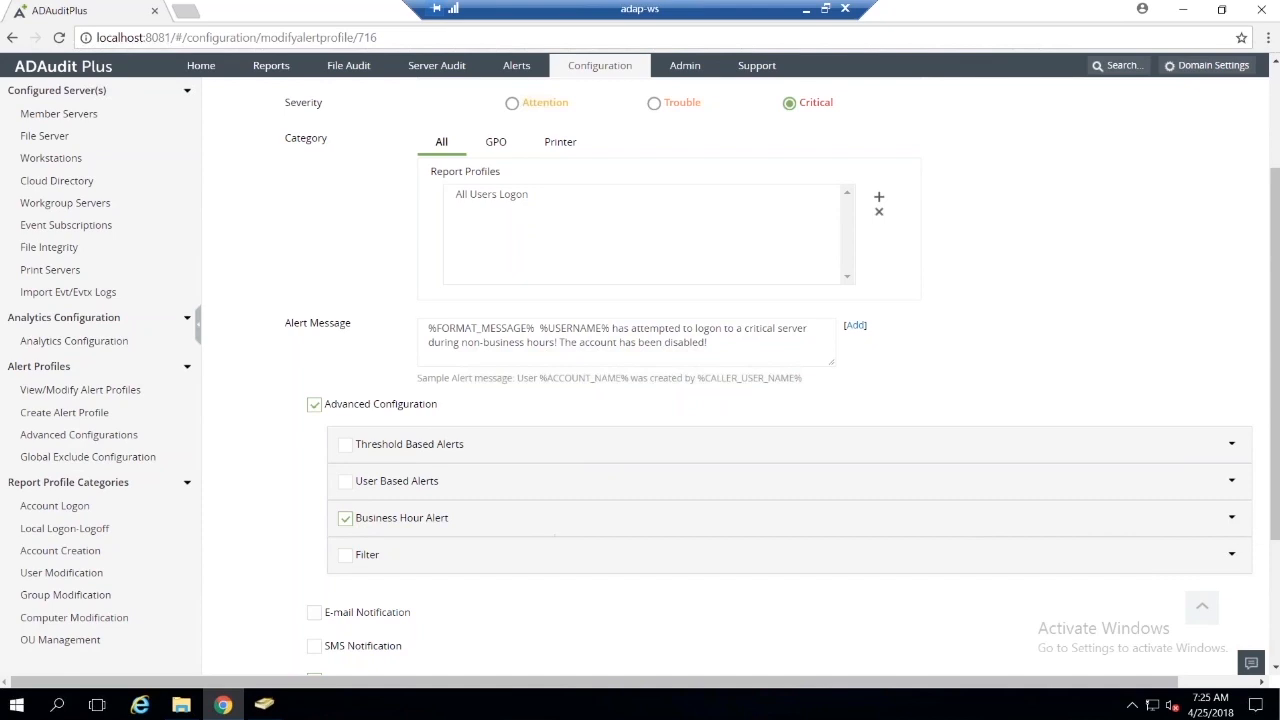
left_click(1231, 519)
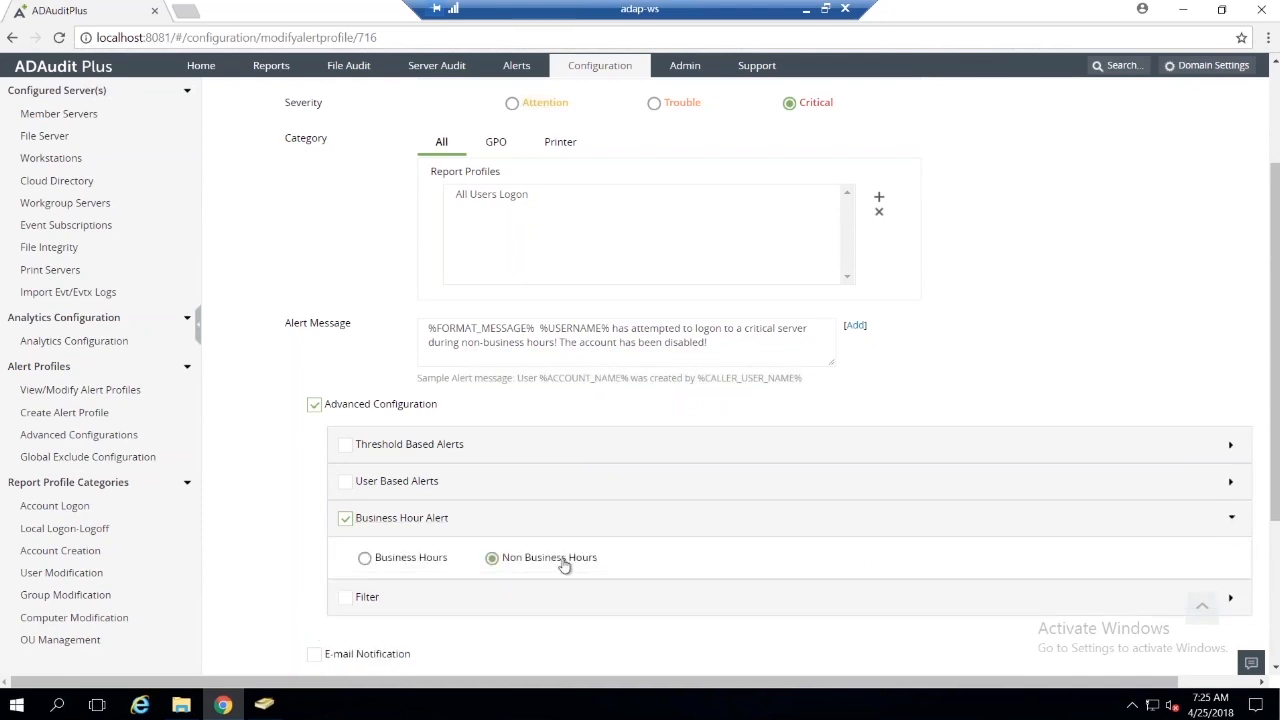
scroll(574, 557, "down", 2)
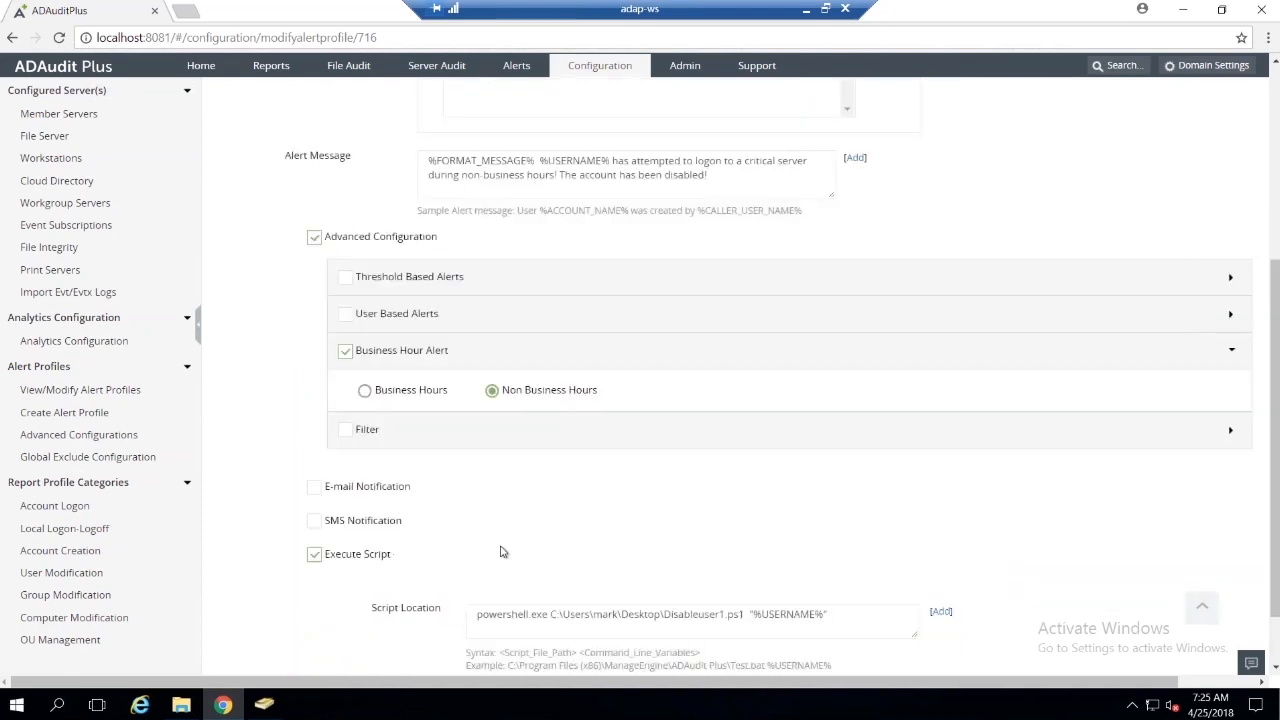
Step: Enable e-mail and SMS notification to look over their settings, and disable both again
left_click(314, 486)
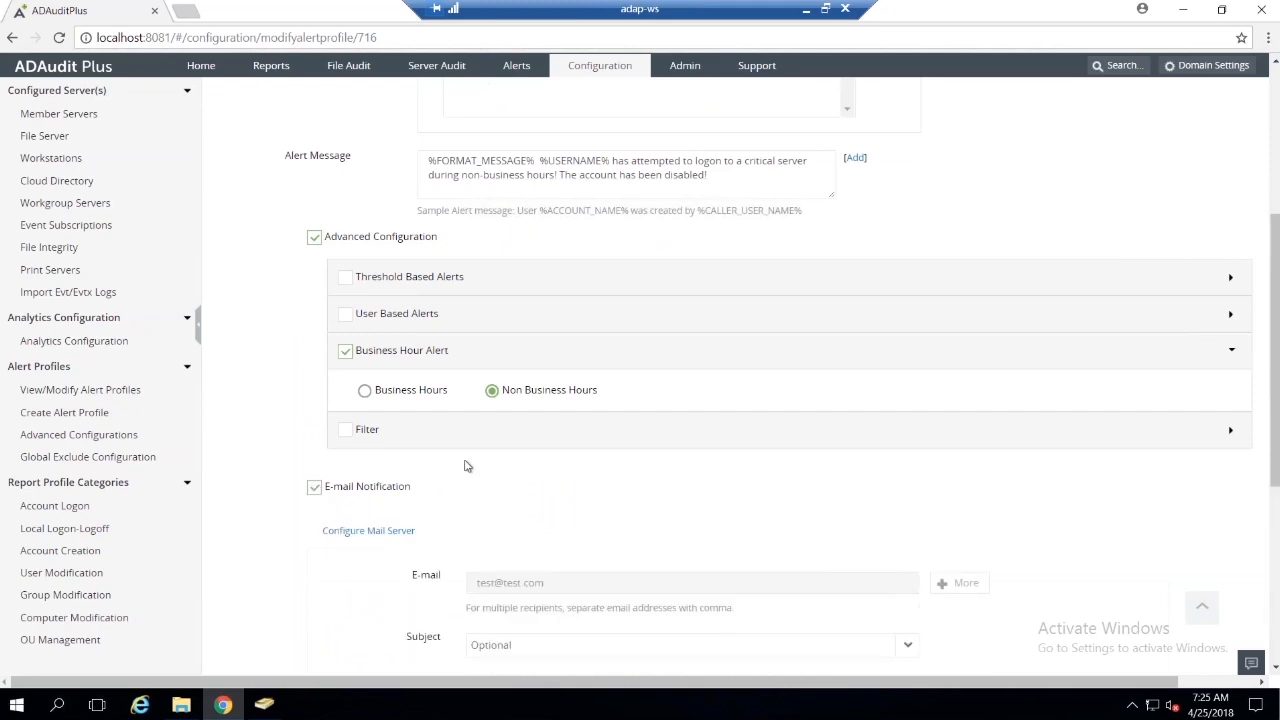
scroll(420, 414, "down", 3)
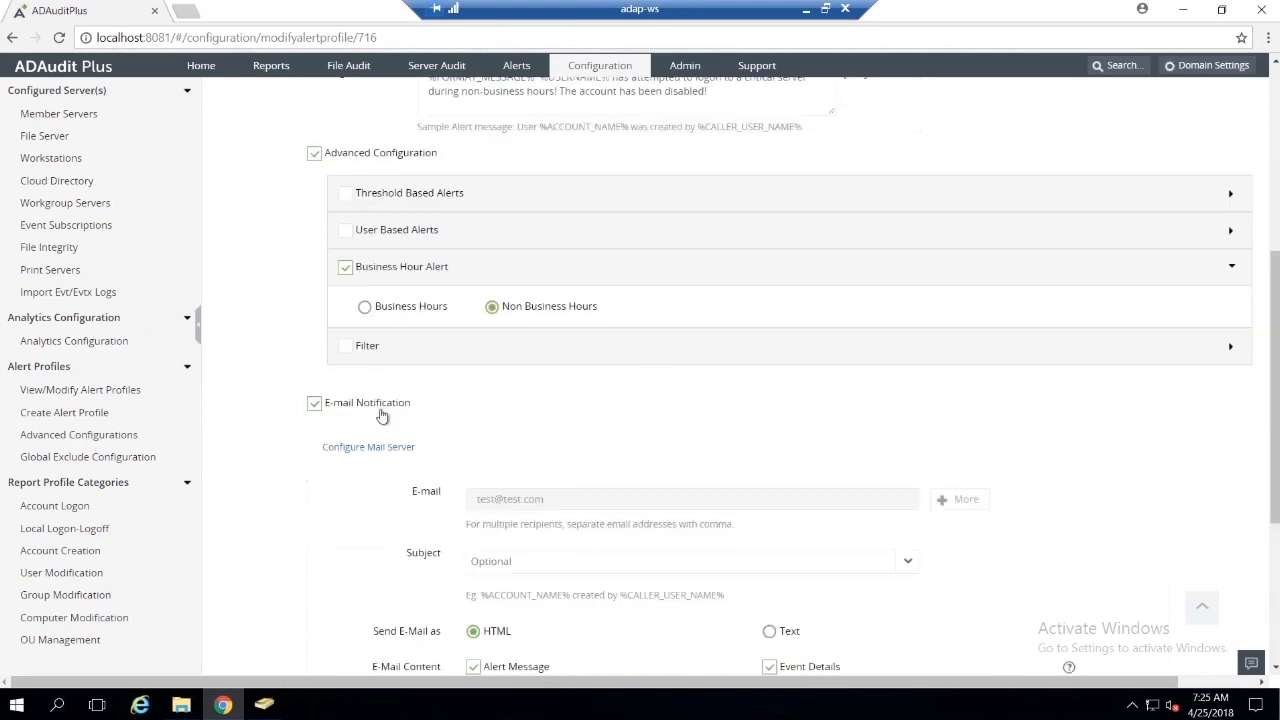
left_click(314, 590)
scroll(380, 477, "down", 3)
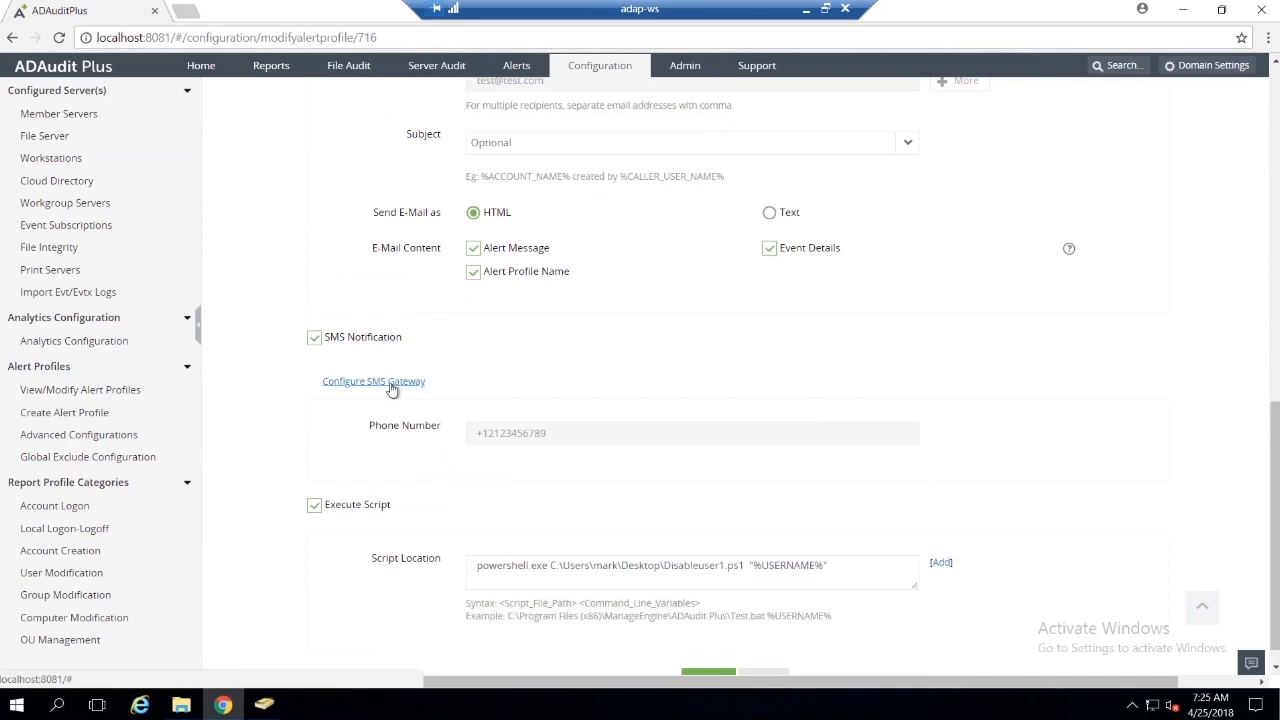
left_click(314, 337)
scroll(335, 310, "up", 3)
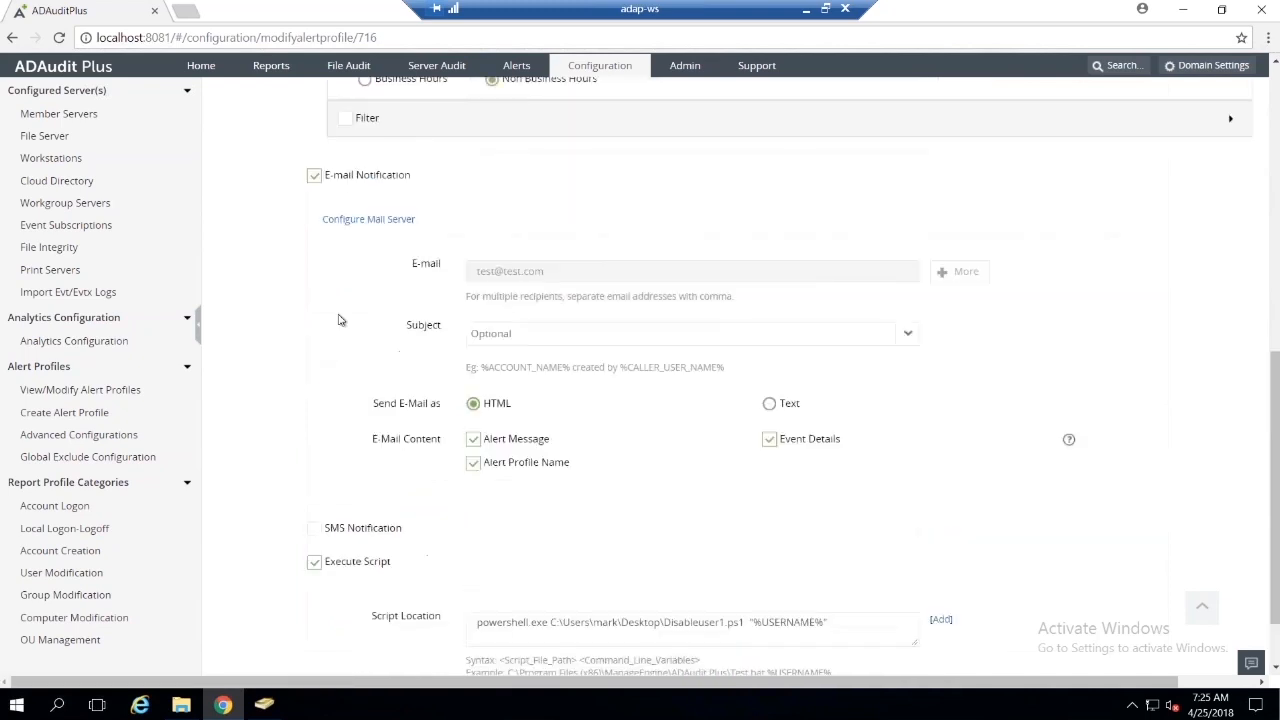
left_click(314, 259)
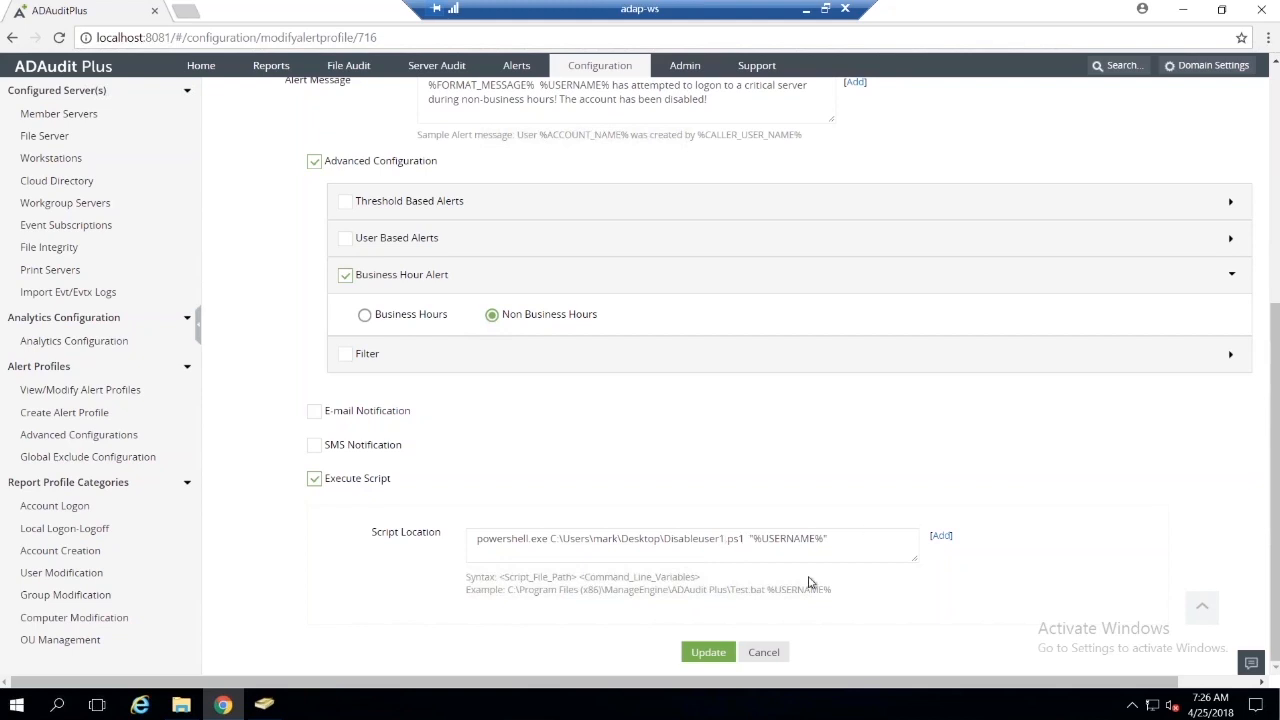
Step: Examine the variables available for the Execute Script command line, and close the editor without changes
scroll(810, 583, "up", 4)
scroll(810, 583, "down", 4)
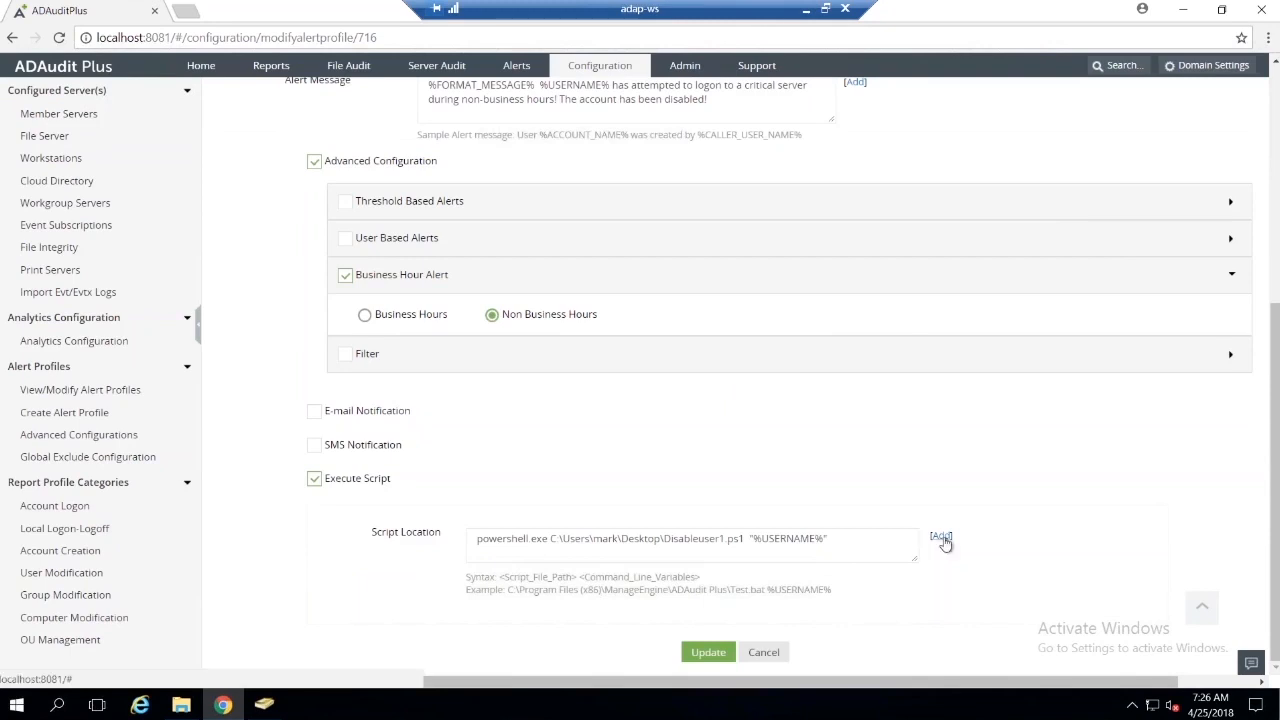
left_click(941, 537)
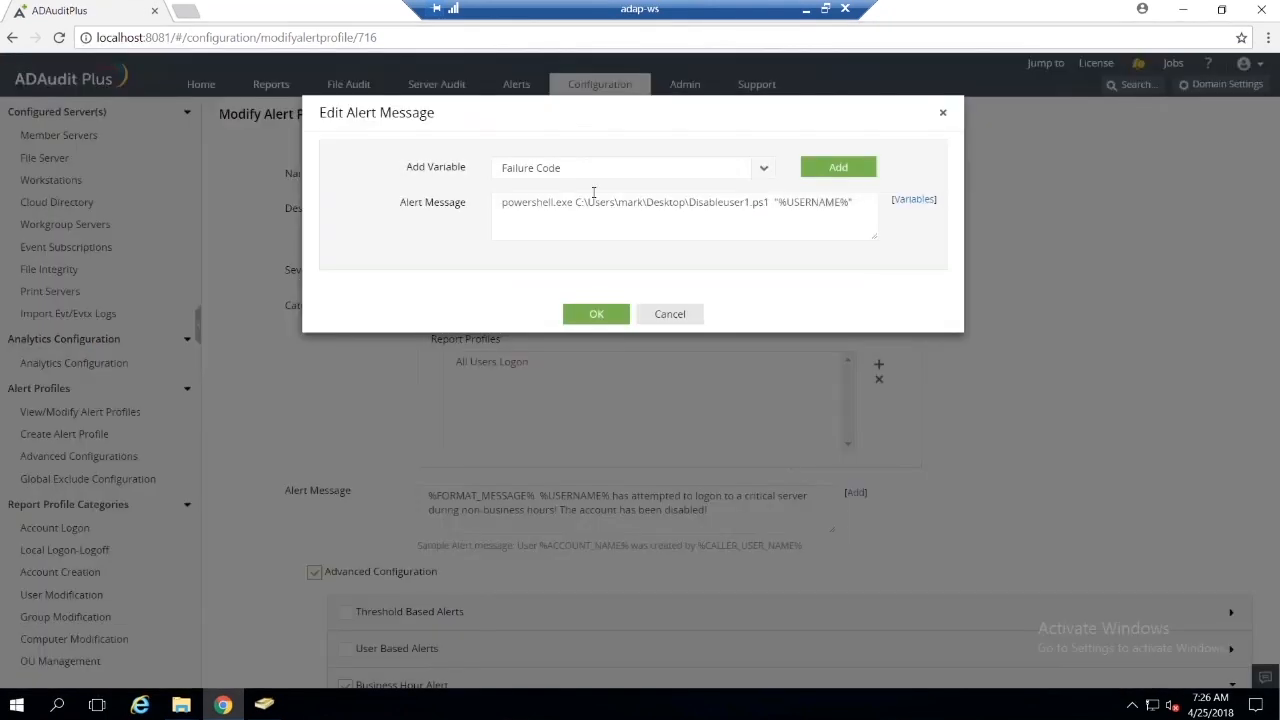
left_click(763, 170)
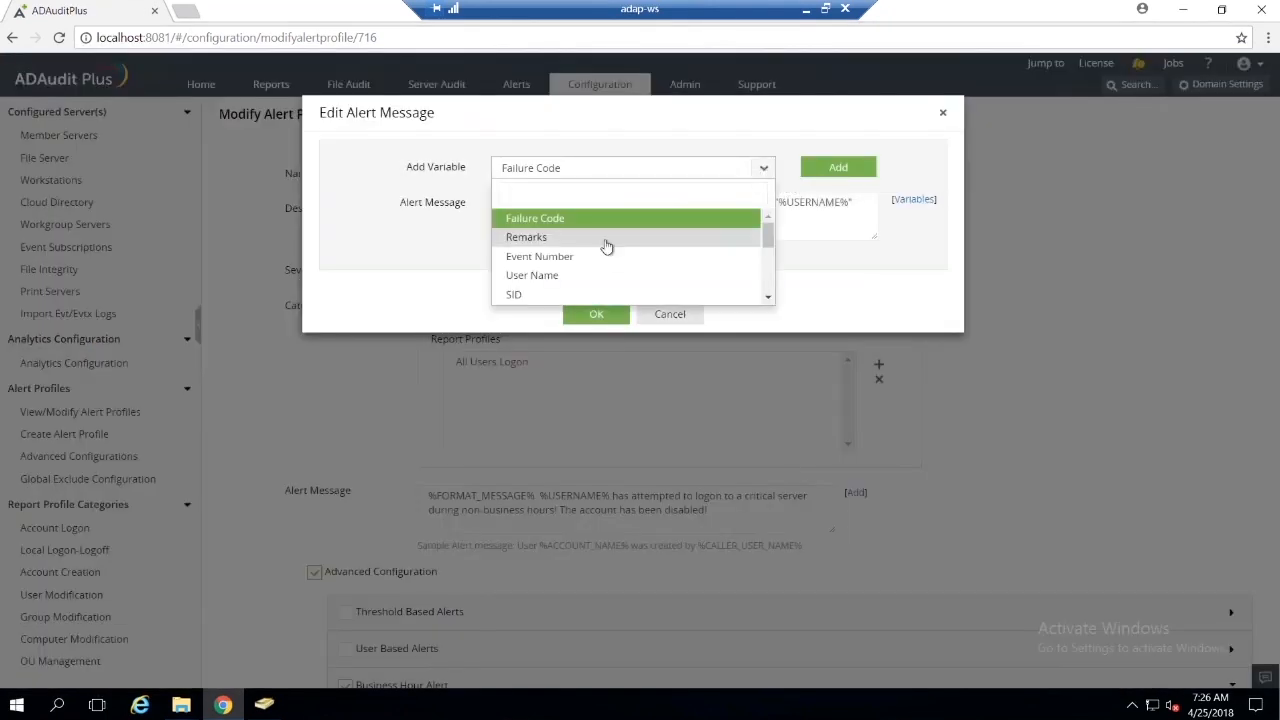
scroll(602, 245, "down", 1)
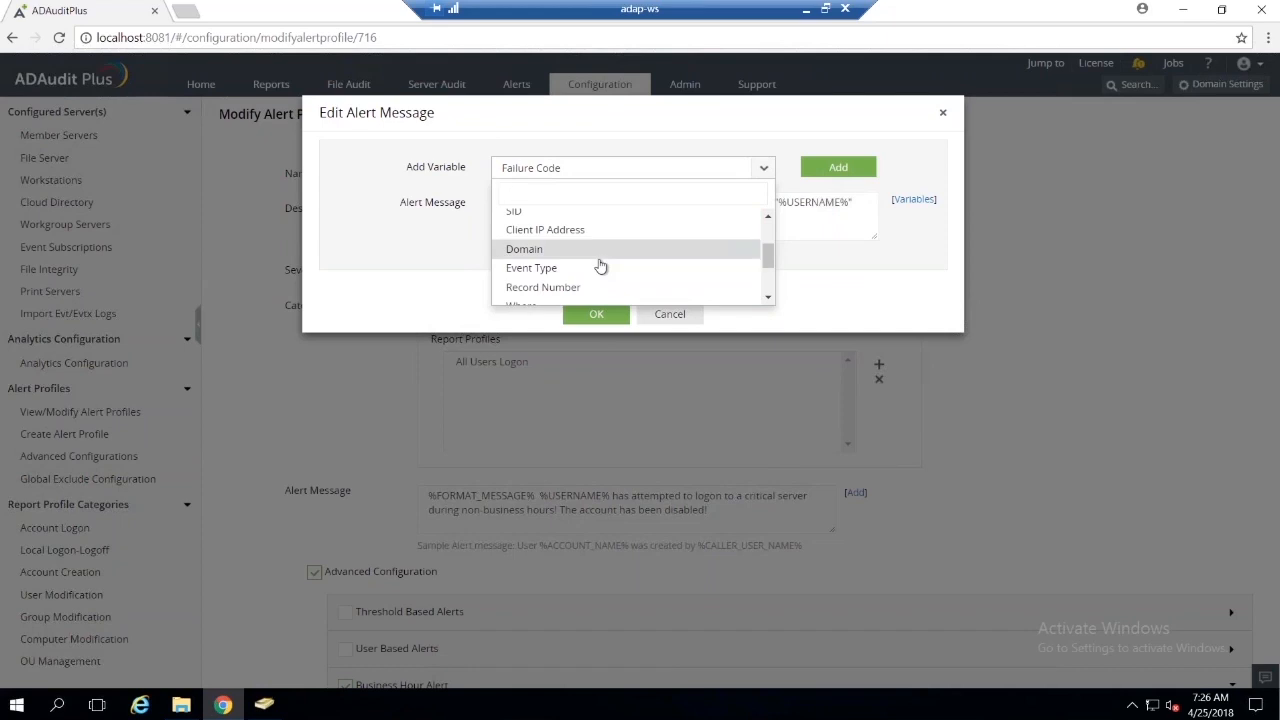
scroll(600, 267, "down", 1)
scroll(600, 265, "up", 3)
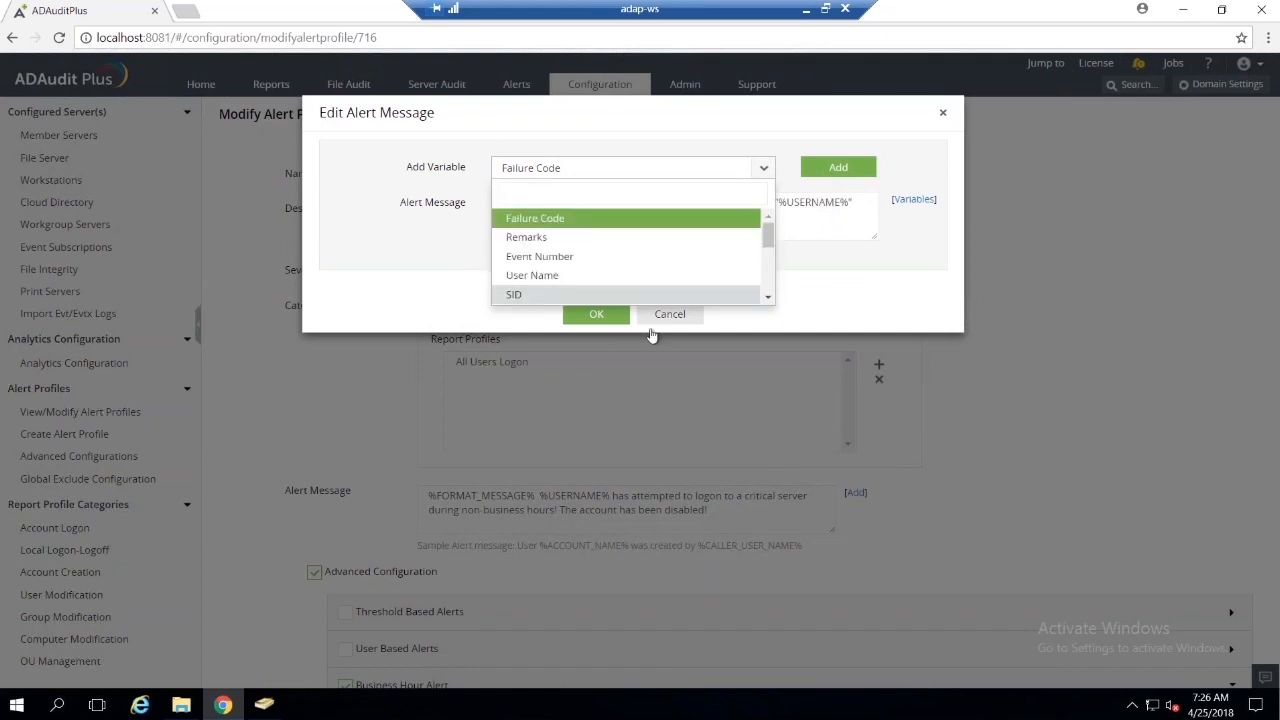
left_click(846, 266)
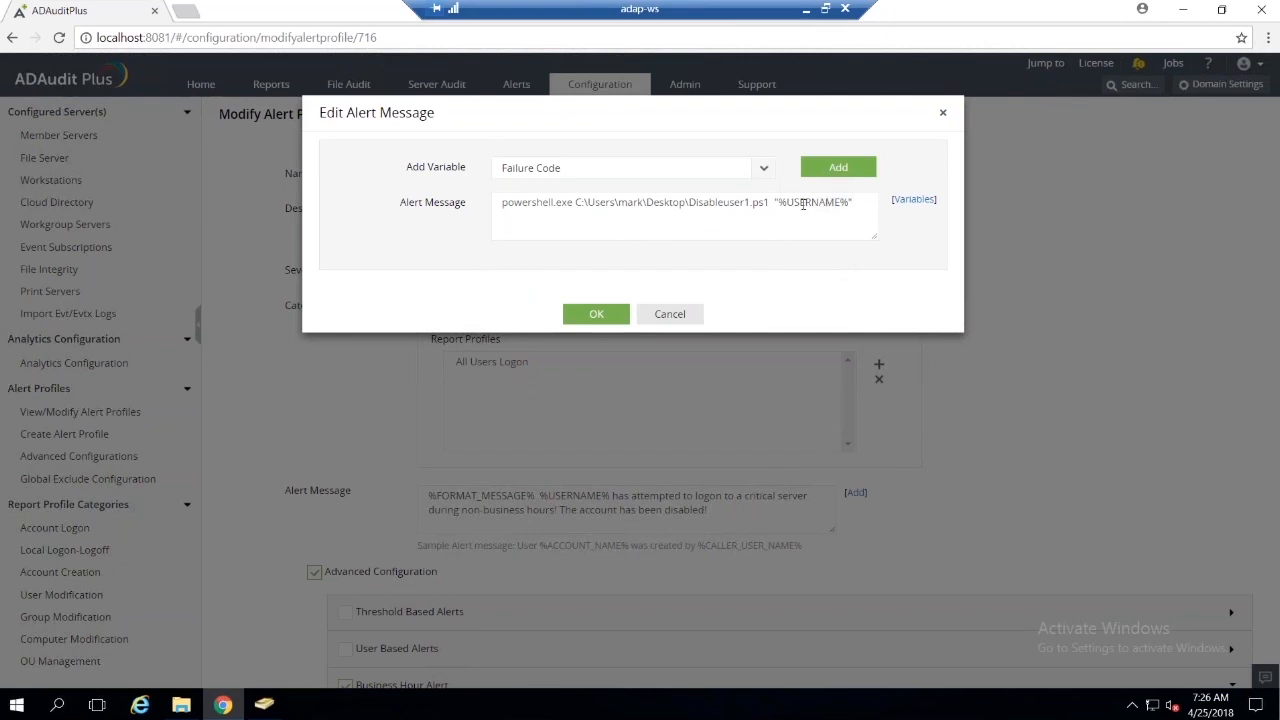
left_click(690, 316)
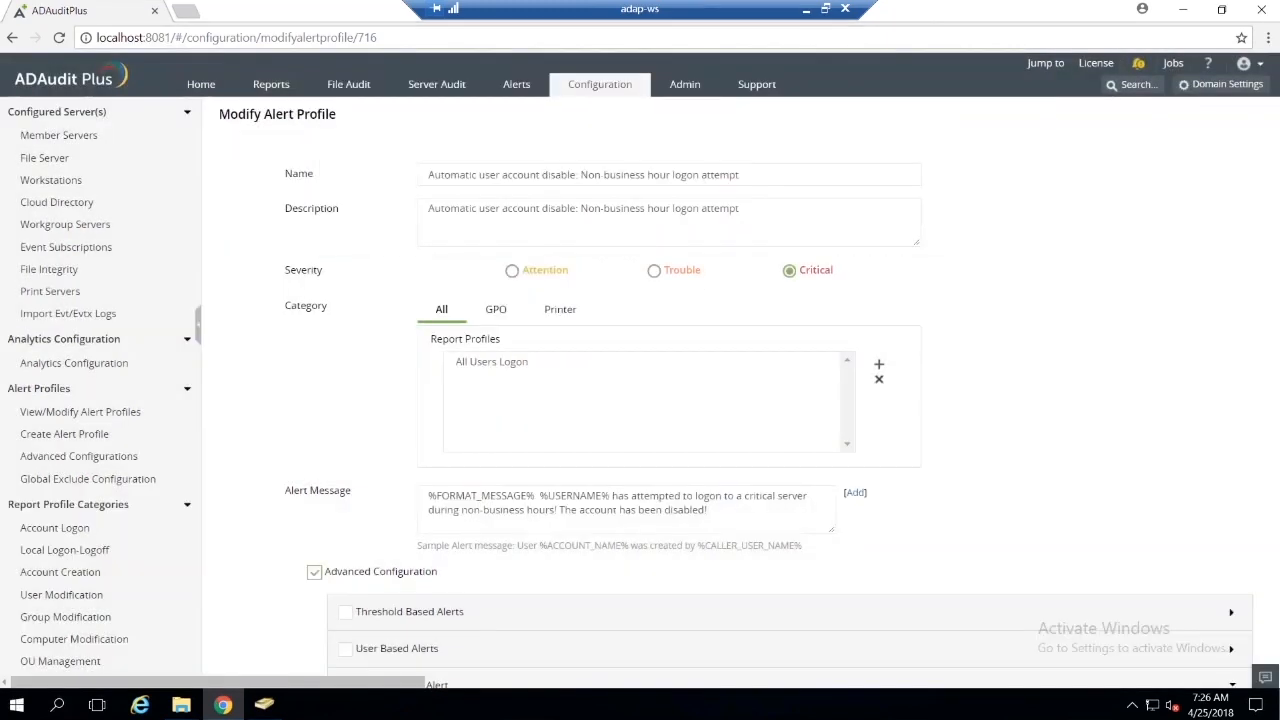
Step: Save the modified alert profile with its script execution for non-business hour logons
scroll(700, 500, "down", 4)
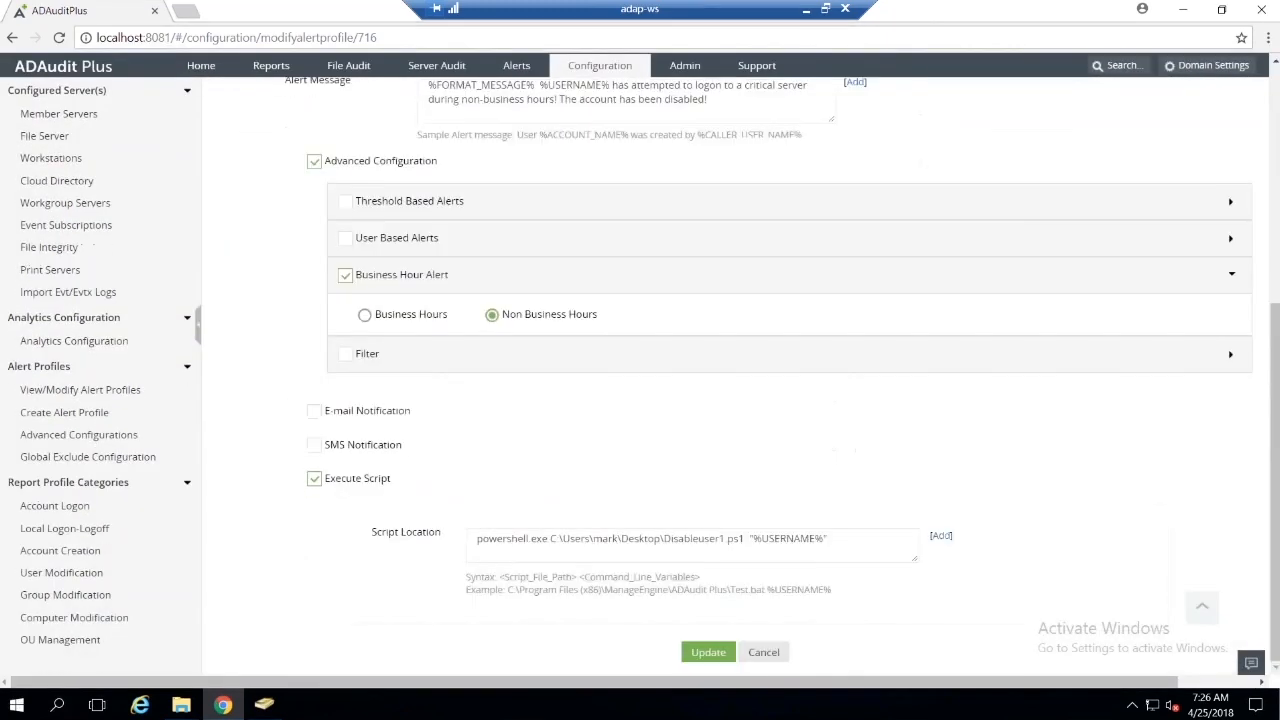
left_click(724, 656)
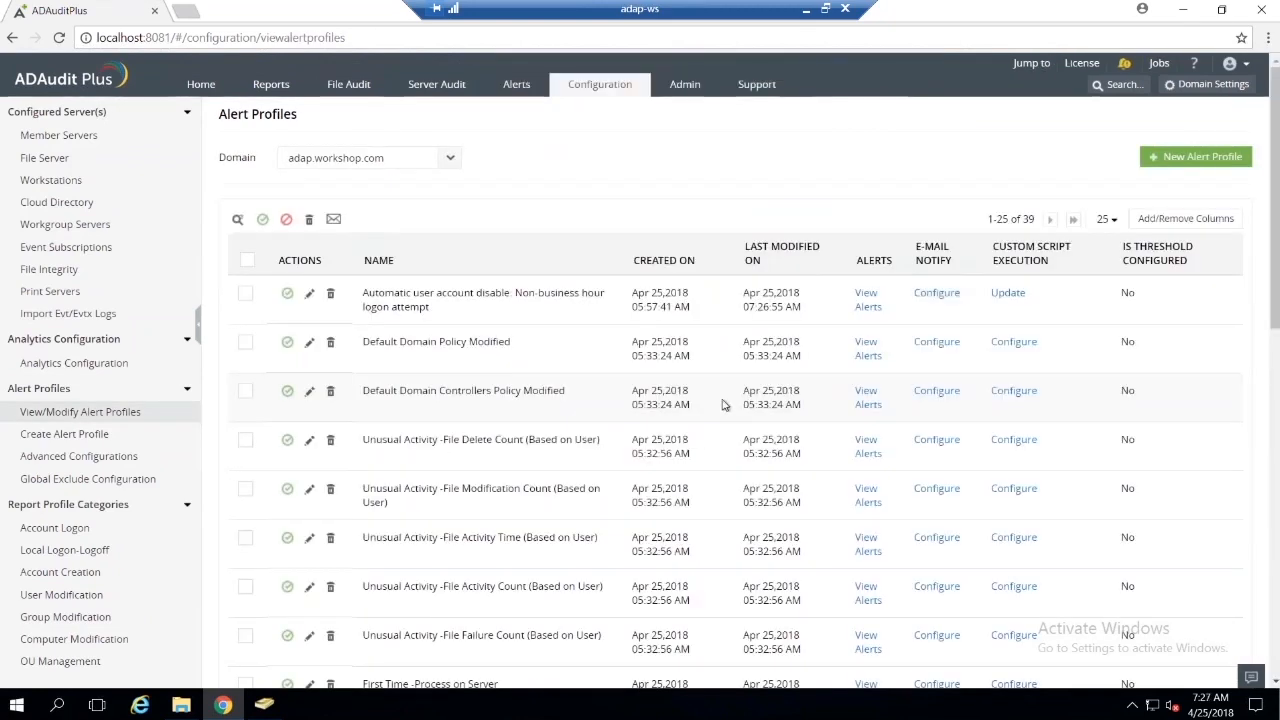
left_click(810, 16)
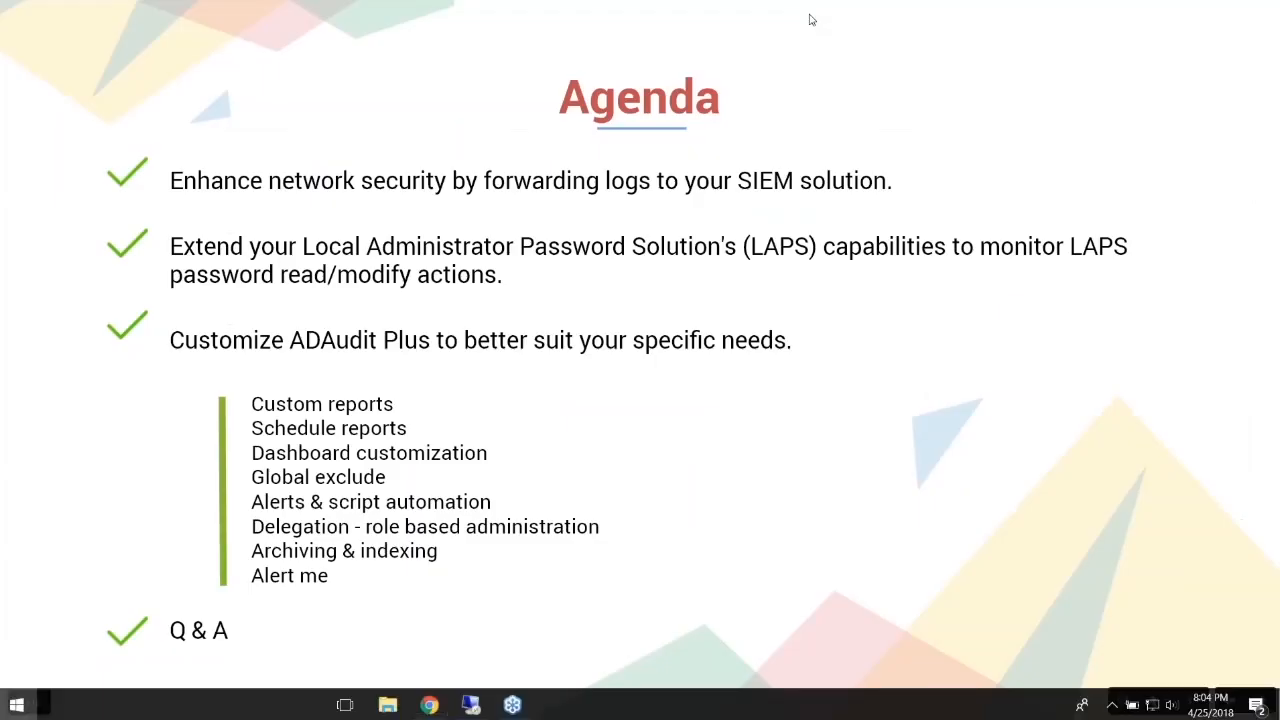
key("super")
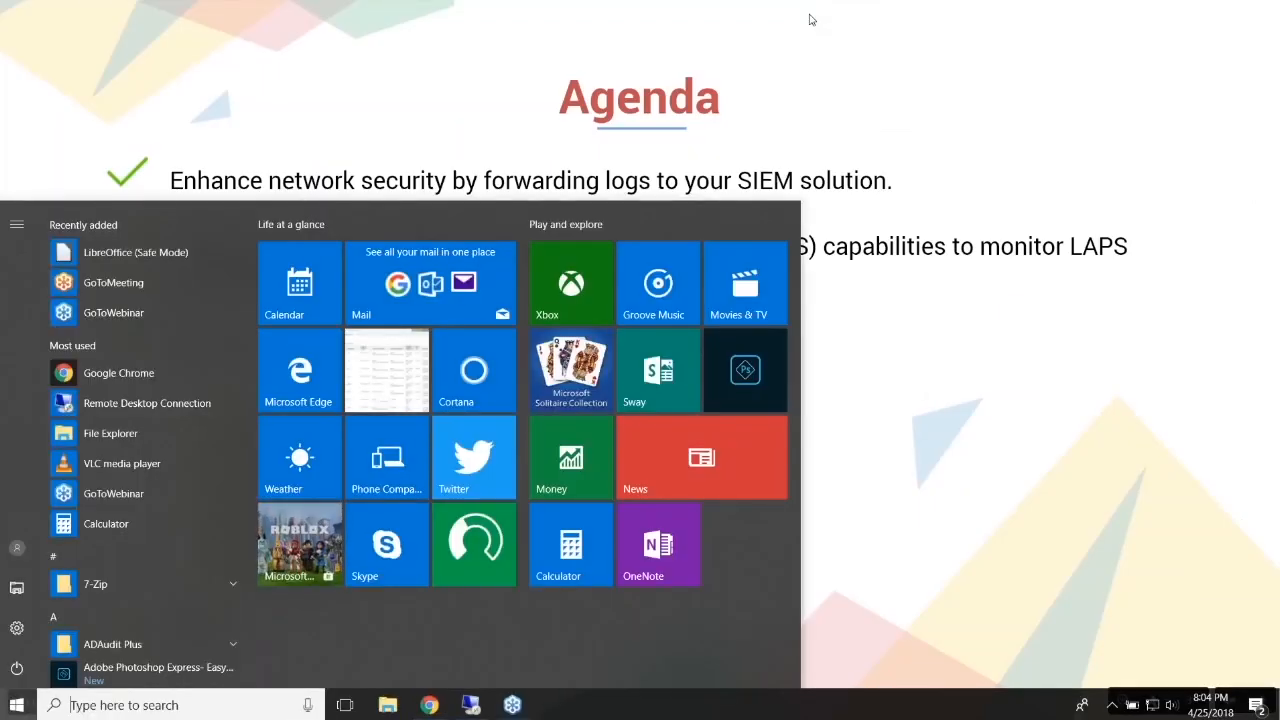
key("super")
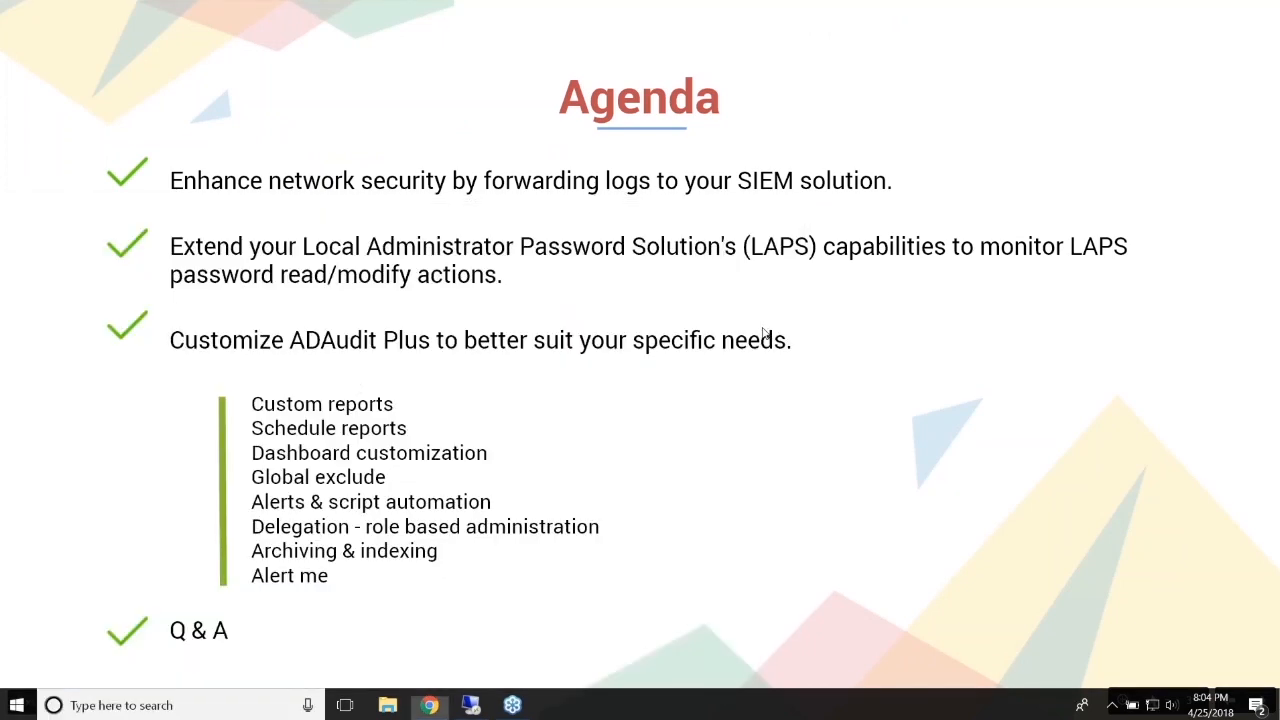
left_click(478, 705)
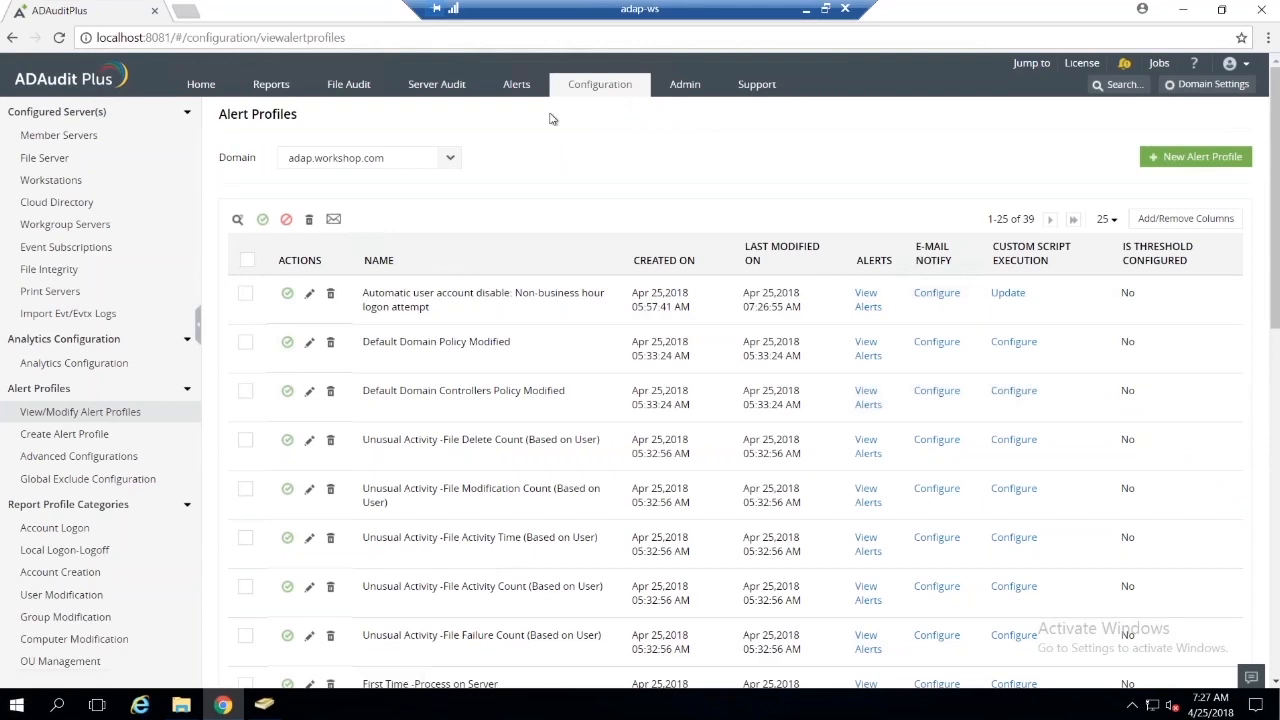
Step: Search ADAudit Plus for "busine" and open the Business Hours settings to view the configured hours and days
type("busine")
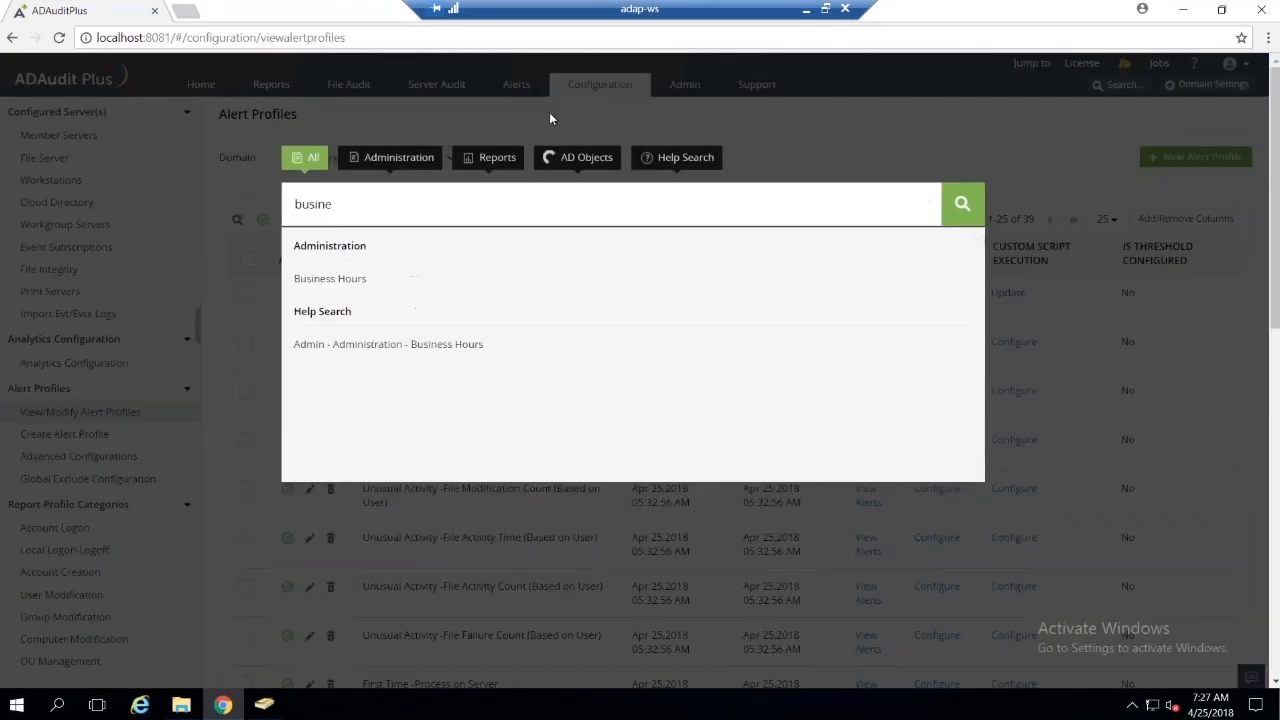
left_click(364, 278)
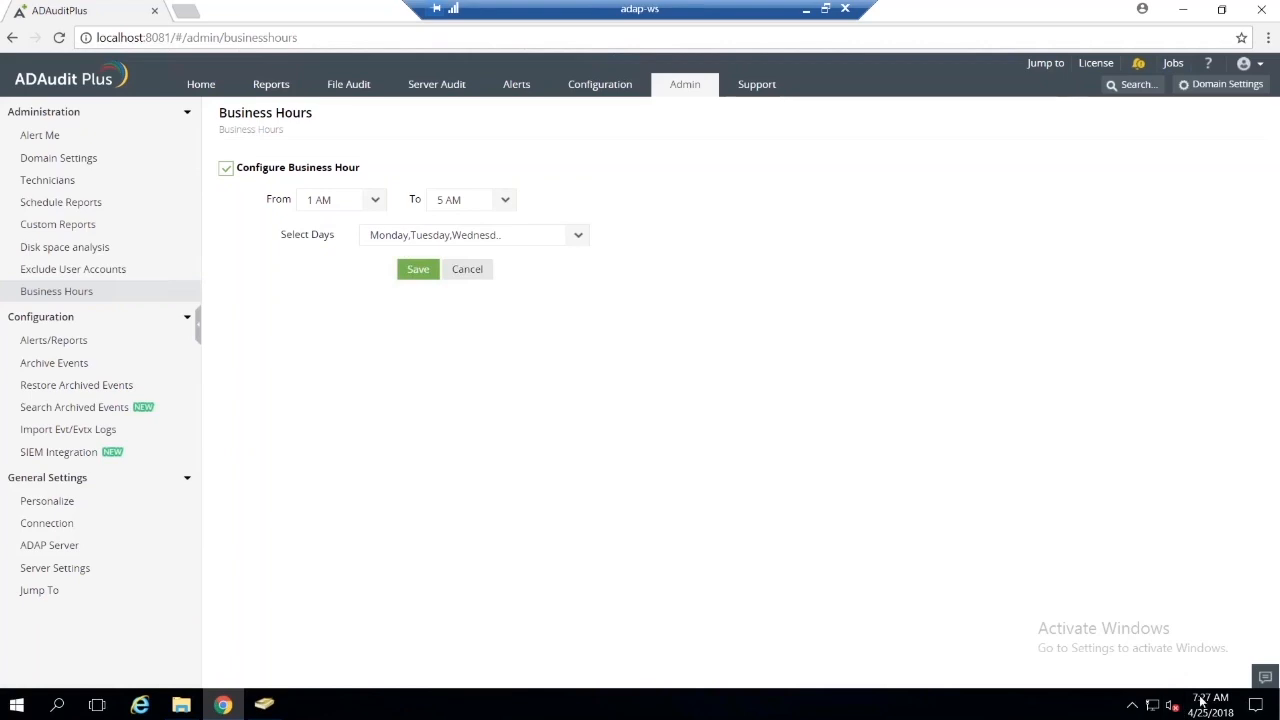
Step: Switch from the remote session to the local desktop and search the computer for "ada"
left_click(806, 10)
key("super")
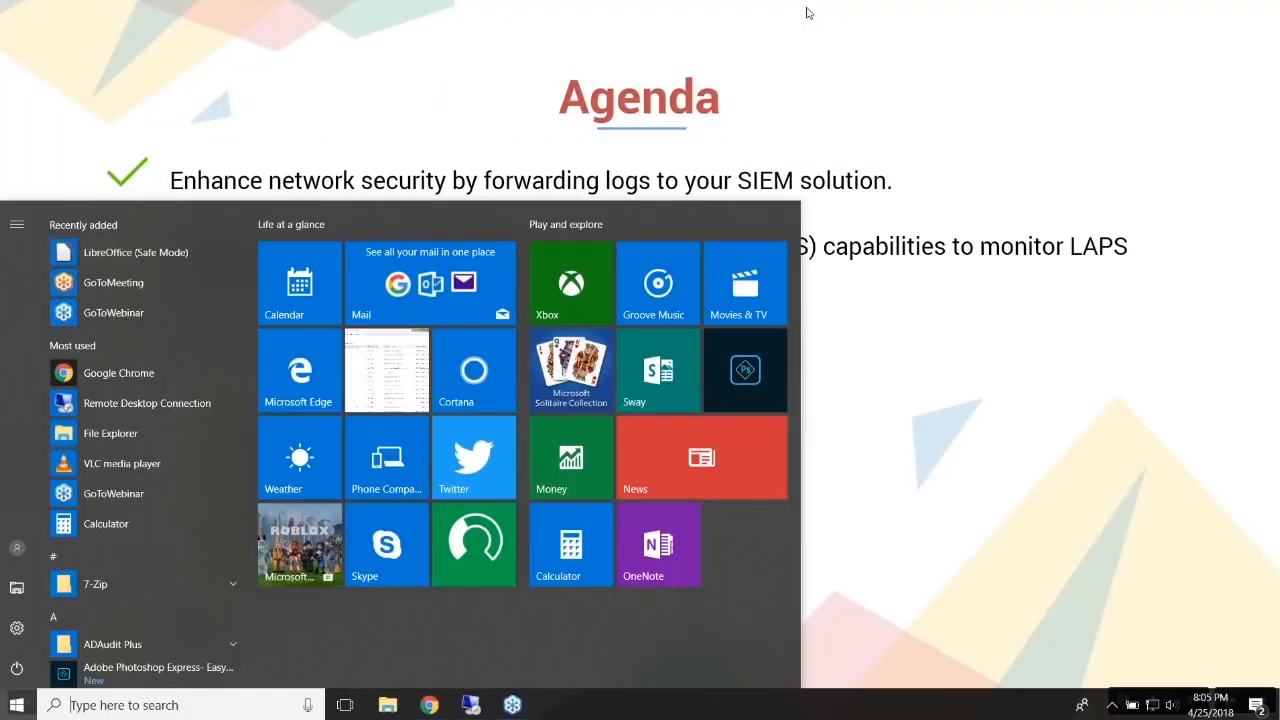
type("adap-ws")
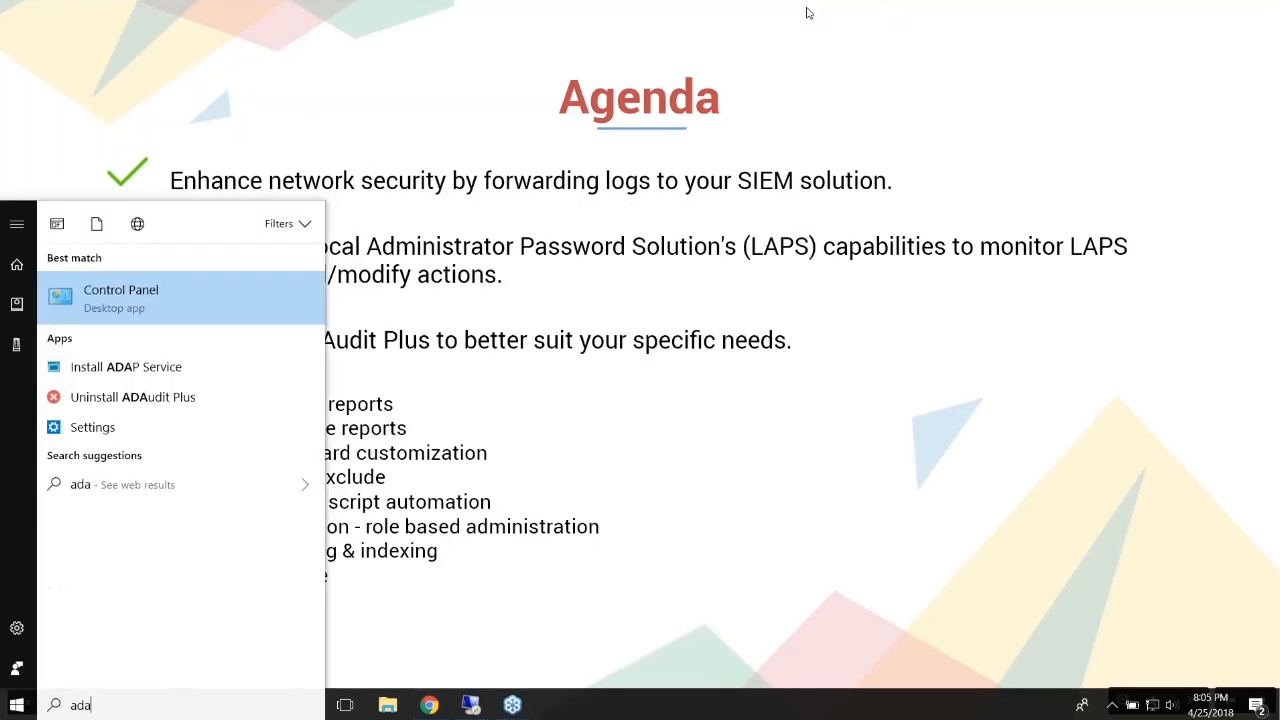
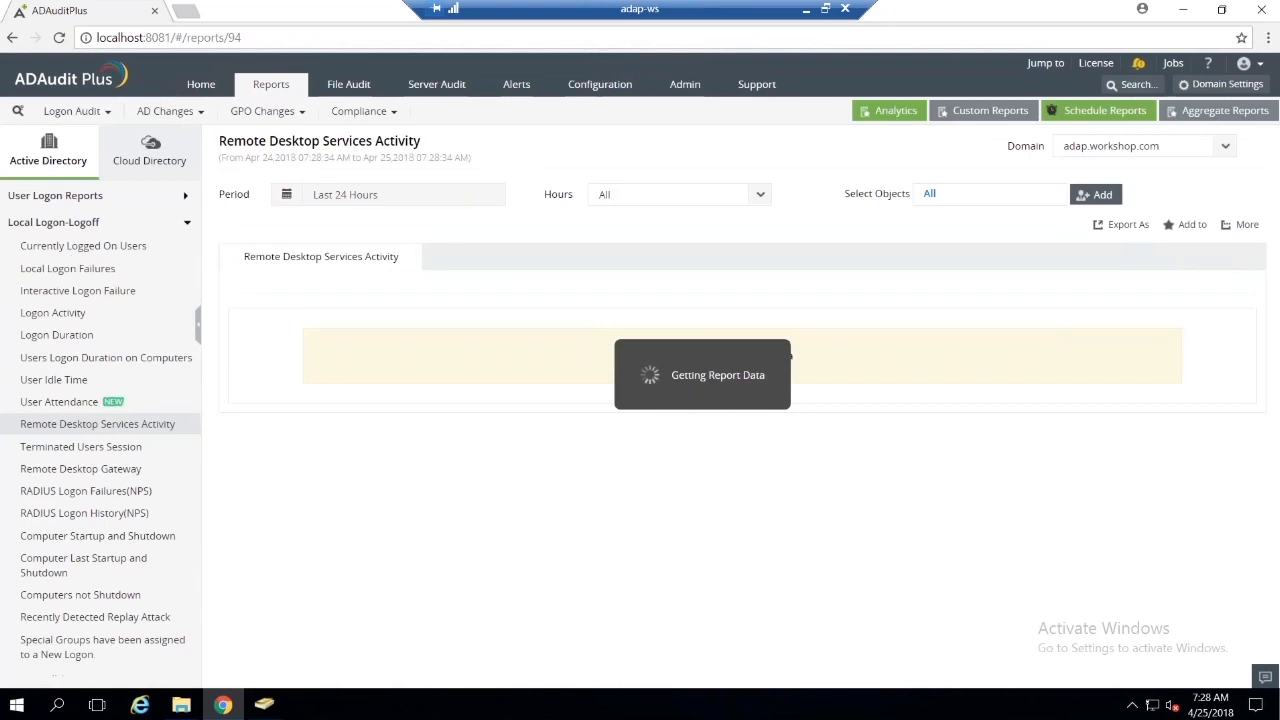
Step: Check the agenda slide in the local presentation and return to ADAudit Plus in the remote session
left_click(800, 20)
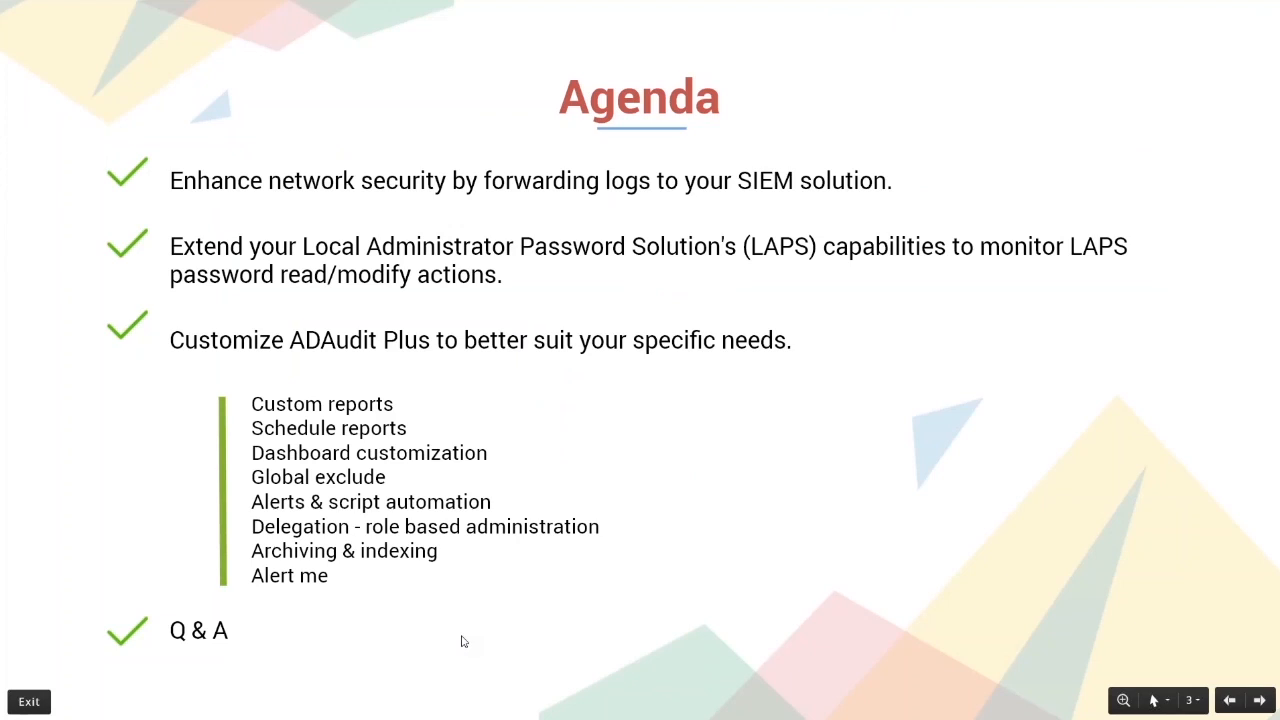
key("alt+Tab")
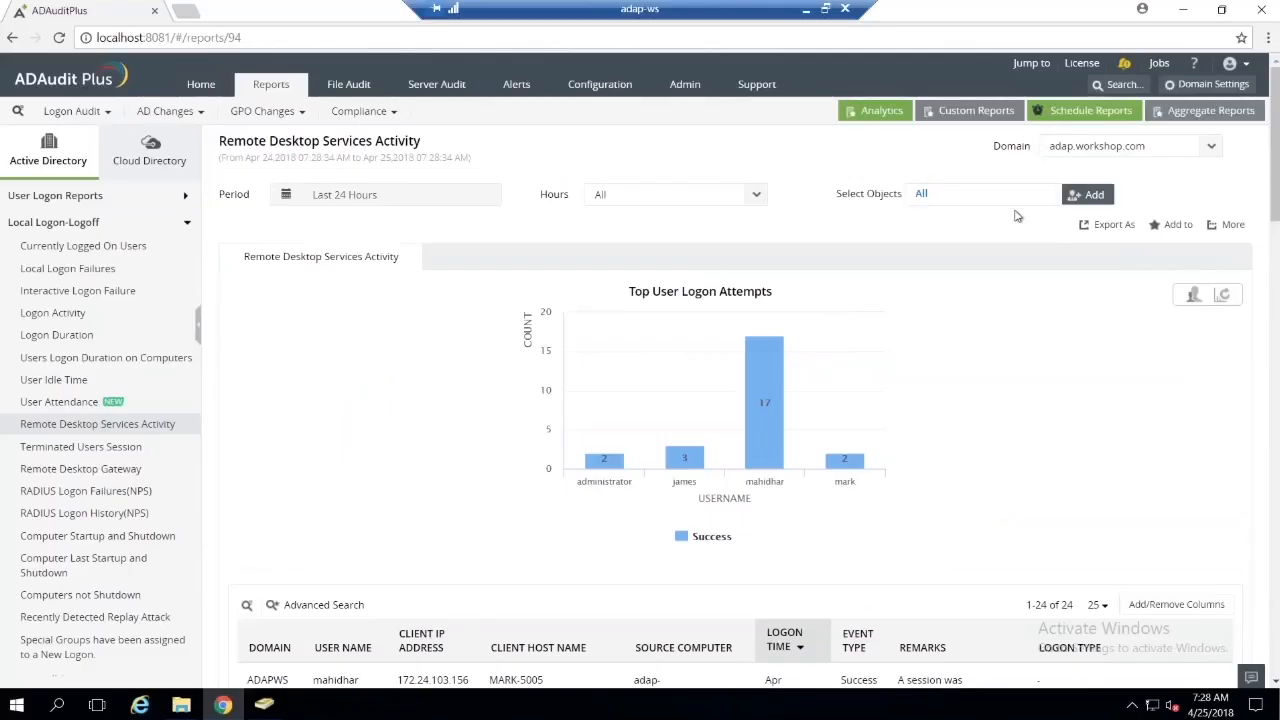
key("ctrl+space")
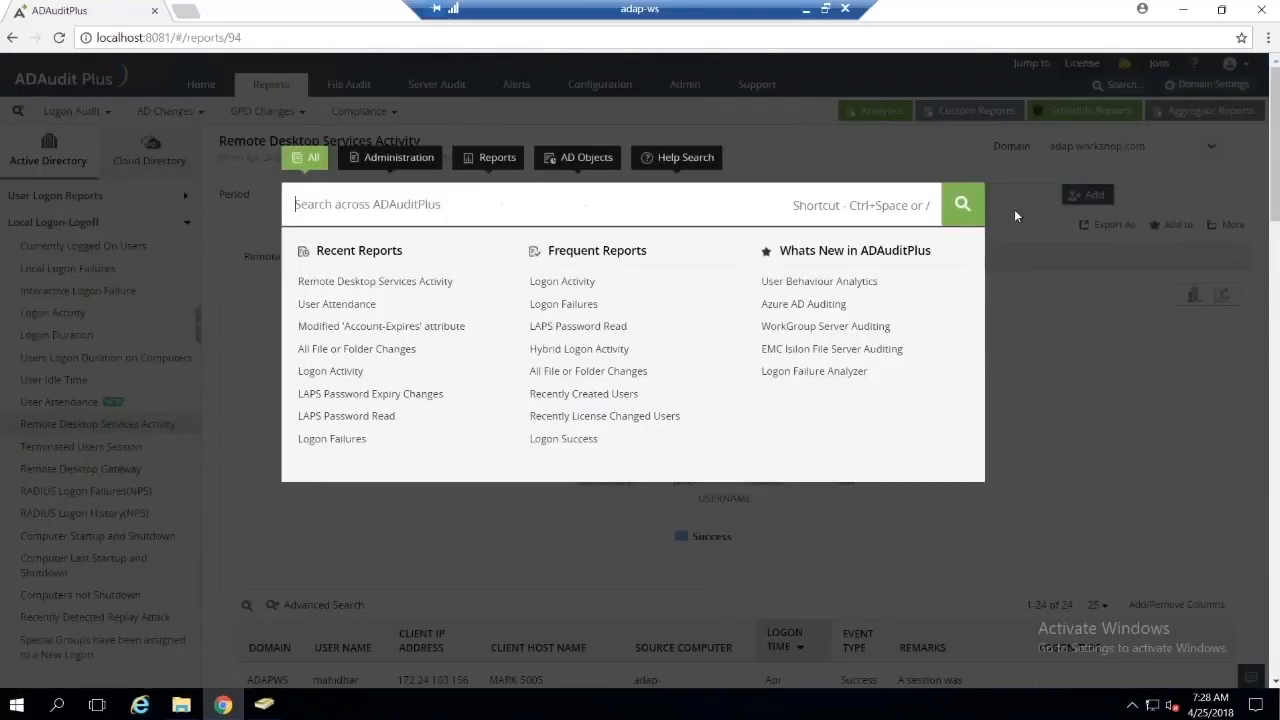
left_click(1075, 328)
Step: Open the Technicians settings, and view the form for adding technicians and the list of roles
left_click(680, 88)
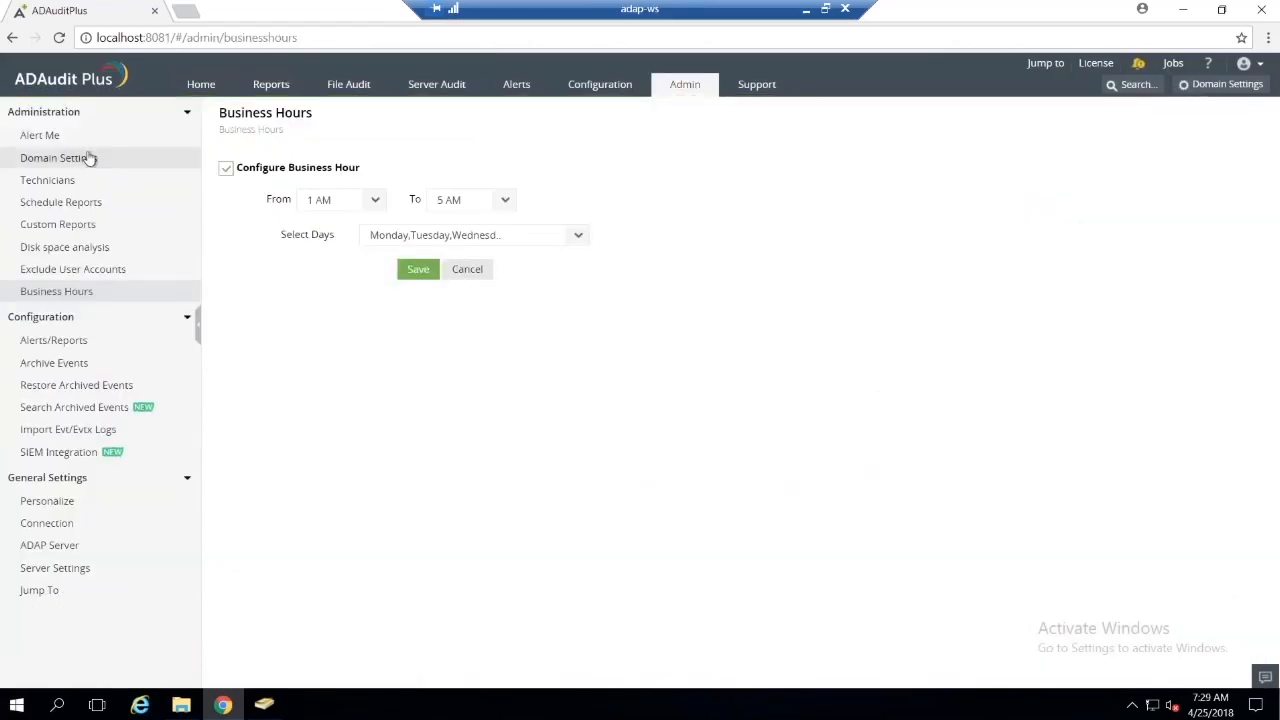
left_click(58, 188)
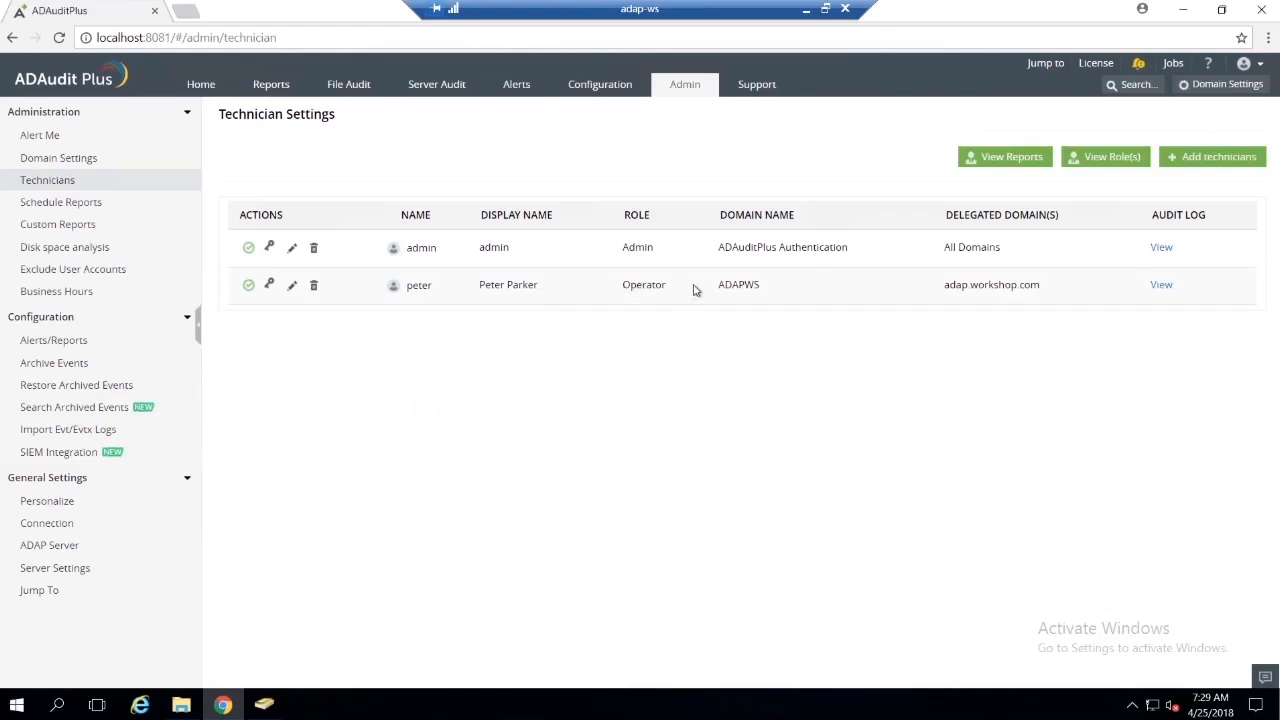
left_click(1183, 158)
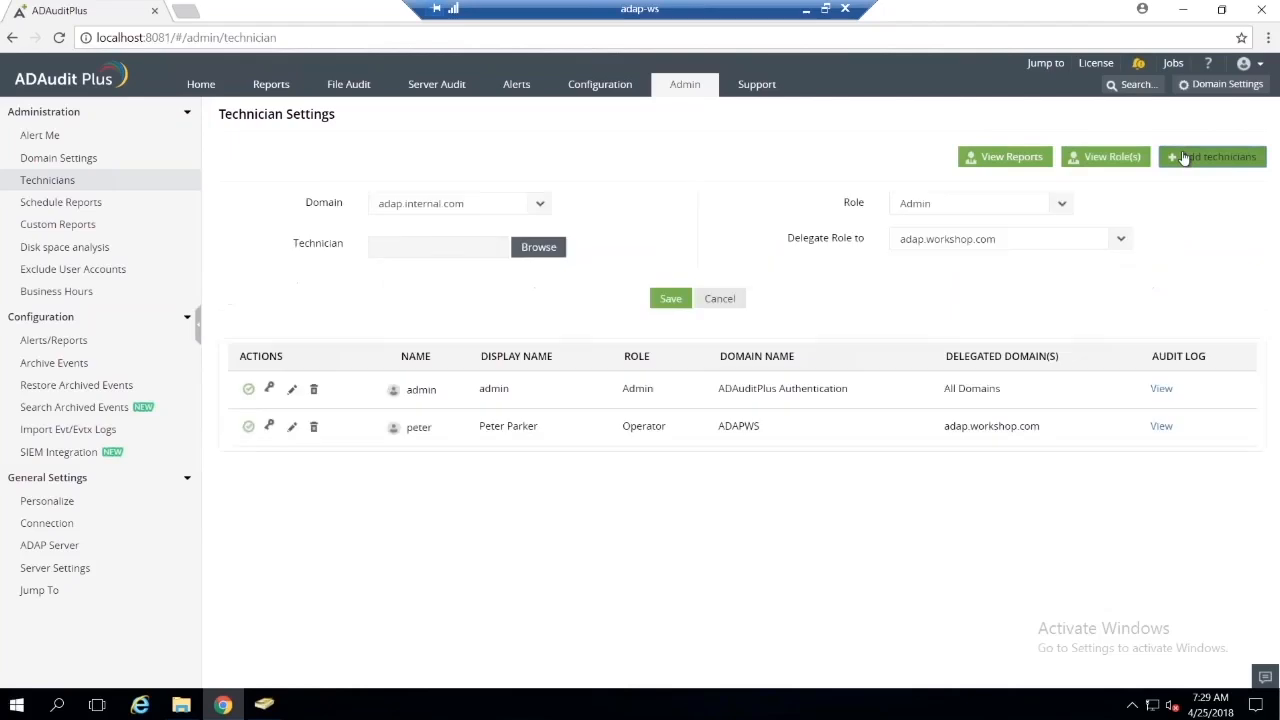
left_click(1086, 160)
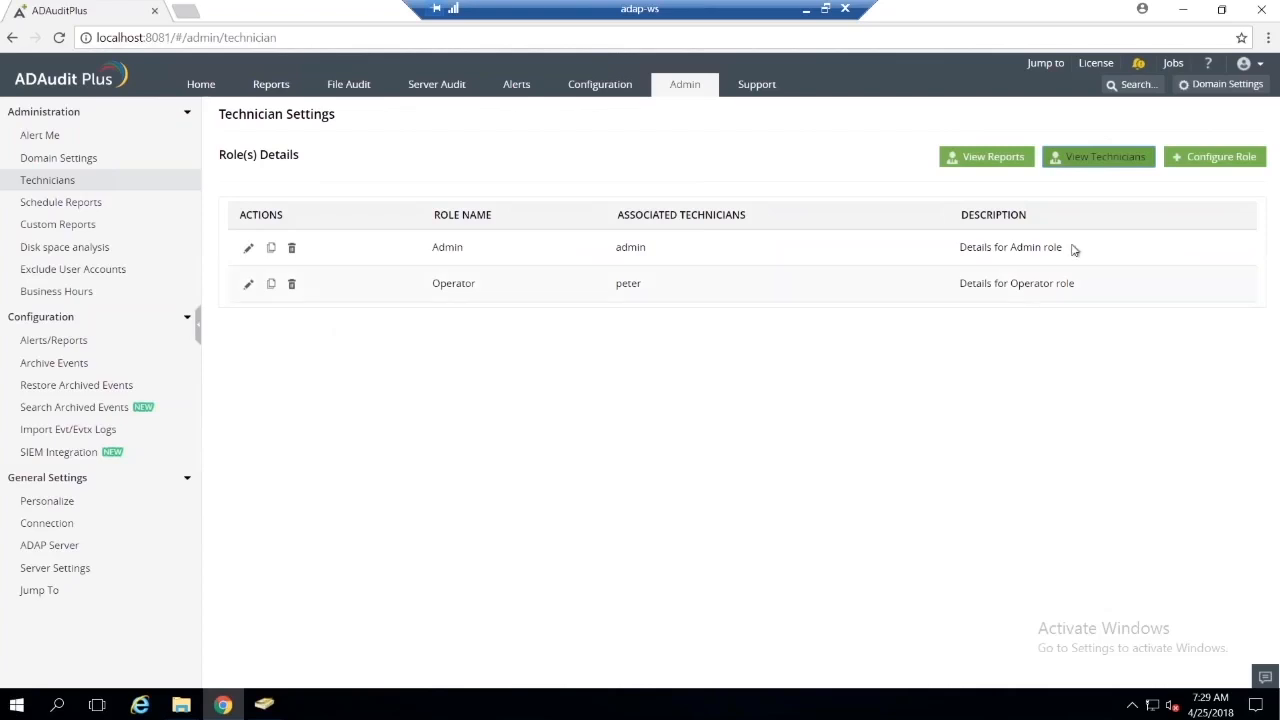
Step: Start configuring a new role with access to the File Audit, Other AD Objects, DNS Audit and GPO Audit reports
left_click(1178, 159)
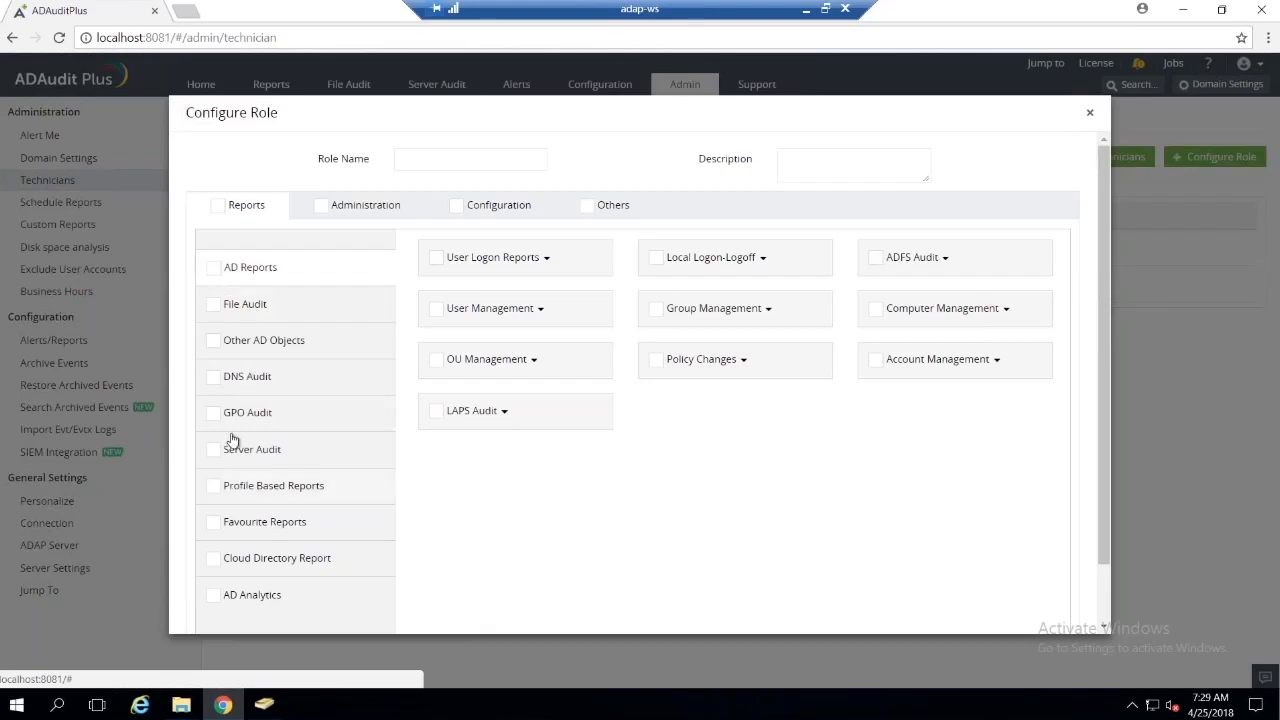
left_click(214, 270)
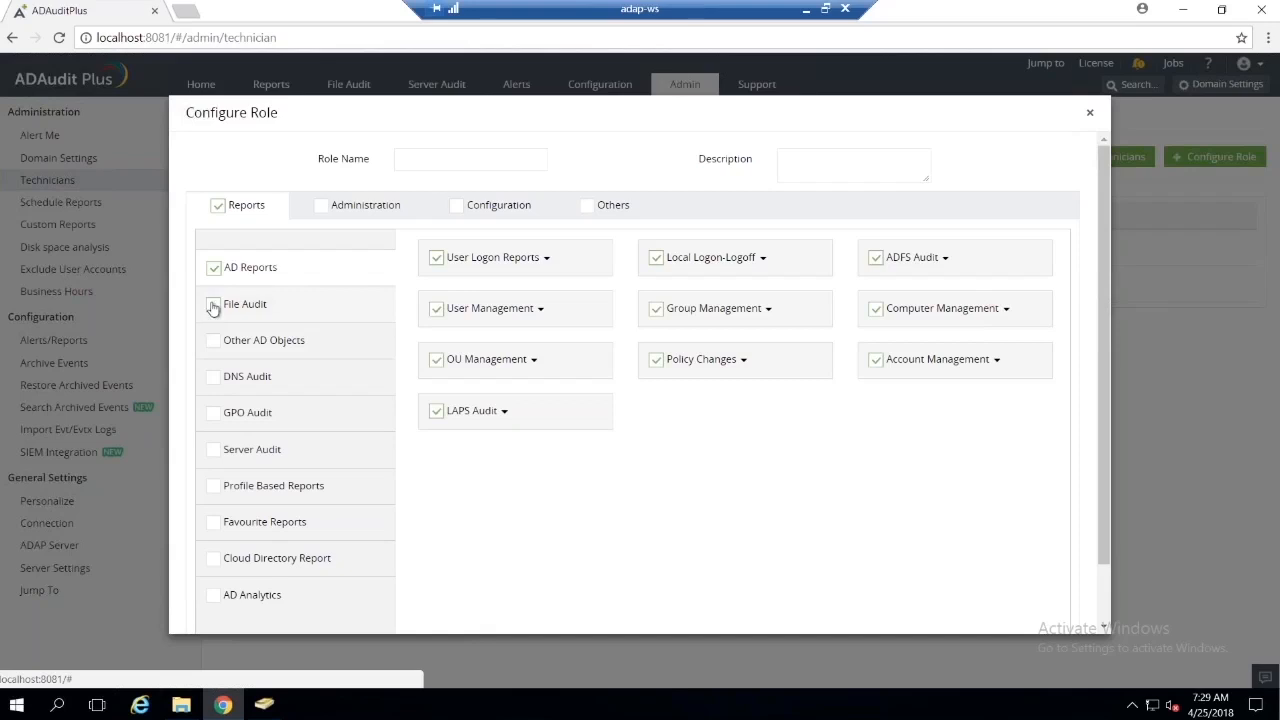
left_click(214, 305)
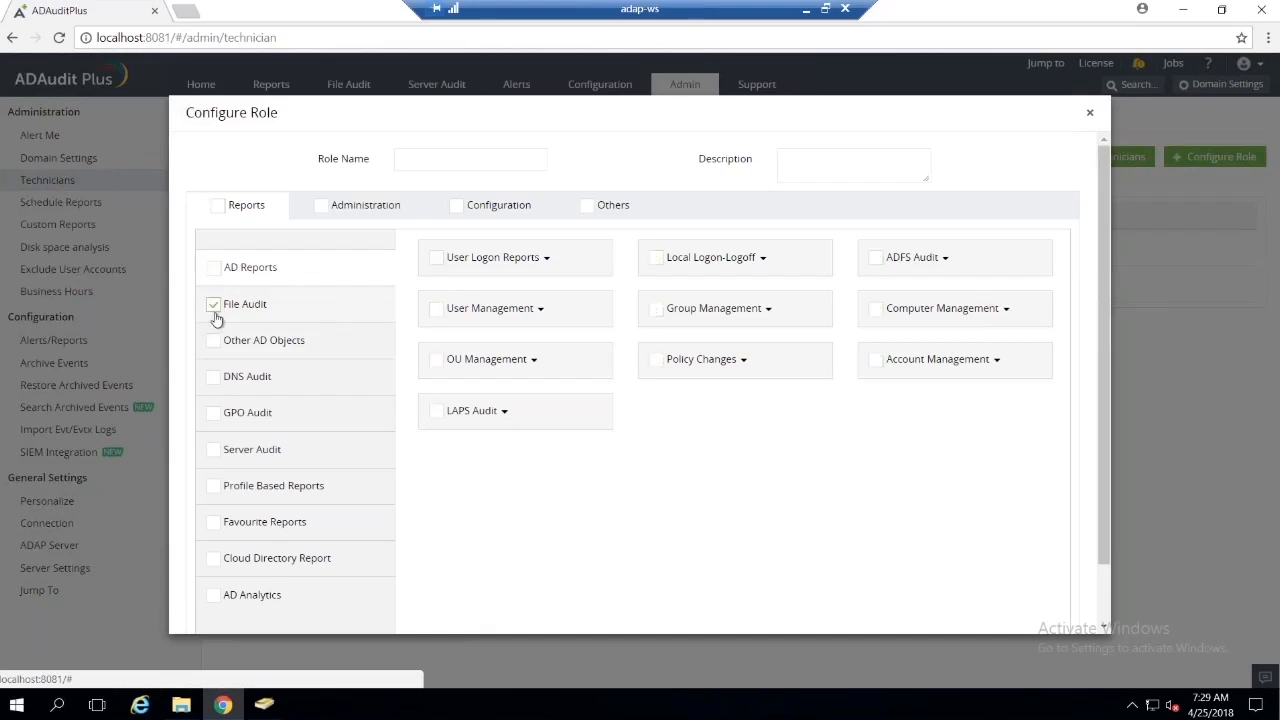
left_click(214, 341)
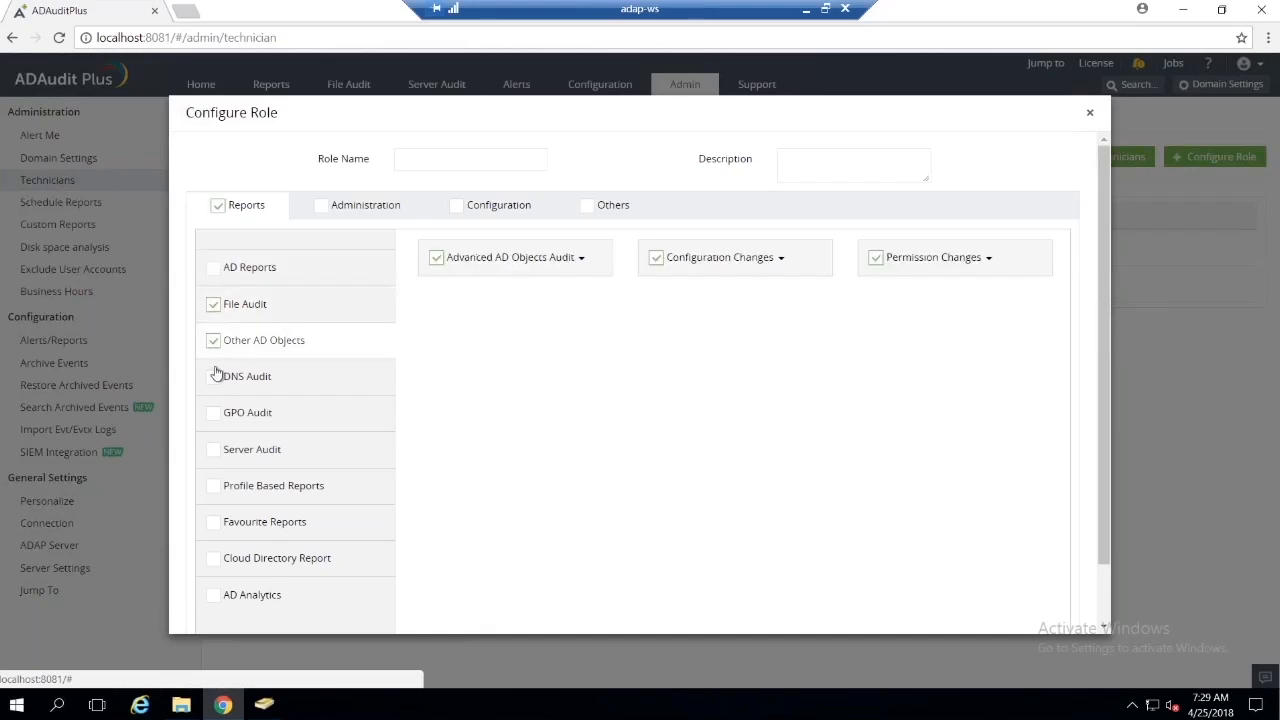
left_click(214, 377)
left_click(214, 413)
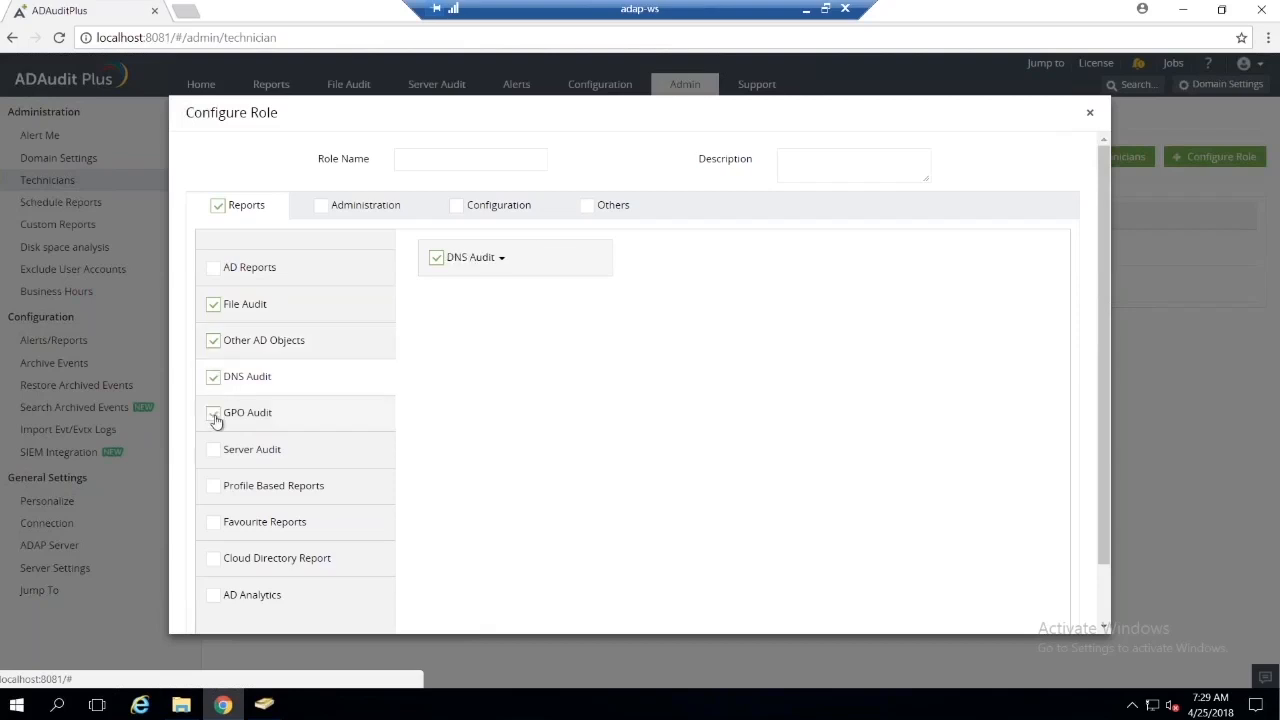
Step: Give the new role write and read permission for Alerts under Administration, and cancel the role configuration
left_click(368, 205)
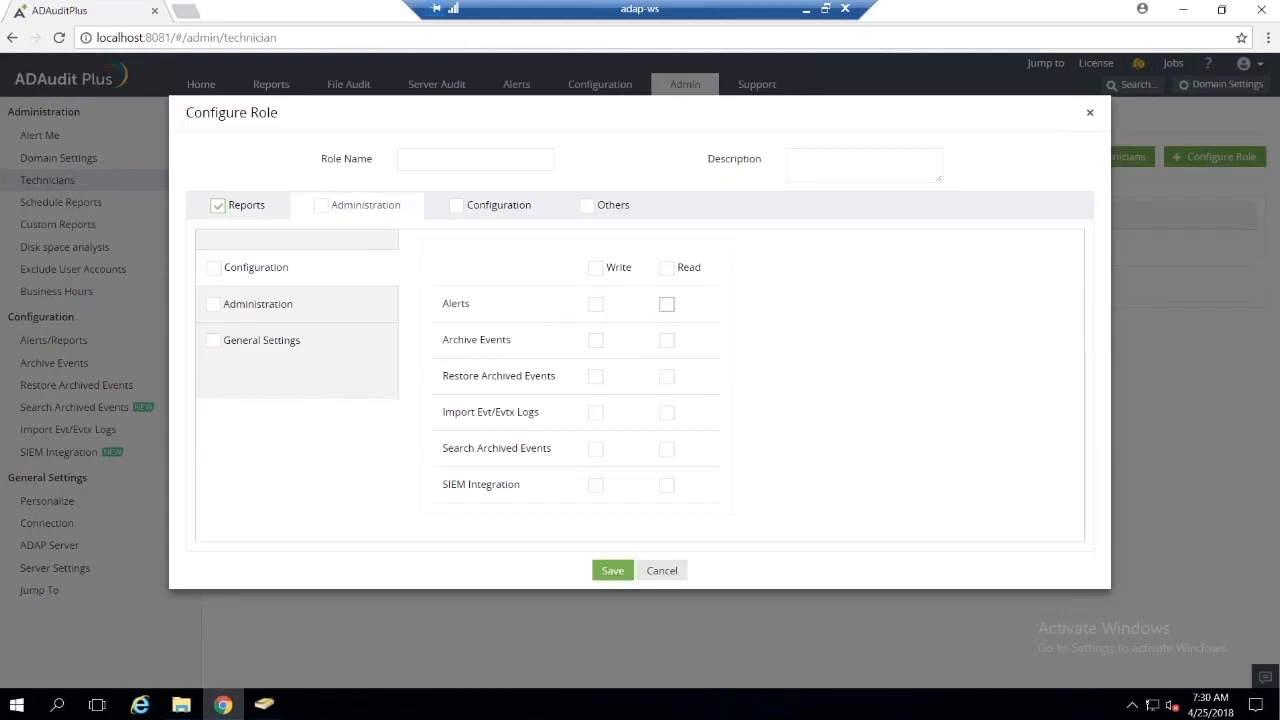
left_click(595, 306)
left_click(667, 305)
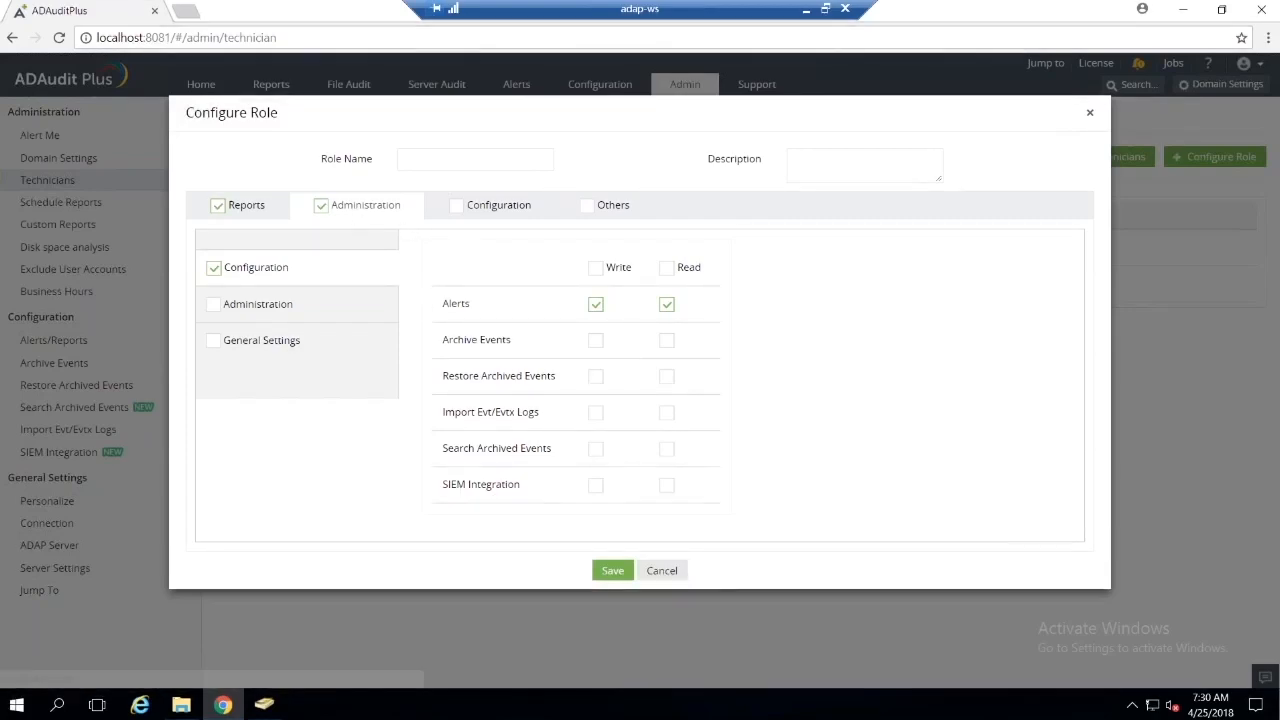
left_click(662, 571)
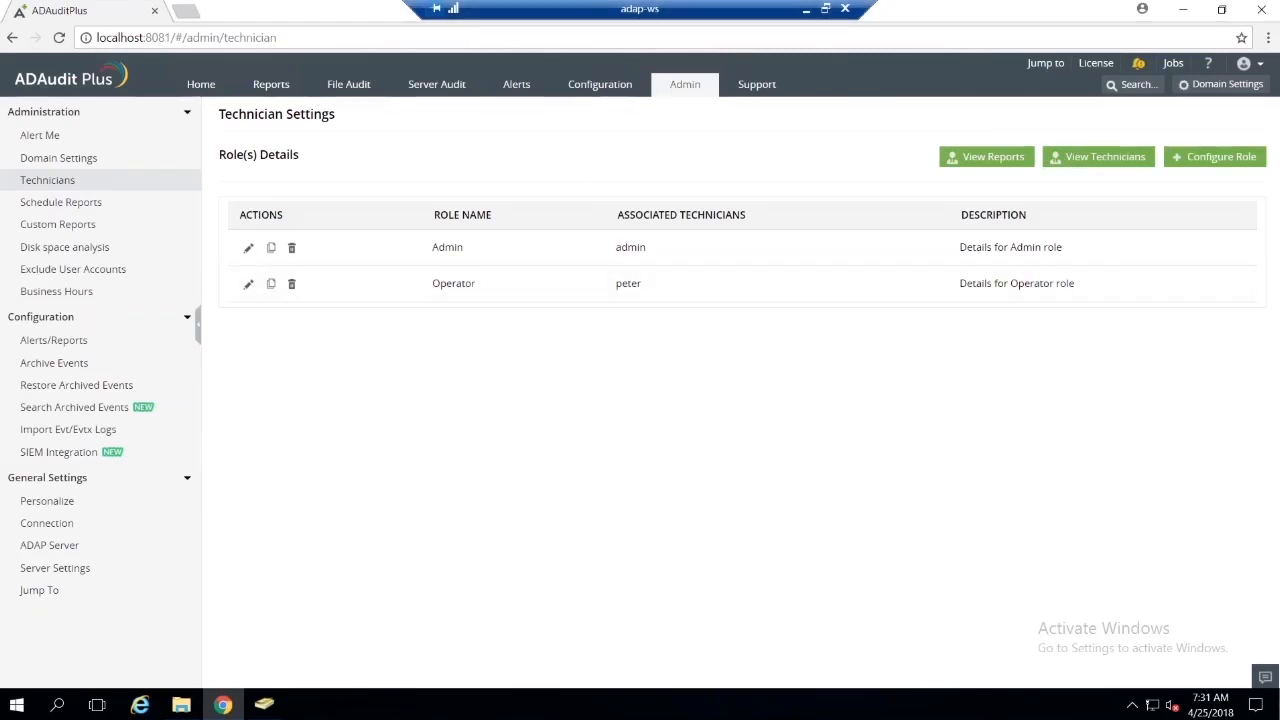
Step: Check the agenda slide, return to ADAudit Plus and search for "archi" to open the Archive Events settings
left_click(806, 15)
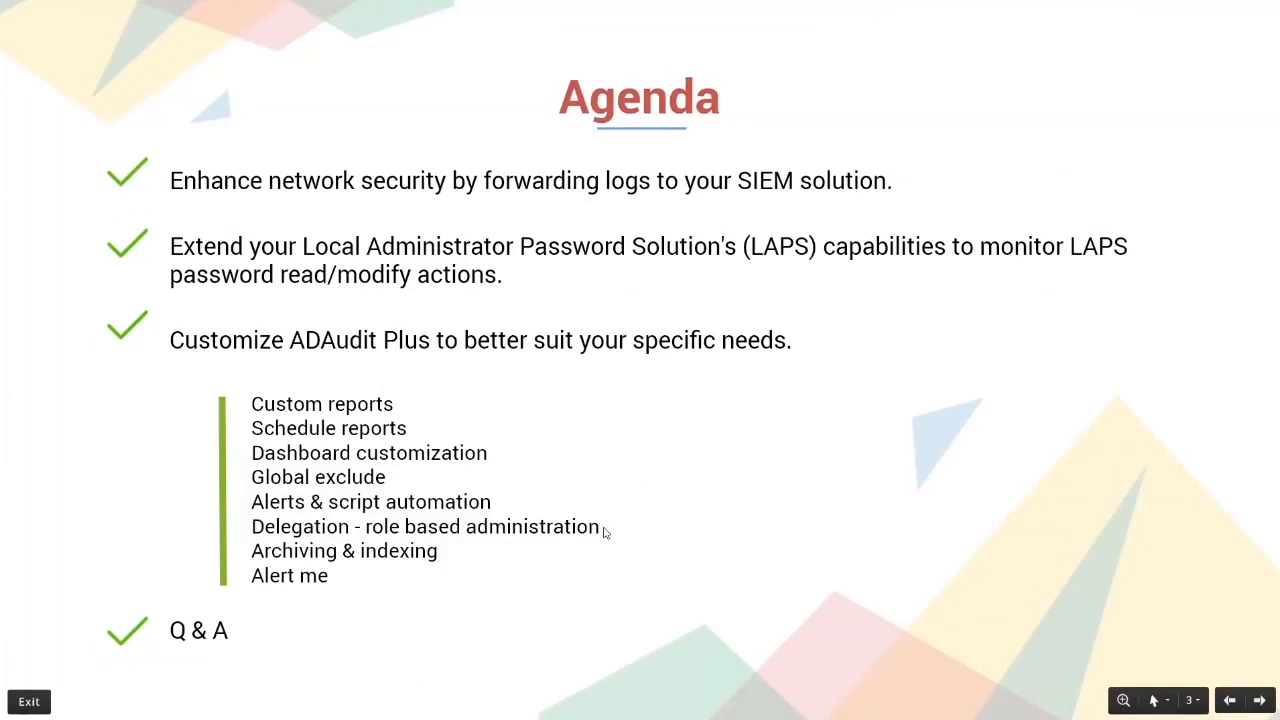
key("alt+Tab")
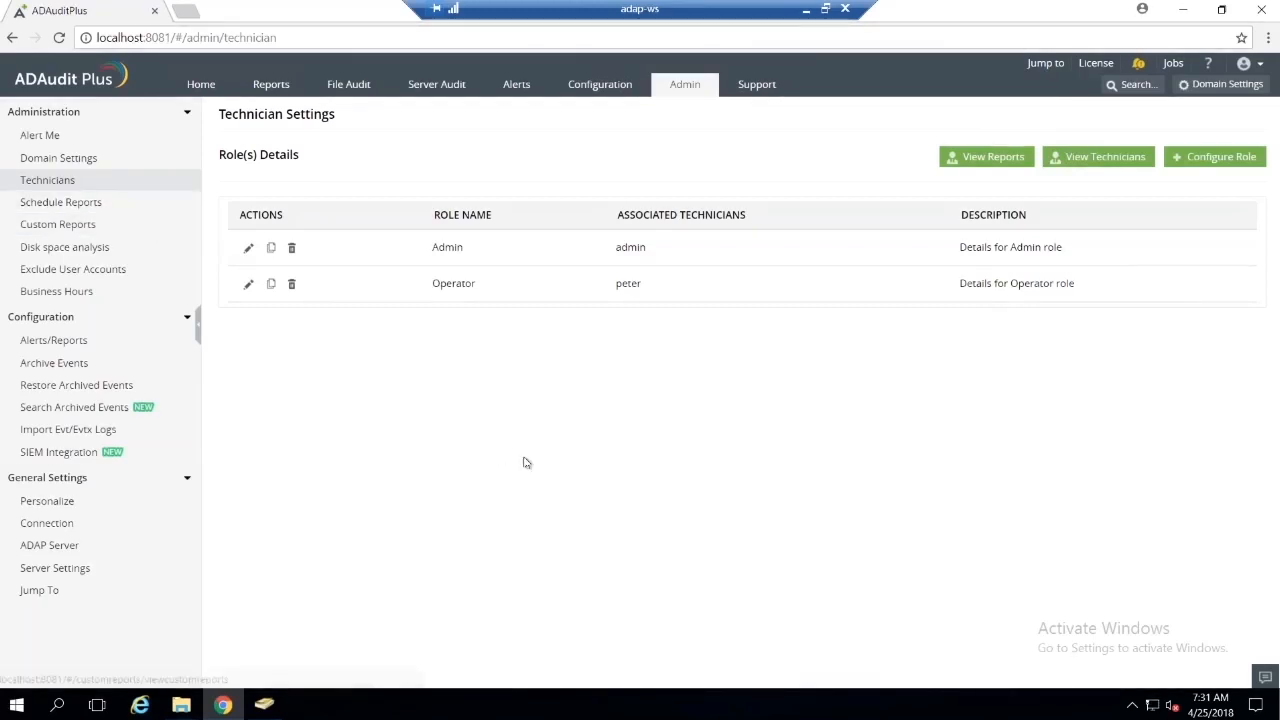
left_click(287, 88)
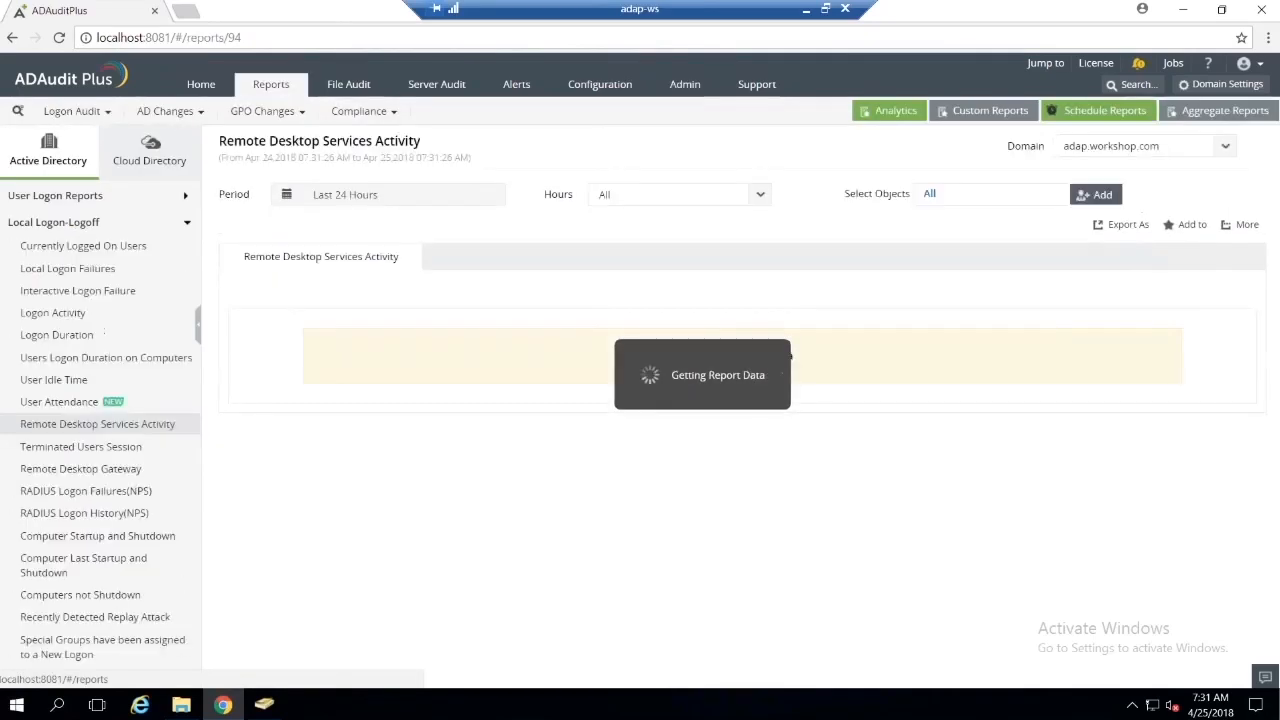
key("ctrl+space")
type("archi")
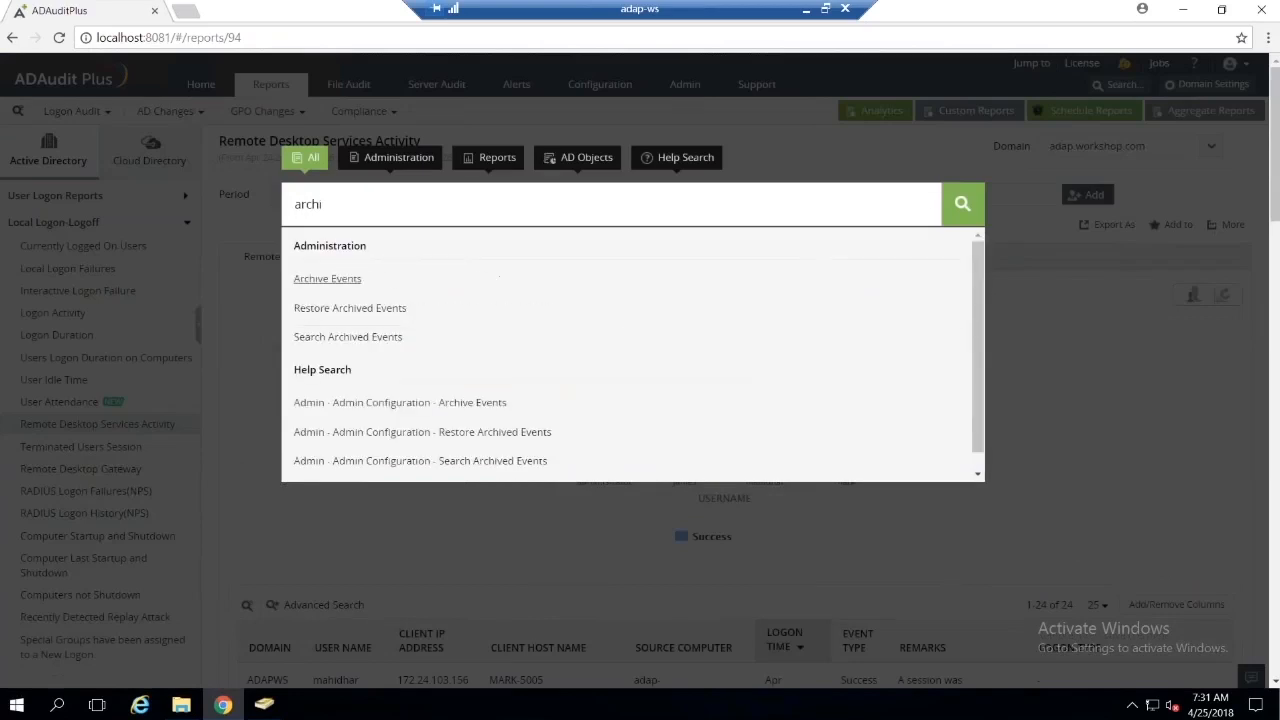
left_click(327, 278)
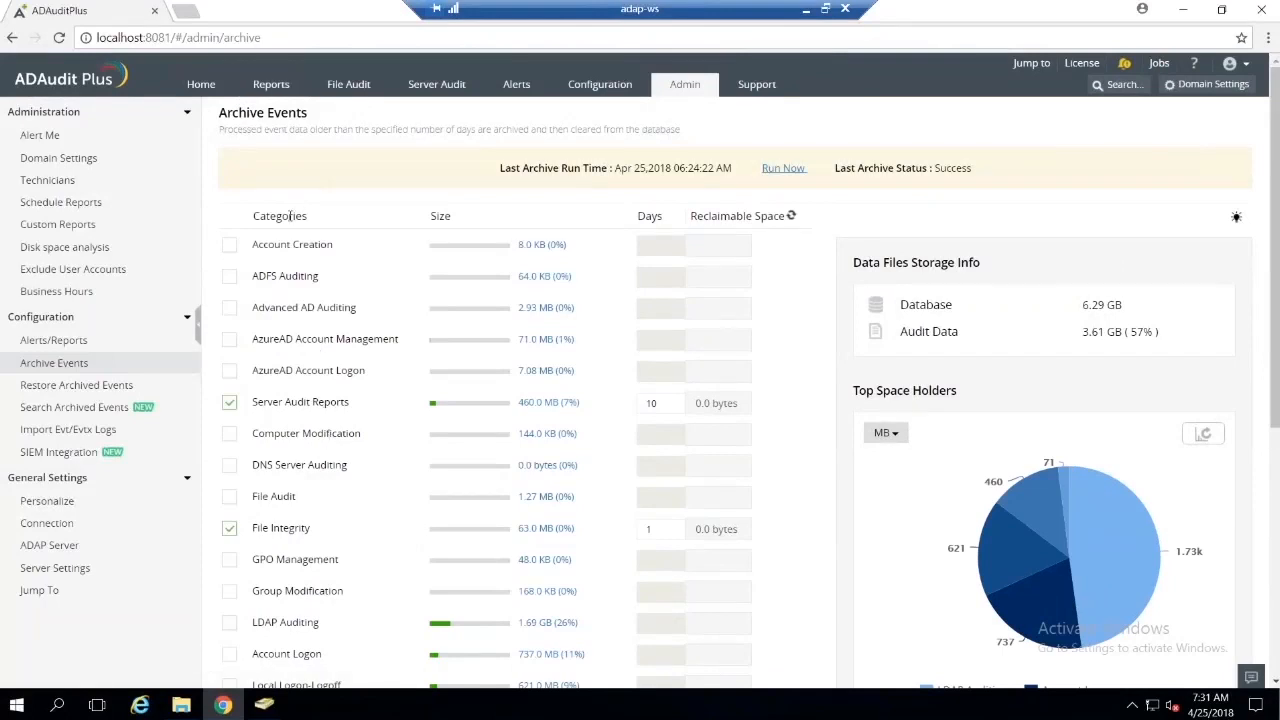
Step: Deselect Server Audit Reports and File Integrity in the archive categories and look through the category list without saving
left_click(229, 402)
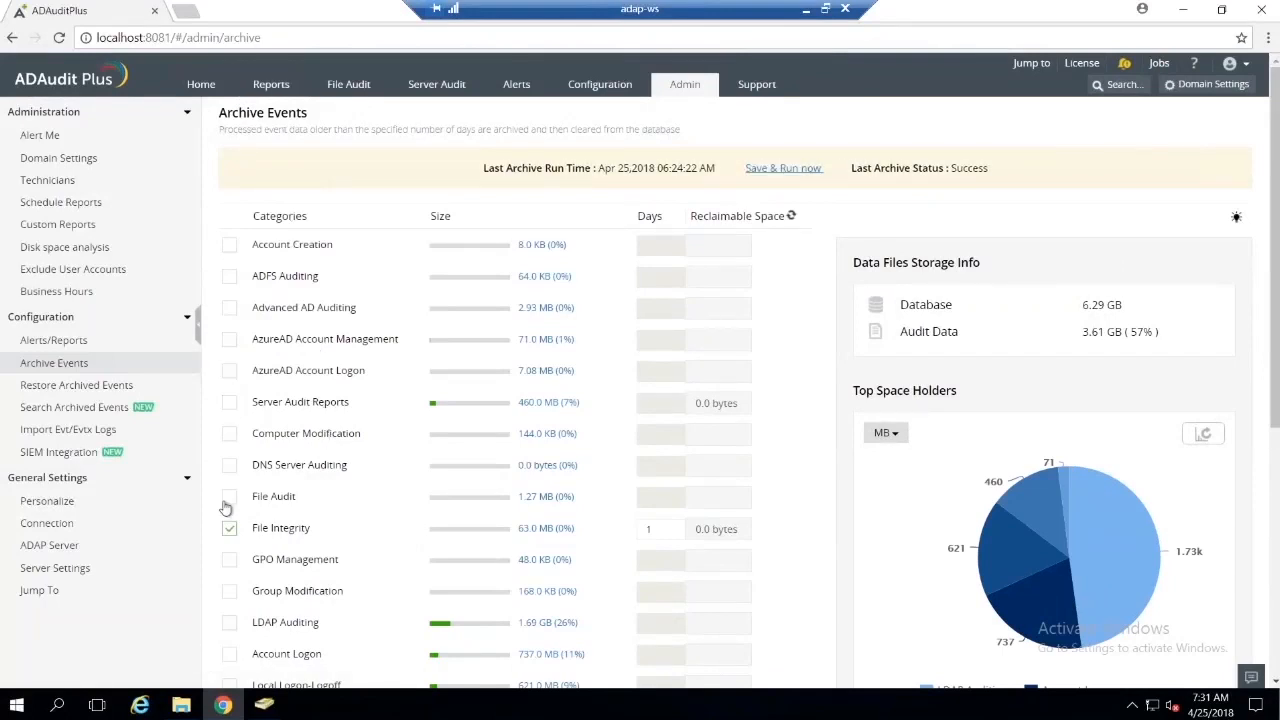
left_click(230, 526)
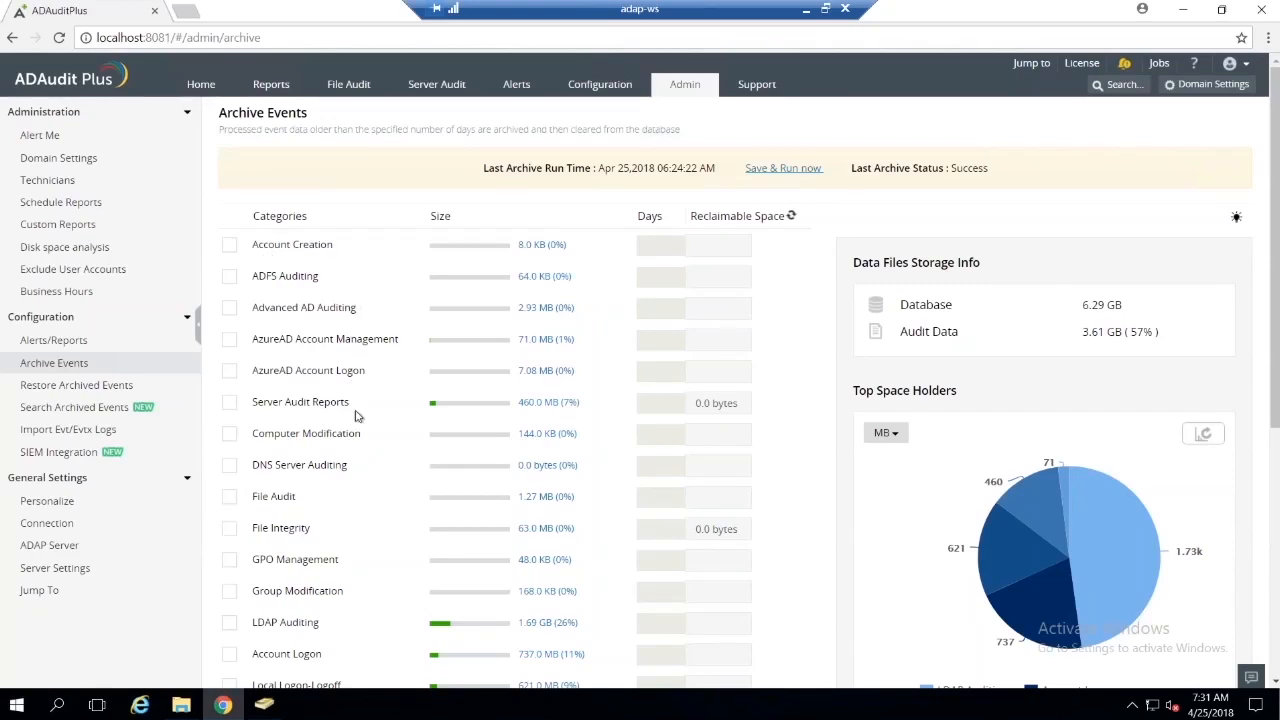
scroll(357, 449, "down", 1)
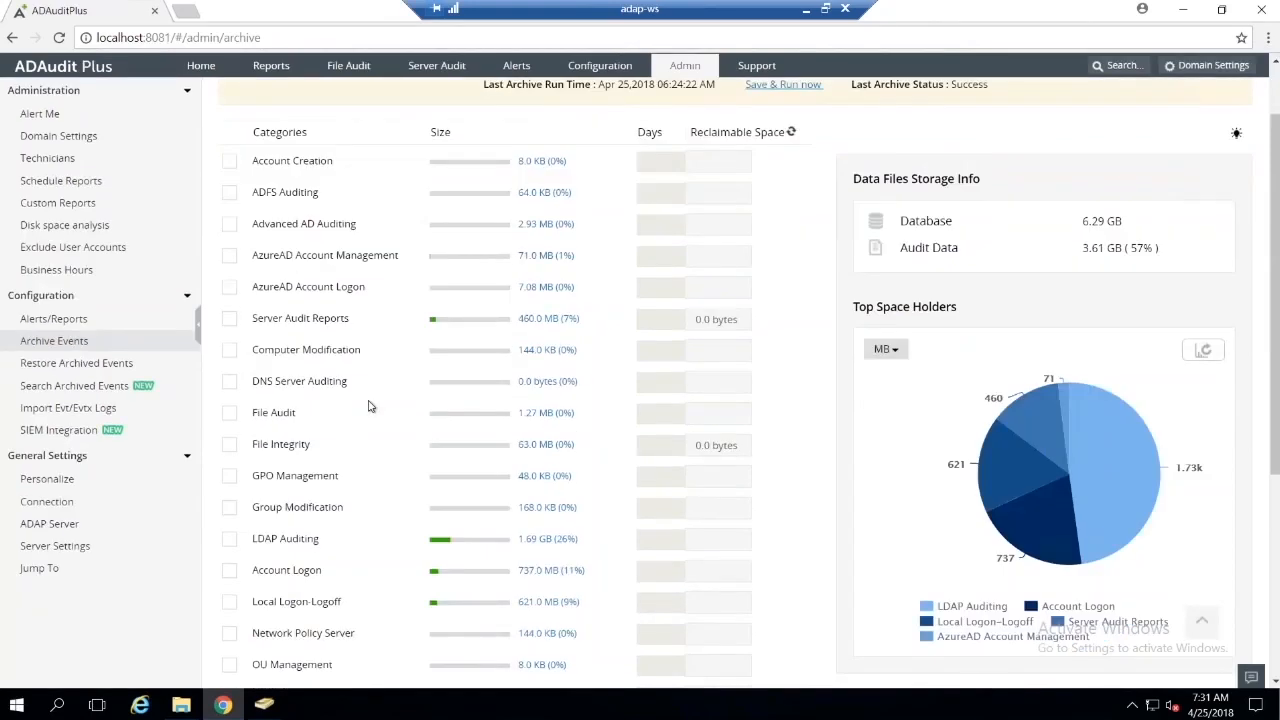
scroll(445, 282, "up", 1)
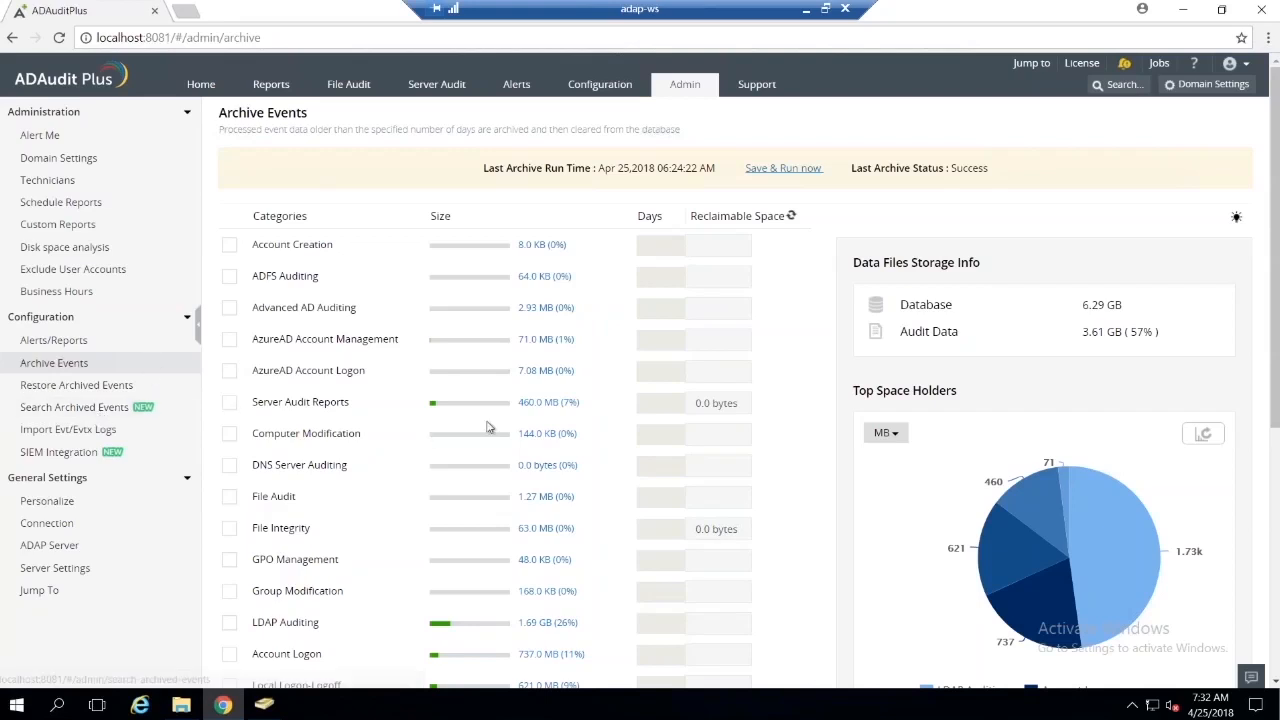
Step: Open Search Archived Events and index the archive file AUDFileIntegrityMonitor_1524574166094.zip
scroll(473, 429, "down", 1)
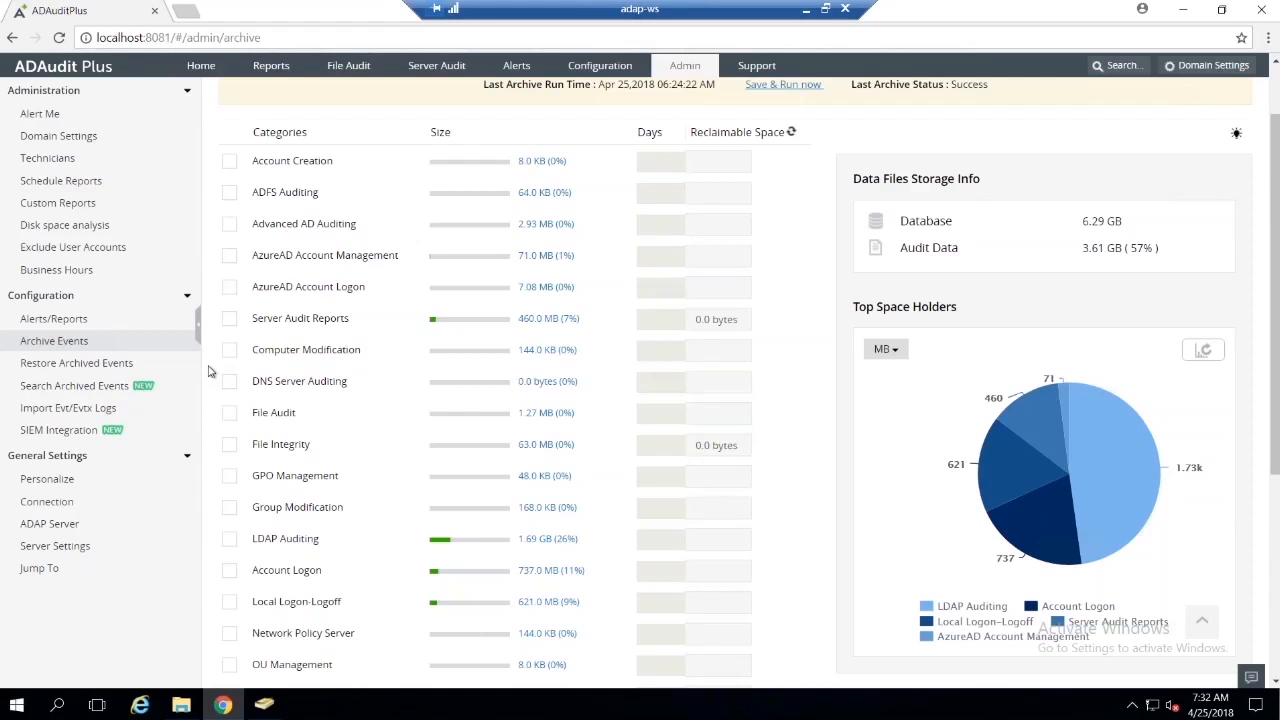
left_click(62, 390)
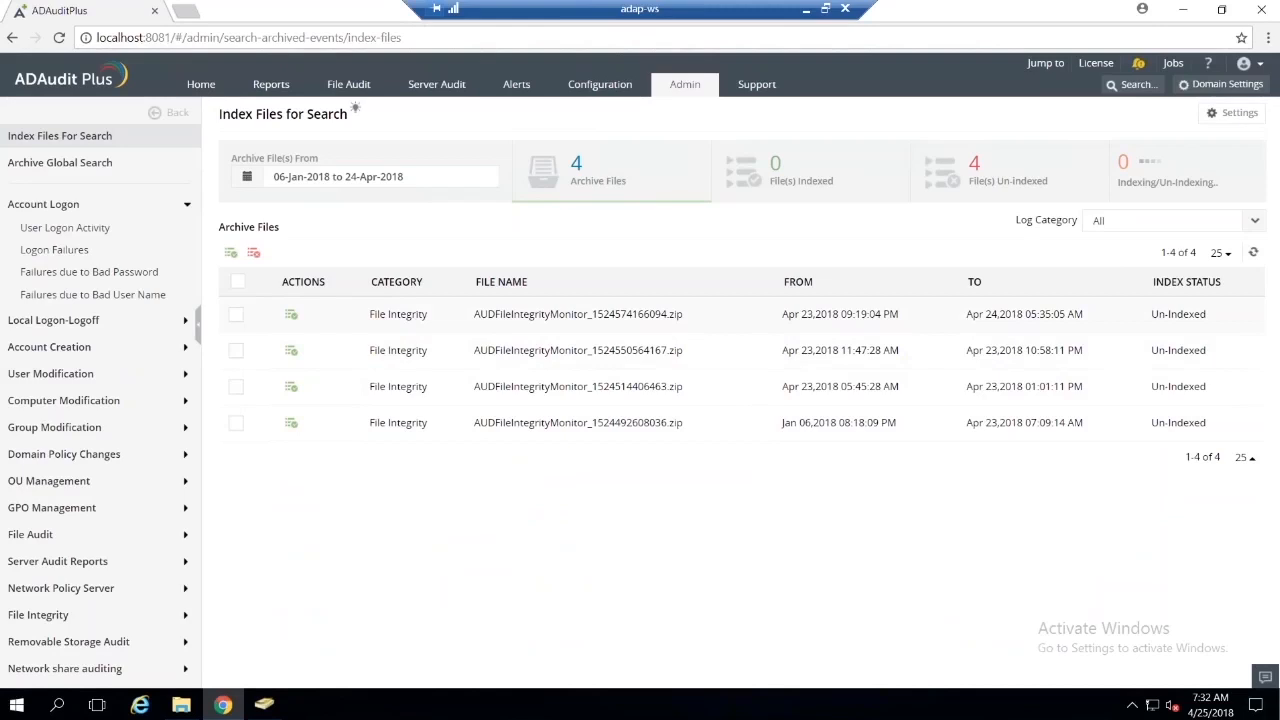
left_click(291, 316)
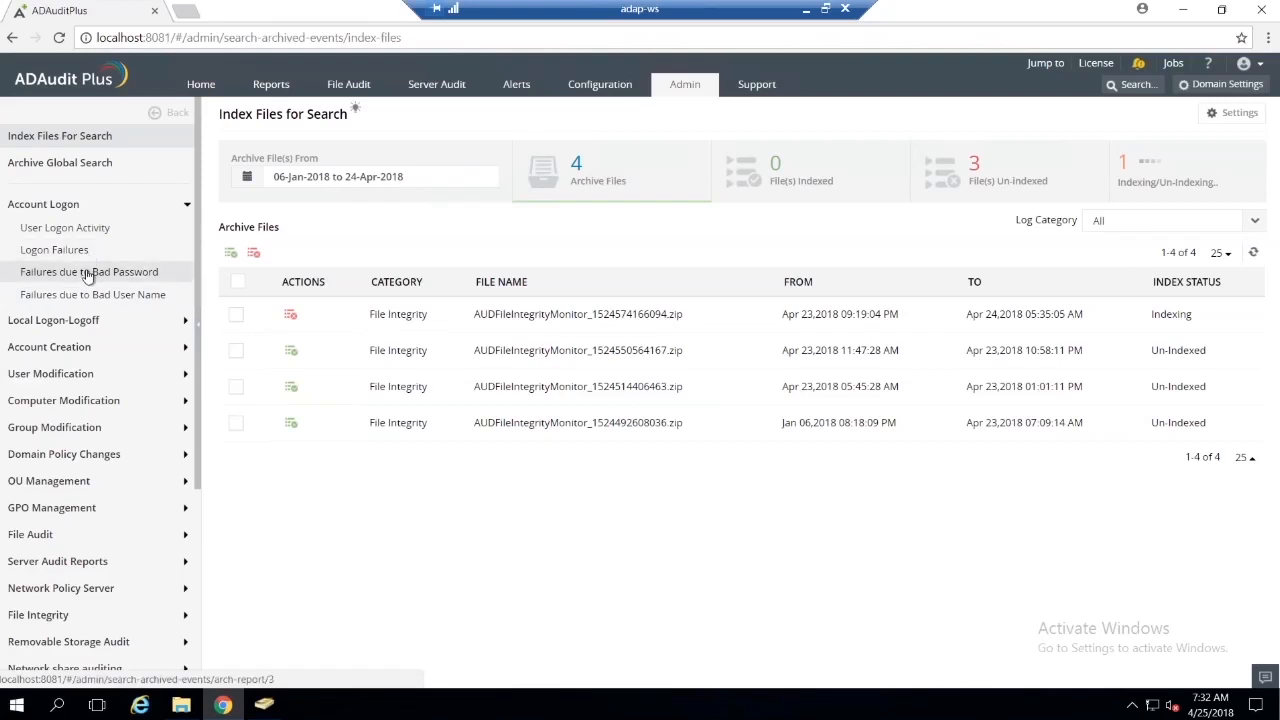
Step: View the archived User Logon Activity, Logon Failures and File Integrity All File or Folder Changes reports
left_click(140, 238)
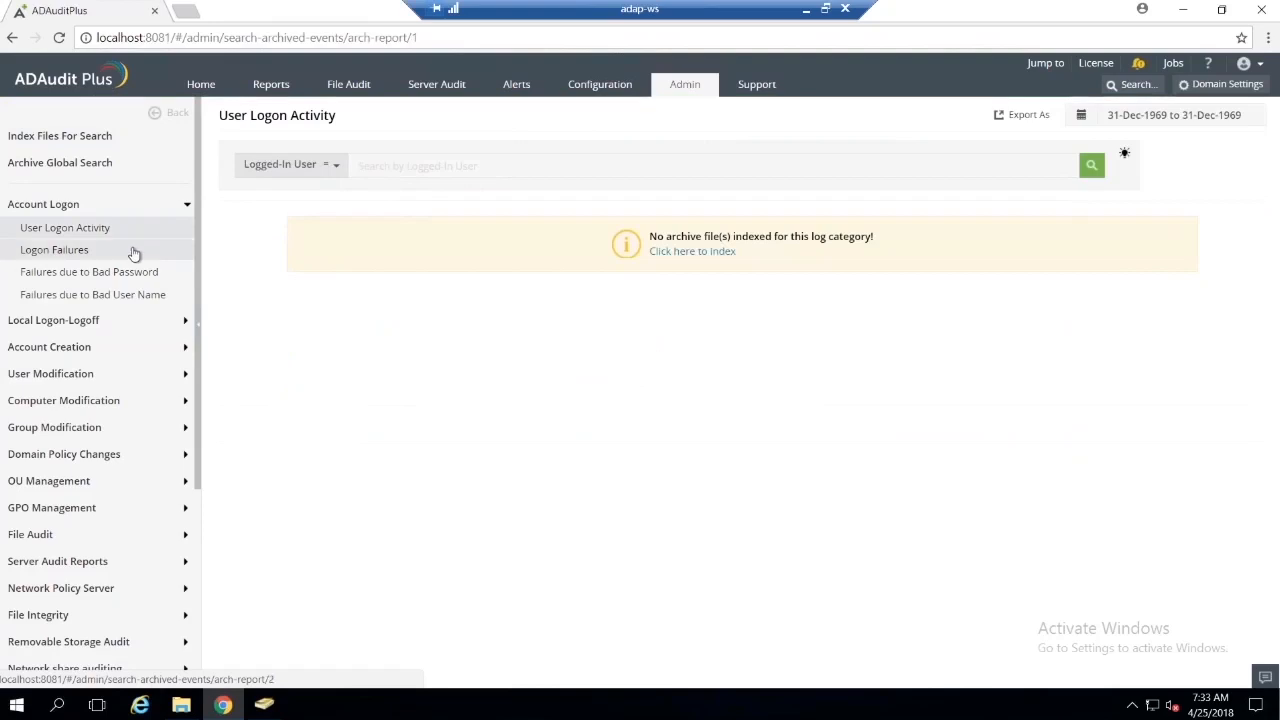
left_click(128, 258)
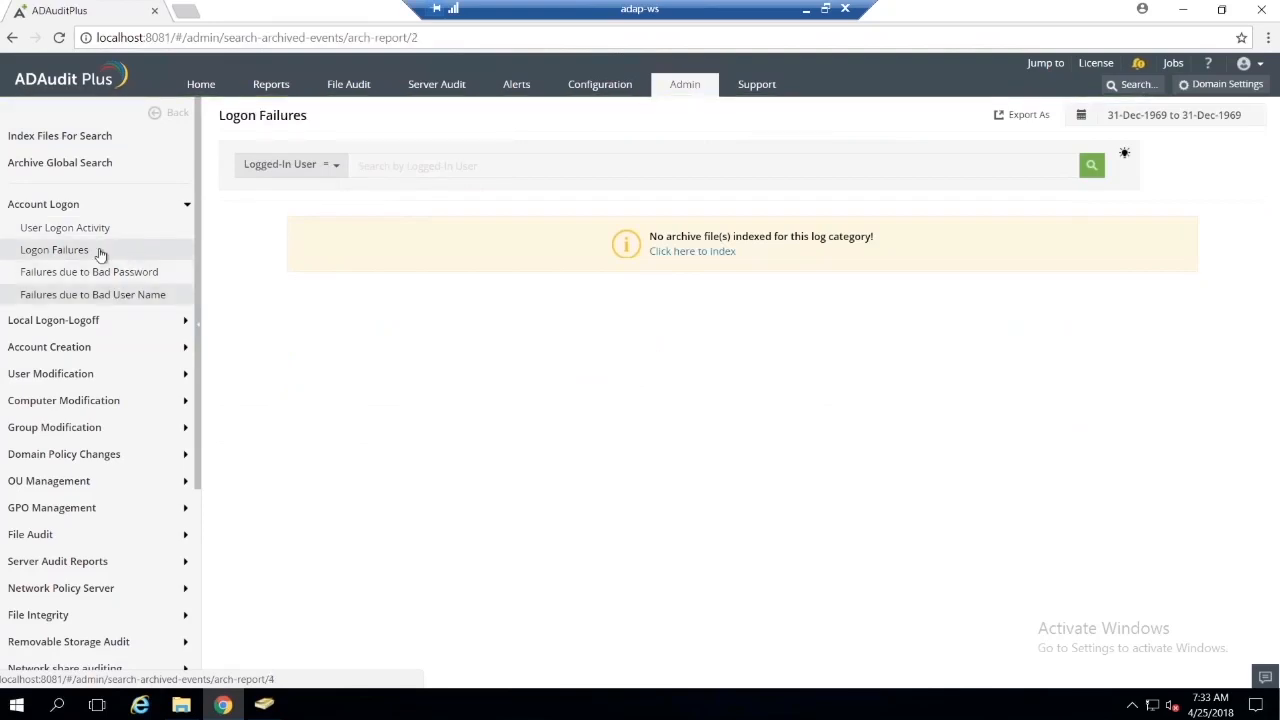
left_click(91, 135)
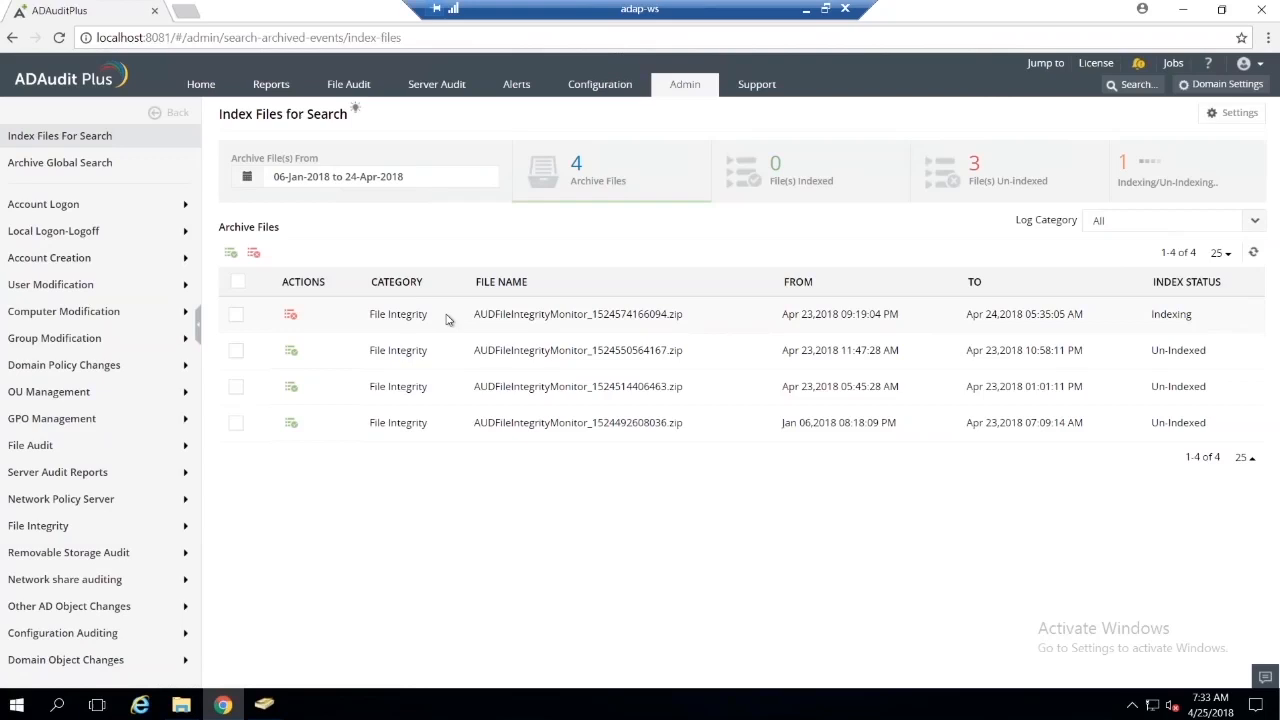
left_click(19, 534)
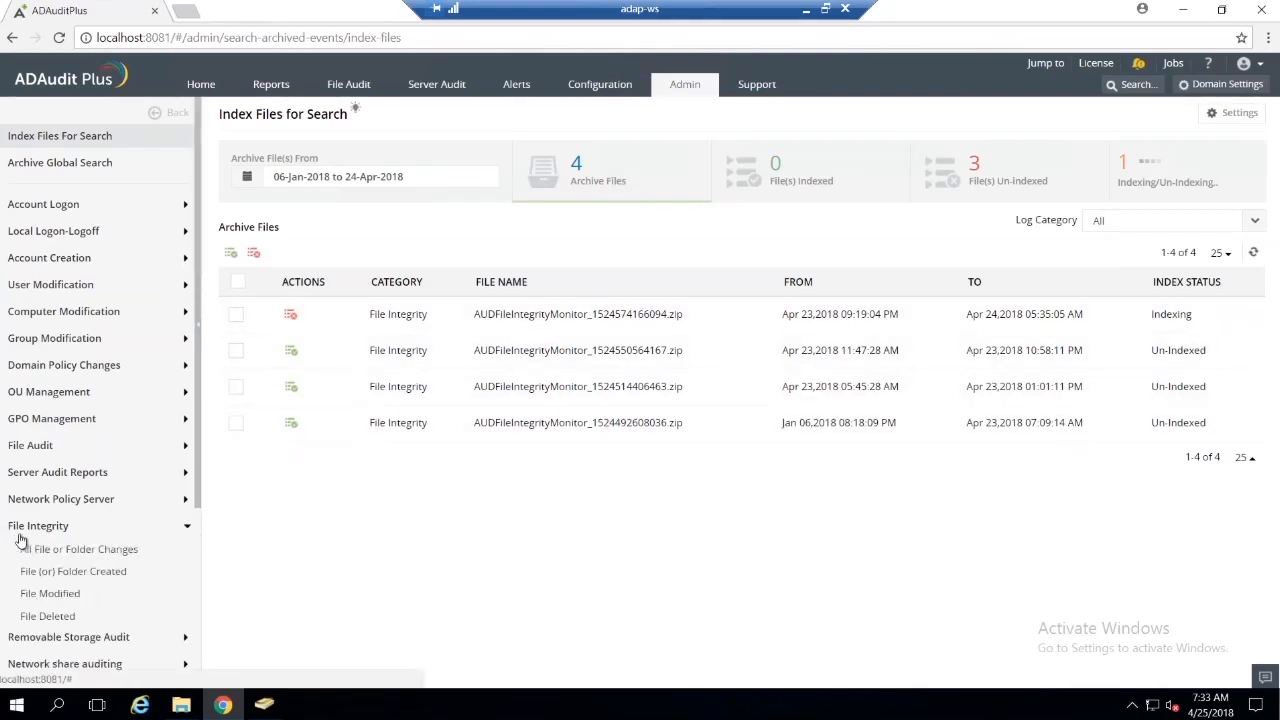
left_click(30, 558)
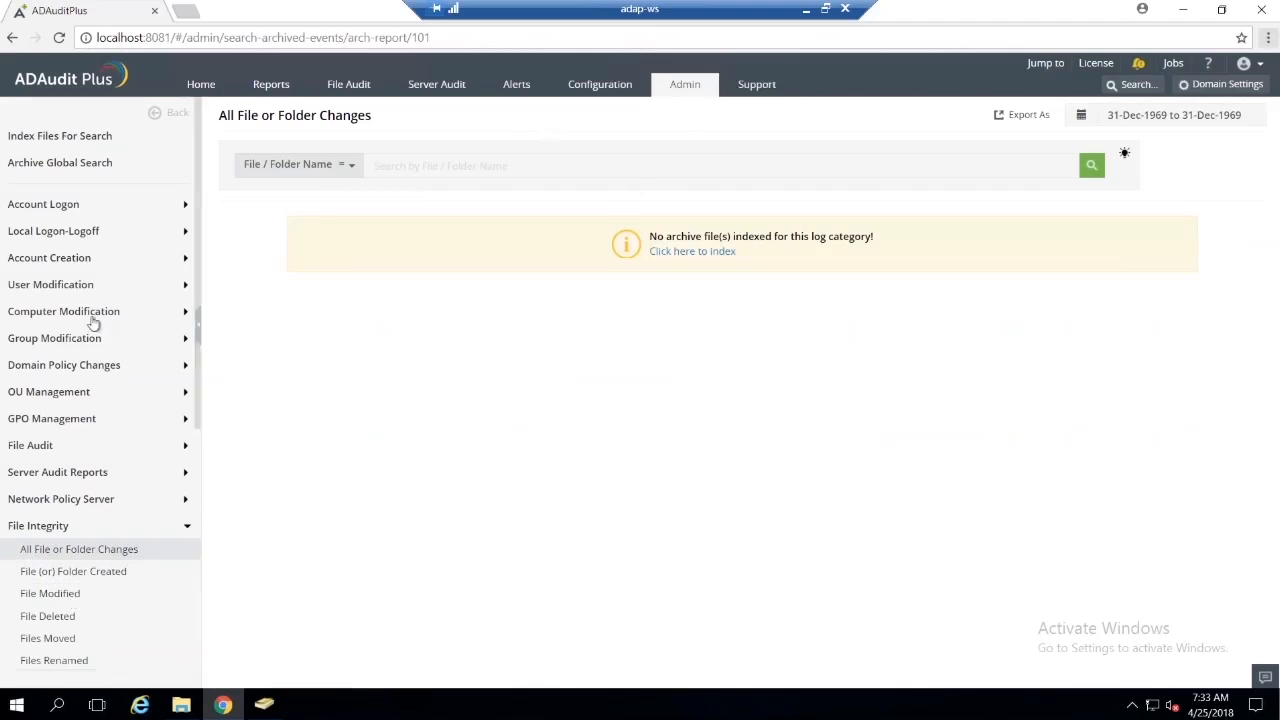
Step: Check the agenda slide, search ADAudit Plus for "alert m" to view the Alert Me settings, and return to the slide
left_click(806, 9)
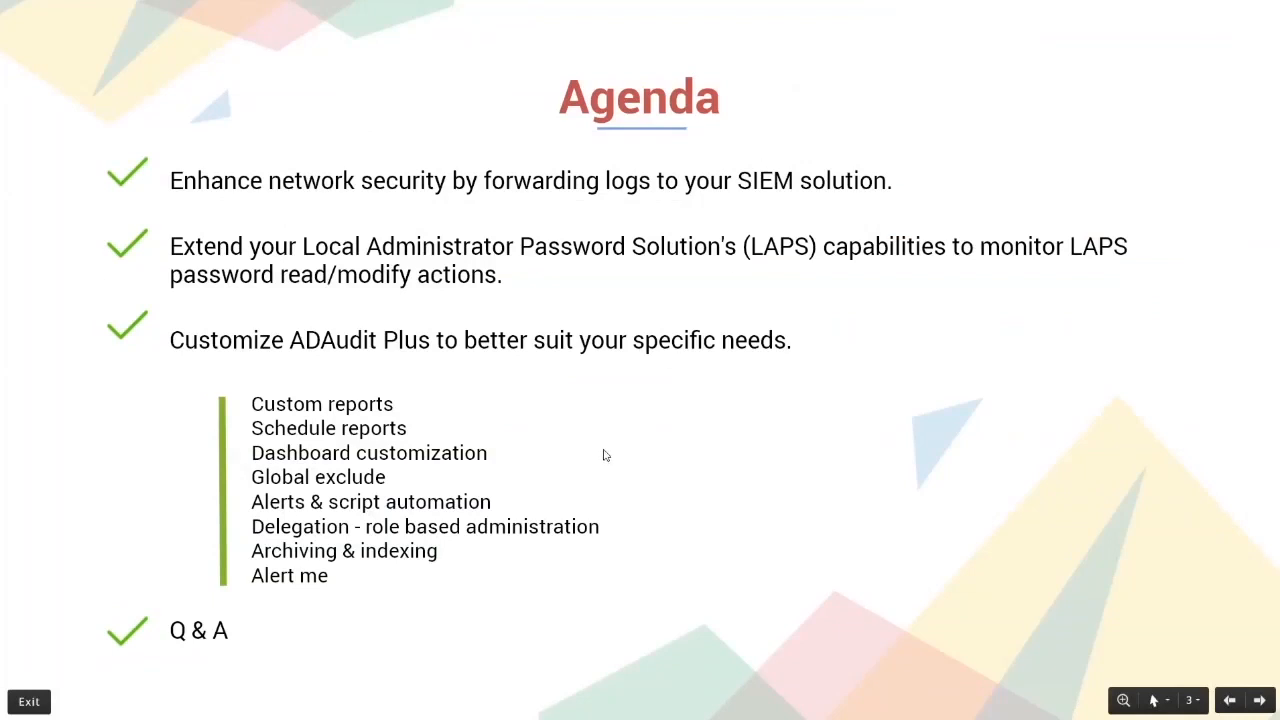
key("alt+Tab")
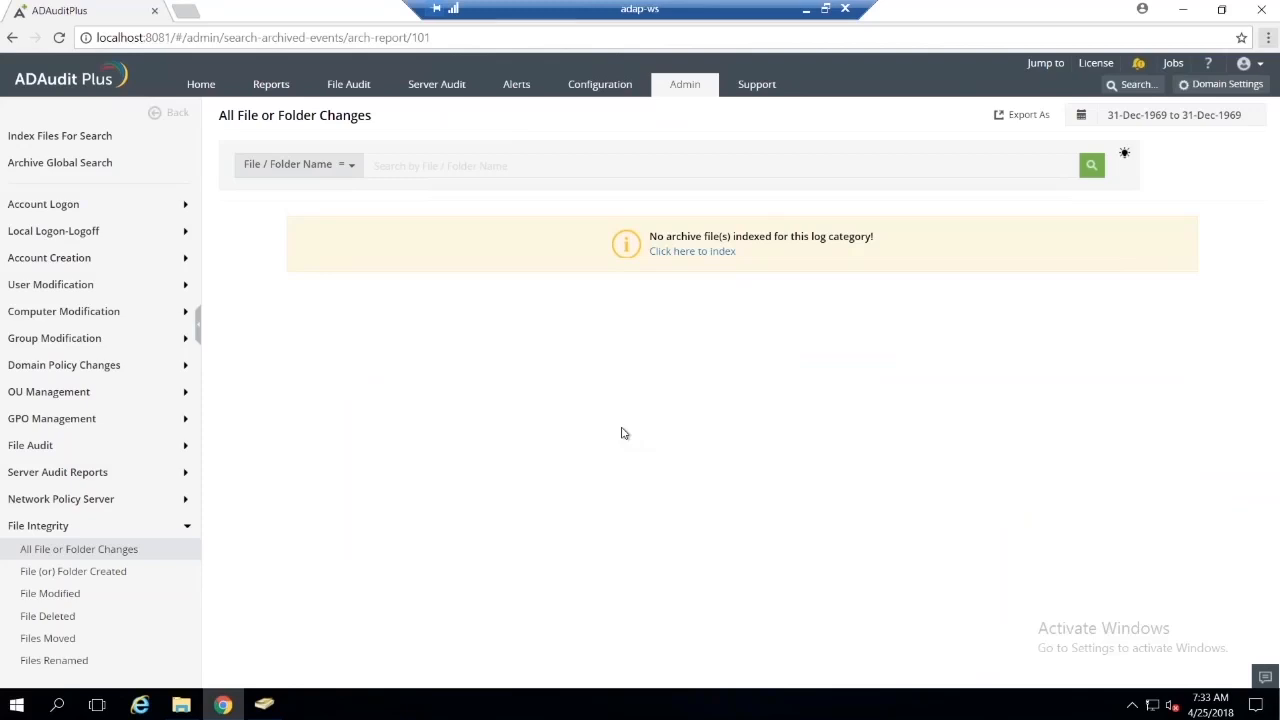
key("ctrl+space")
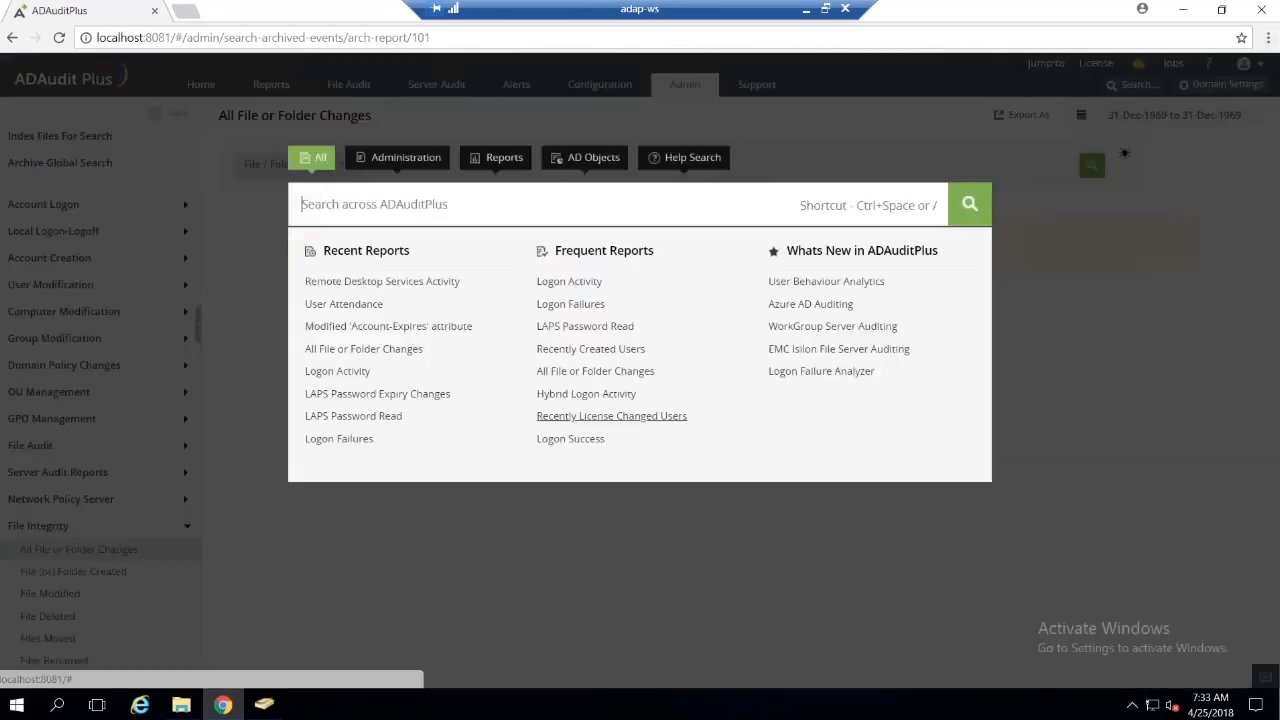
type("alert m")
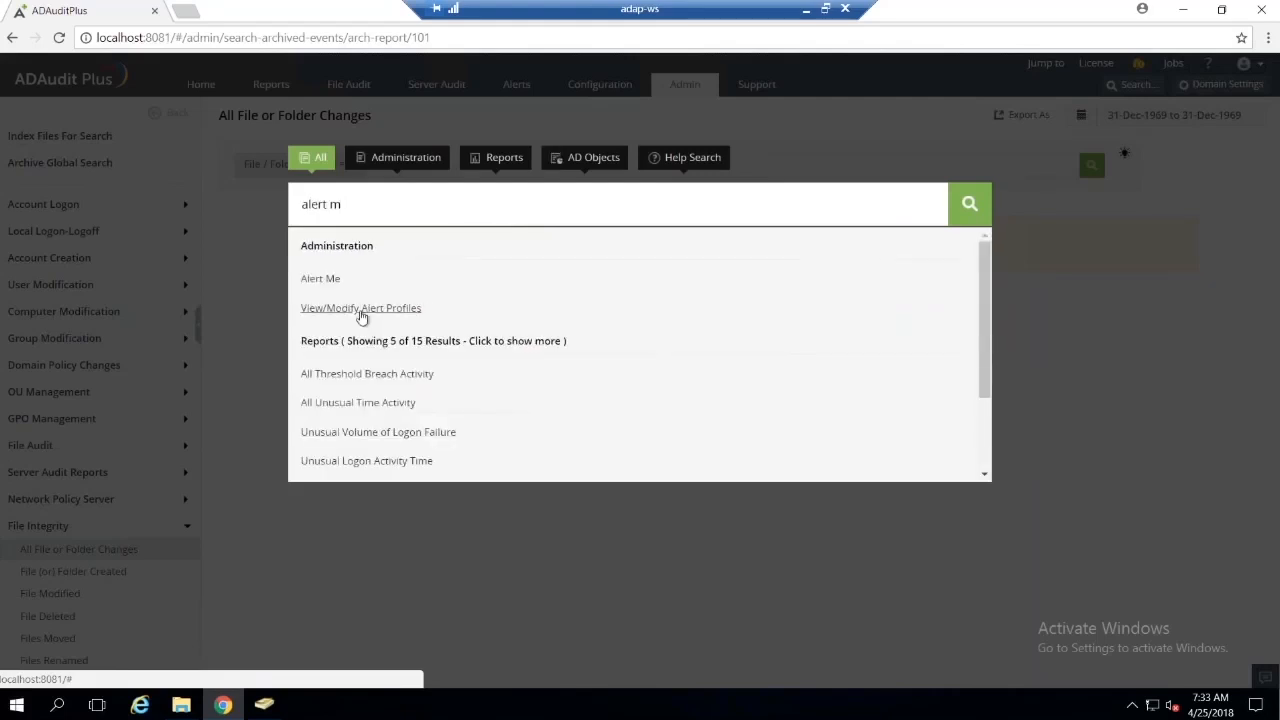
left_click(342, 283)
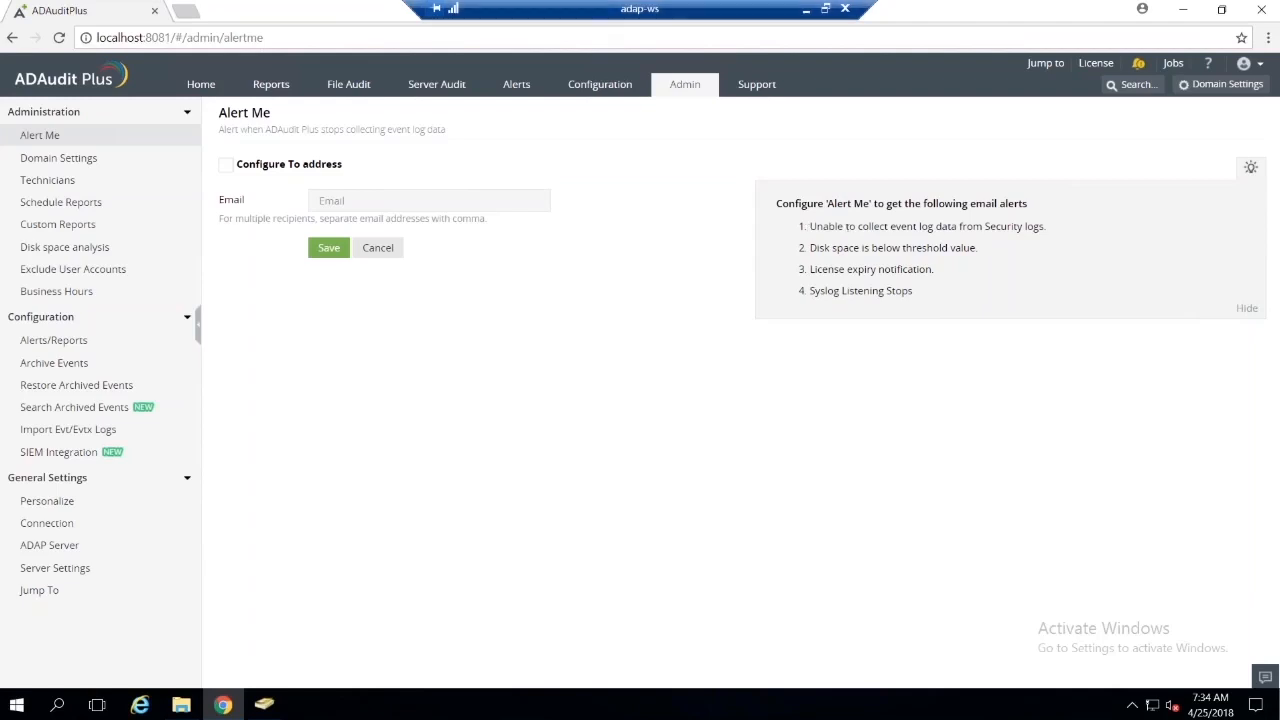
left_click(806, 9)
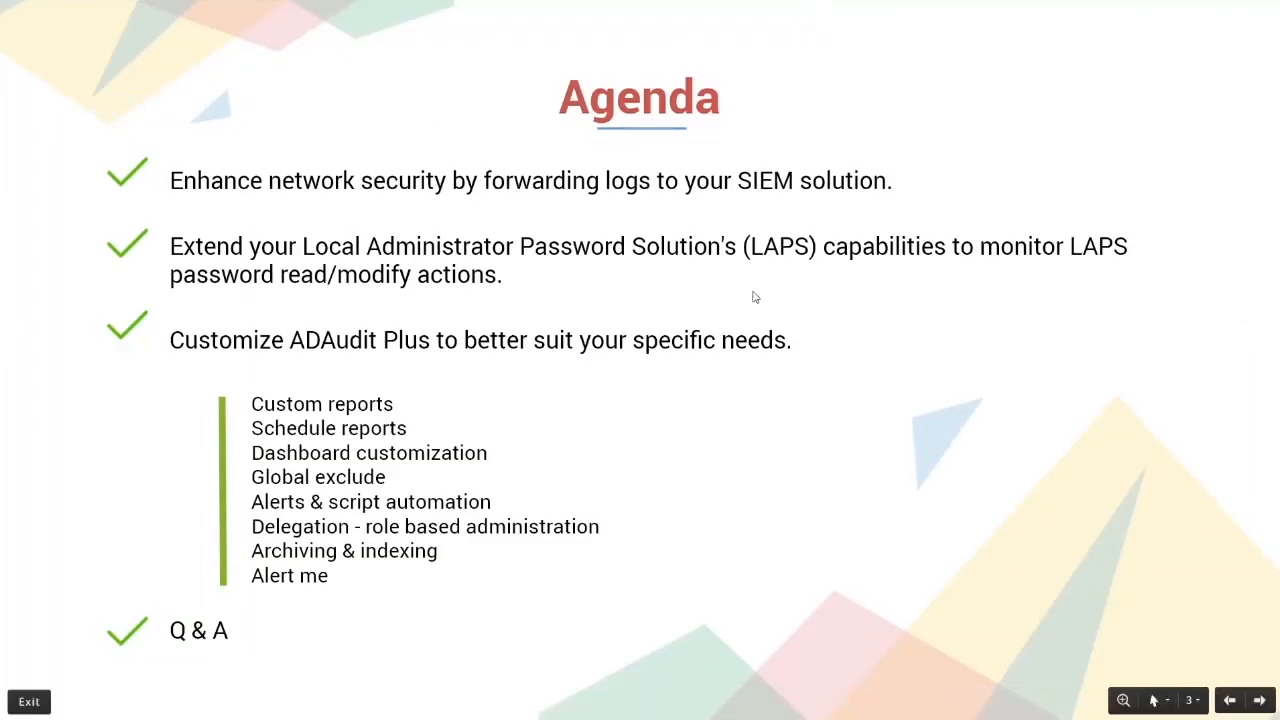